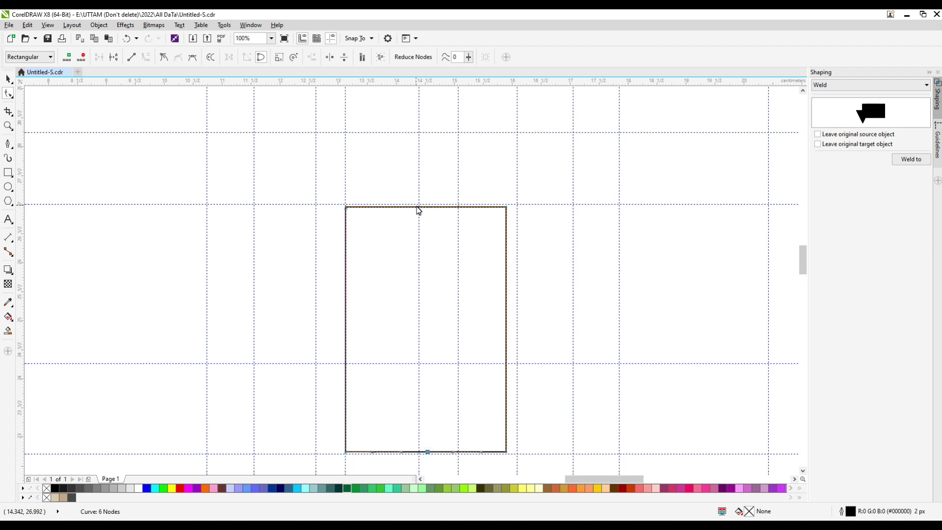
Reshape the rectangle's straight sides and upper corners into a smoothly rounded curve
drag(348, 210, 349, 269)
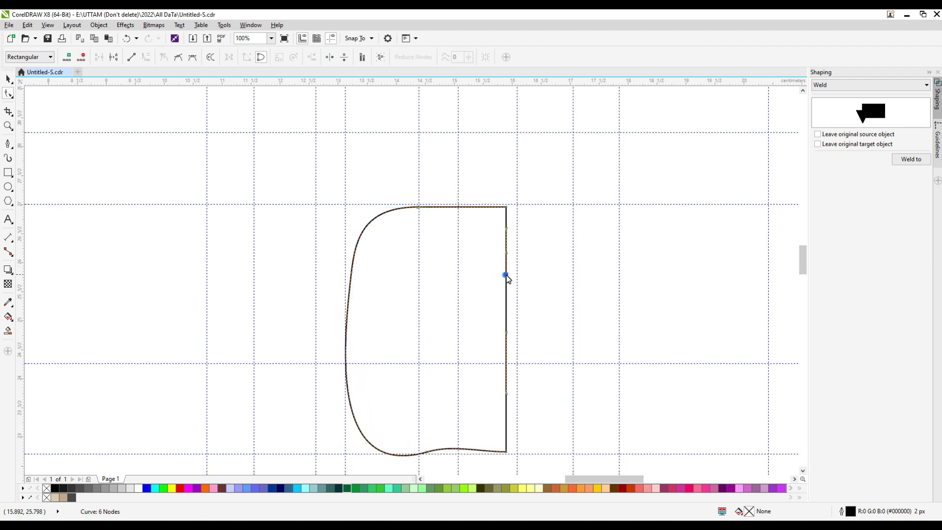
drag(505, 276, 498, 228)
scroll(498, 227, up, 2)
mouse_move(361, 190)
mouse_down()
mouse_move(471, 195)
mouse_move(370, 201)
mouse_up()
scroll(370, 202, up, 1)
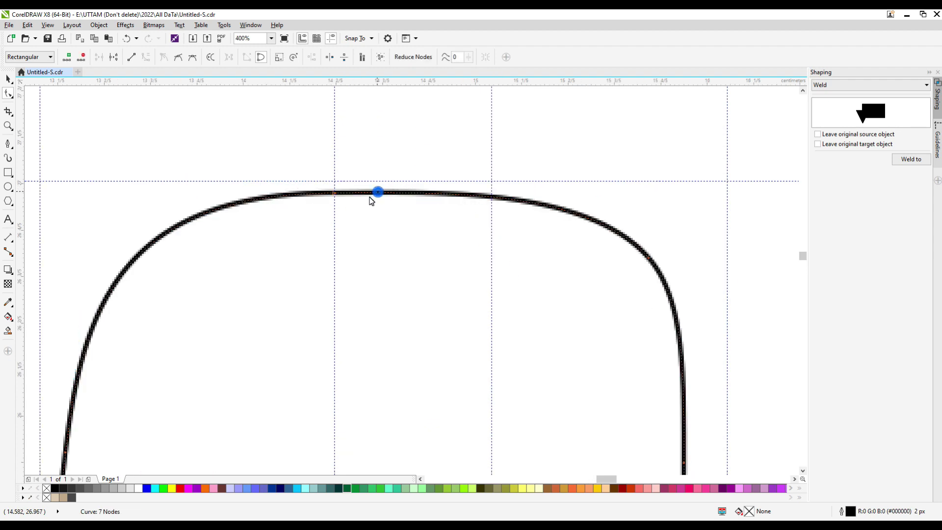
scroll(402, 203, down, 3)
scroll(467, 326, down, 1)
scroll(479, 282, up, 1)
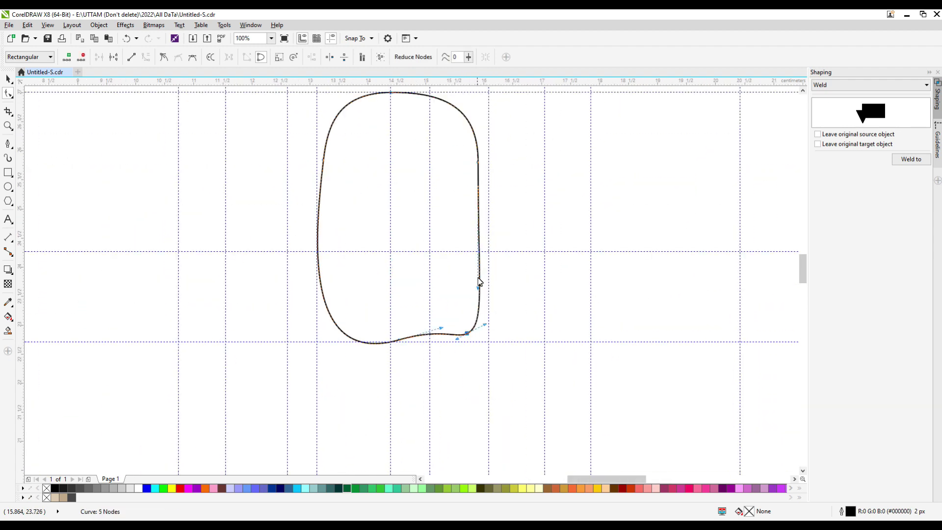
Bow out the shape's lower sides and round its bottom end into a smooth curve
drag(480, 281, 485, 260)
click(320, 273)
click(467, 337)
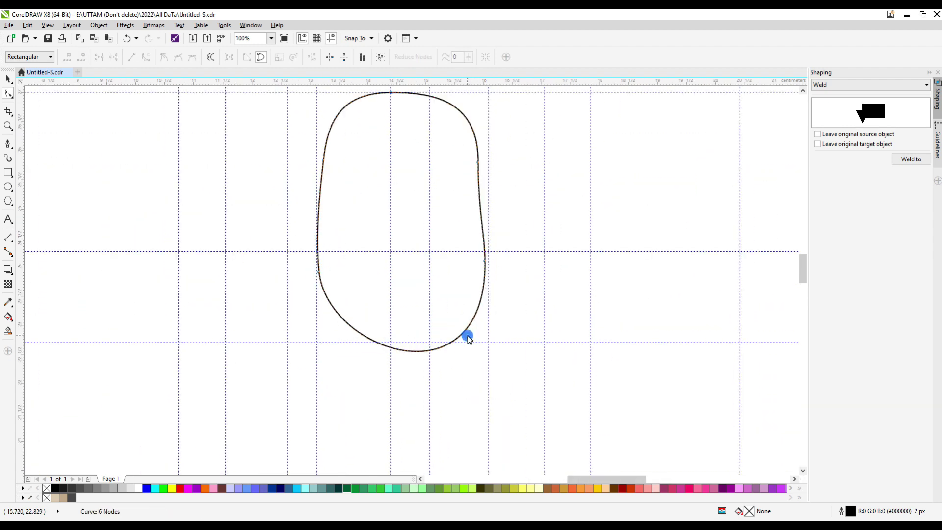
scroll(391, 353, up, 2)
drag(437, 349, 414, 322)
scroll(414, 322, down, 2)
Delete the surplus node on the shape's upper right side to smooth the oval's contour
scroll(473, 130, up, 2)
click(485, 206)
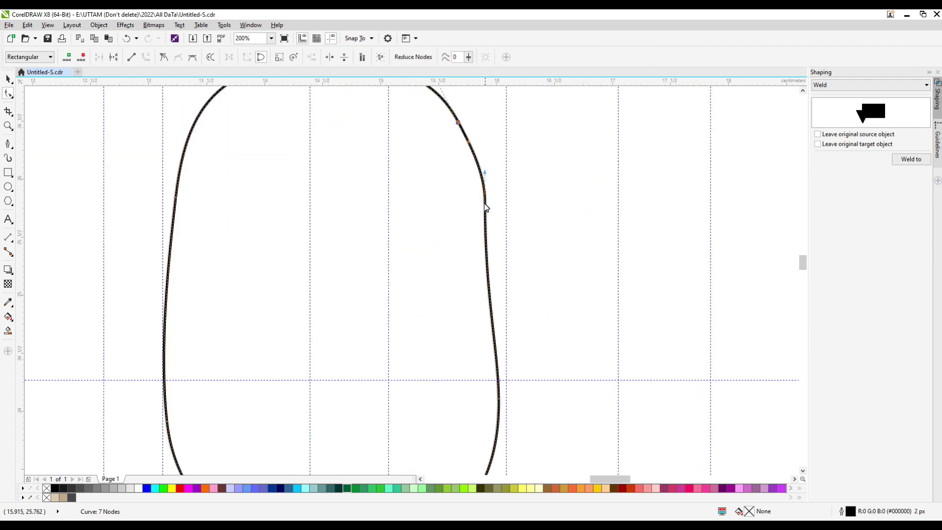
key(Delete)
scroll(471, 243, down, 2)
key(F5)
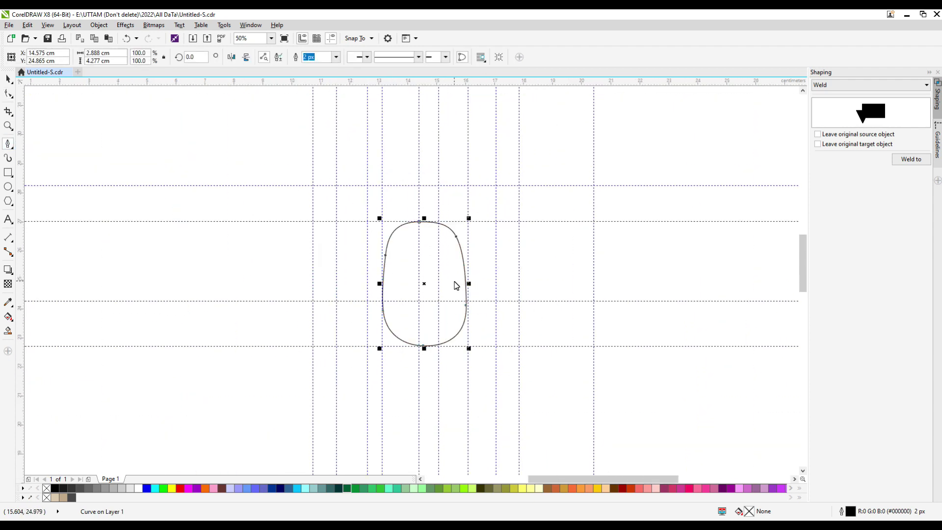
Move the oval up so its top meets the upper horizontal guideline and reduce its height to 3.95 cm
key(space)
drag(416, 280, 425, 245)
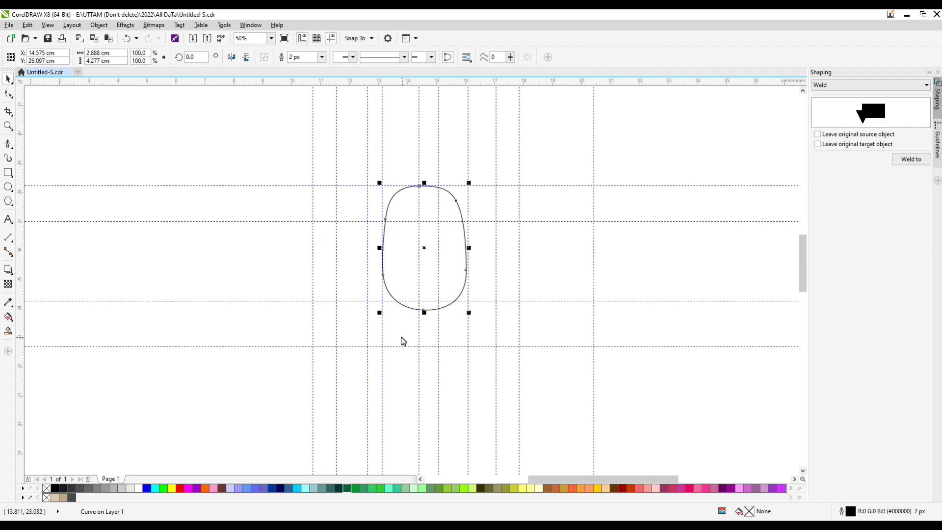
drag(424, 311, 424, 299)
scroll(401, 294, up, 2)
scroll(486, 375, down, 1)
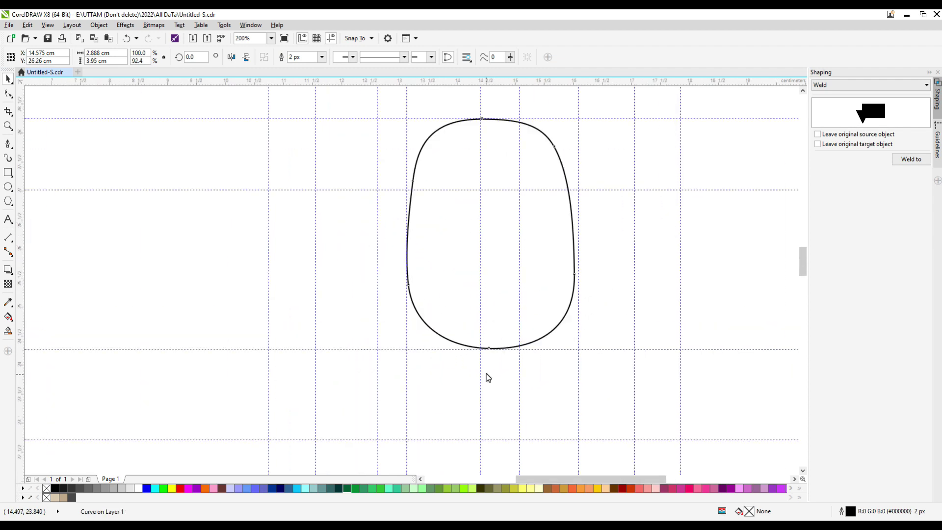
Reshape the oval's upper left shoulder into a broader, rounder curve
scroll(487, 379, down, 1)
key(F10)
scroll(454, 268, up, 1)
Draw a closed D-shaped outline overlapping the lower right edge of the oval
key(F5)
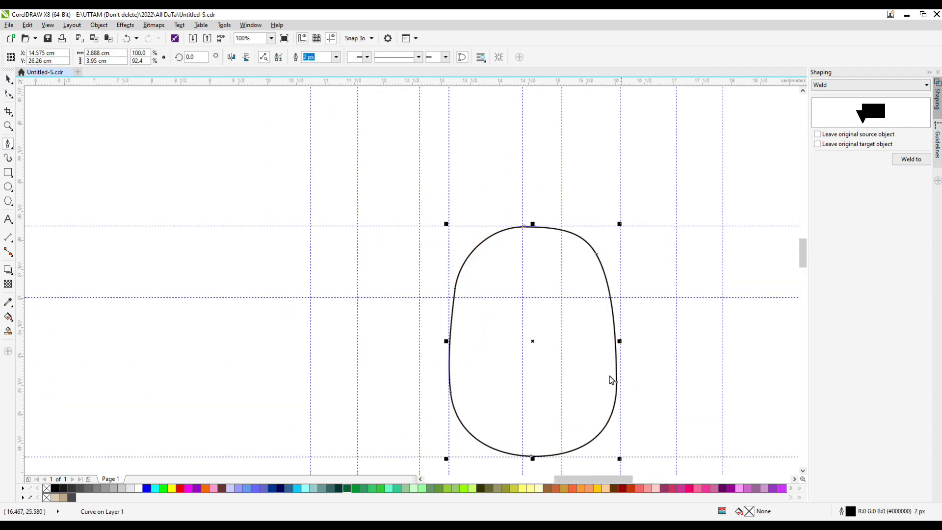
click(585, 352)
scroll(622, 352, up, 1)
click(686, 292)
drag(679, 382, 658, 426)
click(534, 423)
click(534, 297)
Round the outer end and lower left corner of the D-shaped outline
key(F10)
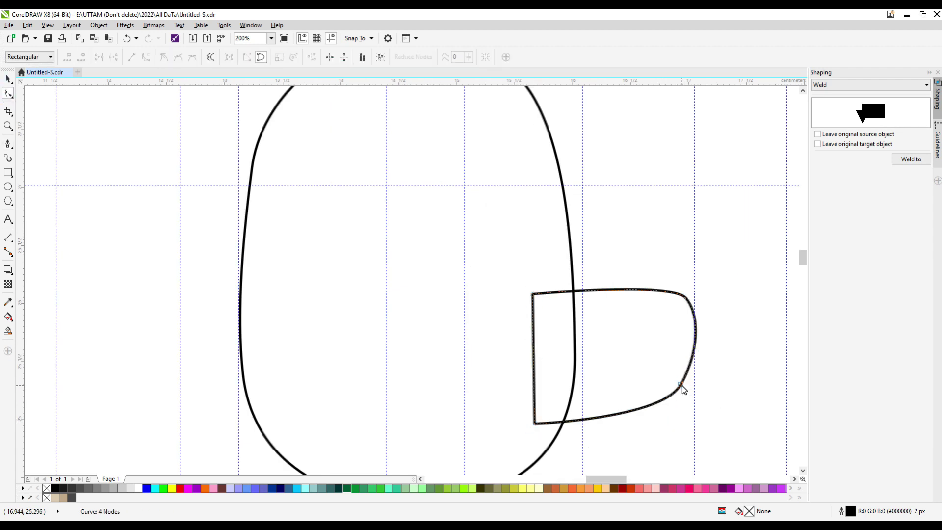
drag(682, 386, 679, 307)
scroll(574, 347, down, 2)
scroll(573, 347, up, 2)
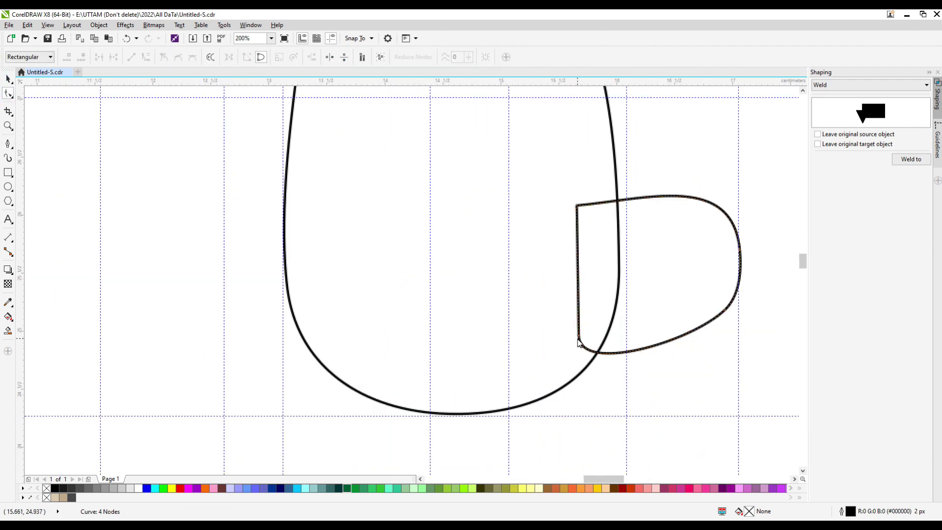
Draw an open U-shaped curve inside the D-shaped outline and adjust the outline's lower right bend
key(F5)
click(602, 242)
mouse_move(694, 225)
mouse_down()
mouse_move(704, 286)
mouse_move(697, 227)
mouse_up()
click(699, 289)
click(598, 316)
click(9, 93)
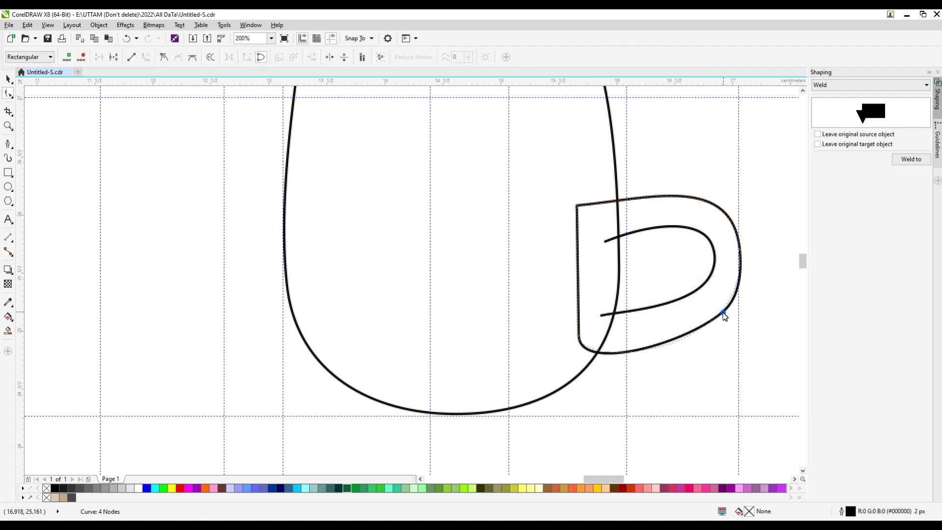
click(712, 317)
Draw a narrow slanted closed bar across the inner curve of the D shape
key(F5)
scroll(723, 250, up, 1)
click(728, 248)
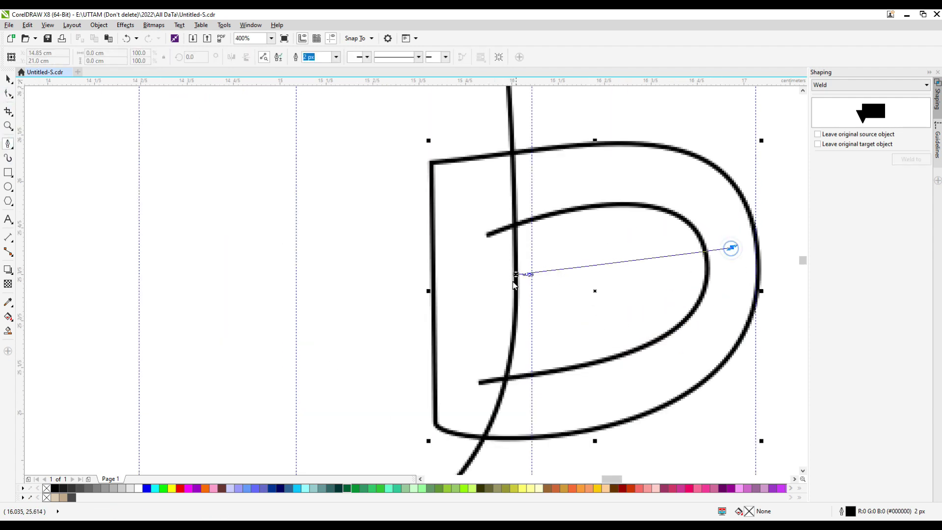
click(603, 275)
click(495, 323)
scroll(716, 268, up, 1)
click(733, 273)
click(746, 227)
Draw two near-vertical lines crossing the slanted bar inside the D shape
scroll(608, 239, down, 1)
click(527, 179)
click(528, 374)
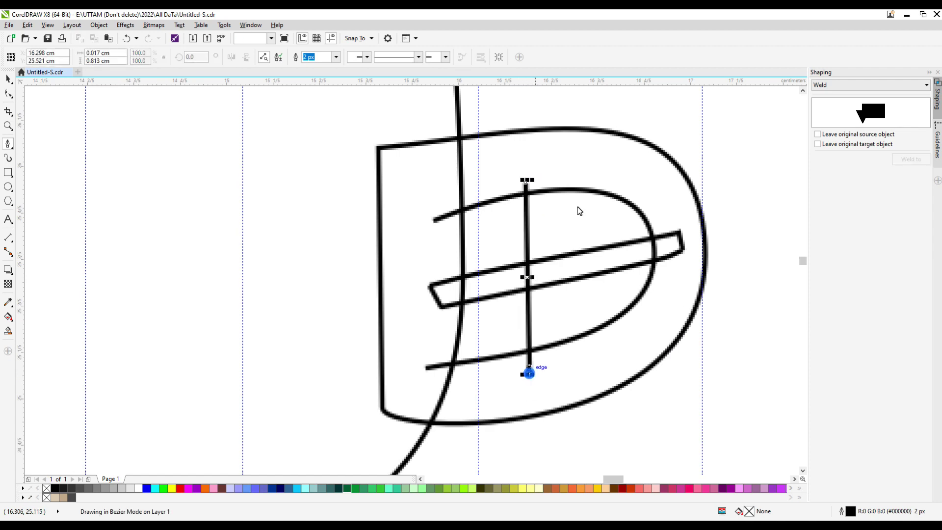
click(582, 179)
click(603, 353)
scroll(603, 353, down, 3)
scroll(584, 244, up, 1)
click(464, 158)
mouse_move(380, 160)
mouse_down()
mouse_move(359, 179)
mouse_move(343, 168)
mouse_up()
key(ctrl+z)
Draw a closed ear shape about 2.67 cm wide and 1.19 cm high extending from the oval's upper left side
click(462, 156)
drag(308, 197, 343, 212)
click(423, 179)
scroll(429, 177, up, 1)
click(457, 187)
click(461, 157)
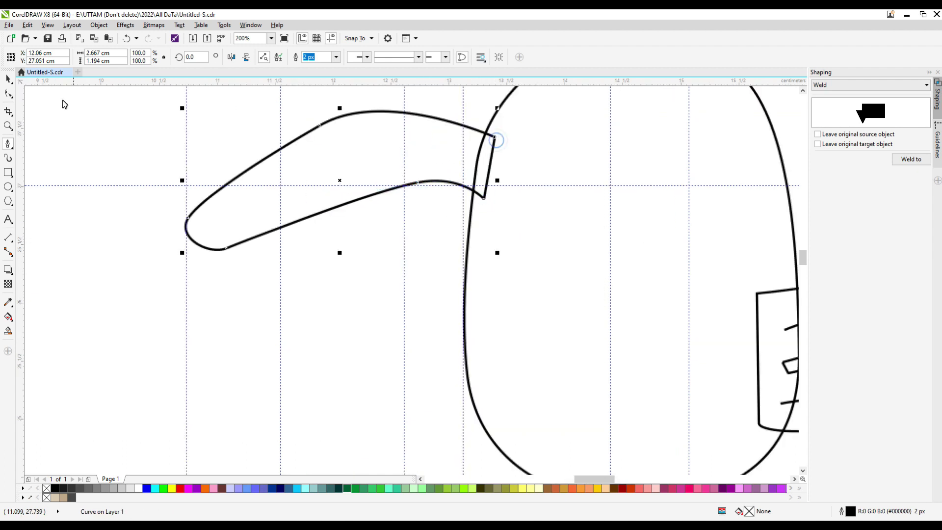
Reshape the left ear with a fuller upper curve, a rounded tip and a curved lower edge
click(8, 93)
drag(210, 254, 187, 217)
click(322, 210)
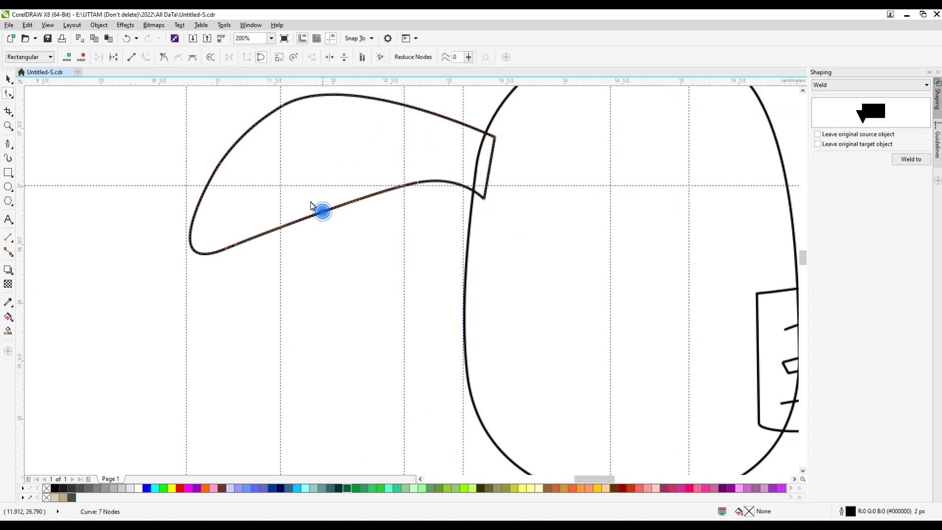
Make a horizontally mirrored copy of the left ear and place it on the oval's upper right side
scroll(400, 262, down, 1)
key(space)
click(231, 57)
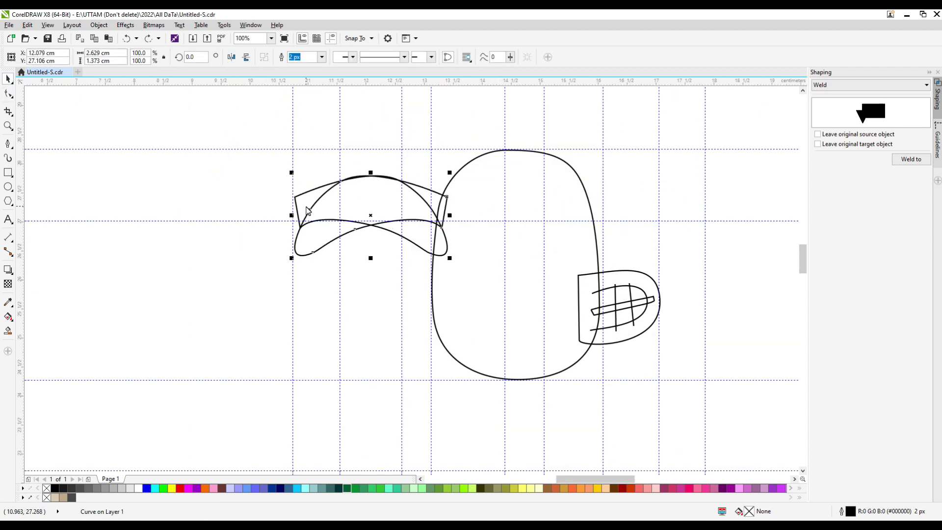
drag(307, 210, 603, 185)
Reshape the right ear with a fuller upper curve, a blunter tip and a rounded lower inner corner
key(space)
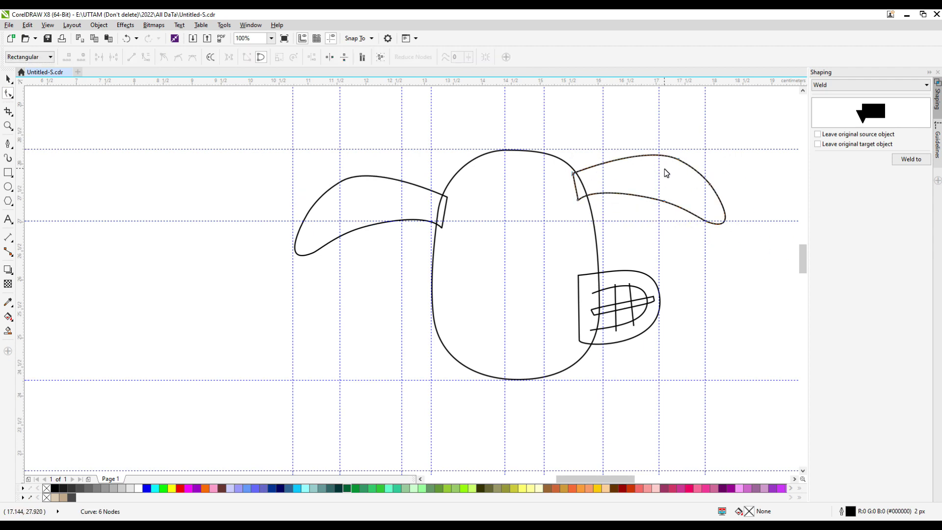
click(709, 185)
key(Delete)
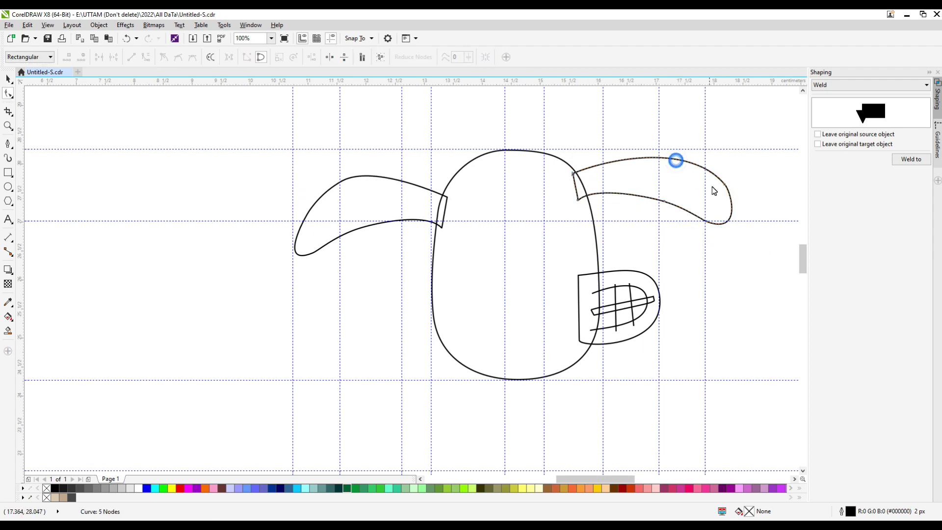
scroll(578, 199, up, 1)
scroll(638, 191, down, 2)
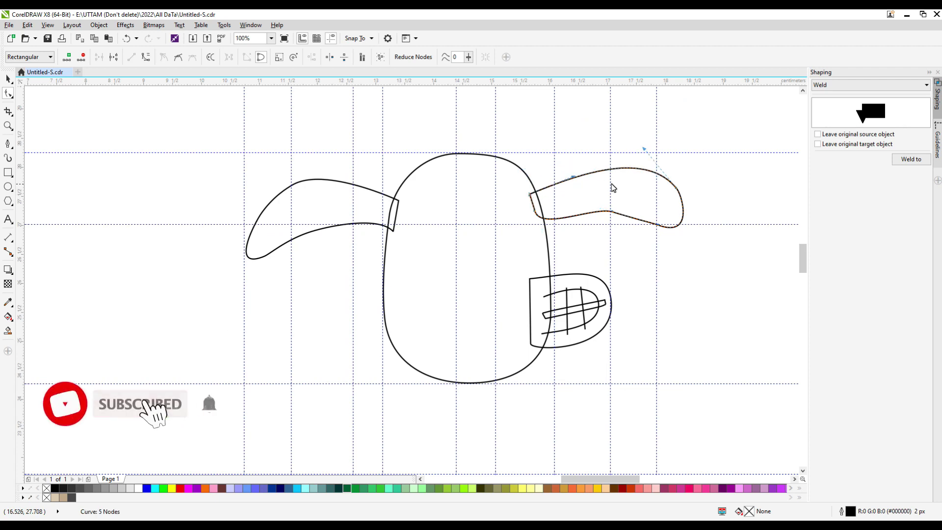
scroll(564, 167, up, 2)
drag(534, 172, 532, 154)
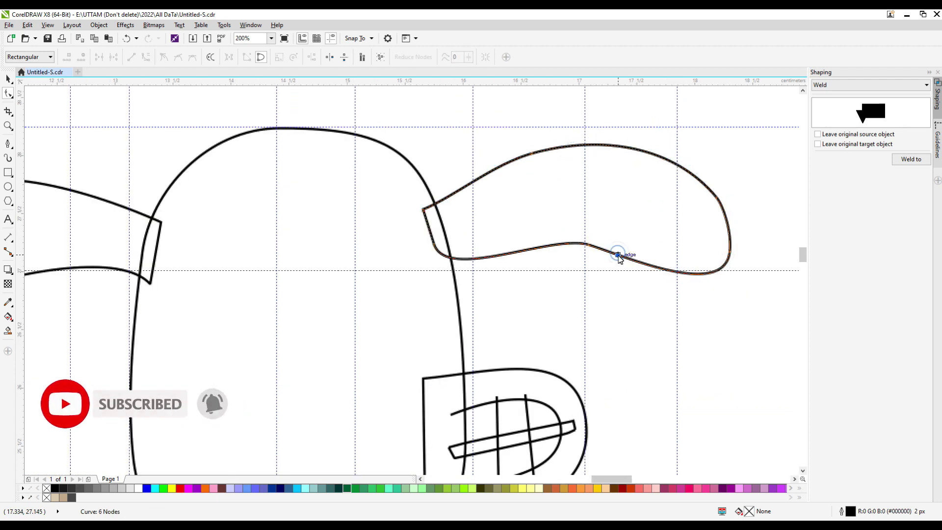
drag(620, 254, 620, 259)
Draw an open wavy hair outline over the oval from the left ear to the right ear, about 3 cm wide and 1.77 cm high
scroll(591, 192, down, 2)
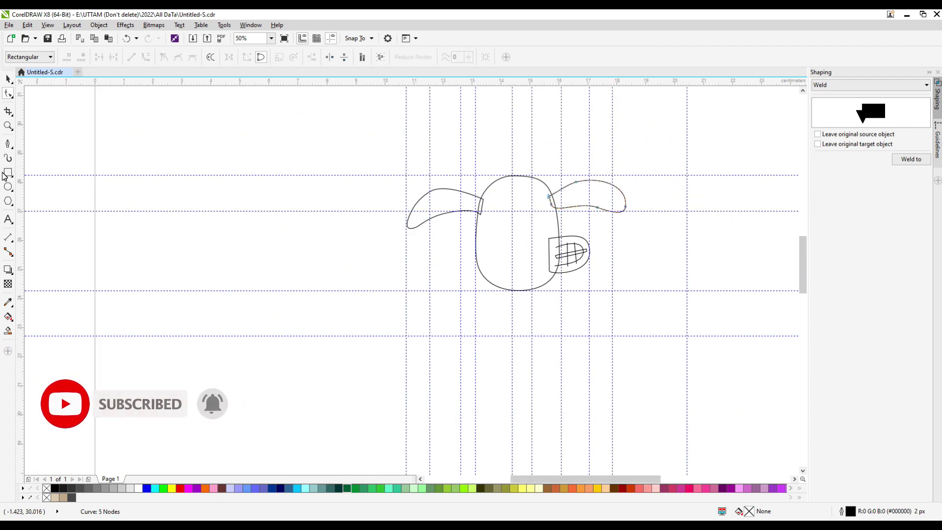
click(8, 143)
scroll(470, 174, up, 2)
drag(488, 284, 488, 238)
drag(477, 205, 478, 210)
drag(465, 169, 477, 158)
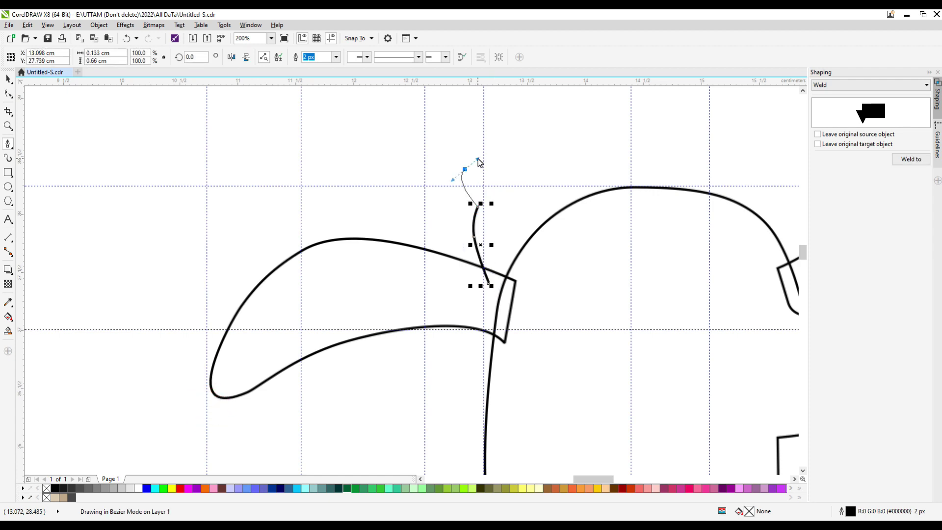
click(568, 118)
scroll(558, 152, down, 2)
scroll(557, 152, up, 2)
click(544, 187)
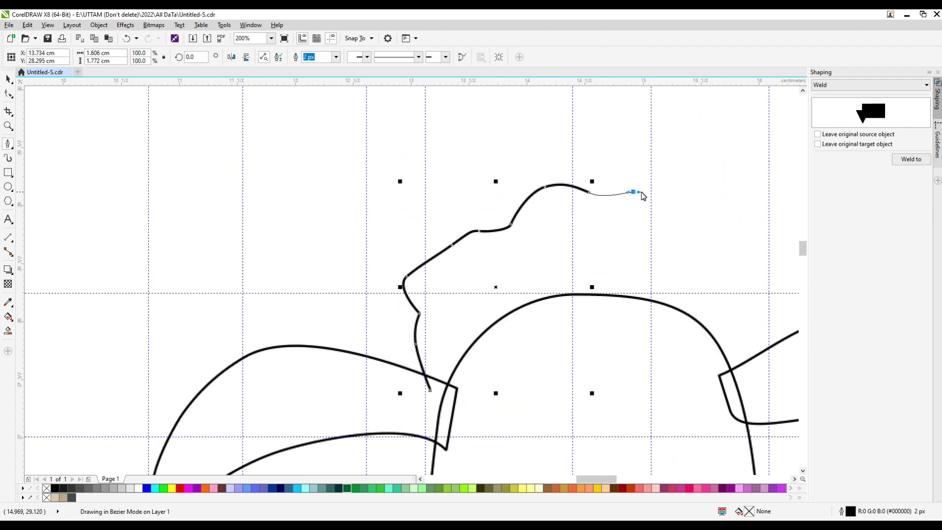
drag(731, 259, 736, 277)
click(753, 367)
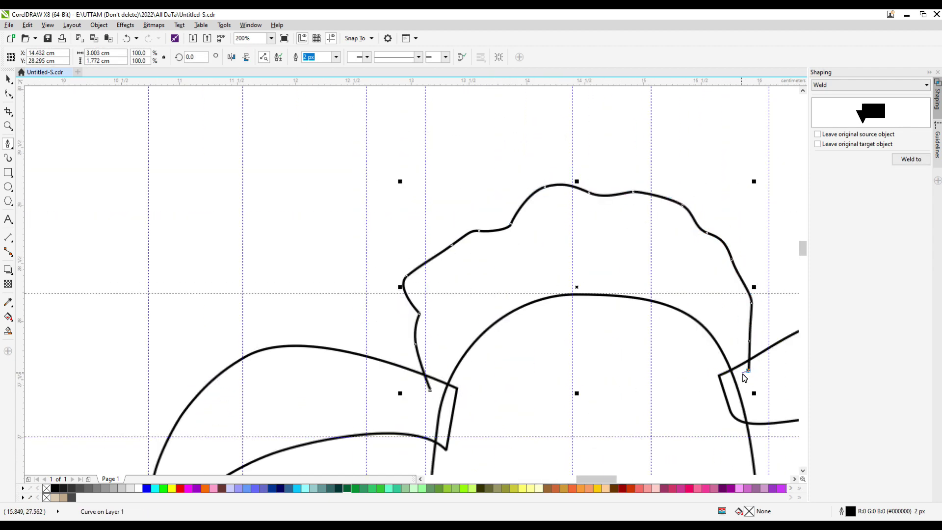
scroll(633, 242, down, 3)
key(space)
Draw a wavy body edge from the oval's lower left side downward, about 4.18 cm high
key(space)
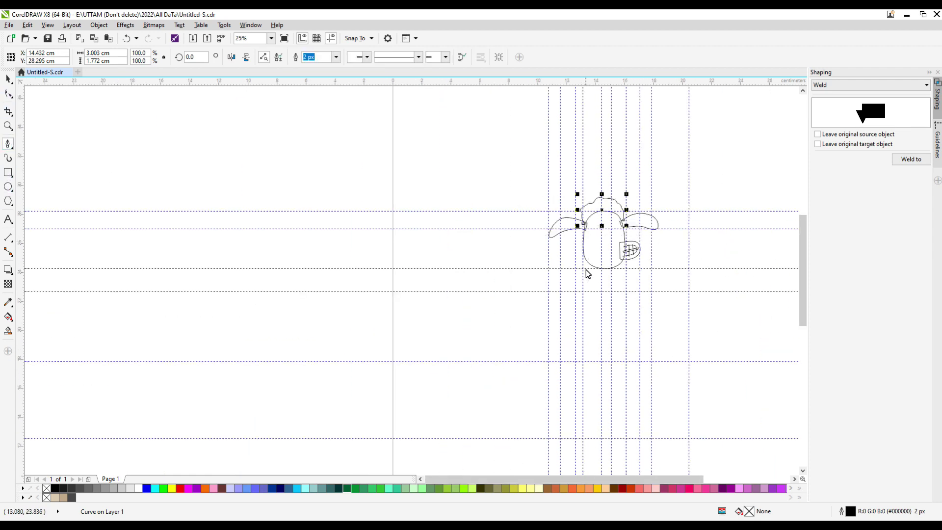
scroll(588, 274, up, 2)
click(587, 251)
drag(563, 269, 559, 280)
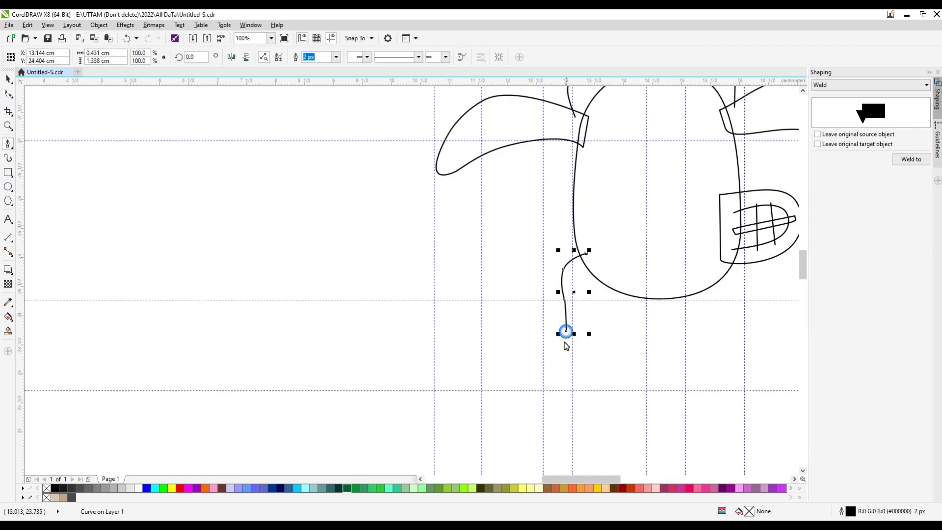
click(554, 357)
click(542, 389)
scroll(545, 393, down, 1)
click(534, 412)
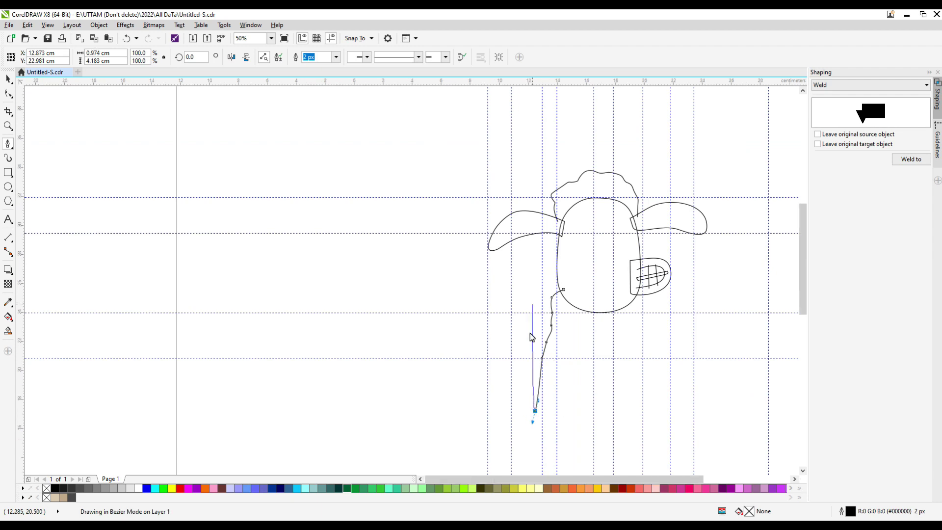
Extend the left body edge down toward the lowest guideline and curve it around the bottom corner, about 6.9 cm high overall
key(space)
key(space)
scroll(531, 337, down, 1)
scroll(540, 391, up, 2)
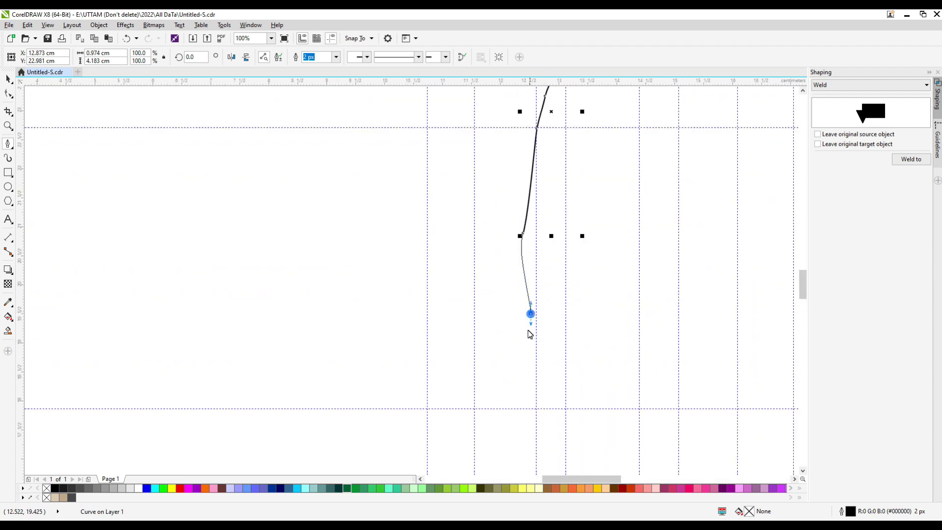
scroll(545, 385, up, 1)
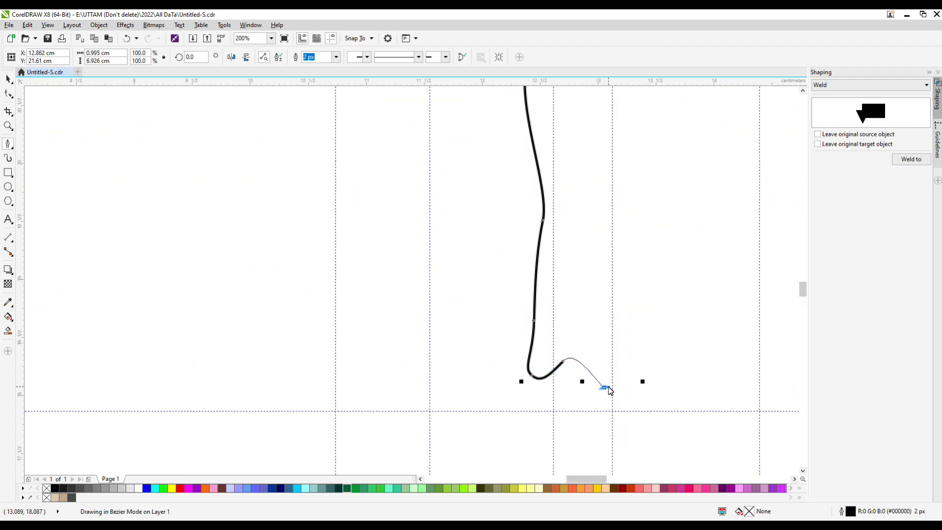
Continue the body outline as a wavy hem to the right along the lowest guideline, about 2.94 cm wide overall
click(603, 391)
drag(681, 342, 717, 354)
scroll(787, 405, down, 1)
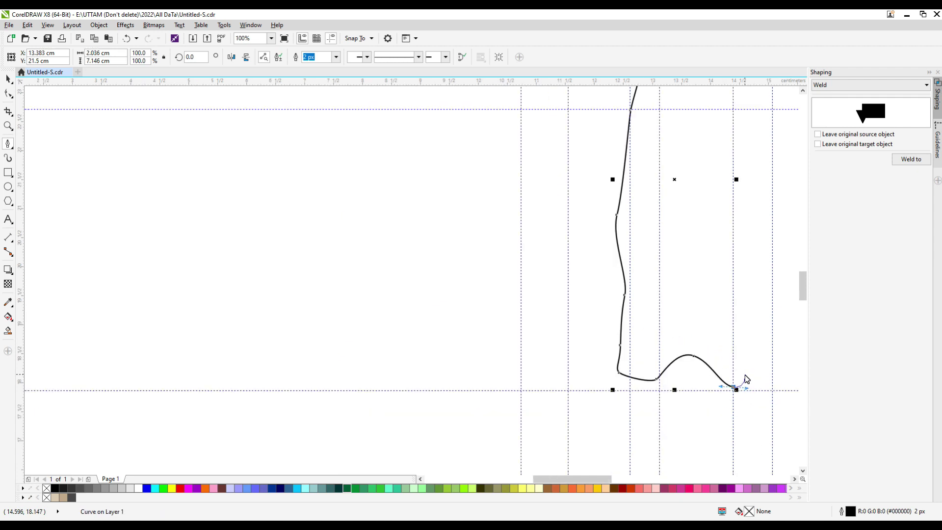
drag(707, 392, 723, 393)
scroll(772, 390, down, 1)
scroll(687, 373, right, 2)
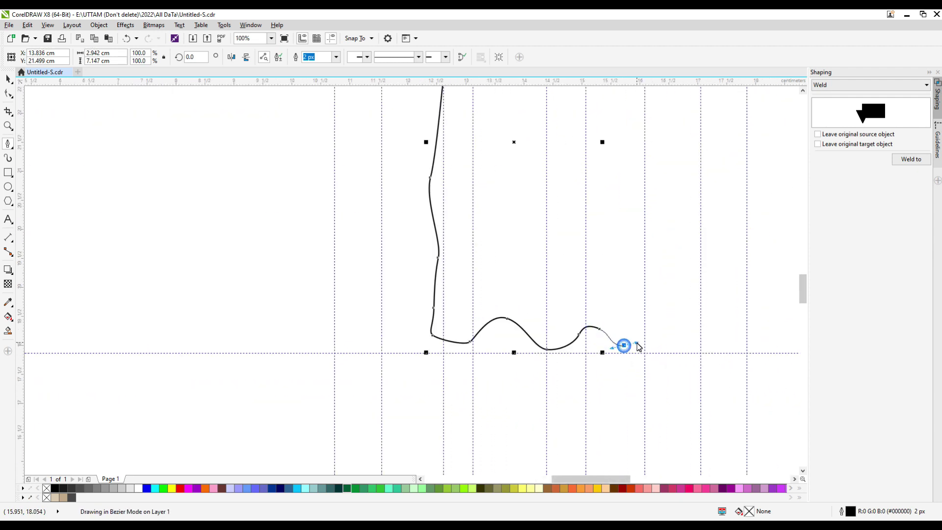
scroll(729, 335, down, 1)
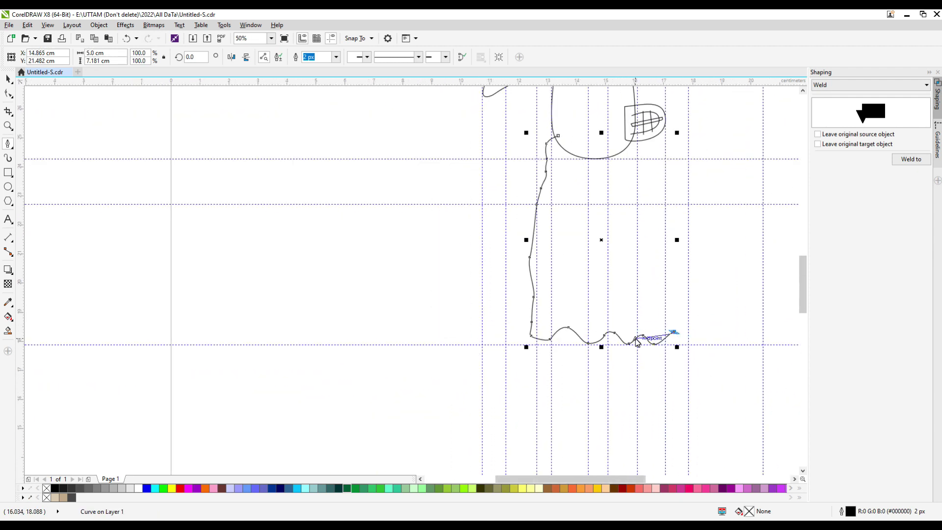
scroll(673, 330, up, 1)
scroll(660, 327, down, 1)
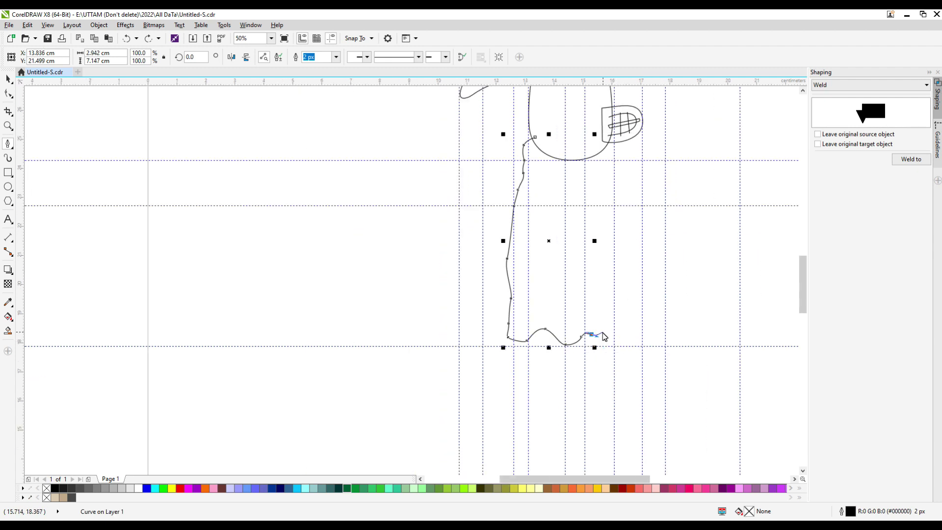
Redraw the wavy hem to the right and turn it up into the right body edge, about 4.28 cm wide overall
key(space)
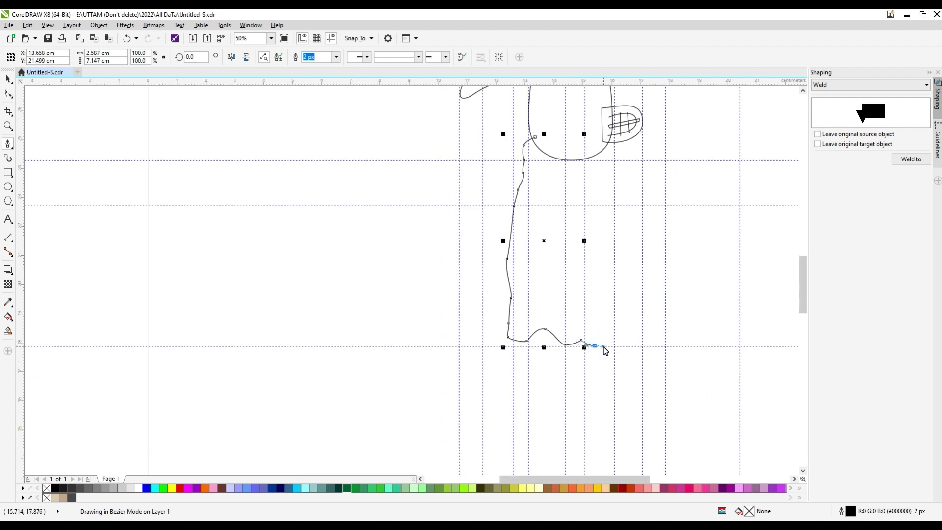
scroll(605, 350, up, 2)
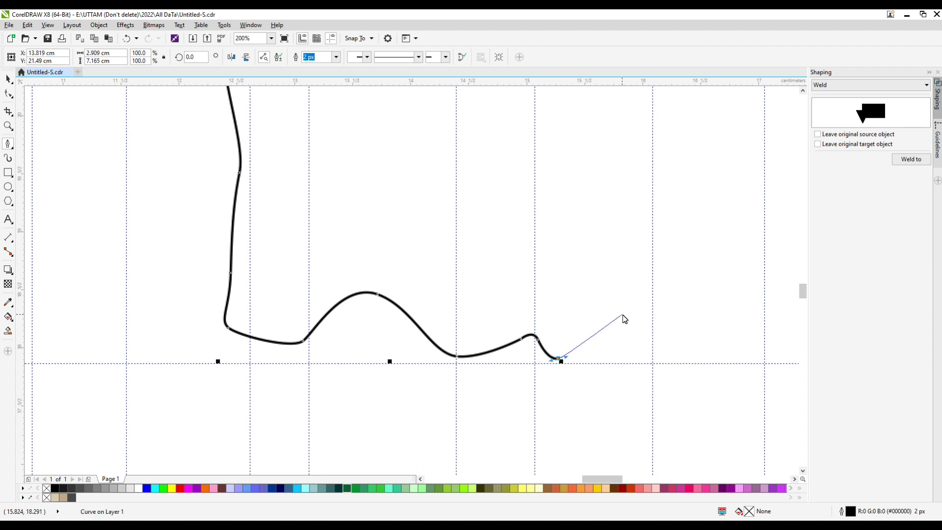
click(719, 296)
scroll(699, 328, down, 1)
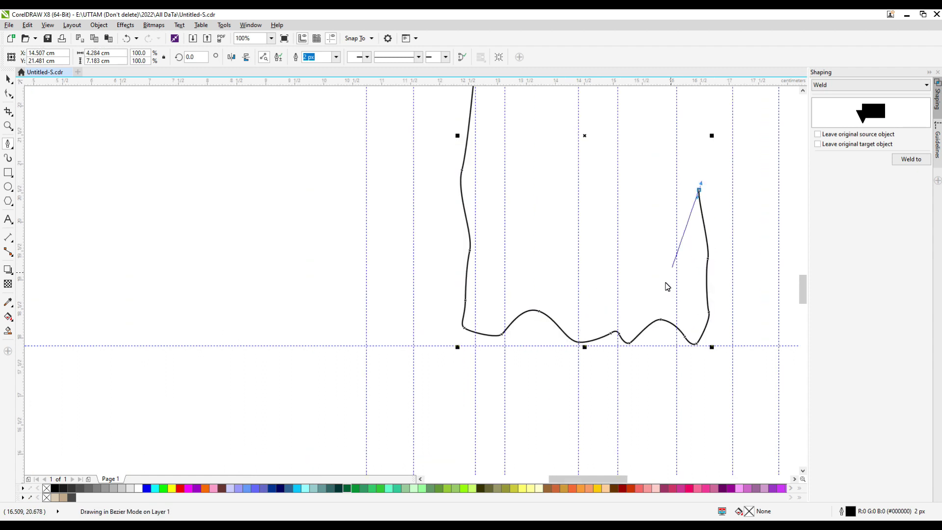
Extend the right body edge up to the head and close the outline along the chin, about 4.61 cm wide and 7.18 cm high
scroll(667, 286, down, 1)
scroll(673, 116, up, 1)
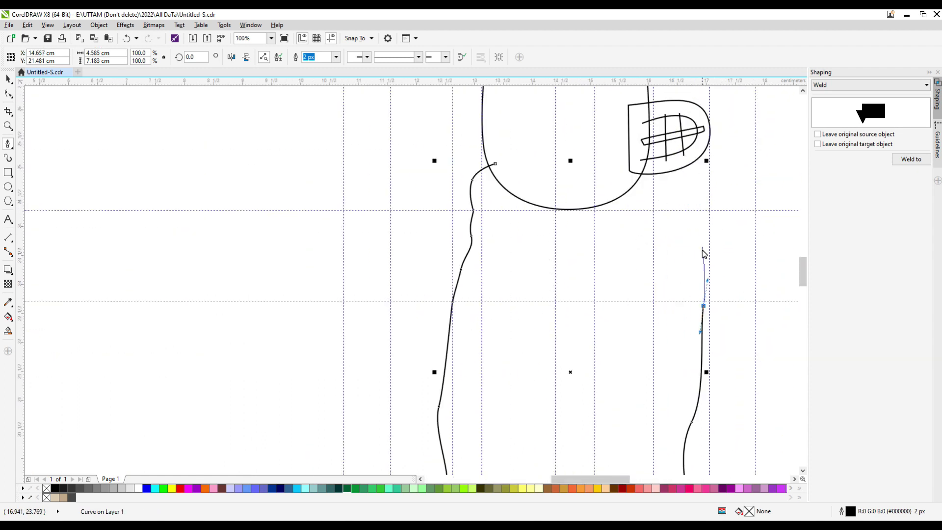
click(511, 191)
scroll(511, 191, down, 1)
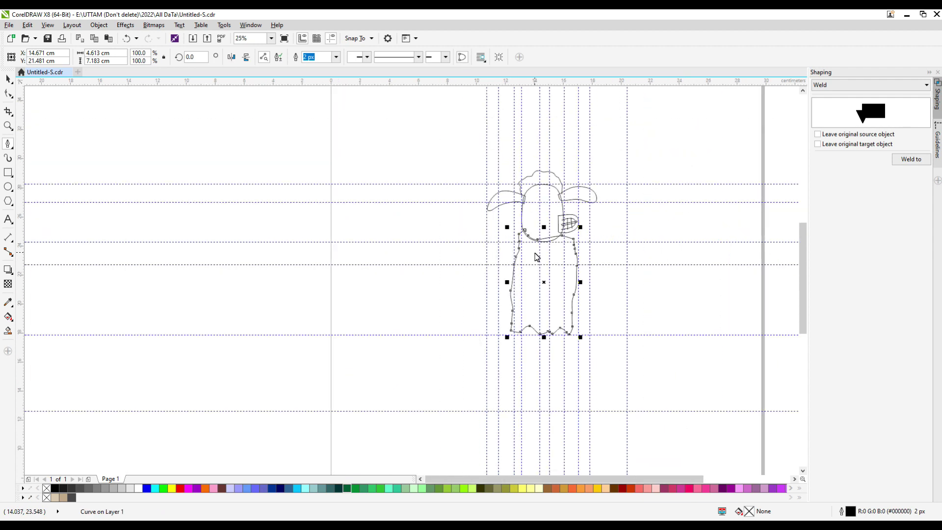
Draw the upper edge of the right arm from the shoulder down to the elbow, about 1.22 cm wide and 0.87 cm high
scroll(578, 246, up, 1)
click(578, 245)
scroll(612, 278, up, 1)
click(625, 280)
drag(705, 343, 726, 339)
scroll(726, 339, down, 1)
scroll(664, 332, up, 1)
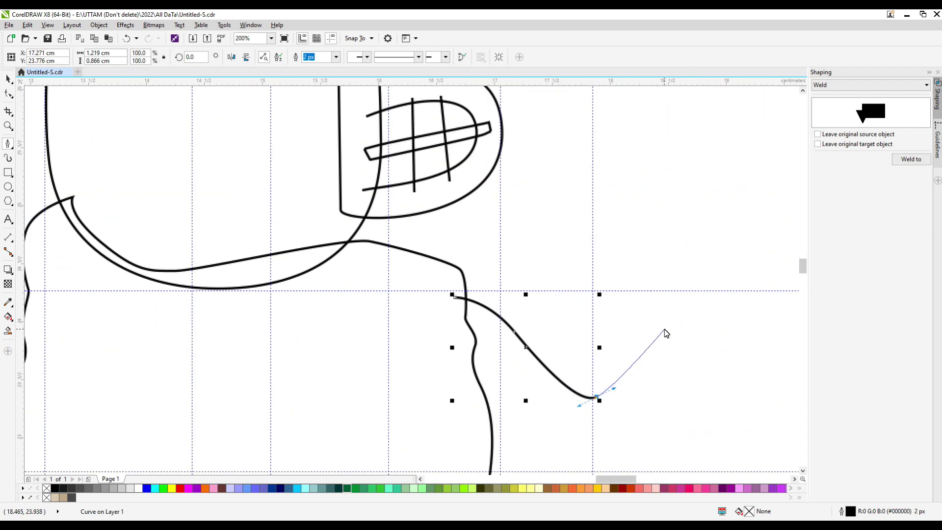
click(670, 308)
click(679, 227)
drag(613, 154, 601, 144)
drag(597, 118, 608, 112)
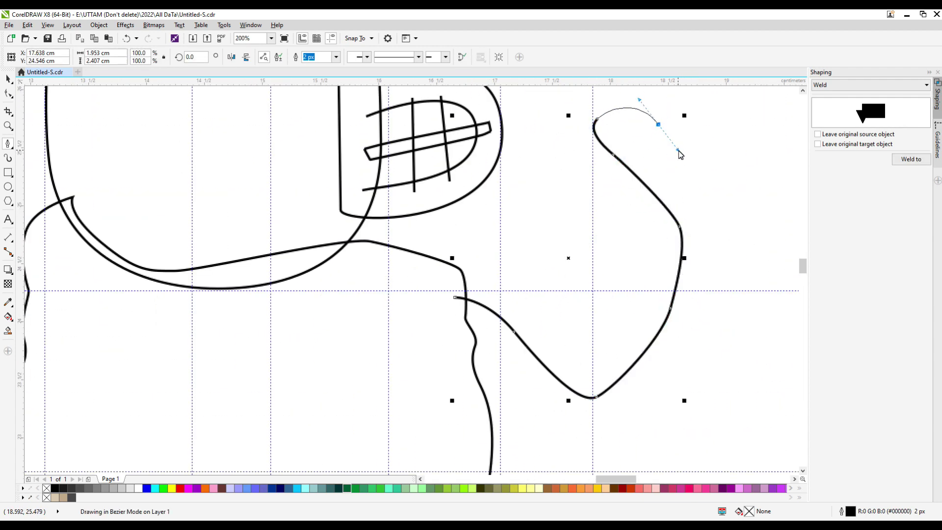
drag(680, 155, 681, 147)
scroll(681, 147, down, 1)
click(657, 236)
scroll(666, 155, up, 1)
click(746, 132)
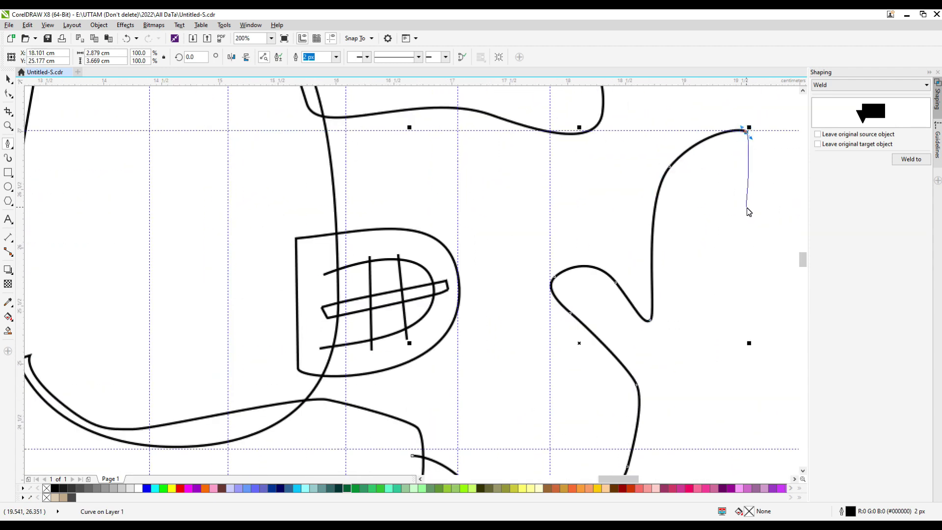
click(749, 177)
click(789, 133)
scroll(635, 169, down, 1)
scroll(635, 169, up, 1)
click(681, 176)
drag(685, 300, 674, 327)
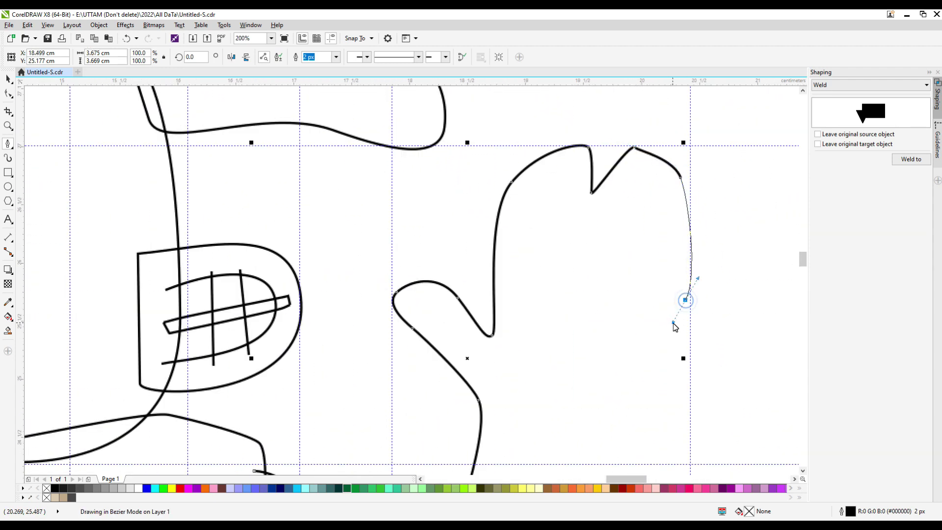
scroll(675, 327, down, 1)
key(ctrl+z)
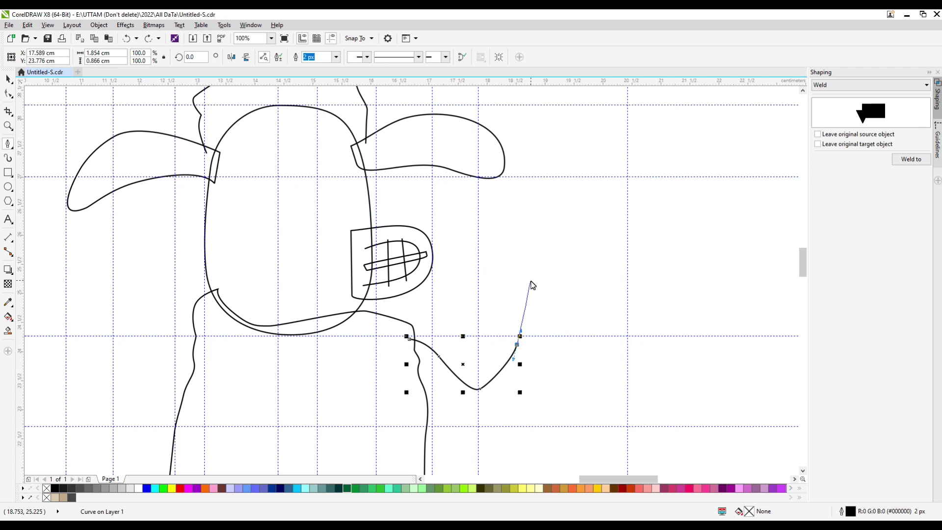
drag(540, 274, 544, 241)
drag(481, 214, 477, 202)
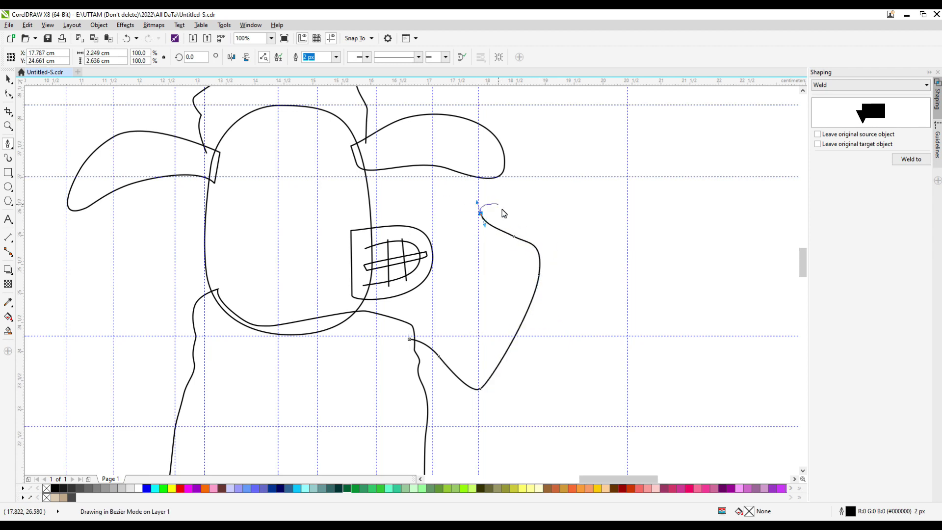
scroll(554, 182, up, 2)
drag(589, 171, 584, 227)
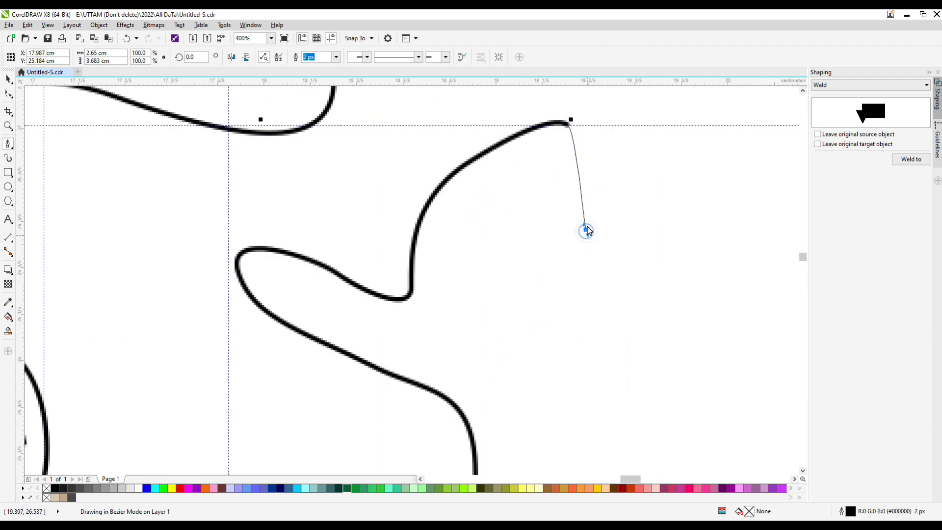
drag(652, 130, 668, 158)
click(675, 150)
scroll(675, 150, down, 1)
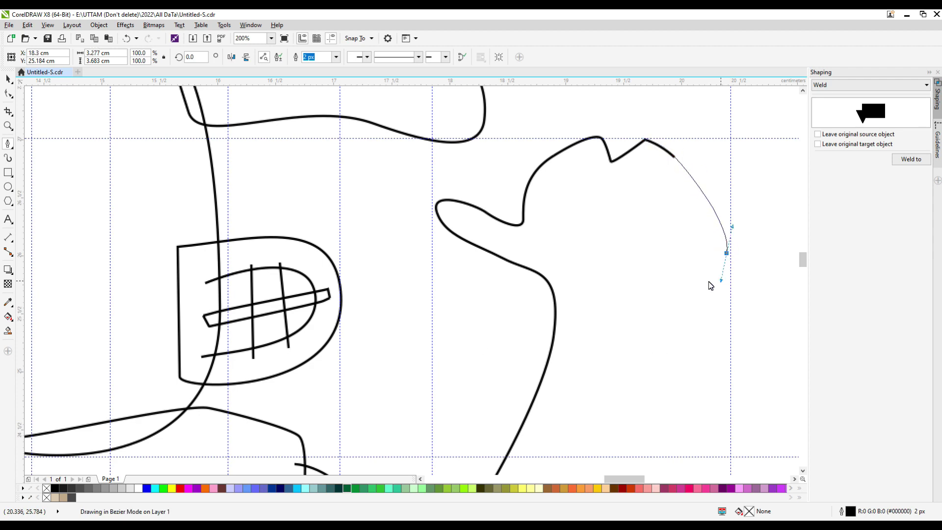
scroll(566, 277, down, 2)
scroll(564, 244, up, 1)
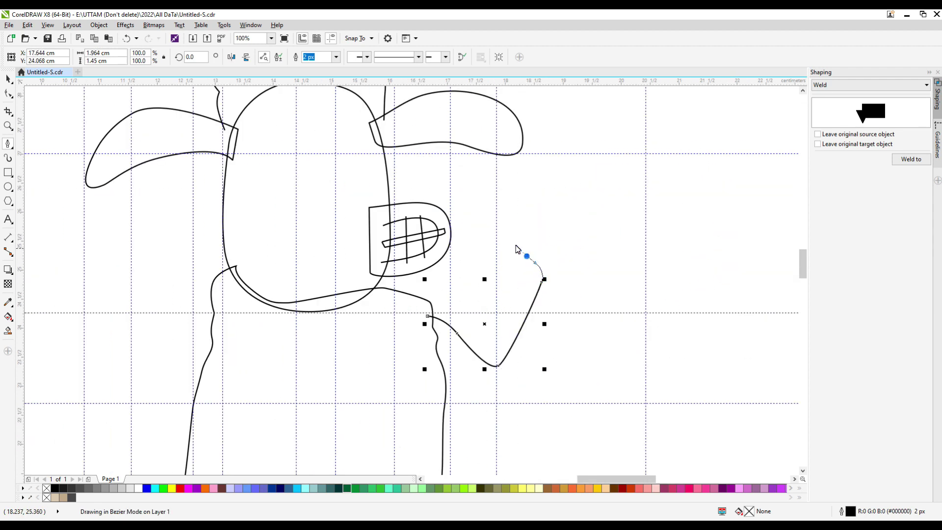
Draw the raised hand with thumb and fingers and close the right arm back at the shoulder, about 3.71 cm wide and 4.27 cm high
drag(512, 219, 537, 237)
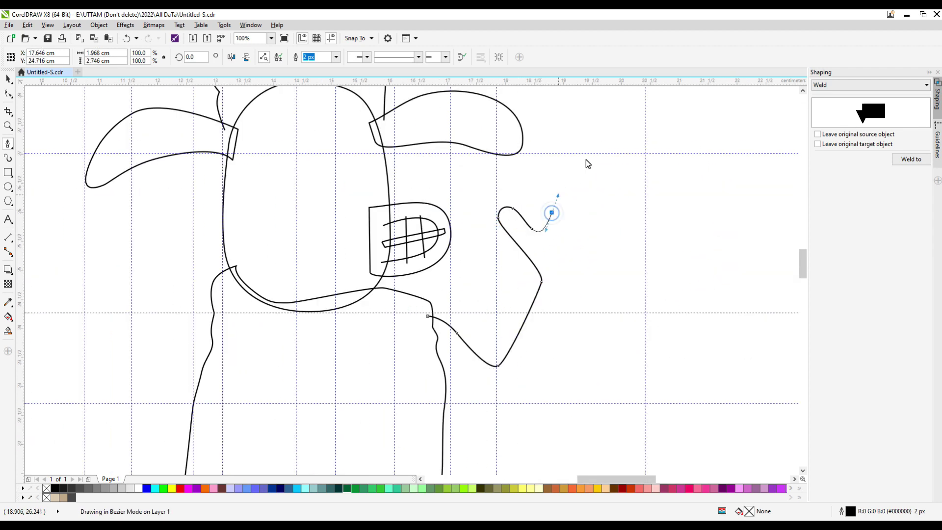
scroll(608, 181, up, 1)
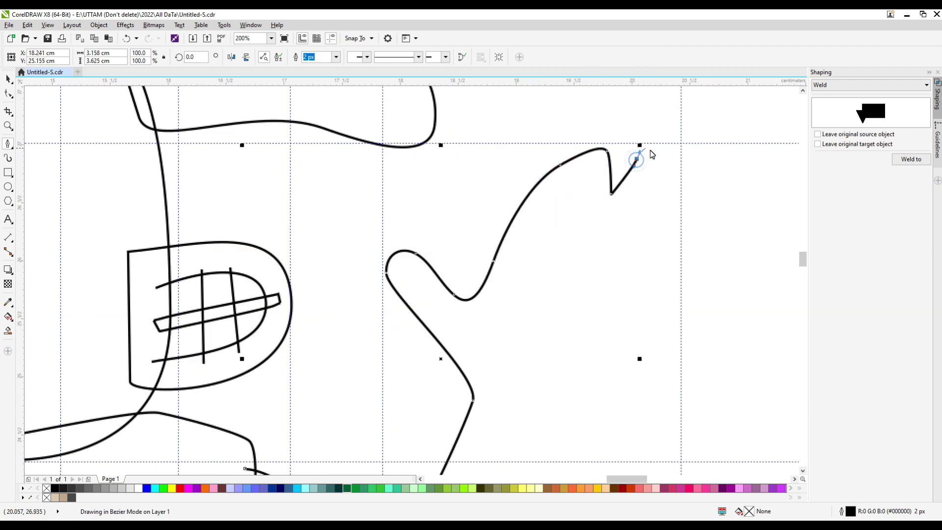
drag(673, 242, 673, 299)
scroll(673, 298, down, 1)
drag(618, 377, 585, 411)
drag(522, 395, 456, 398)
scroll(504, 338, down, 2)
scroll(467, 286, up, 1)
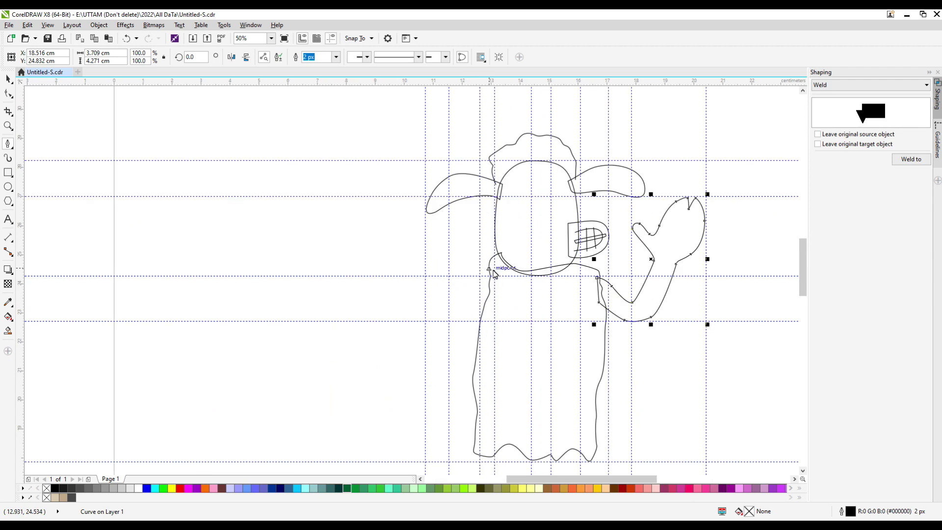
Draw the outer edge of the left arm from the shoulder down toward the hem guideline, about 5.94 cm high
click(496, 267)
drag(460, 319, 452, 347)
scroll(453, 419, up, 2)
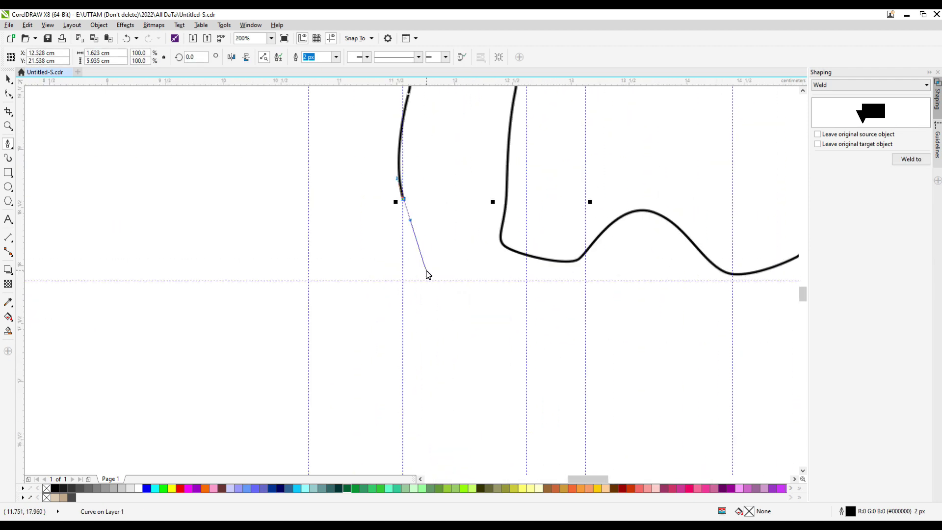
Draw the left hand with a rounded lower end on the hem guideline and a thumb loop, bringing the arm to about 6.63 cm high
drag(466, 263, 461, 250)
click(514, 210)
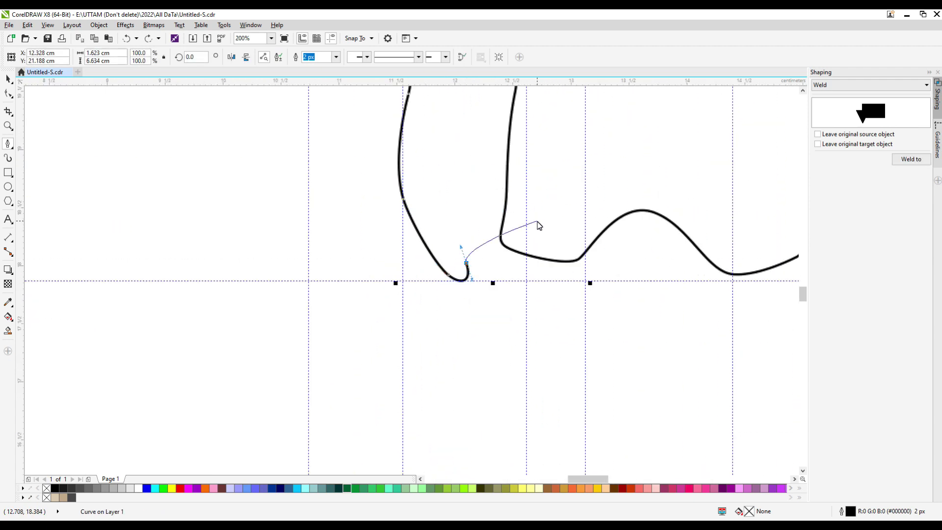
drag(493, 281, 512, 283)
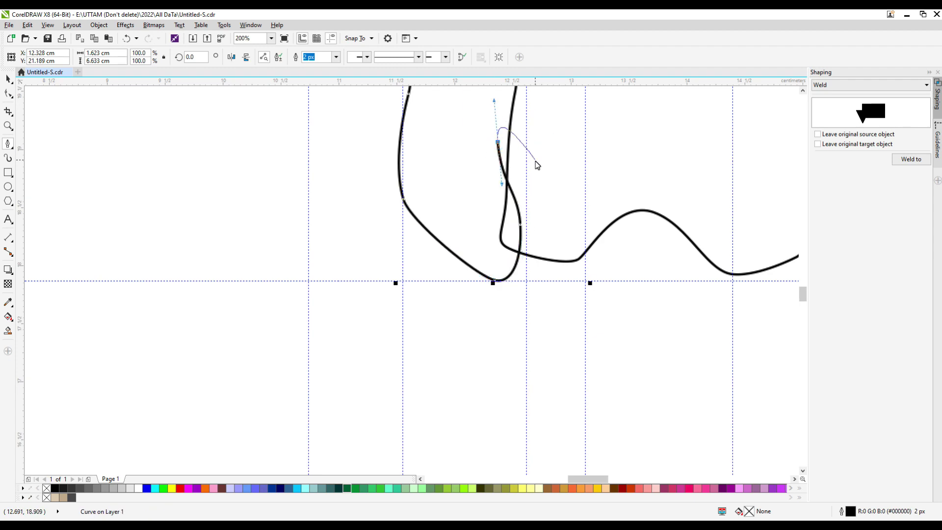
scroll(564, 182, down, 1)
drag(560, 97, 540, 85)
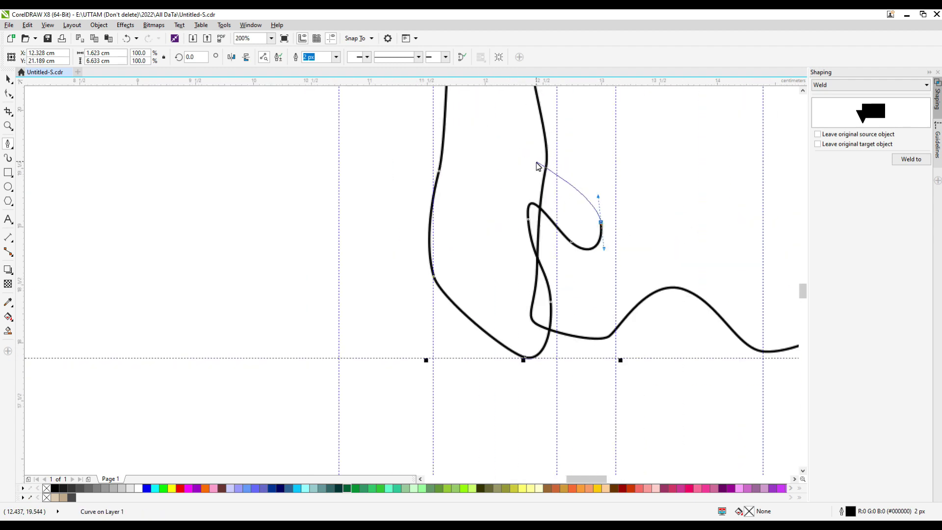
click(533, 152)
Draw the left arm's inner edge from the thumb back up to the shoulder and close the outline
scroll(533, 152, down, 1)
scroll(520, 185, up, 1)
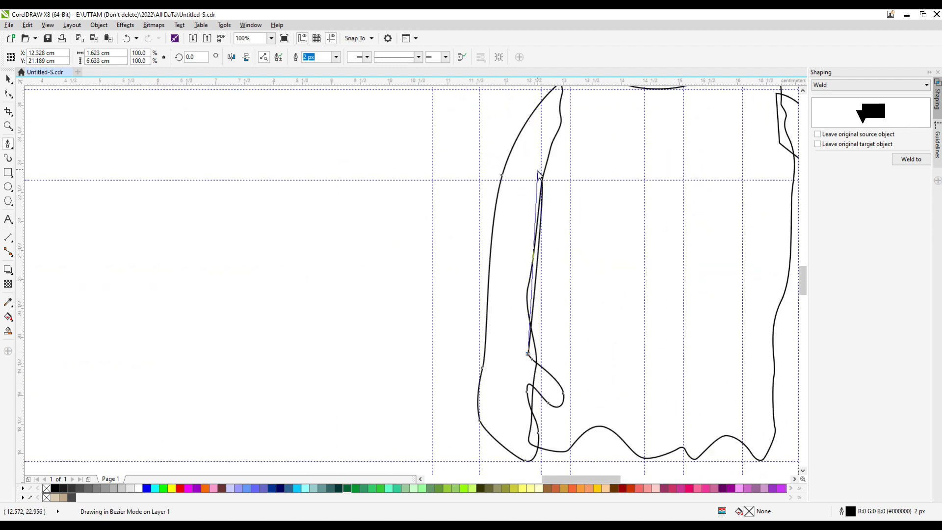
click(540, 169)
scroll(549, 196, down, 1)
scroll(559, 216, up, 1)
click(559, 215)
Narrow the body outline from its left side to about 4.39 cm wide and open the left arm's nodes for editing
scroll(433, 306, down, 2)
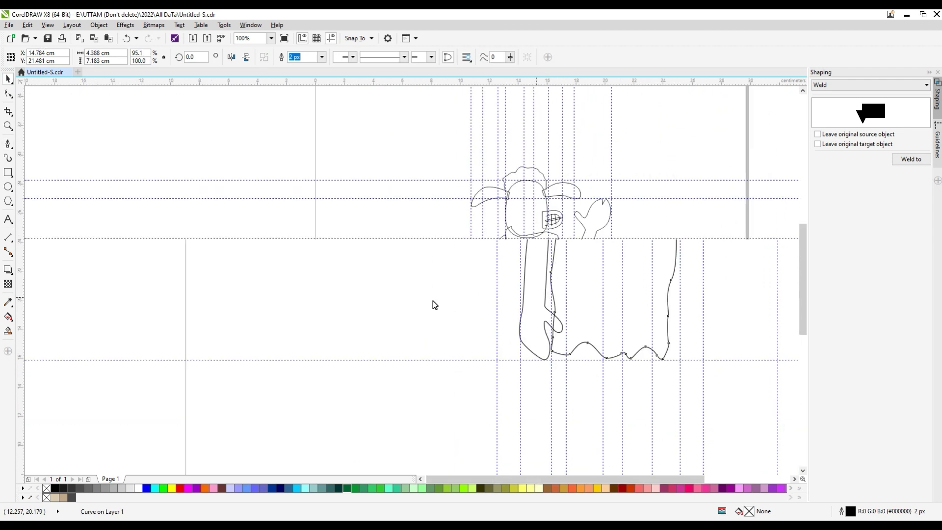
key(F10)
scroll(496, 276, up, 1)
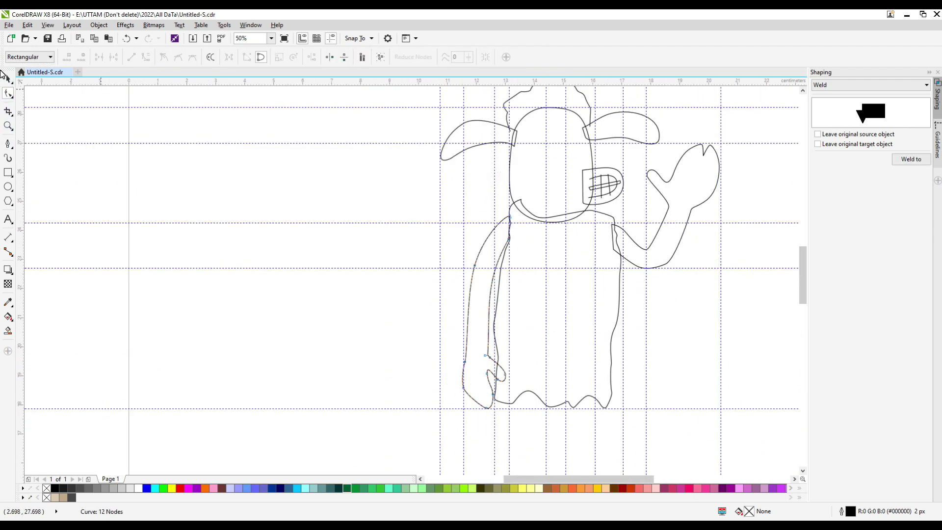
Draw the left leg's outer edge from the hem down and curve it around the heel along the lowest guideline, about 5.64 cm high
click(7, 144)
scroll(569, 319, up, 1)
click(574, 299)
scroll(579, 397, down, 1)
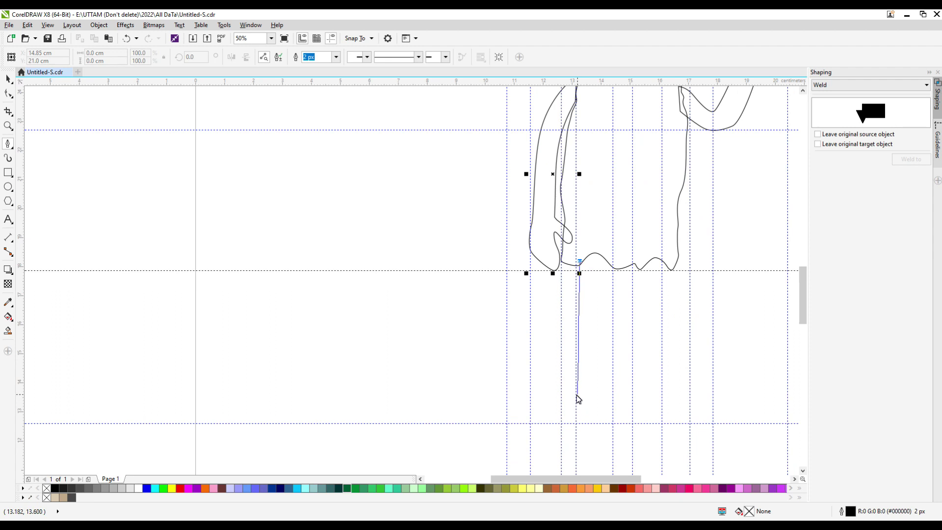
drag(562, 415, 561, 422)
scroll(564, 413, up, 1)
drag(589, 355, 560, 416)
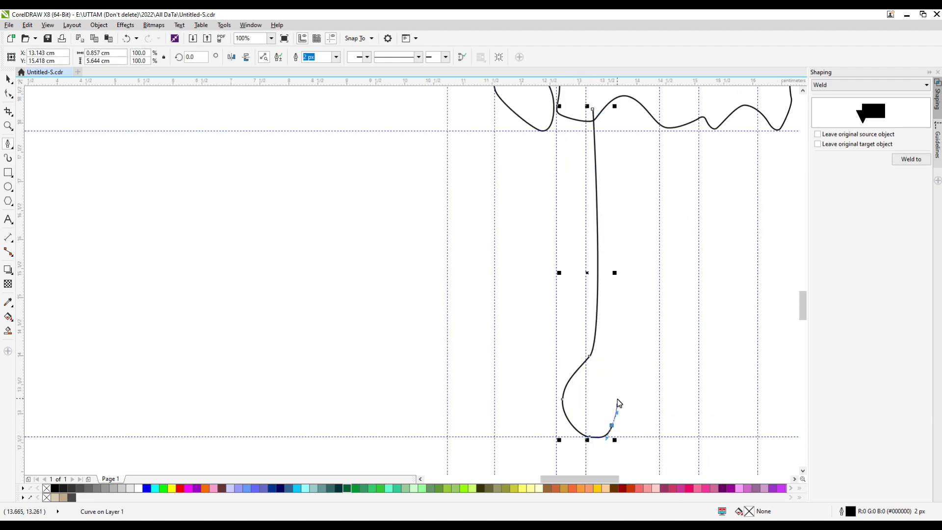
Draw the notch and right side of the foot and close the leg above the hem, about 1.86 cm wide and 6.07 cm high
scroll(617, 411, up, 1)
click(638, 454)
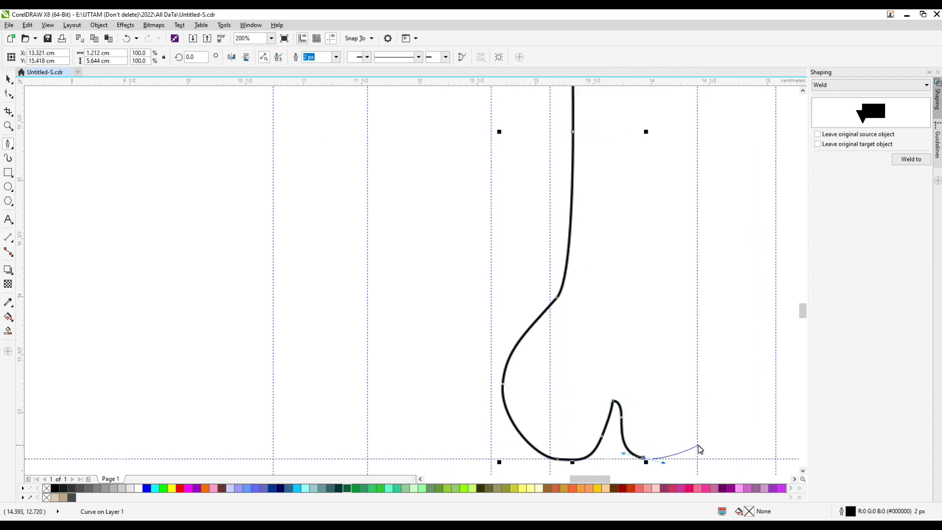
drag(700, 326, 667, 275)
scroll(667, 275, down, 1)
scroll(670, 201, up, 3)
click(652, 152)
scroll(447, 187, down, 1)
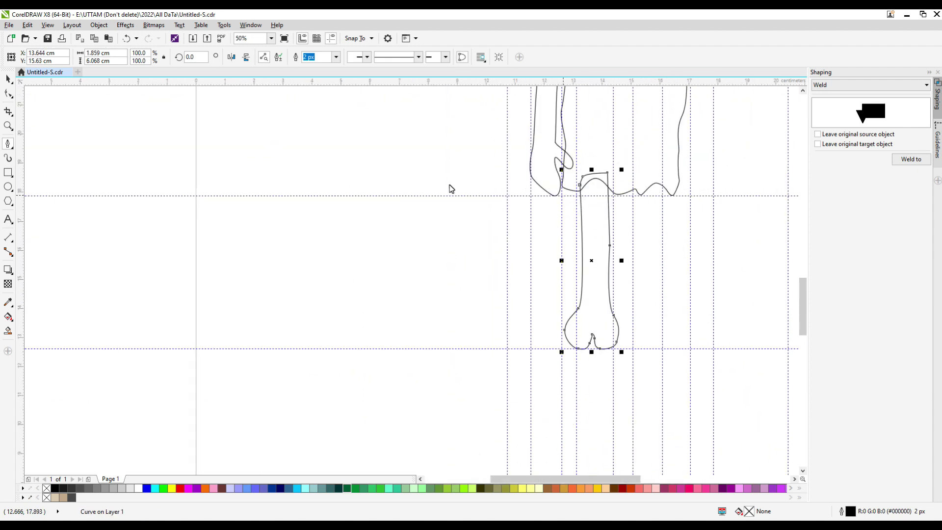
Reshape the nodes on both sides of the foot, making the leg outline about 1.91 cm wide and 6.08 cm high
key(F10)
scroll(551, 376, up, 1)
click(542, 339)
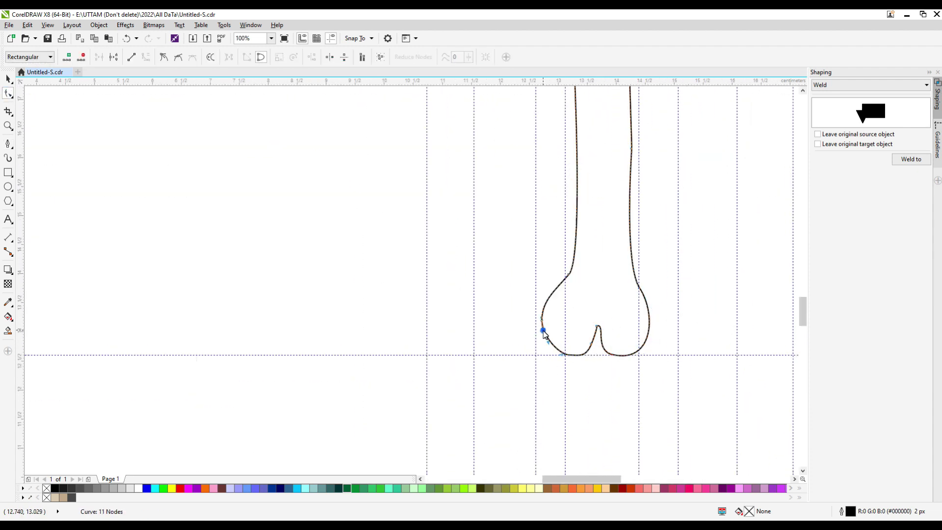
scroll(644, 340, up, 2)
scroll(654, 358, down, 3)
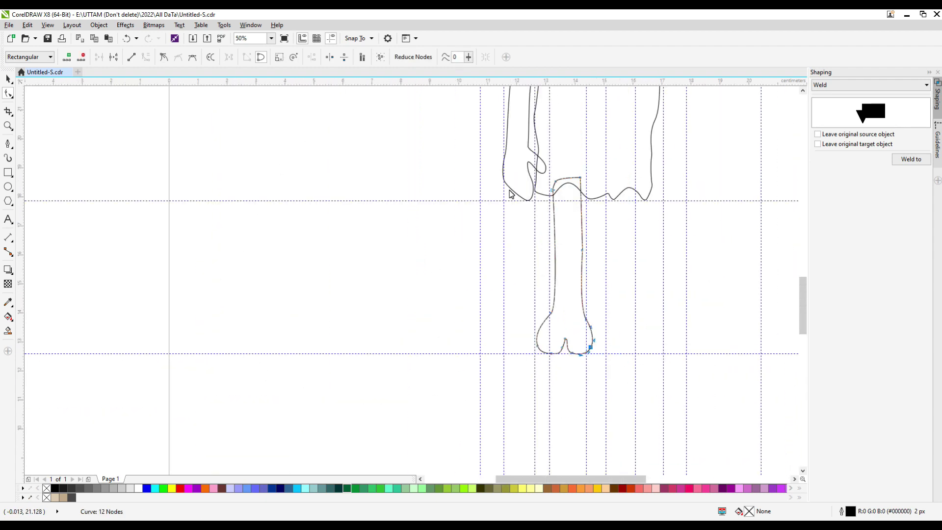
scroll(587, 345, up, 1)
scroll(602, 374, down, 2)
Duplicate the leg under the right part of the hem and narrow the copy to 88.8% width, about 1.7 cm
key(space)
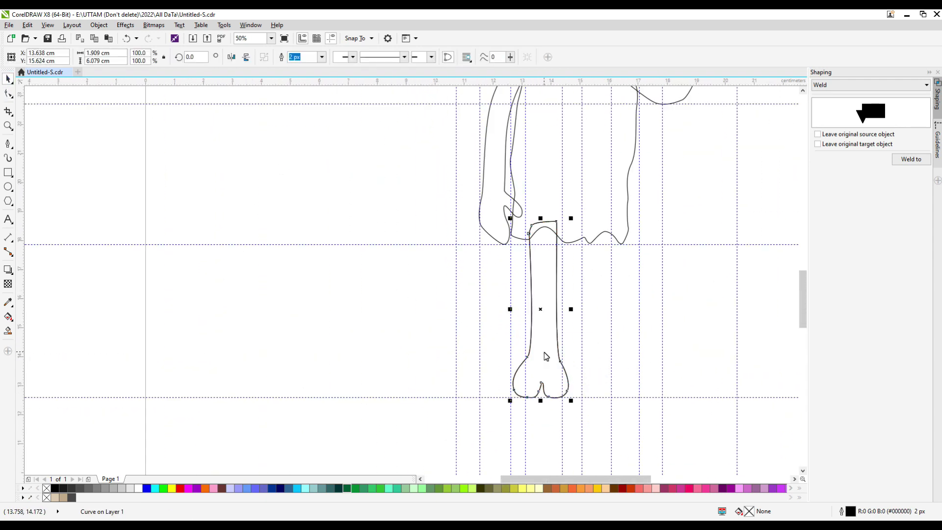
scroll(543, 357, down, 1)
scroll(574, 336, up, 3)
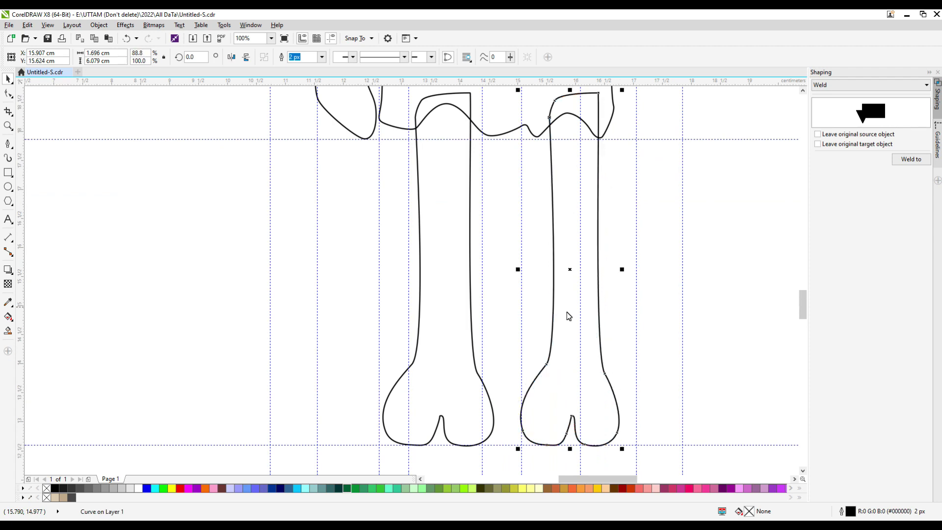
scroll(567, 316, up, 1)
scroll(475, 332, down, 1)
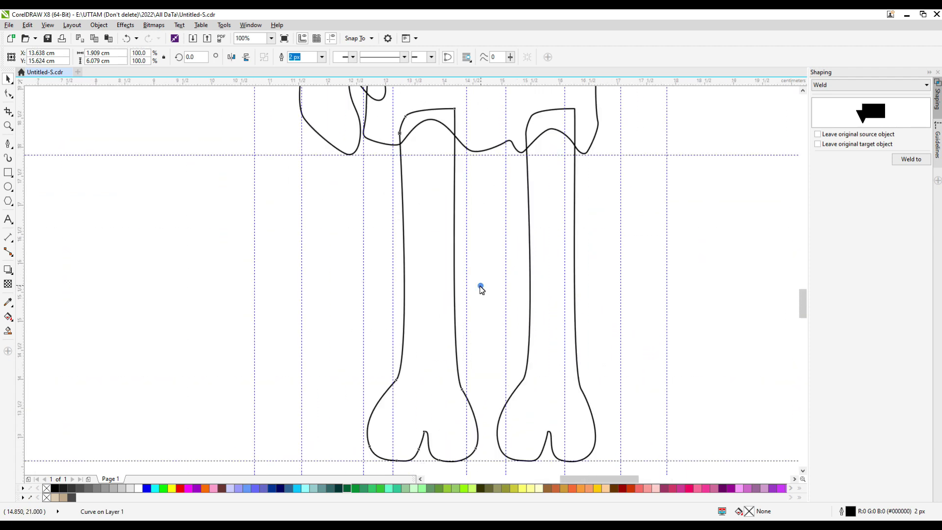
Draw the left and lower edges of a wavy shape behind the left leg, starting at the hem, about 2.50 cm wide and 4.50 cm high
drag(480, 286, 471, 286)
scroll(516, 270, down, 2)
click(8, 144)
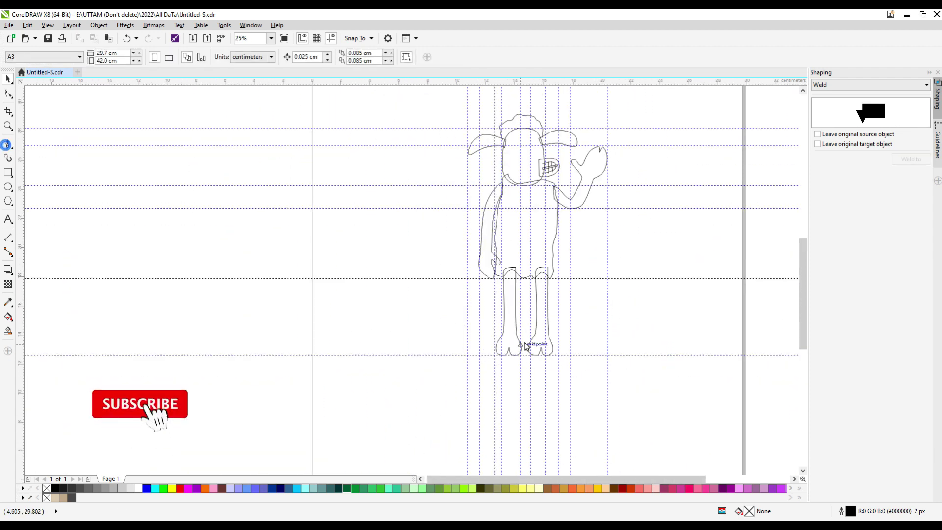
scroll(498, 269, up, 1)
click(569, 157)
click(540, 253)
scroll(443, 291, down, 1)
scroll(422, 314, down, 1)
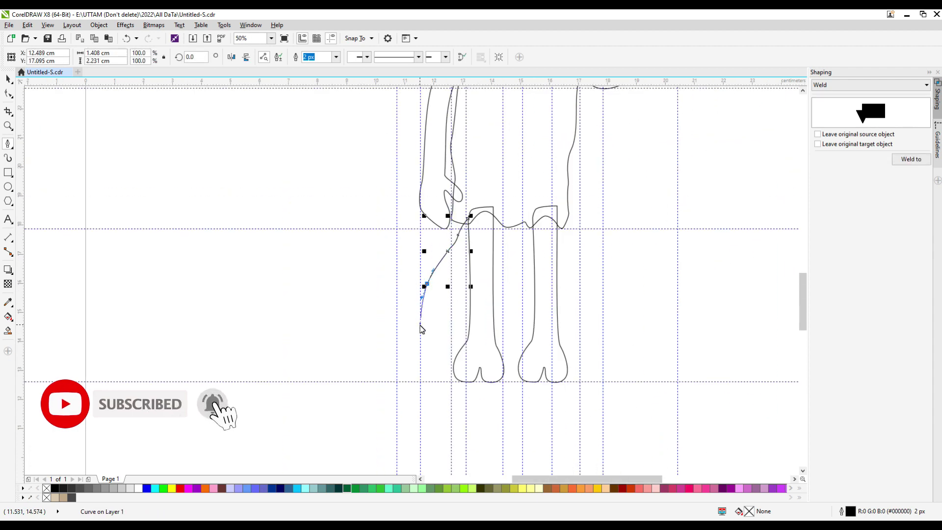
click(428, 314)
scroll(452, 344, up, 1)
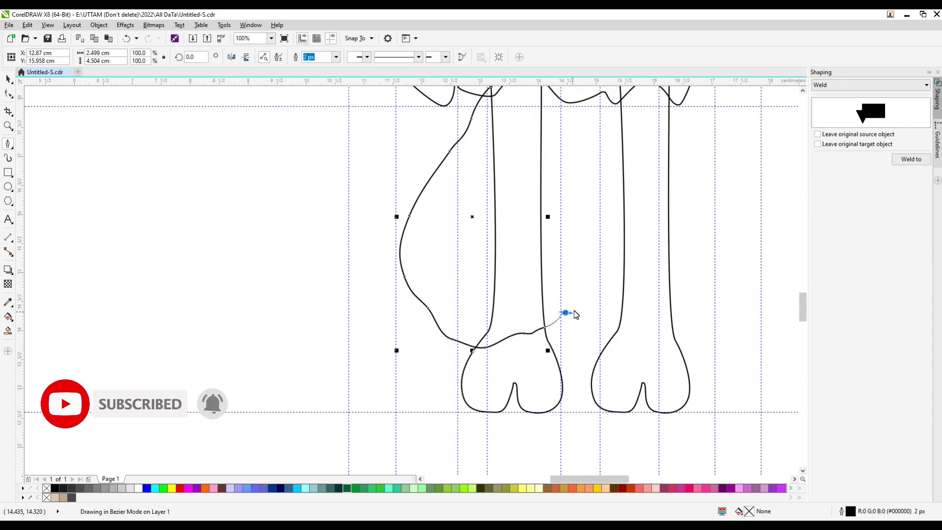
Draw the wavy shape's right side between the legs and close it above the hem, about 3.71 cm wide and 5.19 cm high
click(595, 255)
click(610, 216)
click(615, 160)
scroll(561, 263, down, 1)
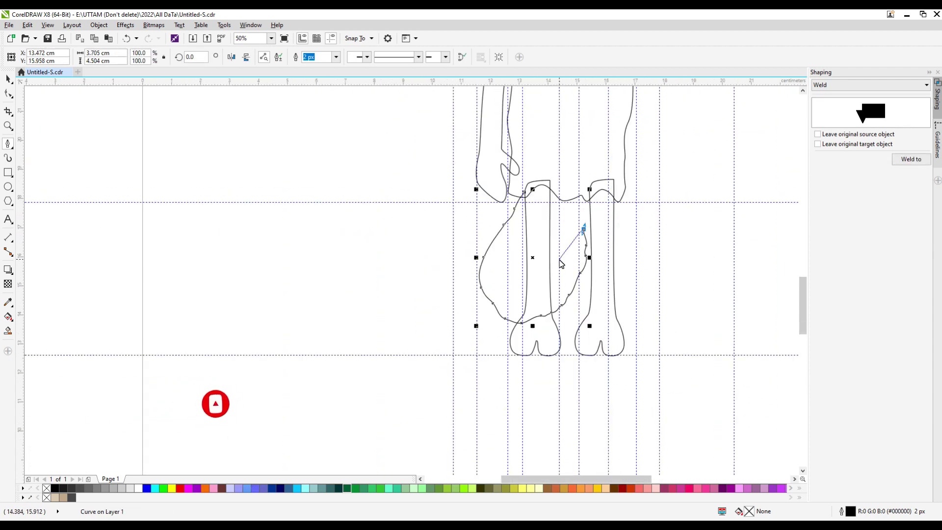
scroll(583, 256, up, 1)
click(490, 157)
key(F10)
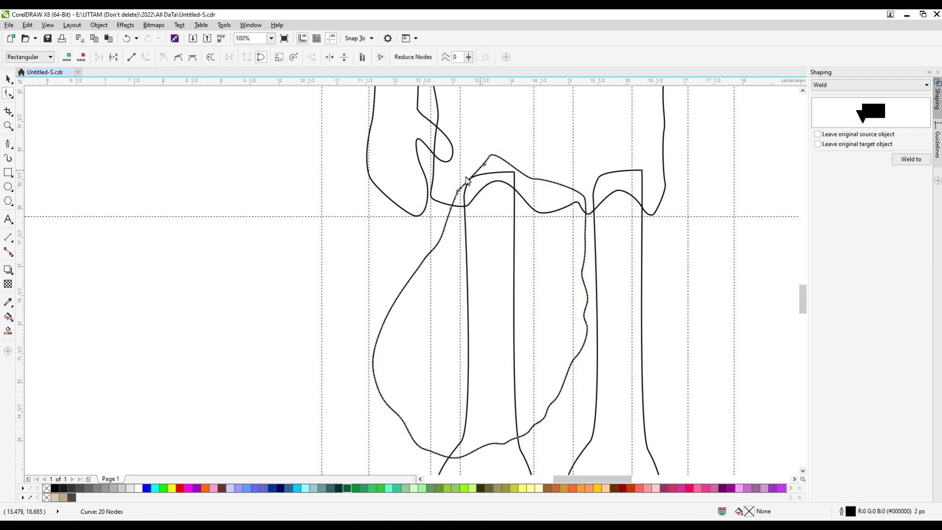
Draw an eye ellipse about 0.95 cm wide and 1.02 cm high in the upper left of the head
scroll(491, 161, down, 2)
key(F7)
scroll(451, 201, up, 2)
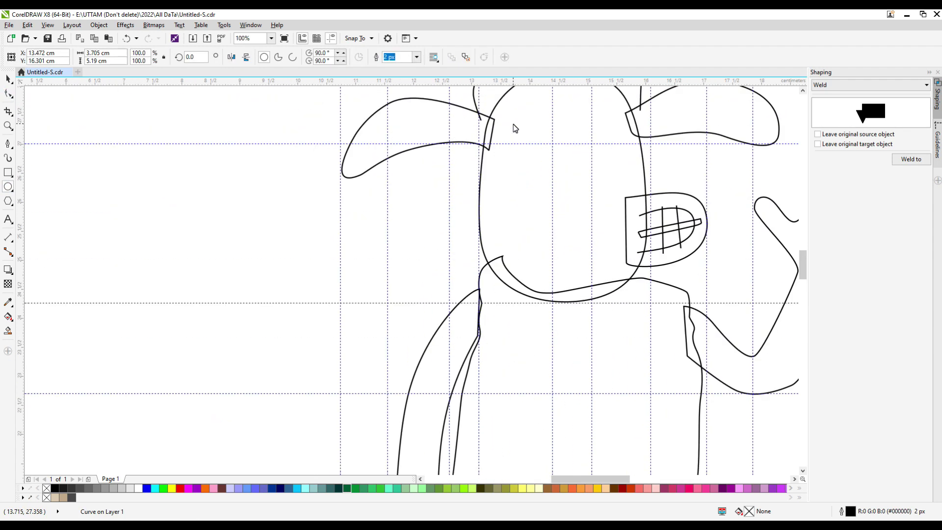
drag(497, 127, 555, 198)
scroll(529, 195, down, 2)
scroll(530, 195, up, 2)
drag(535, 253, 534, 222)
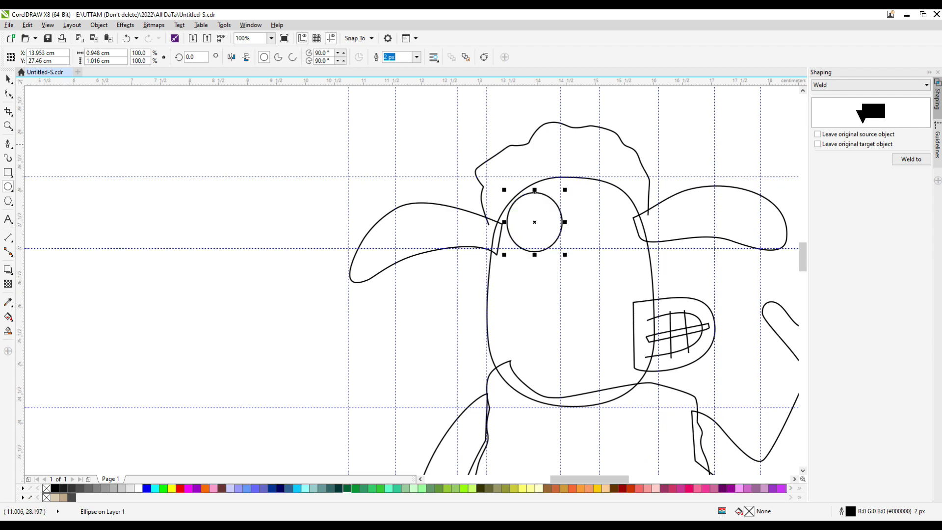
Convert the eye ellipse to curves and reshape it into an egg shape with a narrower top
key(F10)
scroll(517, 208, up, 2)
click(754, 196)
scroll(731, 275, down, 3)
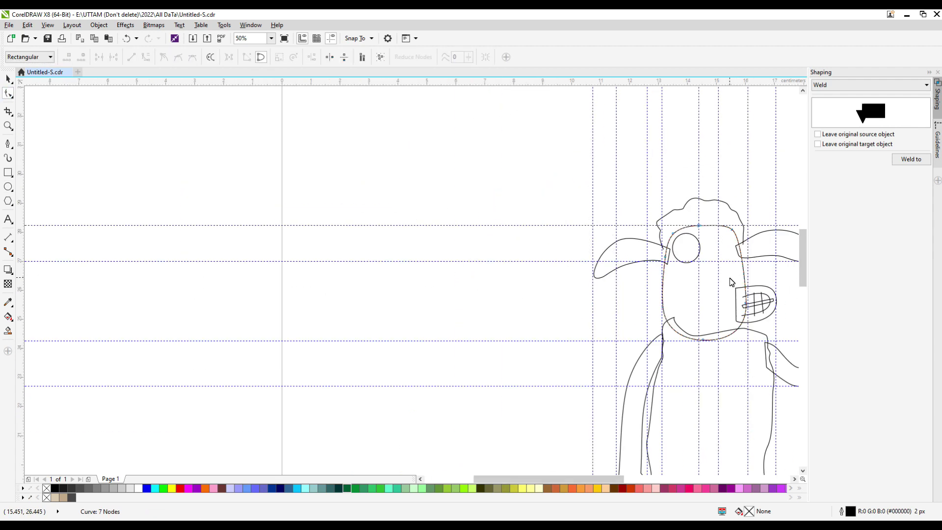
scroll(731, 282, up, 3)
click(602, 399)
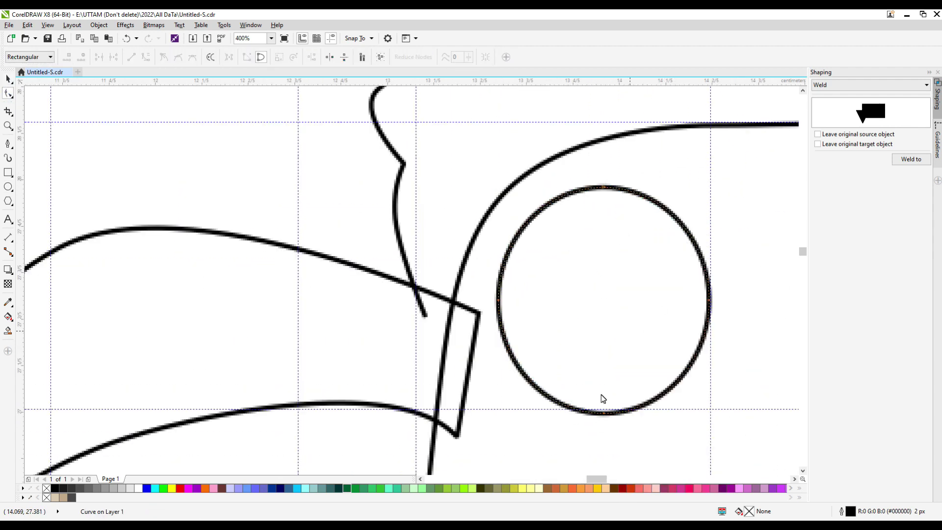
drag(506, 267, 513, 258)
scroll(644, 334, down, 1)
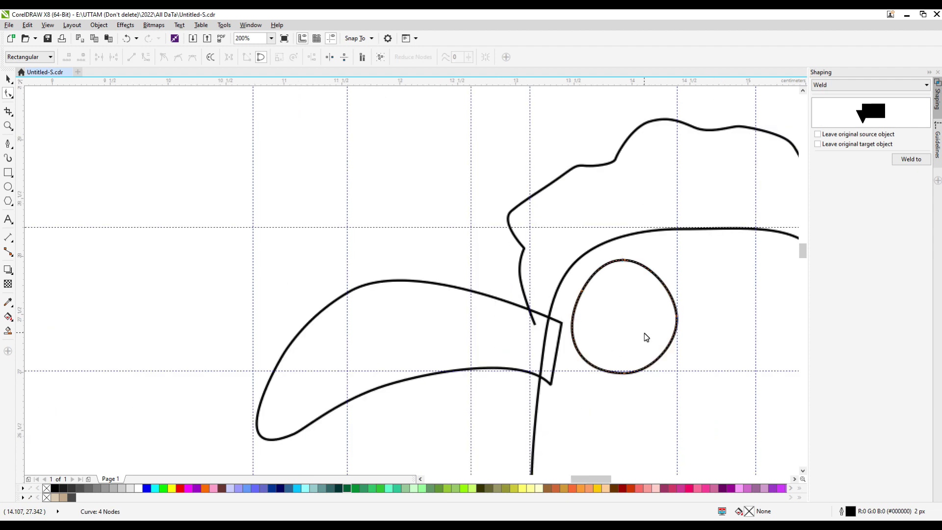
Draw an eyelid ellipse about 0.88 by 0.86 cm over the eye's upper part, trim its overlap with the eye and remove its fill
key(space)
drag(579, 260, 684, 361)
key(F7)
right_click(660, 347)
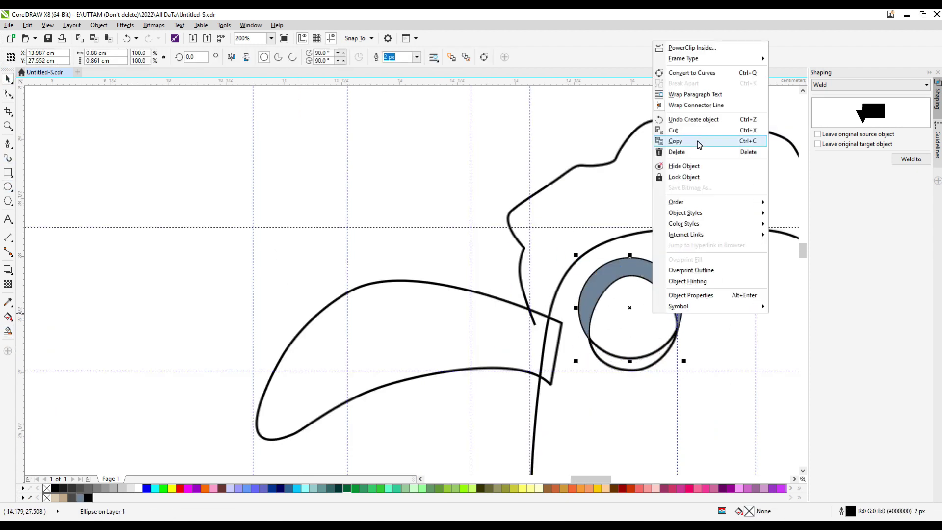
click(322, 57)
click(47, 489)
Add a pupil ellipse about 0.35 by 0.38 cm inside the eye and a small highlight circle within the pupil
key(F7)
scroll(635, 324, up, 2)
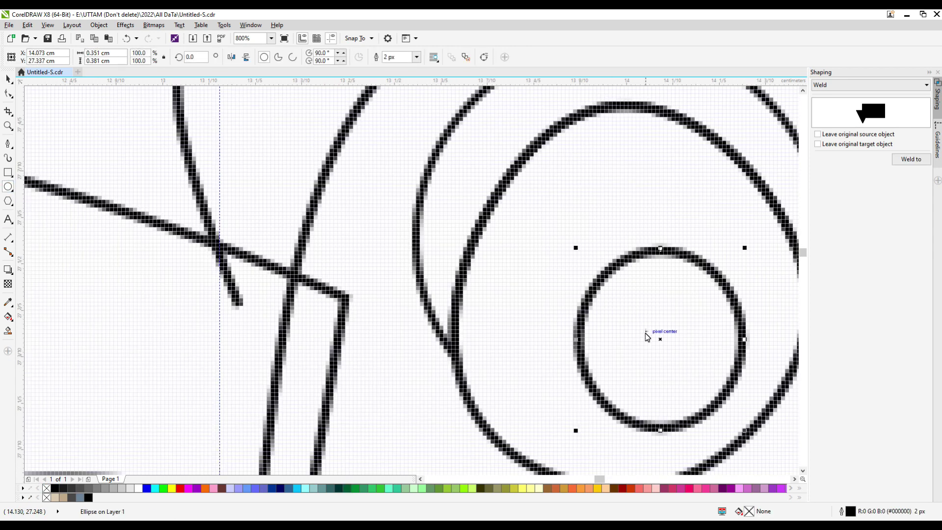
drag(631, 319, 648, 335)
scroll(585, 287, down, 2)
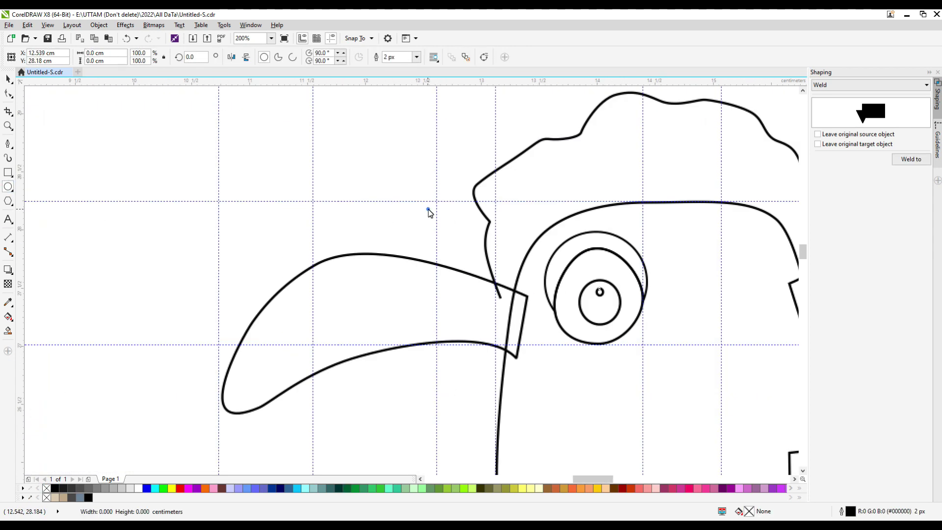
Select the four parts of the left eye and place a mirrored copy beside it as the right eye
key(space)
scroll(582, 343, up, 2)
scroll(585, 283, down, 2)
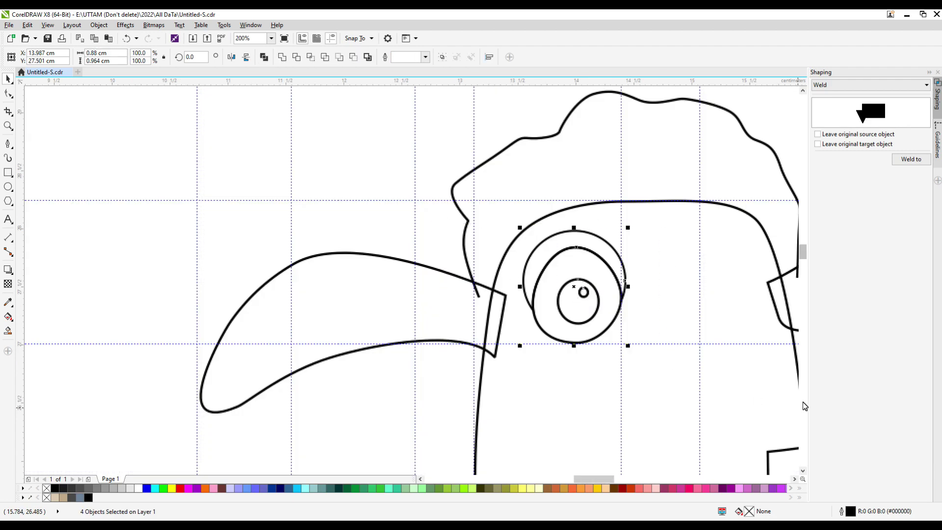
drag(577, 318, 681, 318)
click(388, 221)
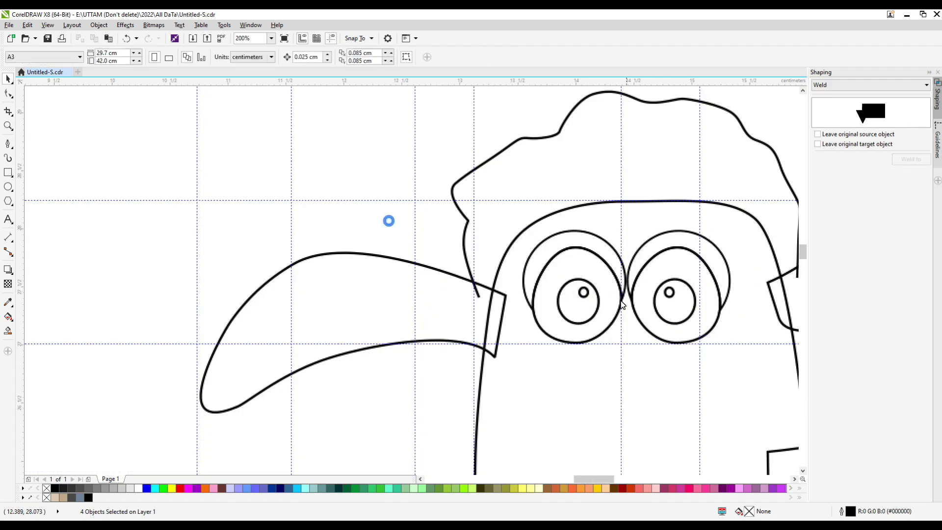
click(666, 281)
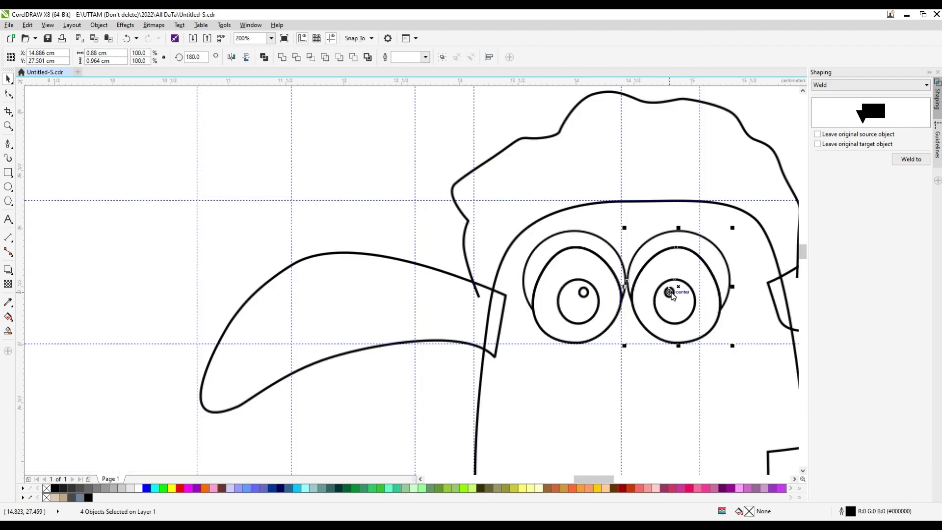
click(223, 93)
scroll(549, 274, down, 3)
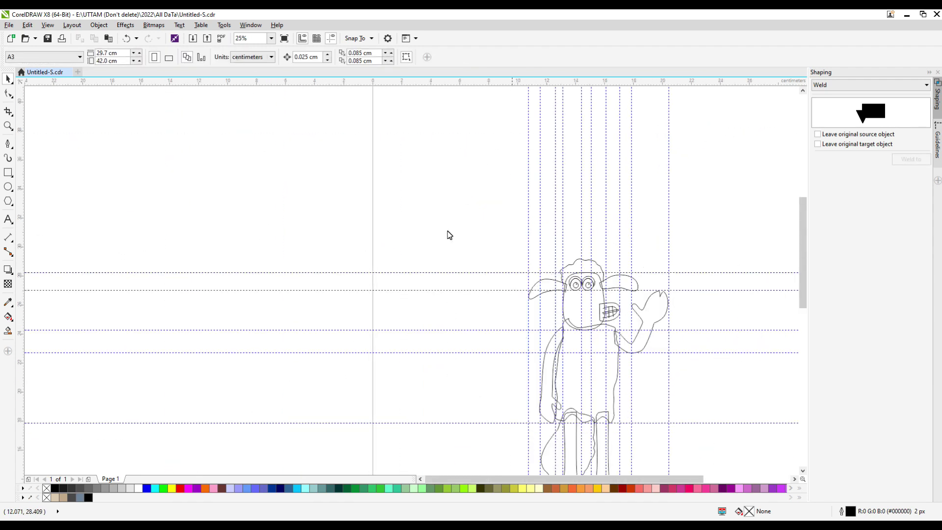
Draw a nostril ellipse about 0.31 by 0.36 cm on the lower left of the face and duplicate it to the right
scroll(569, 310, up, 3)
key(F7)
mouse_move(557, 259)
mouse_down()
mouse_move(593, 309)
mouse_move(599, 304)
mouse_up()
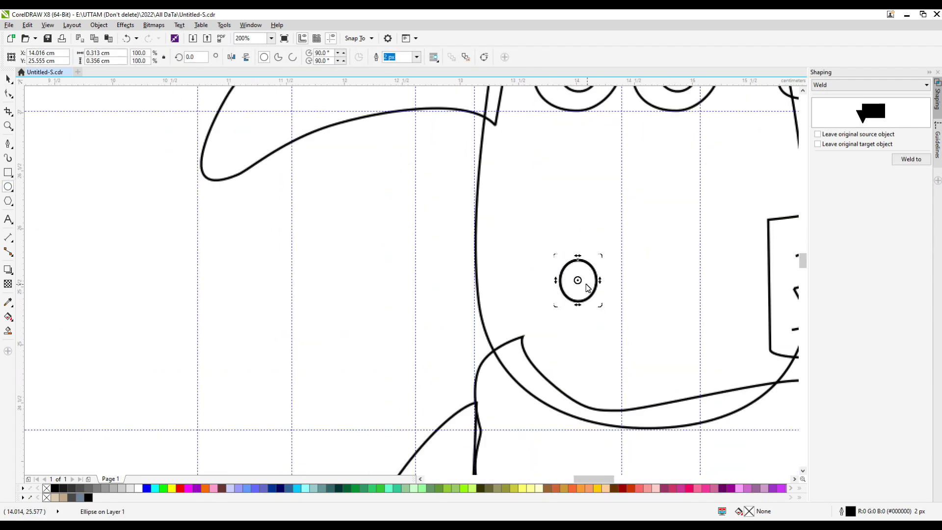
drag(700, 301, 686, 292)
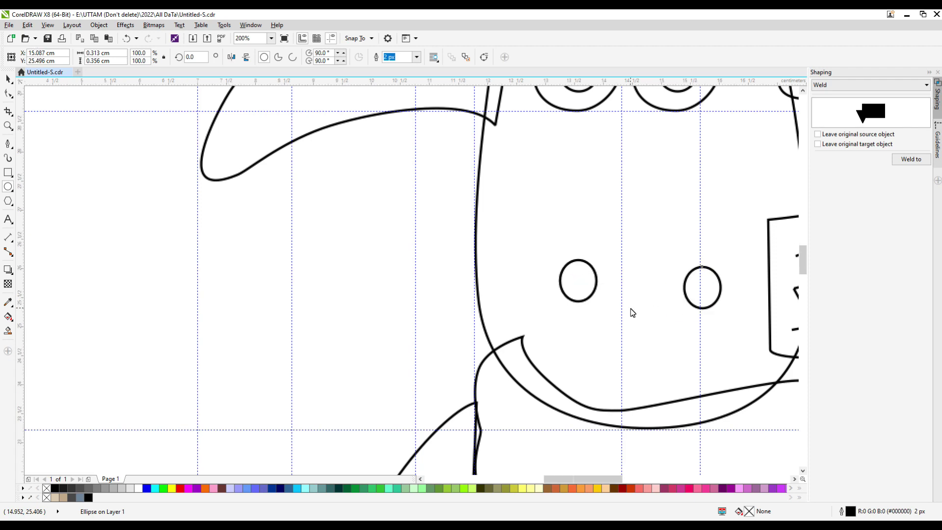
Reposition the two nostrils on the lower face, lowering the left one and moving the right one outward
scroll(633, 309, down, 3)
key(space)
scroll(648, 300, up, 3)
drag(572, 315, 579, 326)
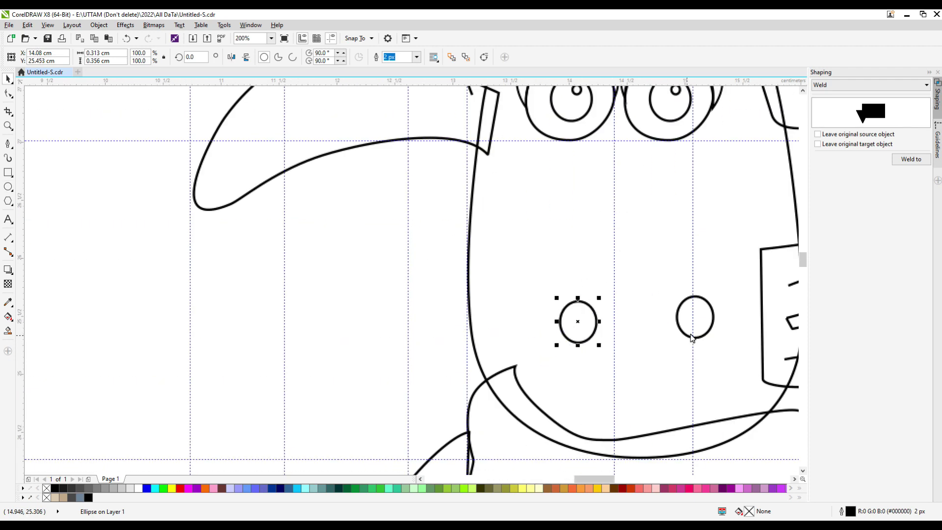
drag(723, 327, 723, 328)
Select all parts of both eyes and enlarge them together to about 112.2%
scroll(395, 309, down, 5)
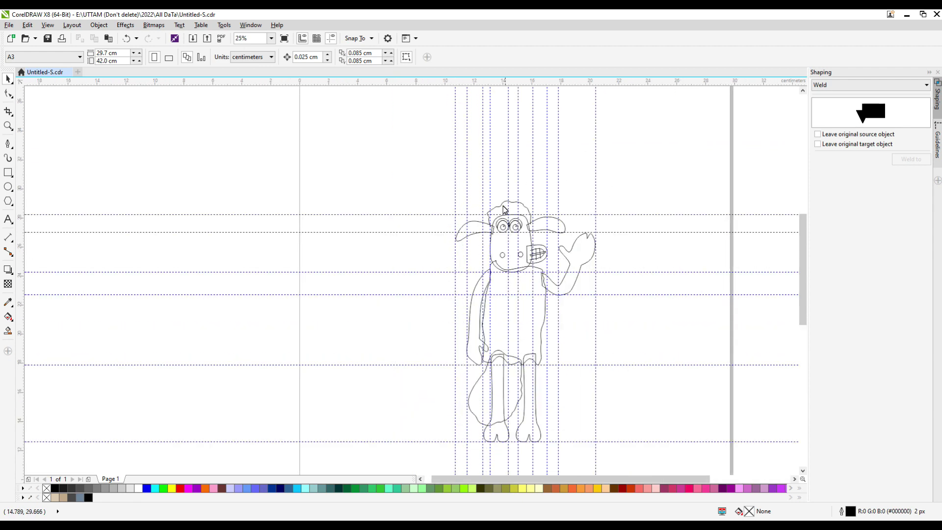
scroll(497, 223, up, 3)
drag(425, 178, 614, 322)
scroll(596, 223, up, 1)
scroll(451, 195, down, 5)
click(569, 149)
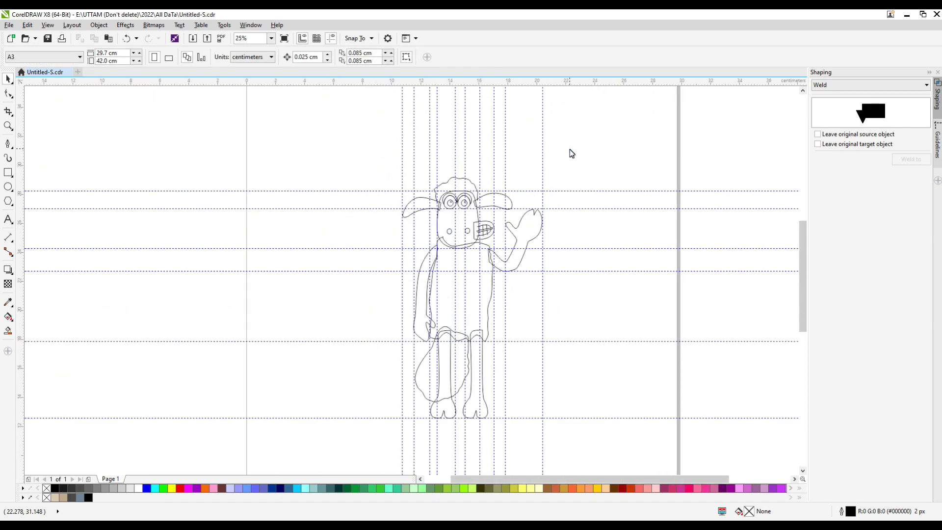
Reduce the height of the wavy hair outline on top of the head to about 95.8%
click(459, 179)
scroll(458, 180, up, 1)
scroll(410, 184, up, 2)
scroll(417, 176, down, 1)
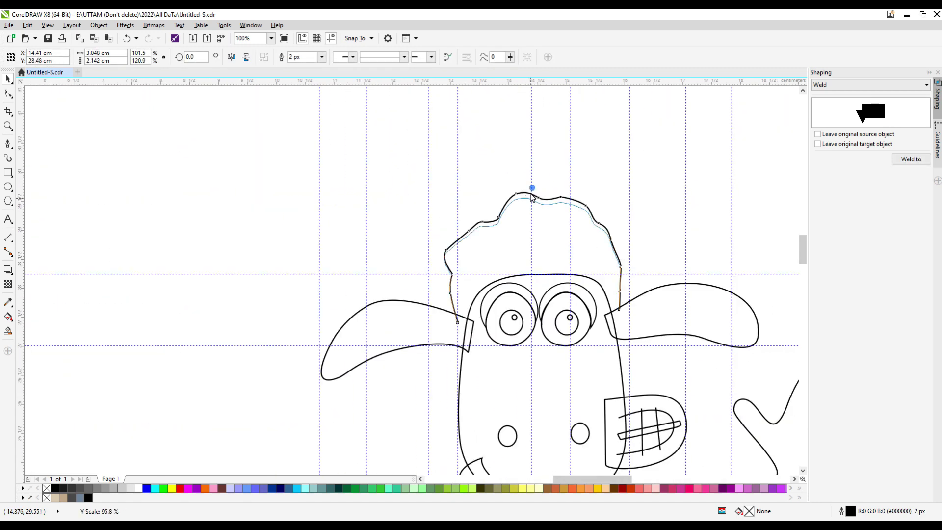
scroll(417, 176, down, 2)
click(631, 137)
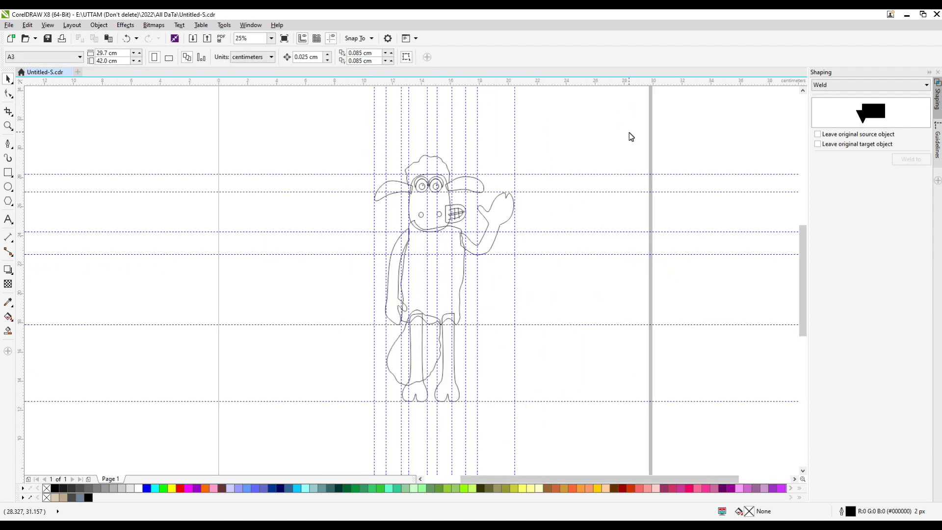
Fill both ears and both arms black and the body beige (#DAC9B0)
scroll(373, 118, up, 1)
click(412, 255)
click(55, 489)
click(628, 294)
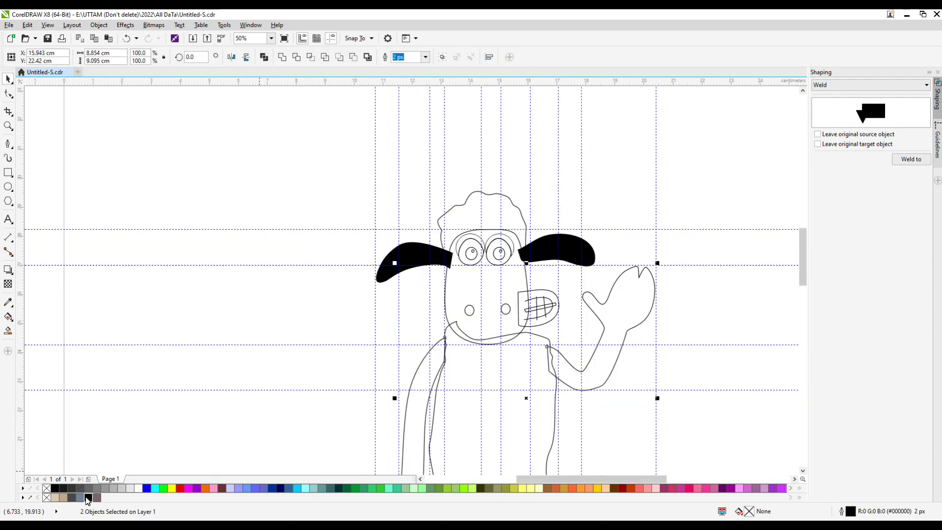
click(55, 488)
click(63, 498)
click(158, 256)
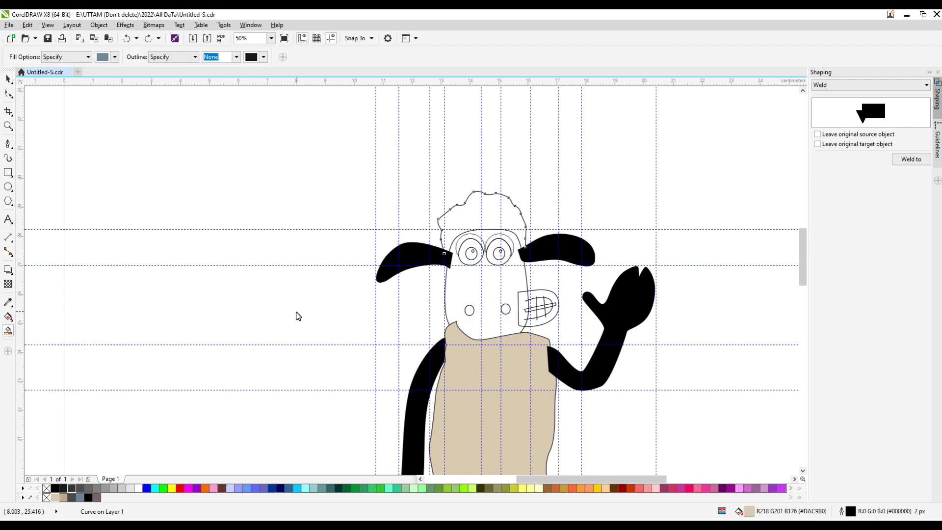
Try to fill the head outline black
click(463, 281)
scroll(463, 282, up, 1)
scroll(467, 322, down, 1)
click(495, 251)
click(495, 252)
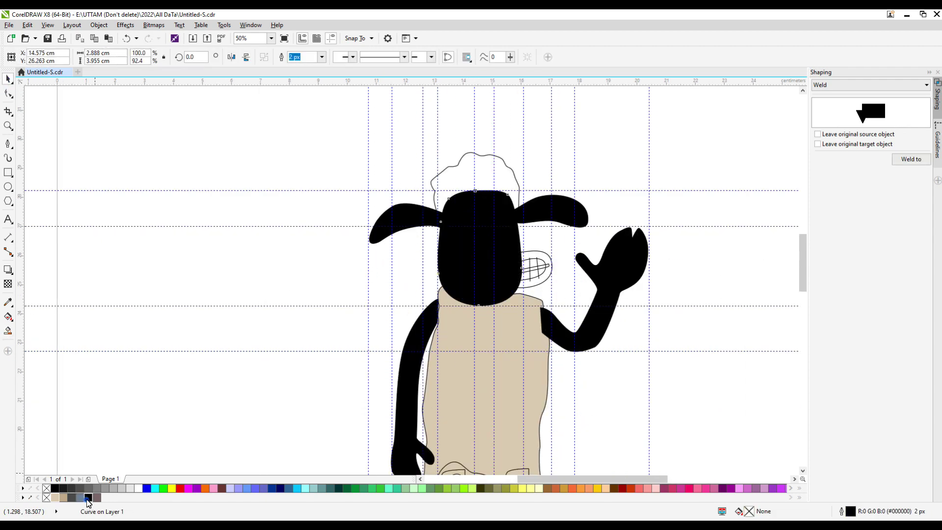
Fill the eyeballs white, both pupils black and the pupil highlights white
click(451, 221)
scroll(450, 223, up, 2)
click(454, 235)
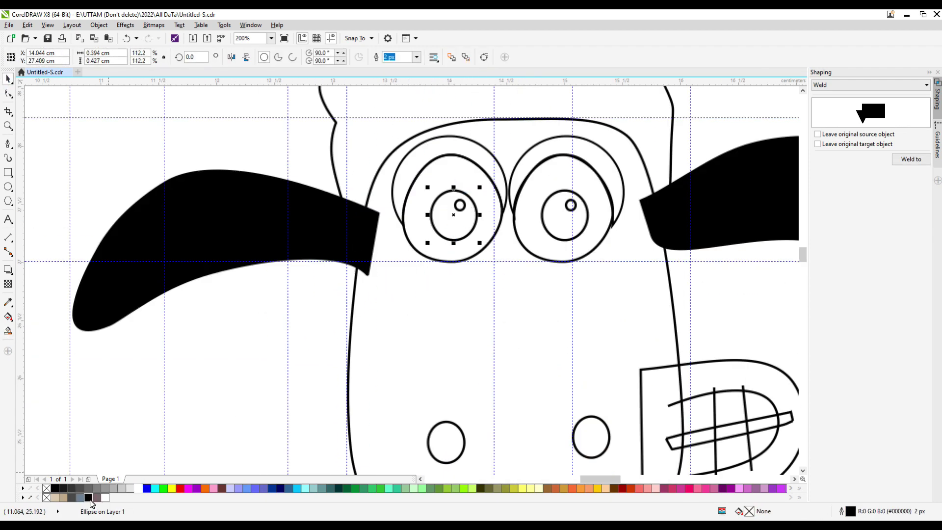
drag(88, 497, 557, 220)
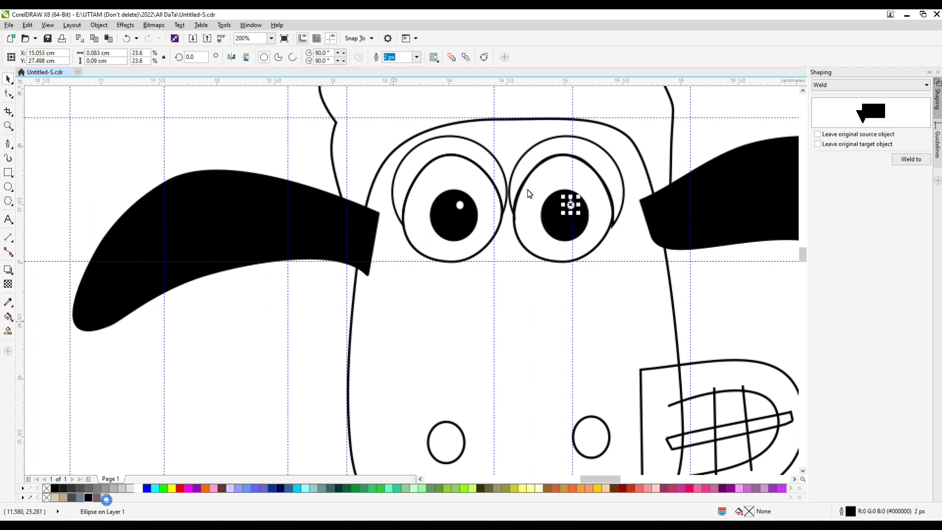
Fill both eyelids with the muted mauve document color and both nostrils with dark gray (#484848)
click(393, 191)
shift+click(511, 191)
click(97, 498)
key(F3)
click(408, 308)
shift+click(481, 305)
click(72, 498)
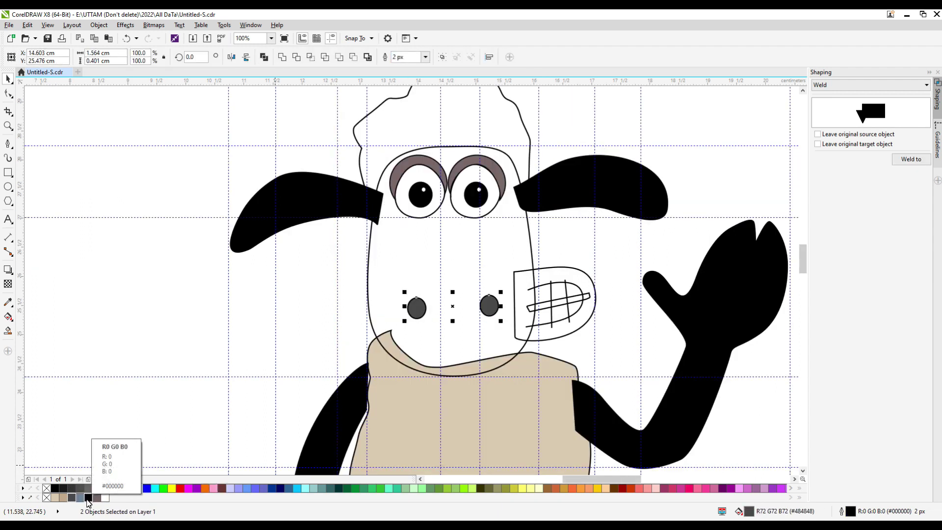
Fill the head black and recolor both nostrils with a lighter gray
drag(89, 497, 441, 250)
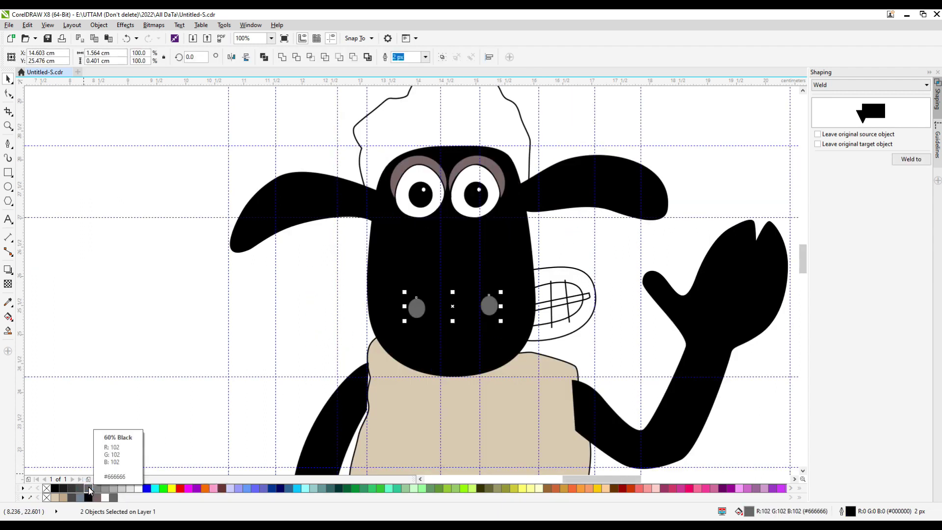
key(Escape)
scroll(530, 179, down, 2)
scroll(587, 233, up, 2)
Fill the outer mouth shape black with its tooth lines moved aside, and close the inner mouth curve
click(554, 255)
click(174, 261)
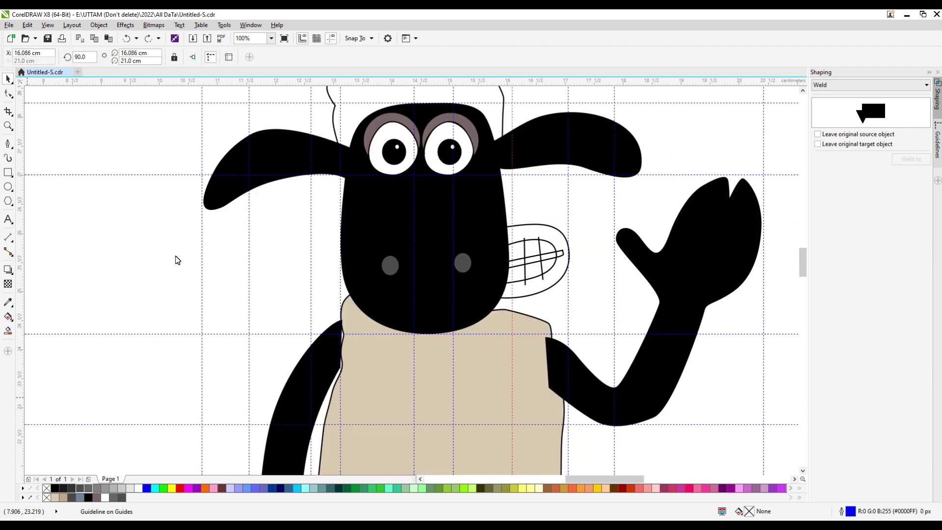
click(557, 257)
click(443, 58)
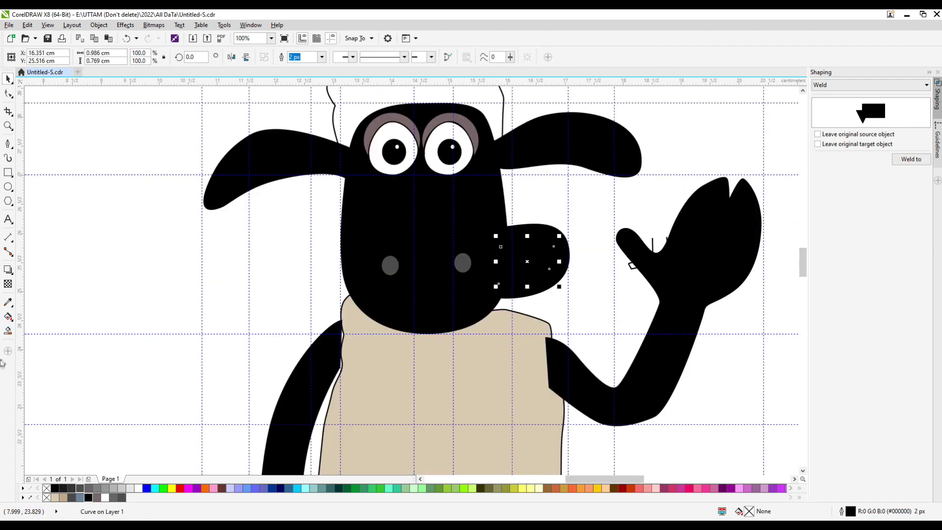
Fill the inner mouth area white and place the grouped tooth lines inside it
click(8, 331)
click(532, 260)
key(space)
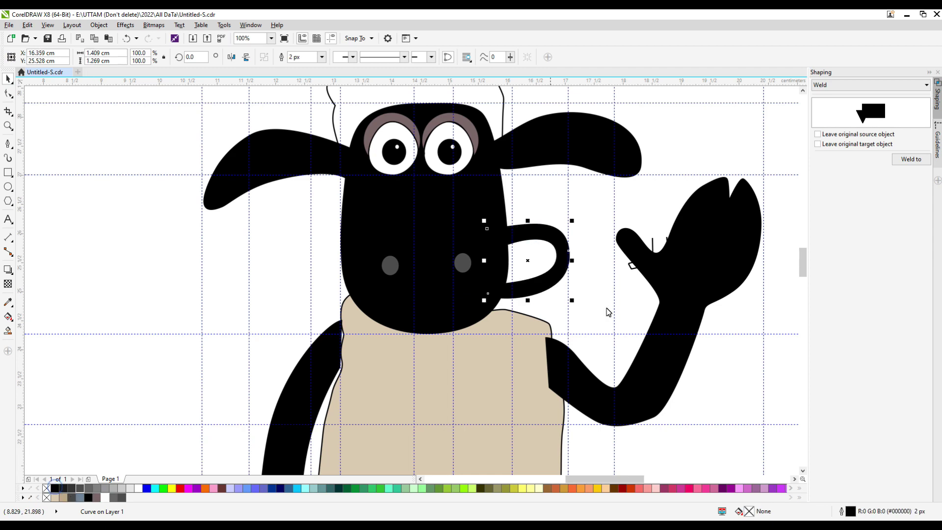
click(662, 262)
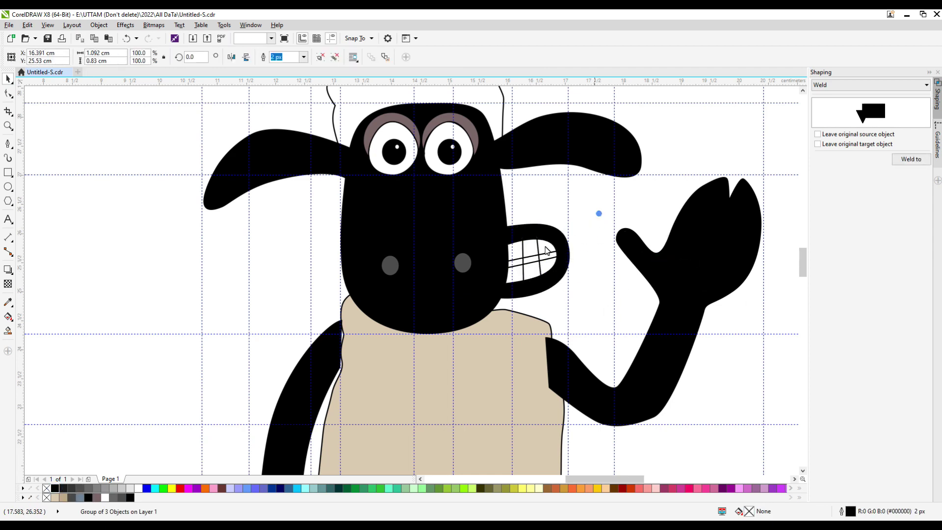
Fill the gap between the two slanted tooth lines as a solid black band and remove its outline
scroll(547, 251, up, 4)
scroll(664, 156, down, 2)
click(8, 330)
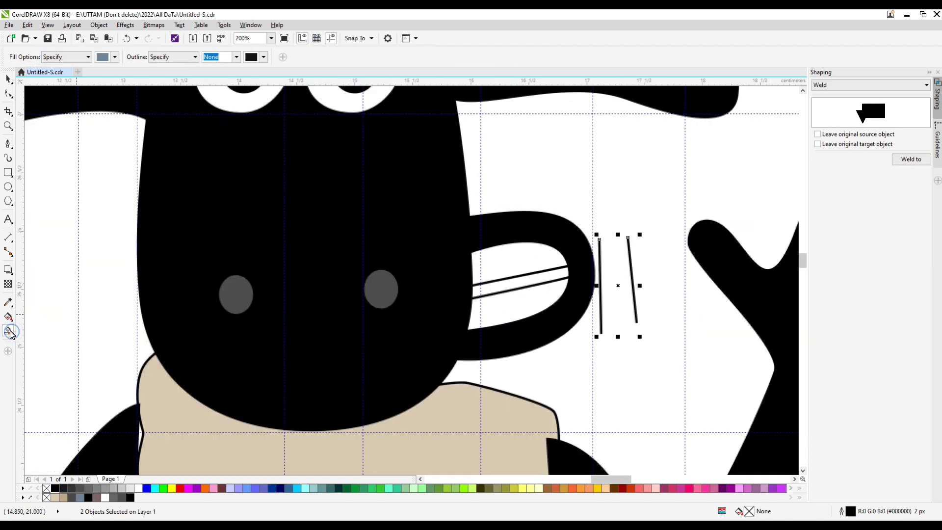
key(space)
click(579, 304)
click(515, 282)
click(322, 57)
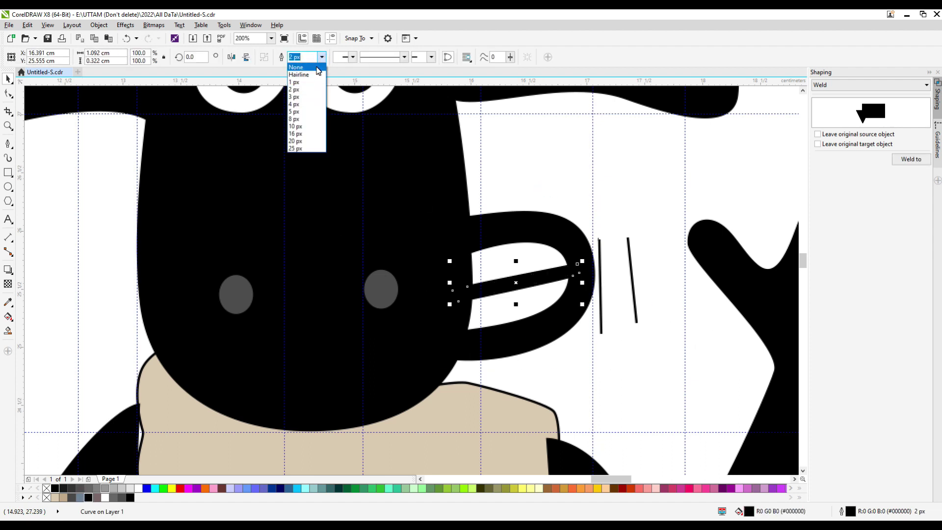
click(317, 68)
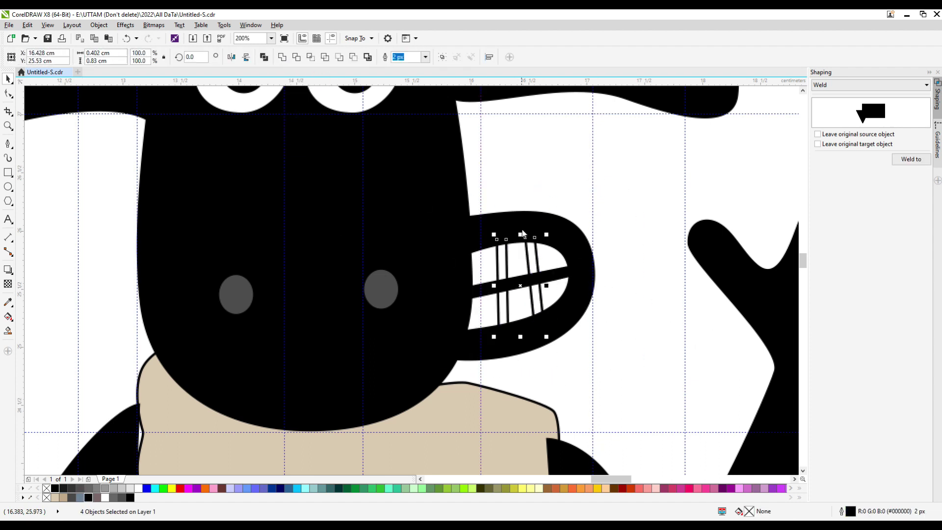
Extend the four vertical tooth lines past the inner mouth edges and smart-fill the strips between each pair
drag(524, 235, 524, 187)
click(7, 330)
click(502, 307)
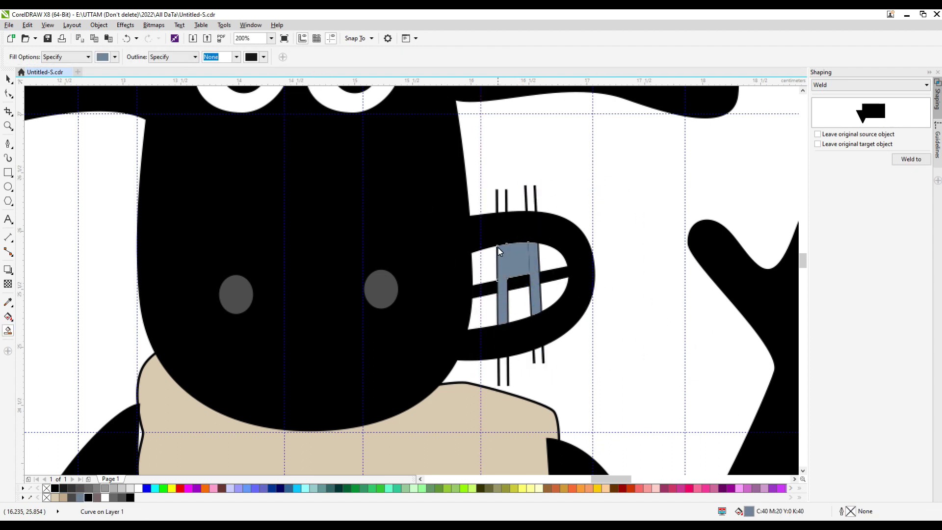
Delete the vertical tooth lines and weld the filled pieces of each strip into one vertical bar
key(space)
click(499, 204)
key(Delete)
click(498, 295)
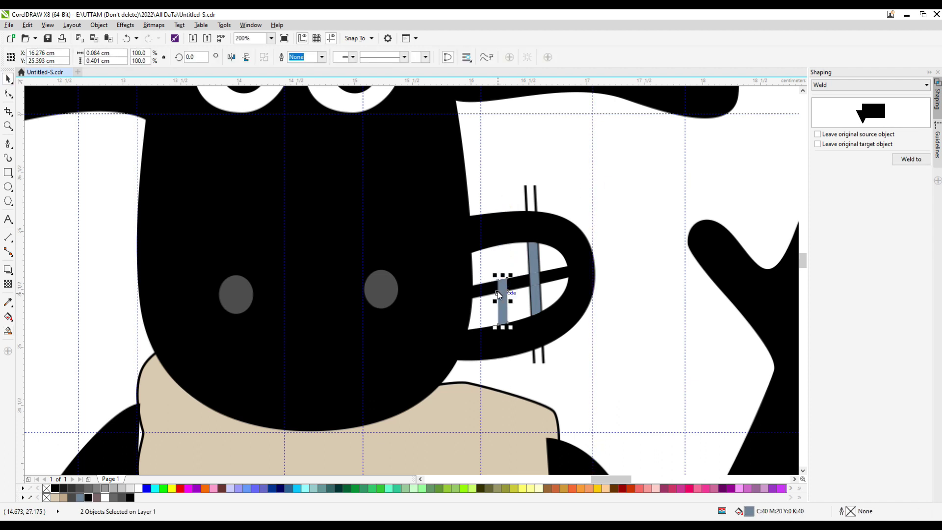
right_click(529, 197)
click(578, 301)
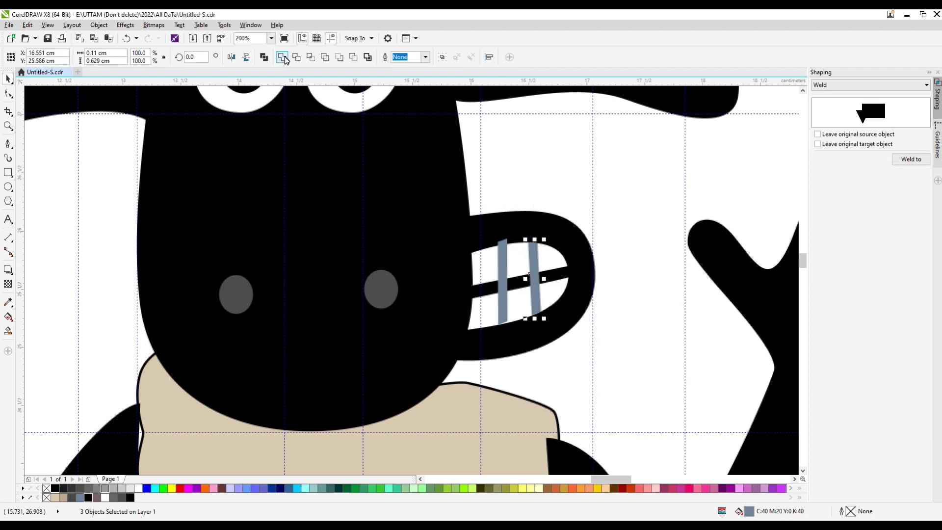
Try combining the vertical tooth bars with the white inner mouth shape using Trim and Intersect
click(526, 288)
key(ctrl+z)
key(ctrl+z)
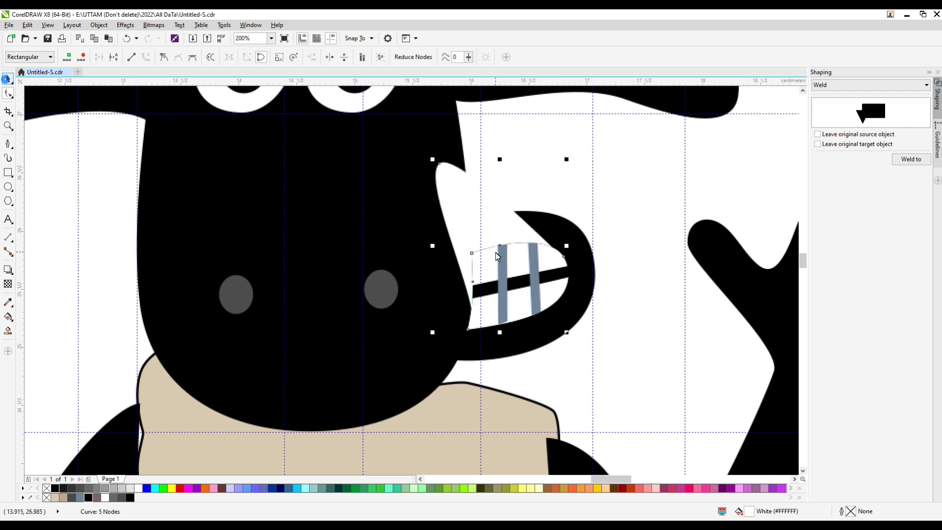
key(ctrl+z)
key(ctrl+z)
key(ctrl+z)
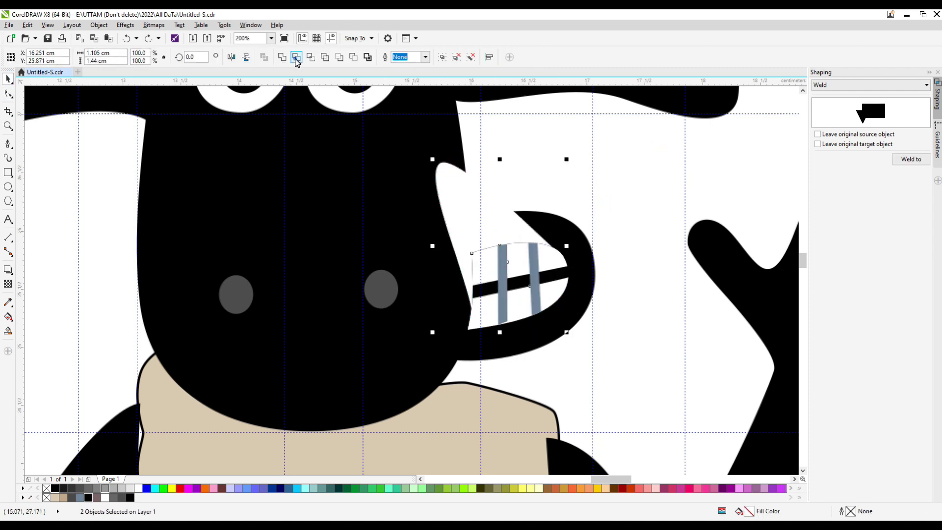
key(ctrl+z)
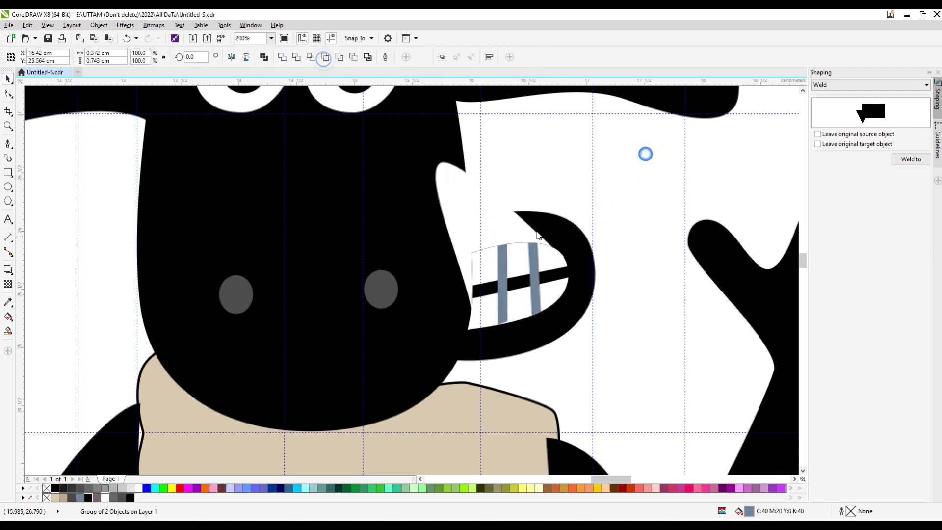
key(ctrl+z)
key(ctrl+shift+z)
key(ctrl+shift+z)
key(ctrl+shift+z)
key(ctrl+shift+z)
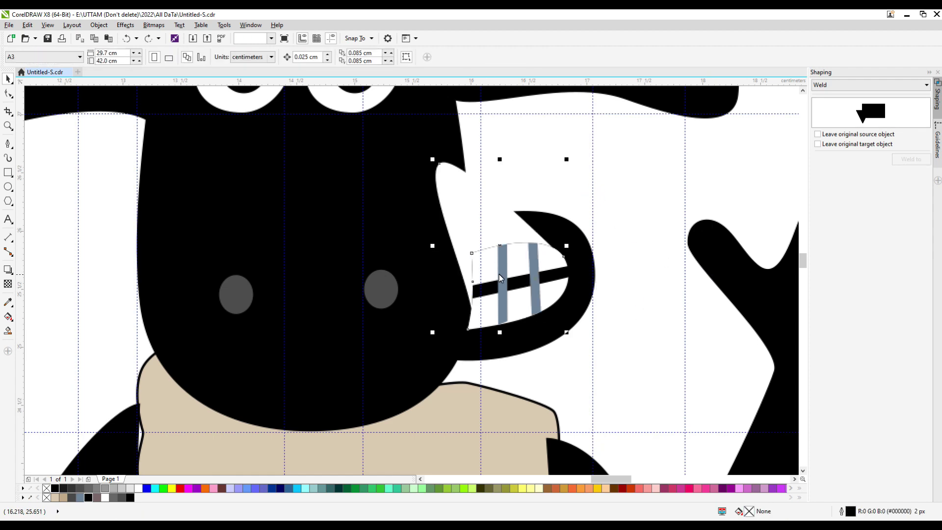
Reshape the vertical tooth bars' end nodes so they fit within the inner mouth outline
key(F10)
drag(485, 263, 508, 335)
scroll(605, 336, up, 1)
key(space)
scroll(528, 266, down, 2)
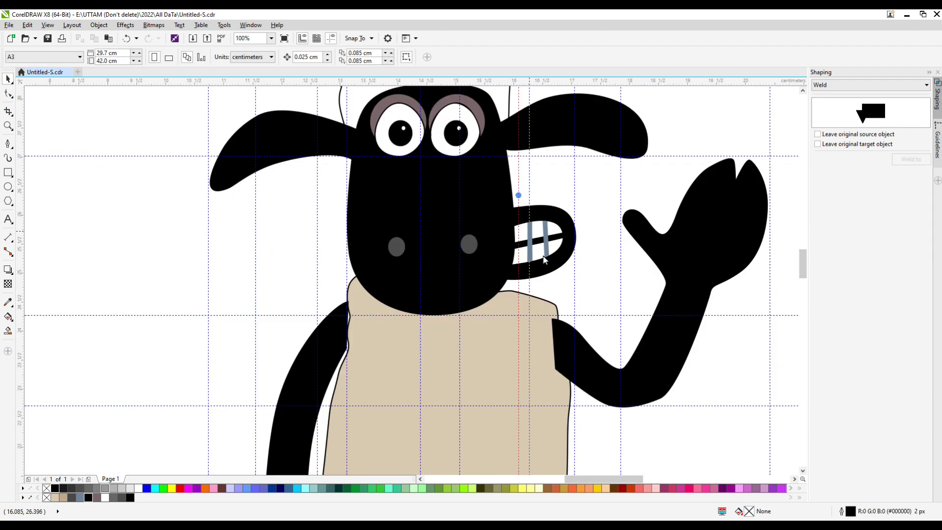
Recolor both vertical tooth bars gray and select all the mouth parts together
shift+click(528, 266)
scroll(538, 265, up, 3)
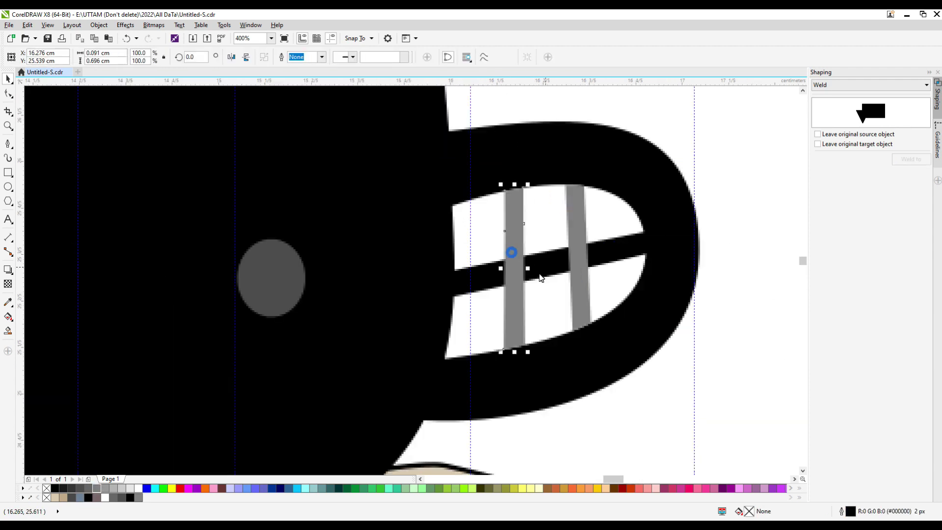
scroll(636, 252, down, 3)
click(617, 193)
drag(469, 366, 423, 369)
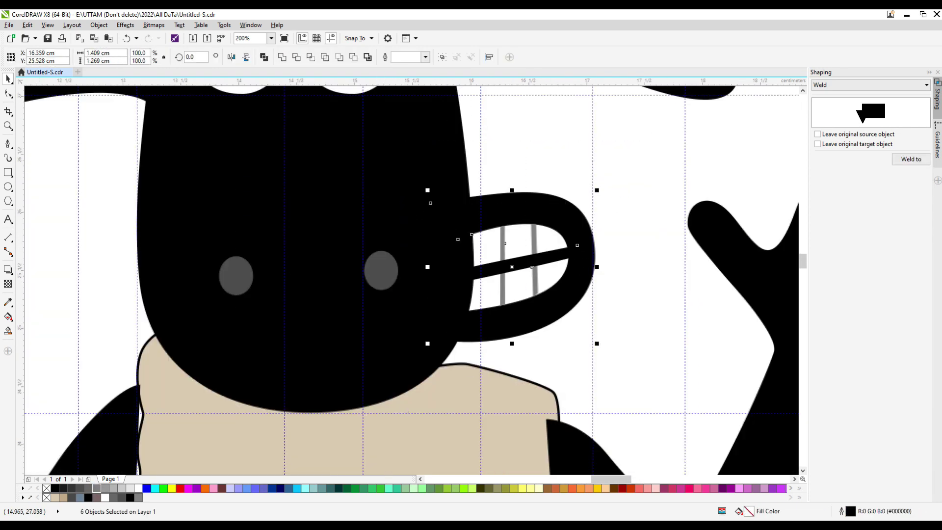
Fill both legs black and the woolly tail beige (#DAC9B0)
scroll(403, 138, down, 4)
scroll(403, 455, up, 1)
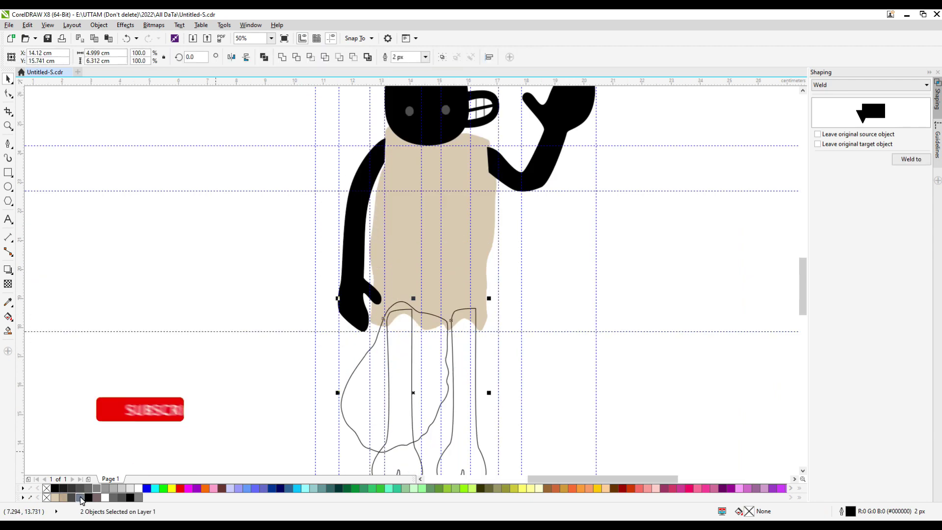
click(403, 455)
click(404, 456)
click(434, 385)
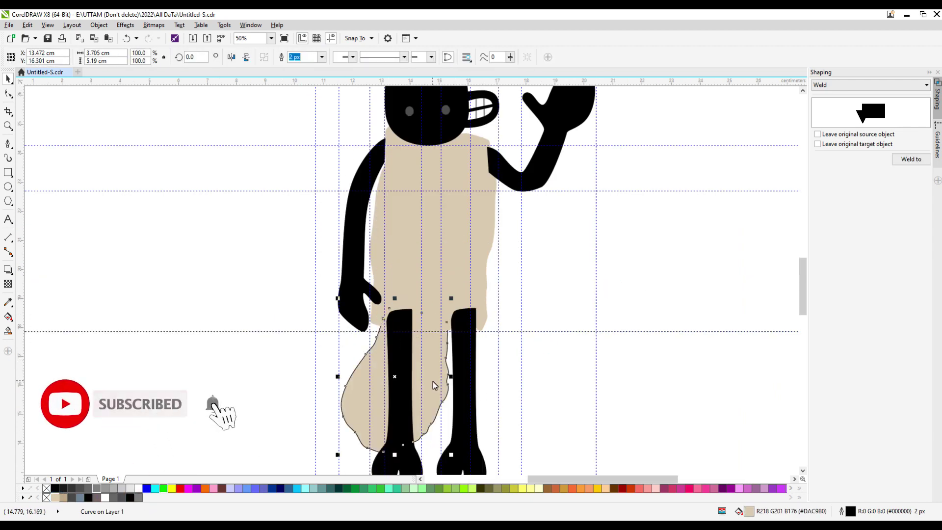
key(Escape)
Fill the woolly tuft on the head with beige (#DAC9B0) and place it behind the head
scroll(408, 287, down, 2)
scroll(407, 287, up, 2)
click(445, 285)
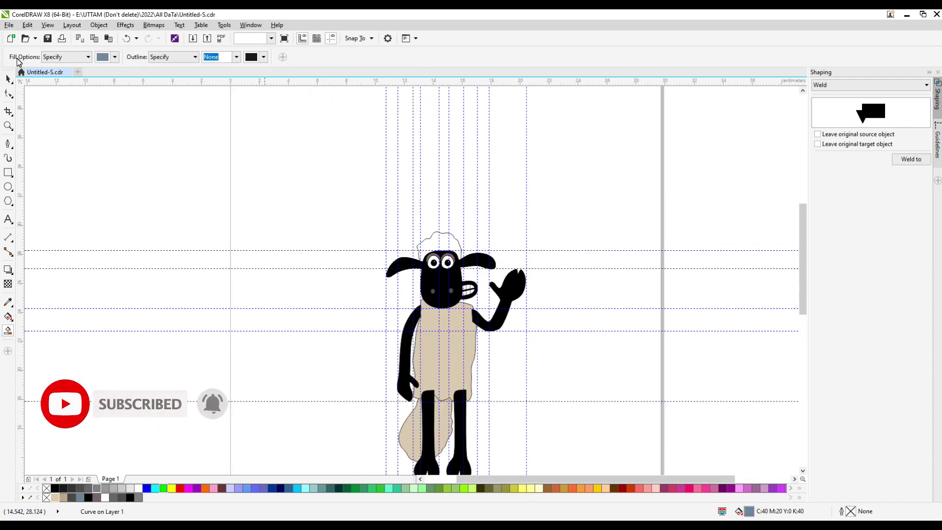
key(F10)
scroll(445, 286, up, 3)
click(63, 497)
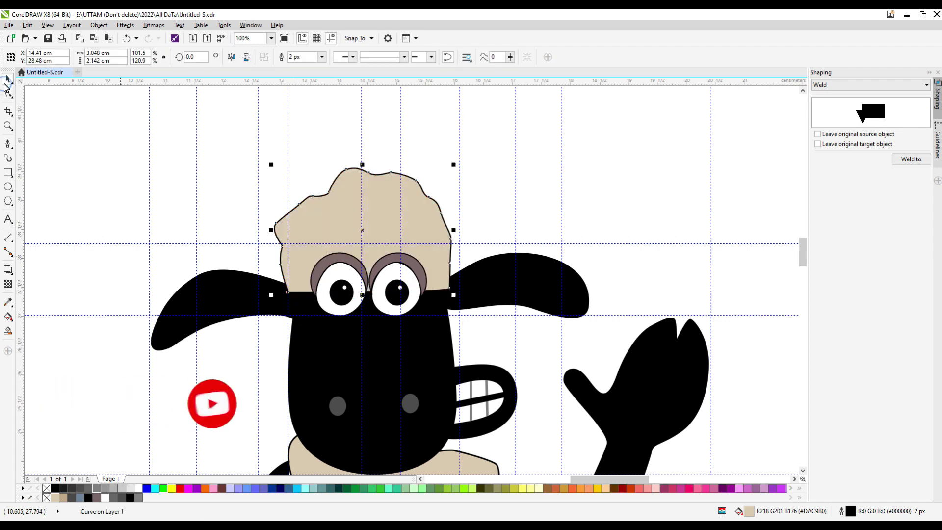
scroll(501, 183, down, 2)
key(Escape)
scroll(501, 297, up, 1)
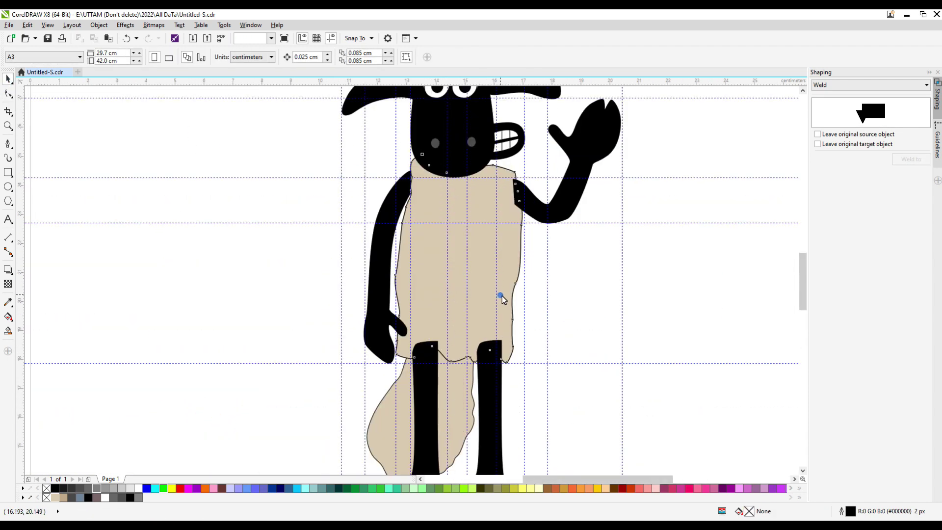
Smooth the woolly body's side edges by editing its nodes and removing a surplus one beside the hanging arm
click(501, 297)
key(F10)
scroll(356, 256, up, 2)
double_click(352, 269)
scroll(362, 208, down, 1)
scroll(340, 263, up, 1)
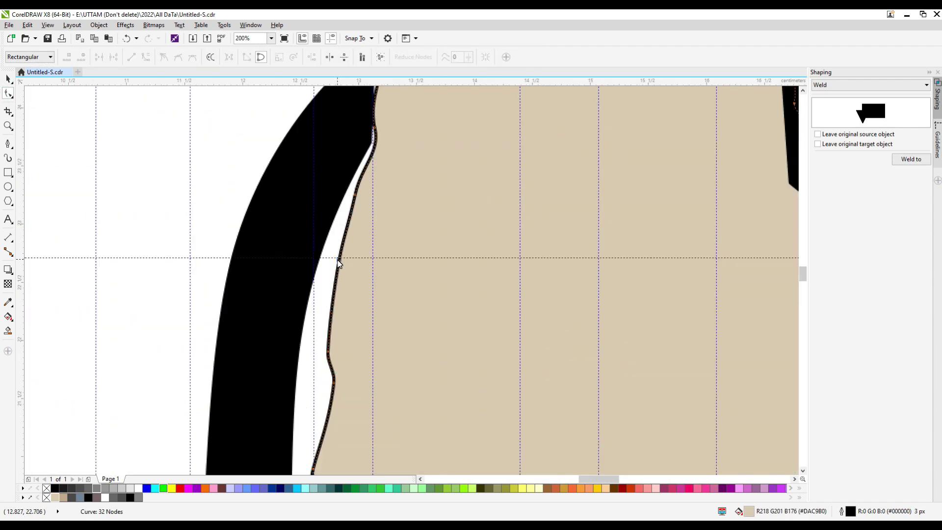
scroll(320, 423, down, 1)
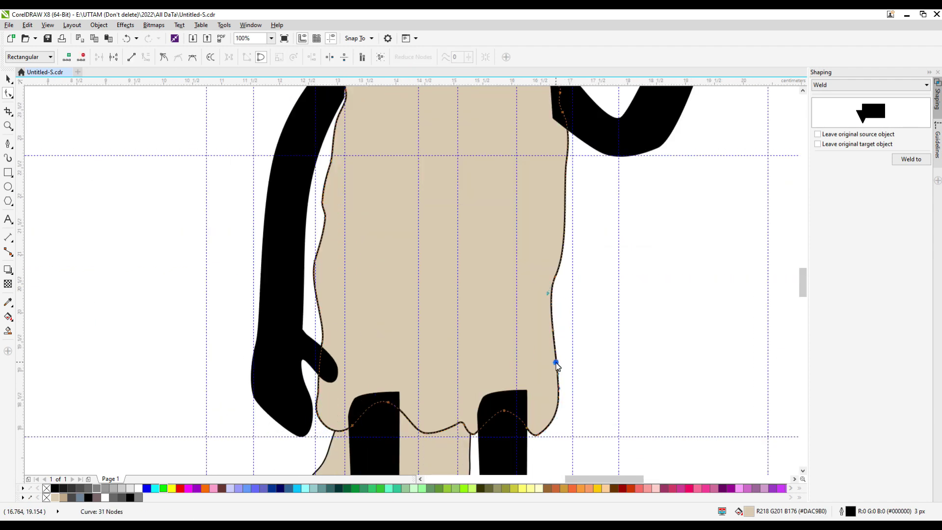
scroll(384, 391, down, 1)
Select the tail and both legs and place them behind the woolly body
shift+click(358, 446)
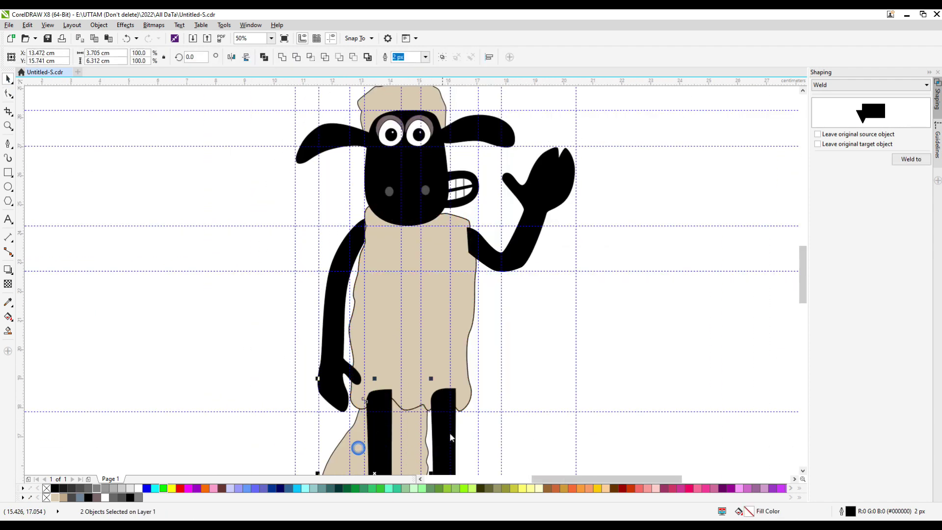
right_click(455, 430)
click(616, 410)
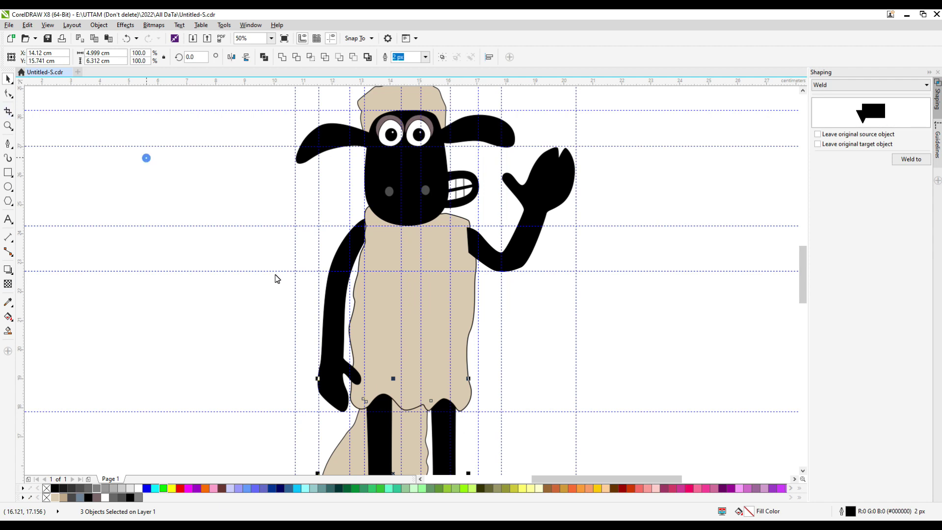
scroll(277, 279, down, 1)
click(305, 353)
scroll(499, 372, up, 2)
click(499, 371)
scroll(499, 371, down, 2)
click(532, 303)
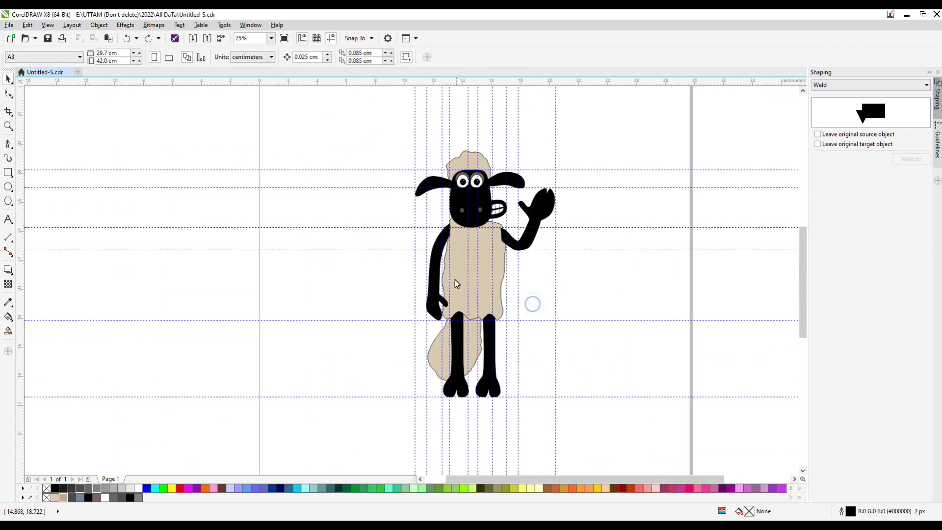
Try bringing the black head shape to the front of the stacking order
click(455, 208)
scroll(454, 207, up, 2)
key(shift+Page_Up)
scroll(412, 130, up, 1)
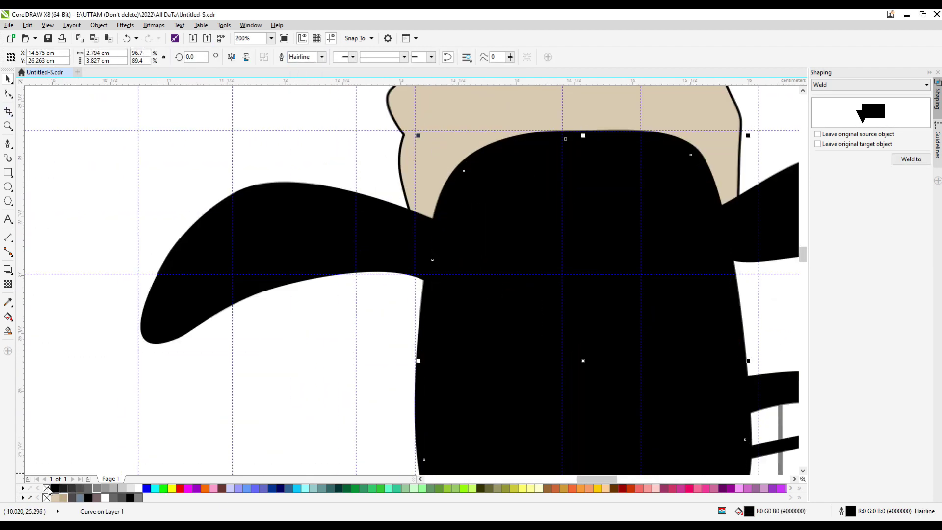
key(ctrl+z)
click(242, 257)
click(435, 164)
scroll(435, 164, down, 1)
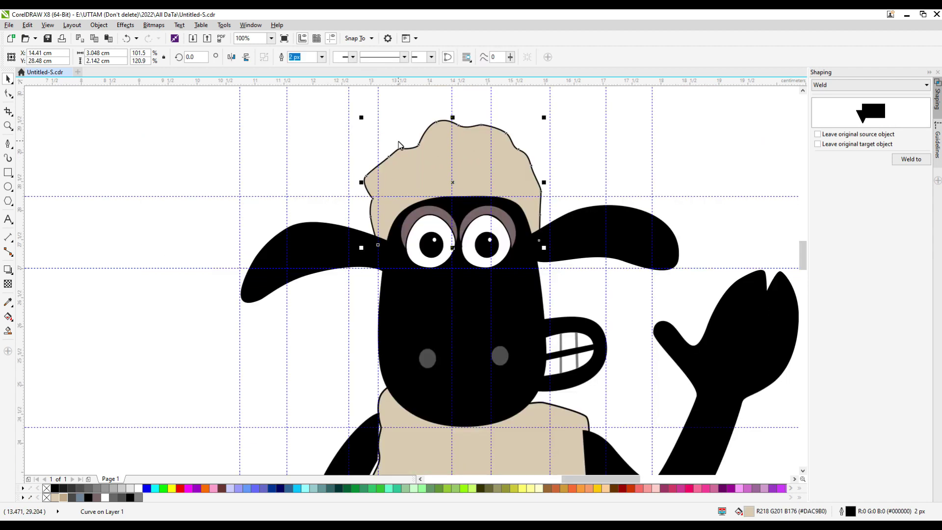
Create a narrow rim band just inside the head's outline and color it gray
click(77, 301)
scroll(375, 375, up, 2)
click(487, 235)
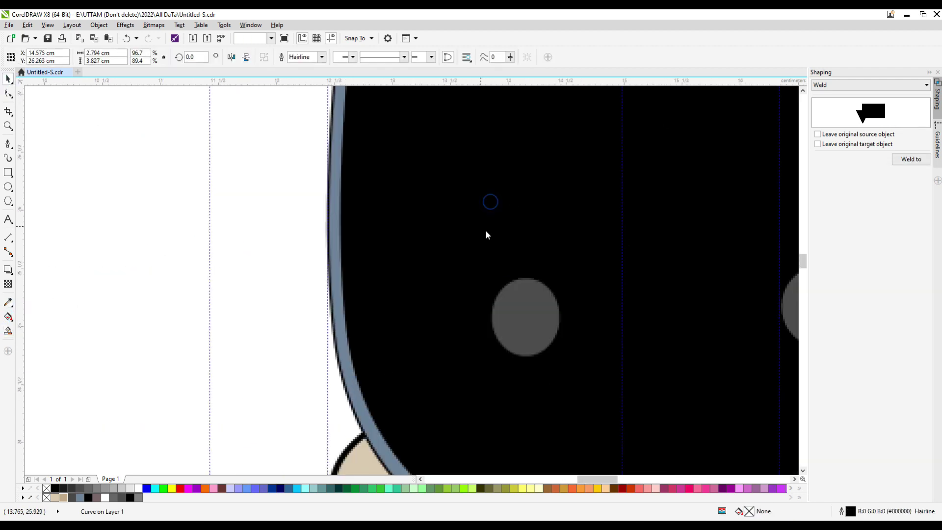
scroll(486, 234, down, 1)
click(614, 163)
scroll(523, 317, up, 2)
scroll(534, 282, down, 3)
key(Escape)
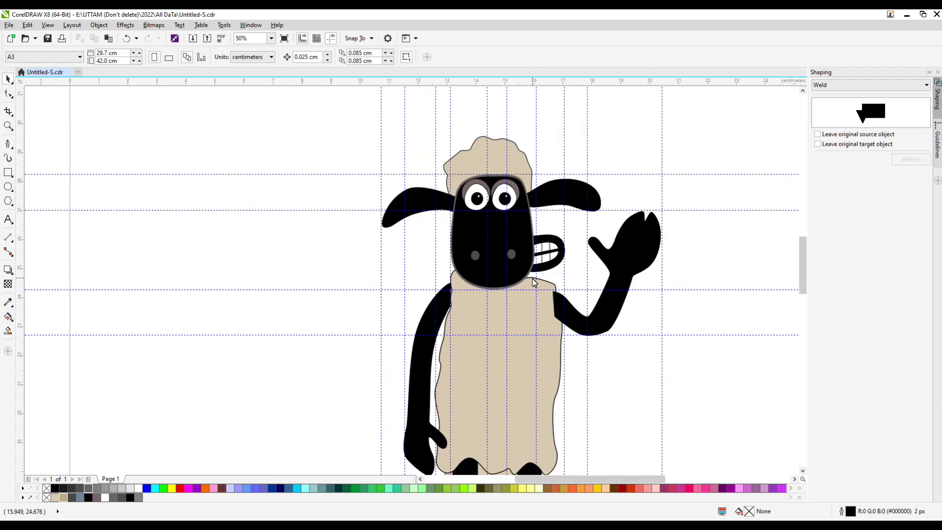
Smooth the waving hand's outline by adjusting its curve nodes and deleting a surplus node near the fingers
key(F10)
click(663, 250)
scroll(569, 330, up, 2)
scroll(522, 206, down, 2)
scroll(469, 250, up, 2)
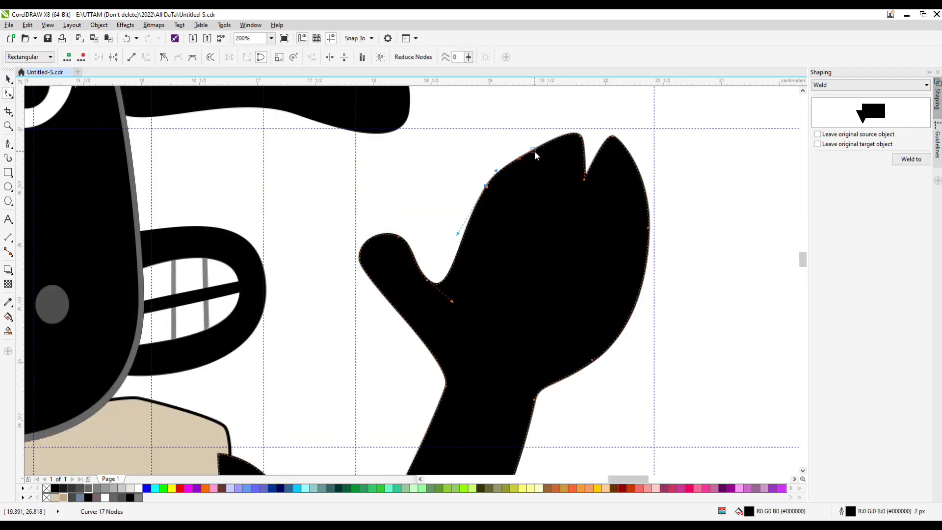
key(Delete)
Round the raised arm's elbow and forearm curves by editing the nodes along its outer edge
scroll(652, 237, down, 1)
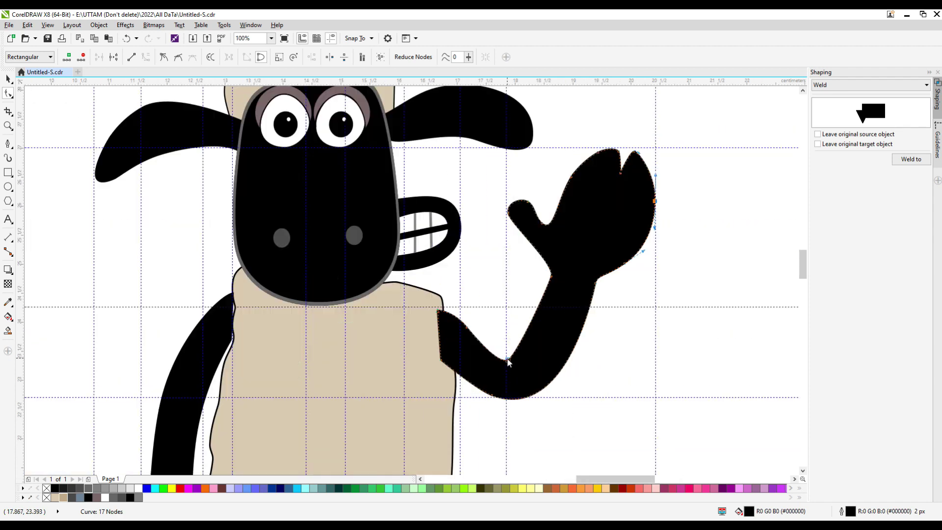
scroll(536, 318, up, 2)
scroll(544, 318, down, 2)
double_click(597, 331)
scroll(597, 330, down, 1)
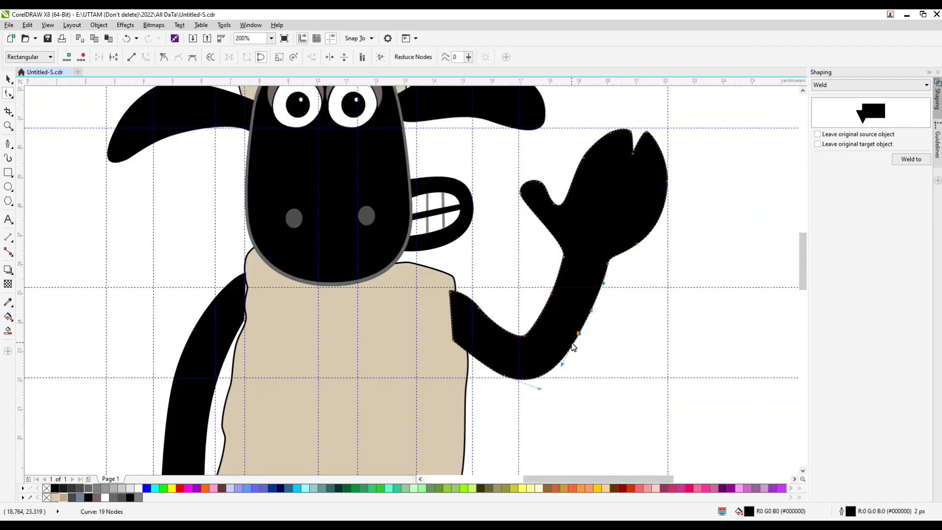
scroll(569, 343, up, 1)
scroll(601, 315, down, 1)
scroll(505, 395, up, 2)
click(505, 395)
scroll(505, 395, down, 2)
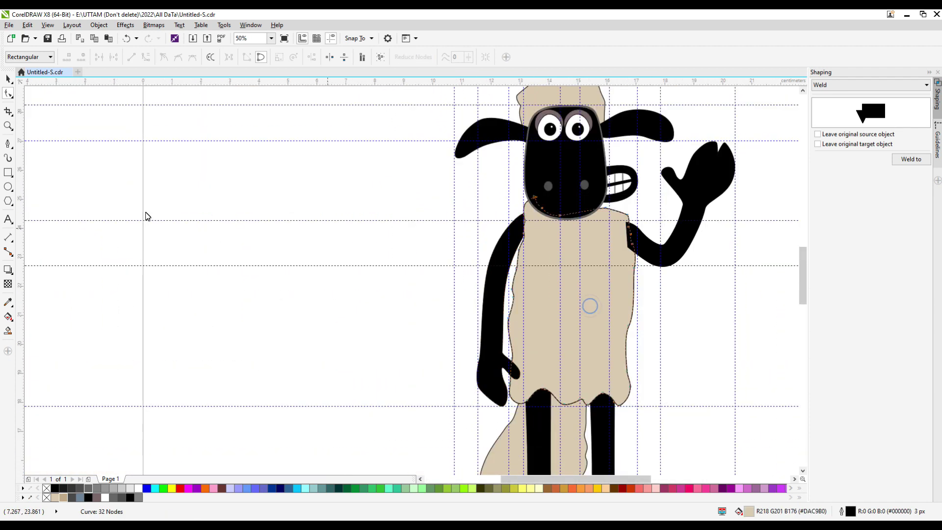
Draw a closed Bezier highlight shape inside the hanging arm, following it from the hand up to the shoulder
key(F5)
scroll(495, 288, up, 1)
scroll(474, 382, down, 1)
scroll(484, 373, up, 1)
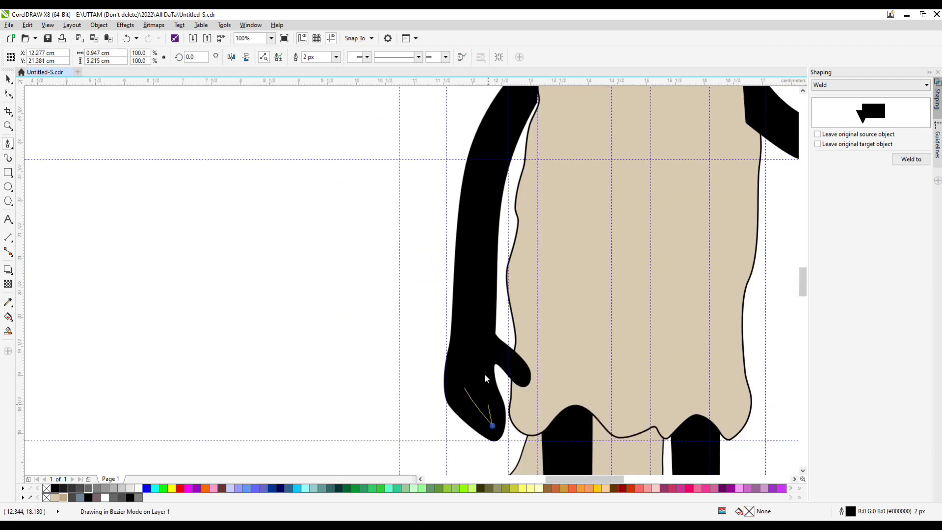
click(483, 370)
scroll(484, 370, up, 1)
scroll(484, 212, down, 1)
scroll(494, 248, up, 1)
drag(494, 248, 508, 216)
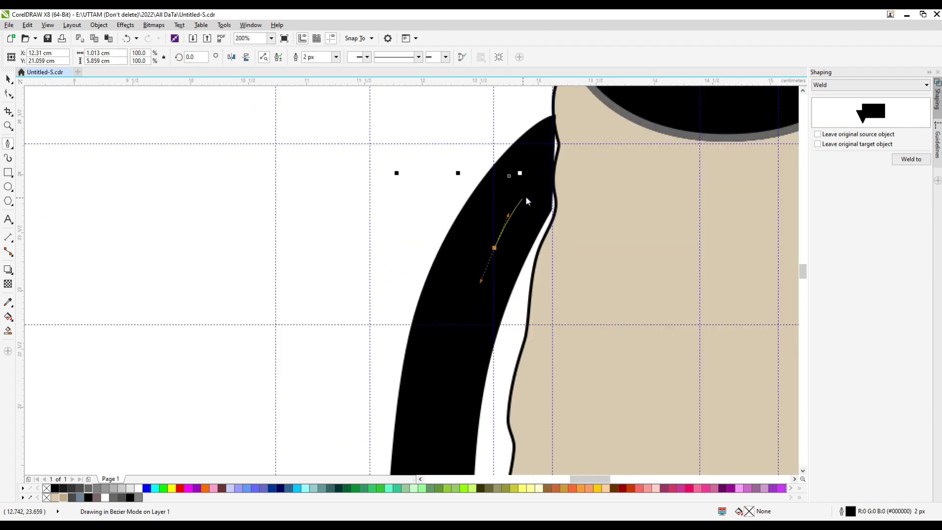
Fill the hanging arm's highlight shape with dark gray and remove its outline
click(77, 488)
click(336, 57)
click(310, 66)
Draw a closed Bezier highlight shape inside the leg overlapping the tail and fill it with 80% Black
scroll(245, 221, down, 2)
scroll(482, 344, up, 1)
click(441, 210)
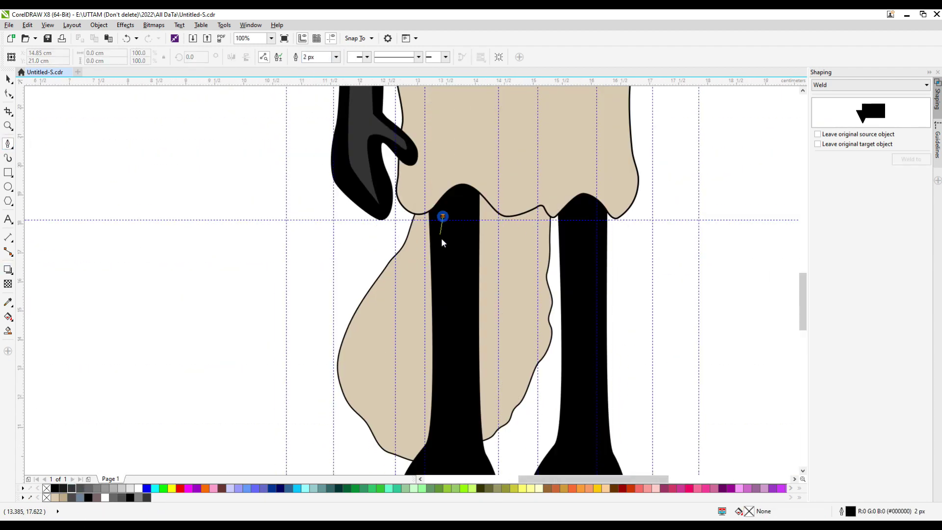
scroll(441, 237, down, 1)
drag(436, 263, 423, 284)
scroll(455, 334, down, 1)
scroll(451, 118, up, 2)
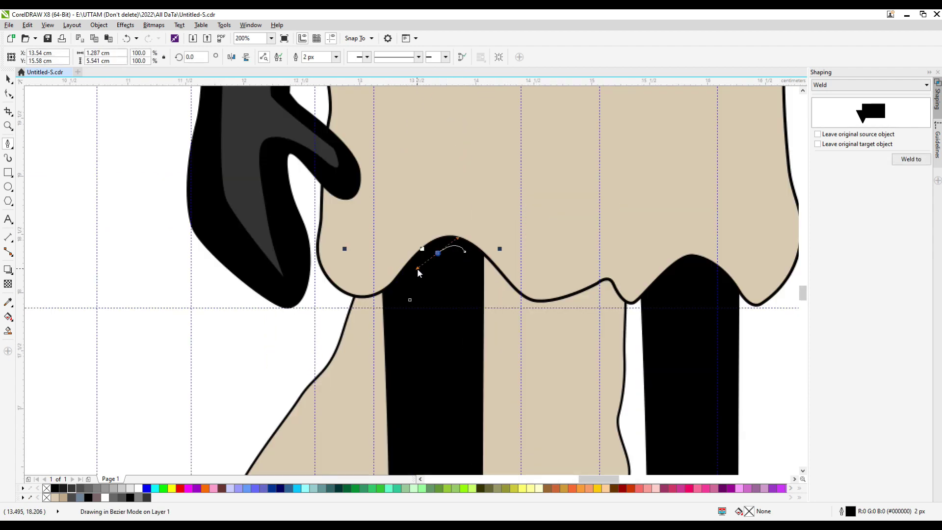
click(417, 268)
scroll(417, 268, down, 2)
scroll(462, 313, down, 1)
scroll(501, 142, up, 4)
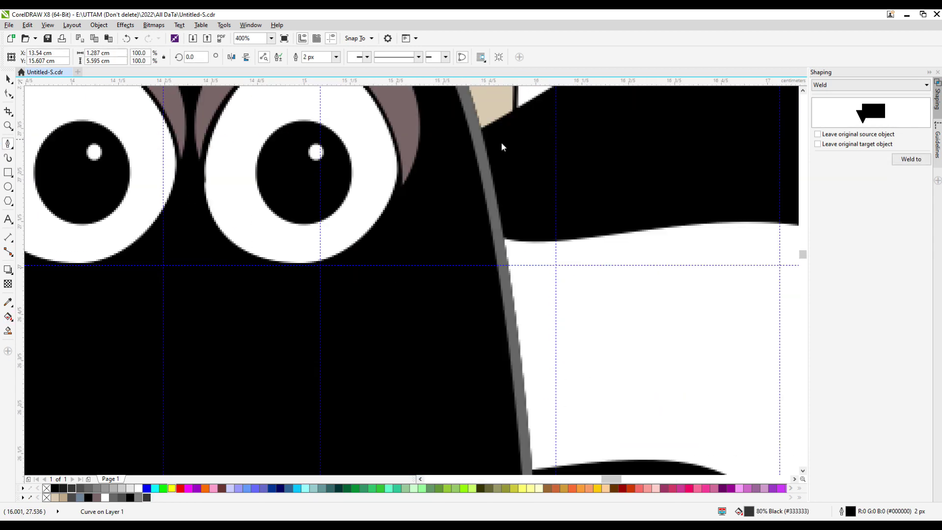
Draw a closed Bezier highlight shape inside each of the two ears
scroll(649, 194, down, 1)
drag(736, 172, 761, 162)
scroll(696, 212, up, 1)
scroll(142, 230, down, 2)
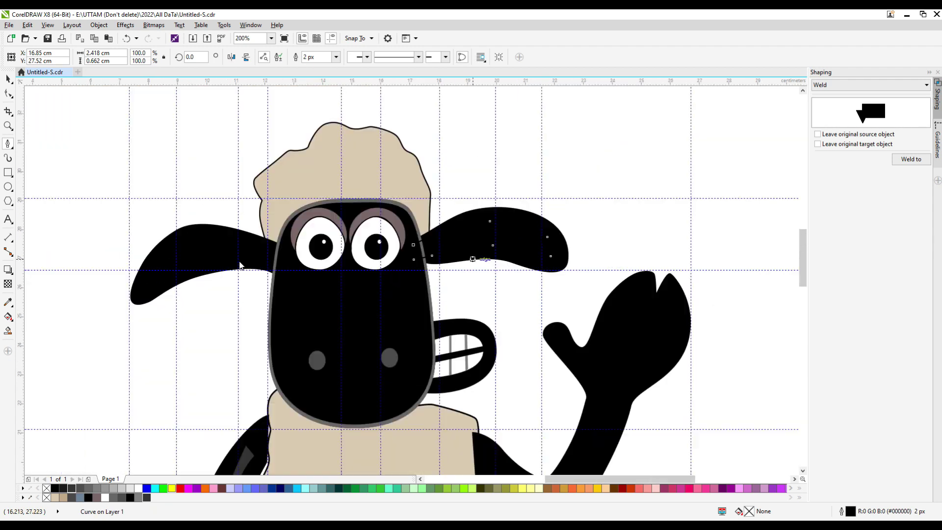
scroll(304, 220, up, 1)
drag(474, 280, 486, 276)
scroll(223, 305, down, 2)
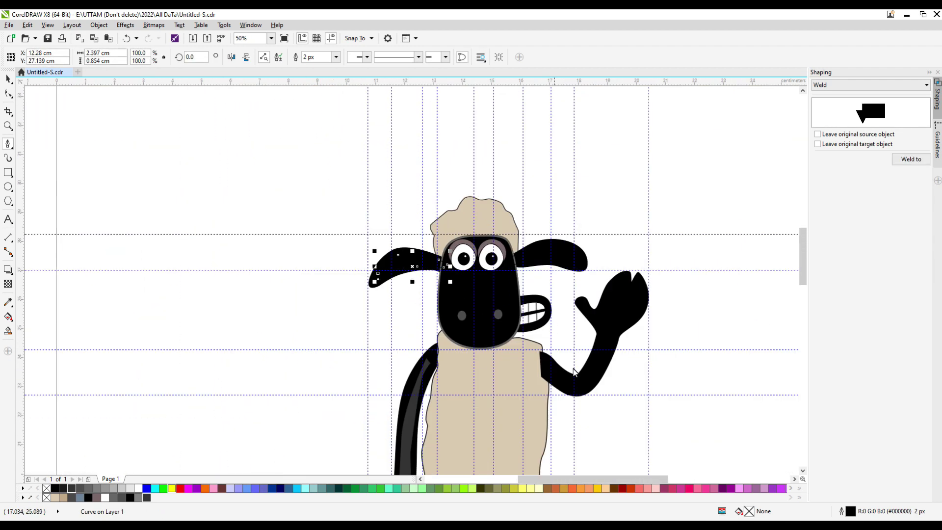
Draw a Bezier highlight inside the raised arm and waving hand, adjust its shoulder node, and fill it with dark gray
scroll(674, 380, up, 2)
scroll(682, 302, down, 1)
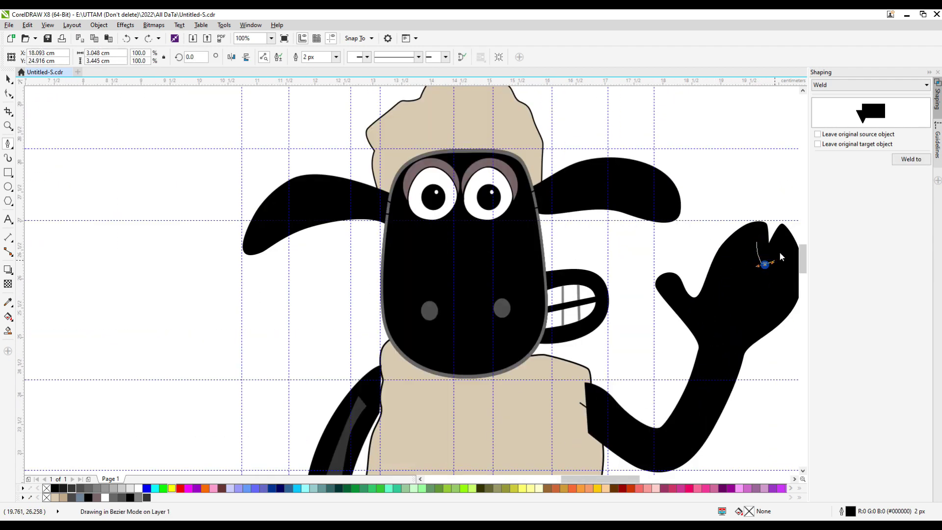
scroll(781, 256, up, 1)
click(688, 279)
scroll(593, 361, down, 2)
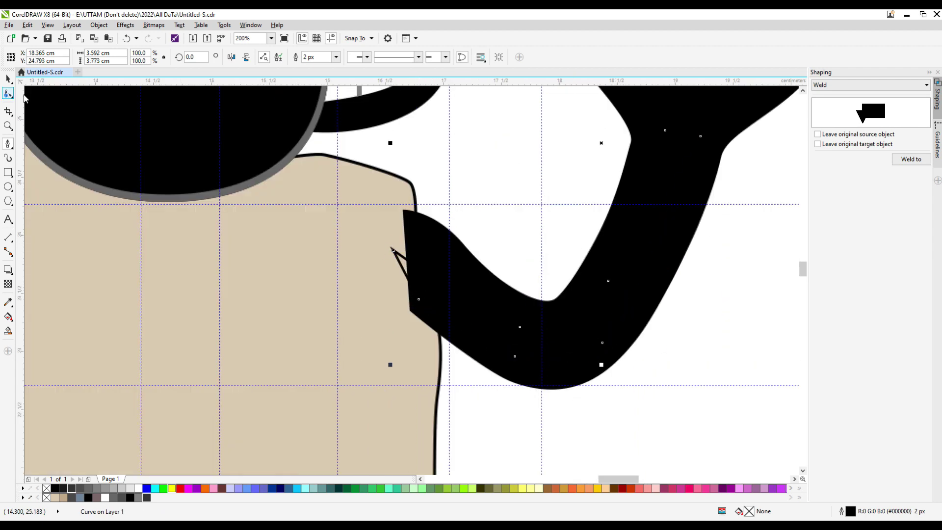
drag(394, 252, 420, 254)
scroll(603, 347, down, 2)
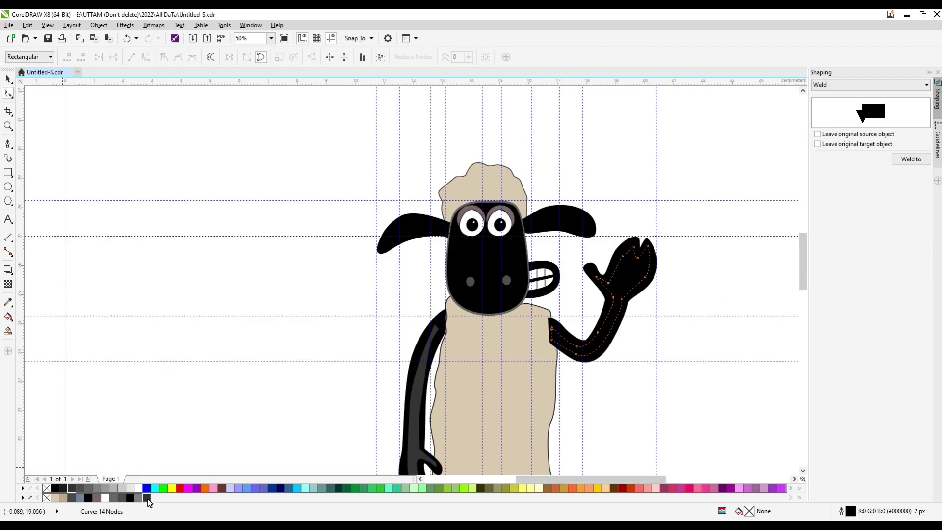
key(space)
Create a boundary outline behind the head wool with the Boundary shaping operation and enlarge it around the wool
scroll(349, 244, down, 1)
click(492, 203)
click(870, 85)
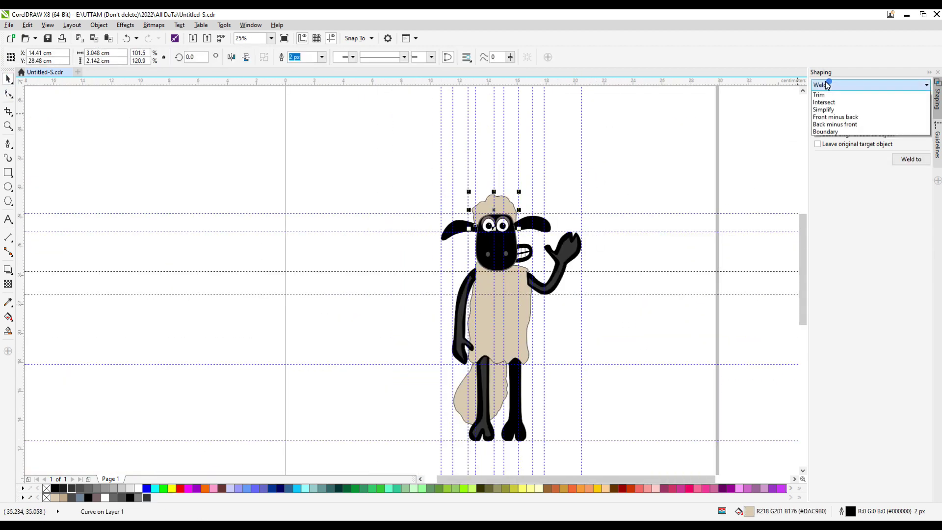
click(834, 133)
scroll(450, 198, up, 1)
Fill the ear highlights with dark gray and create enlarged boundary outlines behind both ears, scaling the drooping ear's to about 115%
click(624, 251)
scroll(642, 248, up, 1)
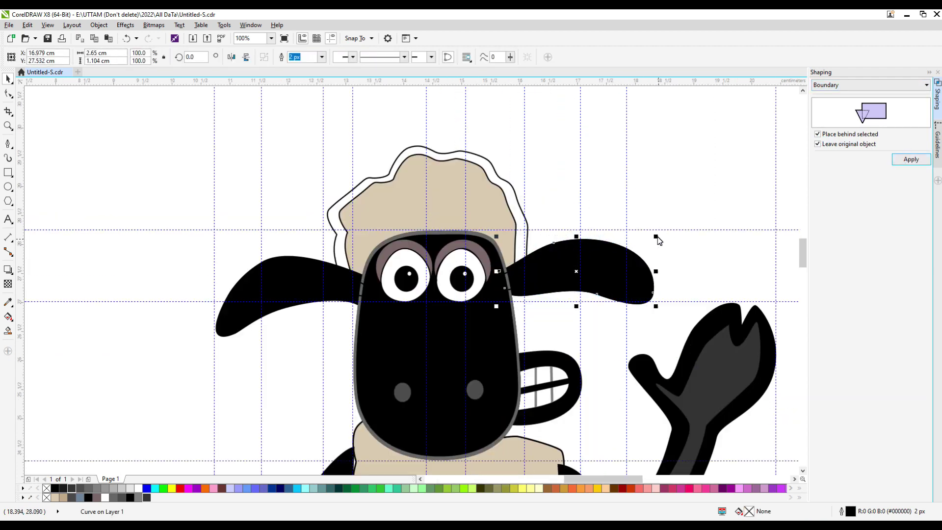
scroll(638, 294, up, 1)
scroll(594, 304, down, 1)
shift+click(225, 319)
click(232, 318)
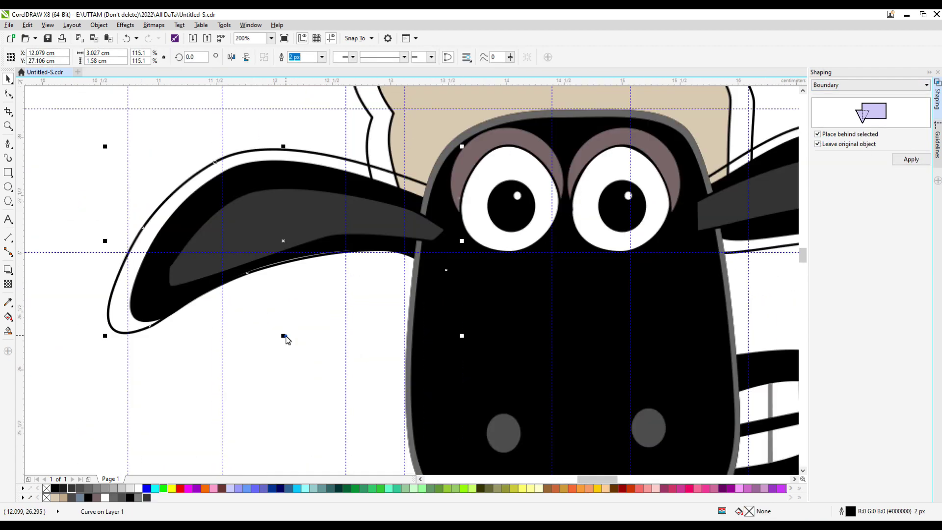
Create boundary outlines behind the head and the mouth, widening the head's outline to about 107%
click(911, 160)
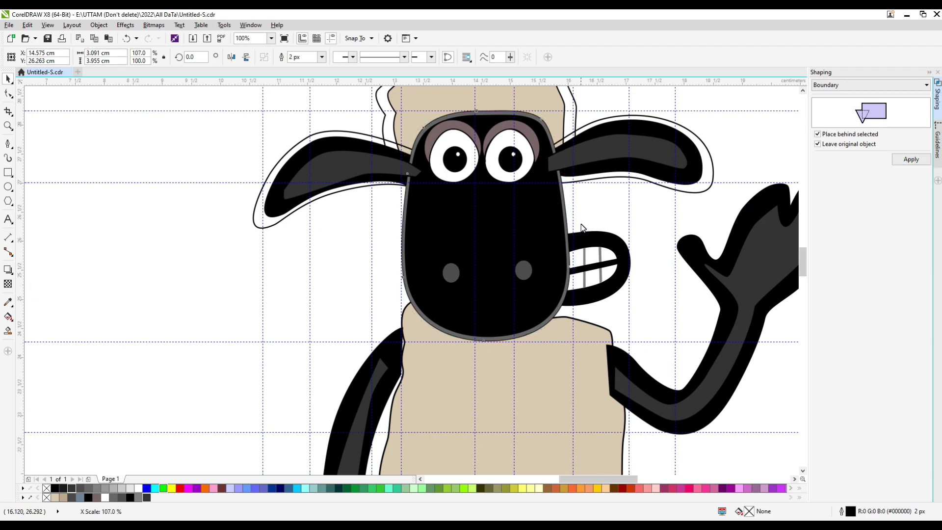
scroll(648, 226, down, 2)
Reshape the hanging arm's shoulder by moving its nodes so the arm overlaps the body's edge
key(F10)
scroll(456, 268, up, 4)
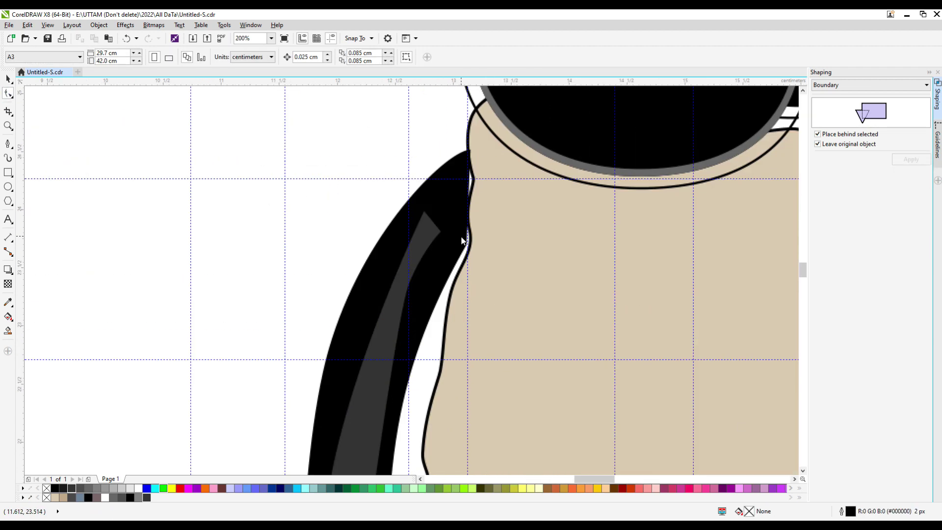
click(455, 265)
click(477, 150)
key(space)
scroll(393, 248, down, 4)
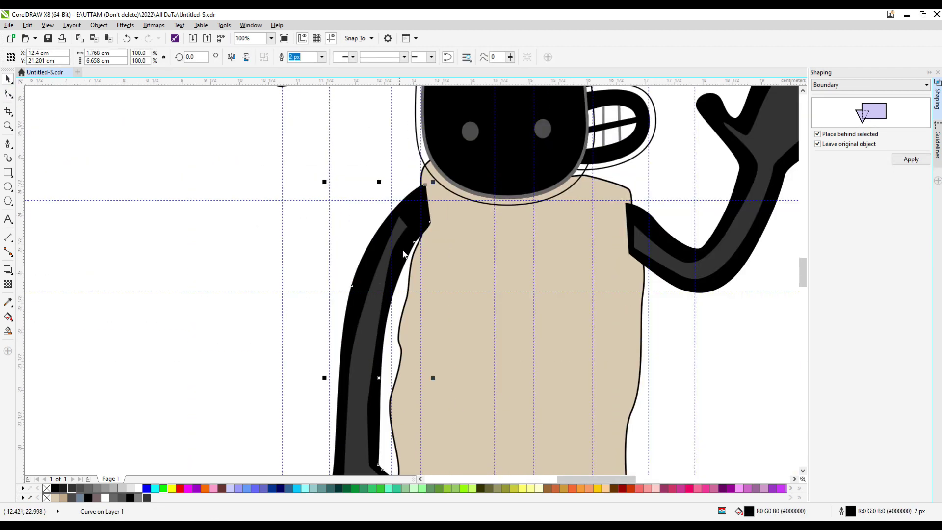
Create enlarged boundary outlines behind the woolly body and the tail
scroll(368, 229, up, 2)
scroll(496, 330, down, 2)
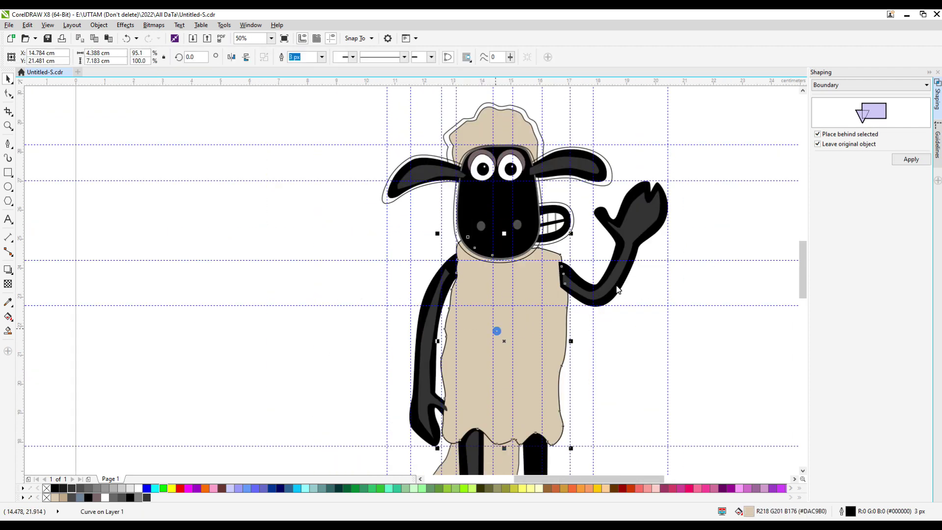
click(911, 159)
scroll(564, 325, up, 2)
scroll(398, 423, down, 3)
scroll(398, 422, down, 3)
scroll(417, 262, up, 2)
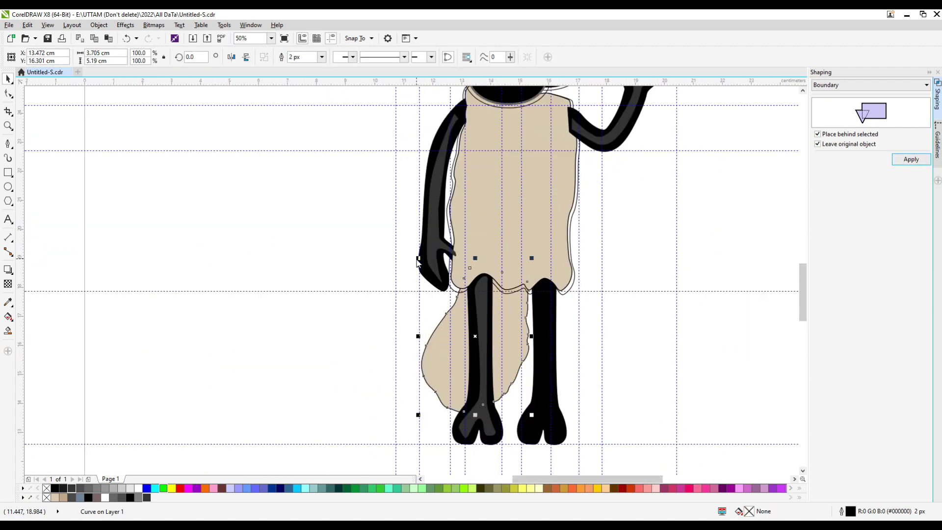
scroll(447, 435, up, 2)
click(911, 159)
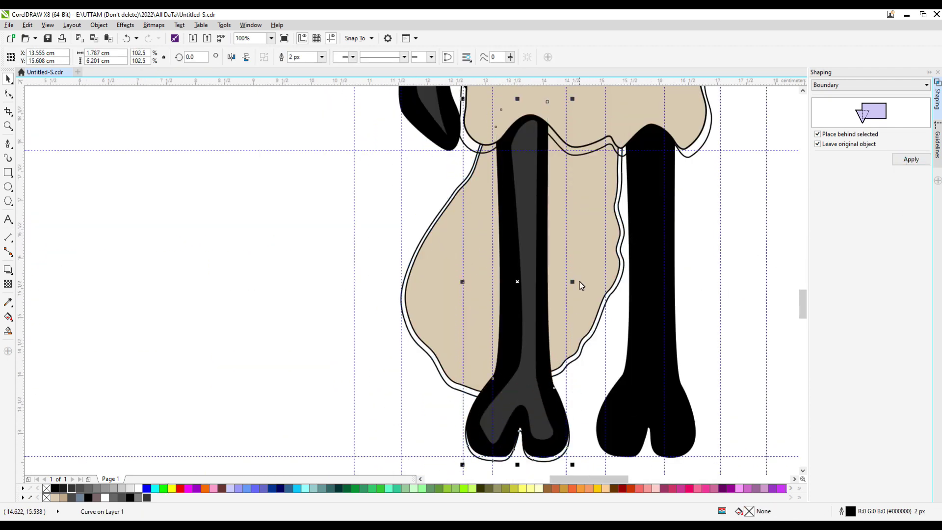
Create enlarged boundary outlines behind both legs, scaling the plain black leg's to about 119% in width
click(633, 289)
scroll(617, 424, up, 2)
scroll(616, 423, down, 4)
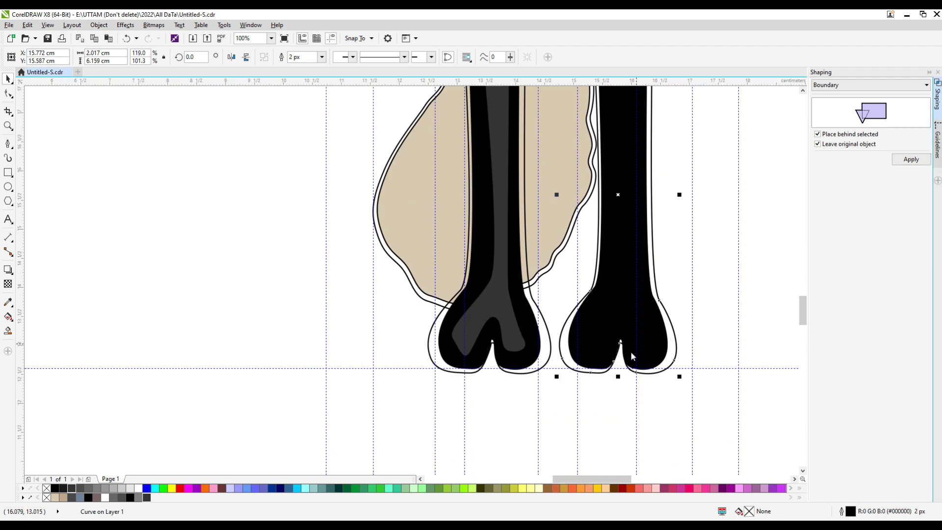
click(510, 351)
Undo the body, tail and leg boundary outlines and bring the hanging arm's hand in front of the body
scroll(458, 353, up, 3)
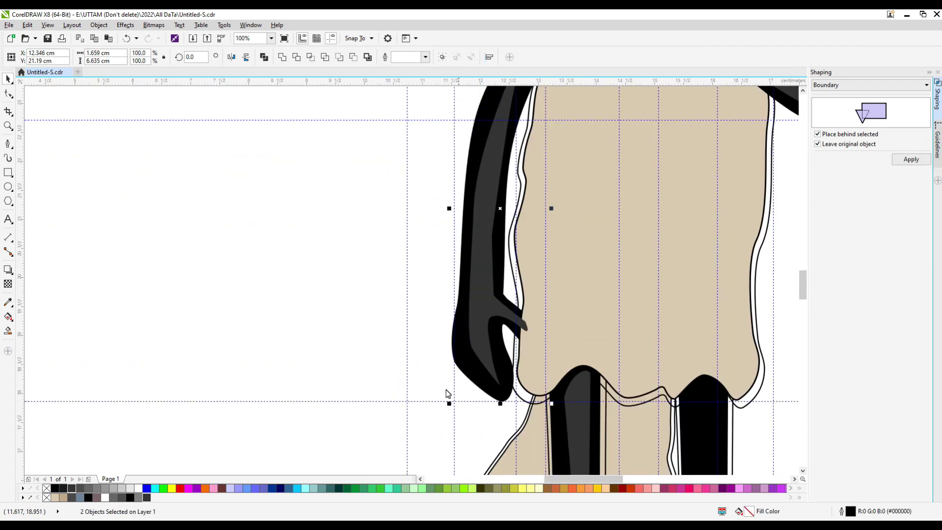
scroll(494, 315, down, 3)
scroll(466, 346, up, 3)
click(466, 346)
click(464, 327)
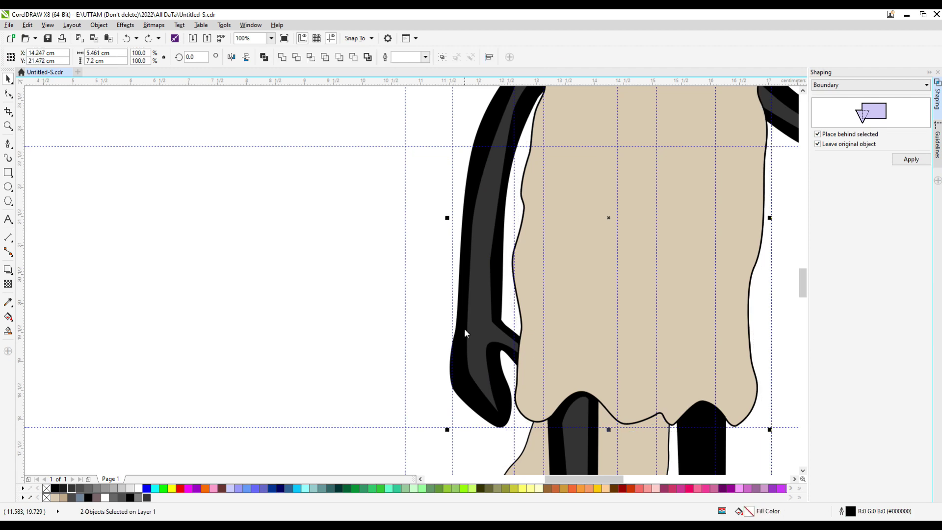
scroll(465, 328, down, 2)
key(F10)
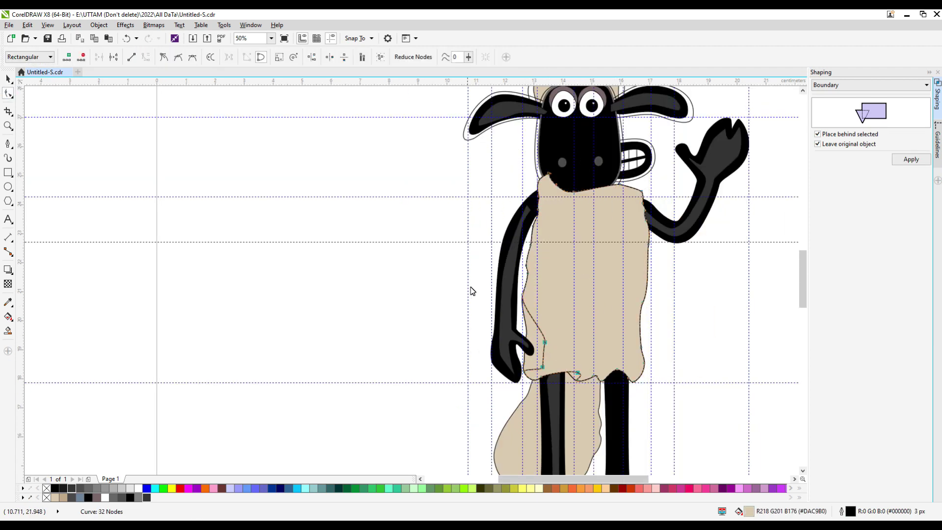
Create a boundary outline behind the tail and enlarge it to about 107%
key(space)
scroll(487, 290, up, 2)
scroll(488, 289, down, 3)
scroll(762, 189, up, 1)
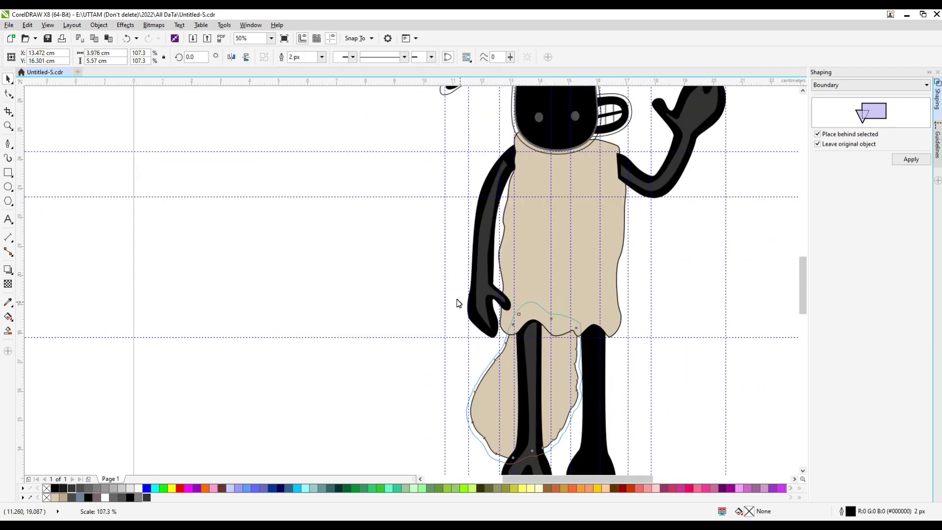
Create enlarged boundary outlines behind the hanging arm and the woolly body
scroll(439, 192, up, 2)
click(554, 327)
scroll(554, 328, down, 2)
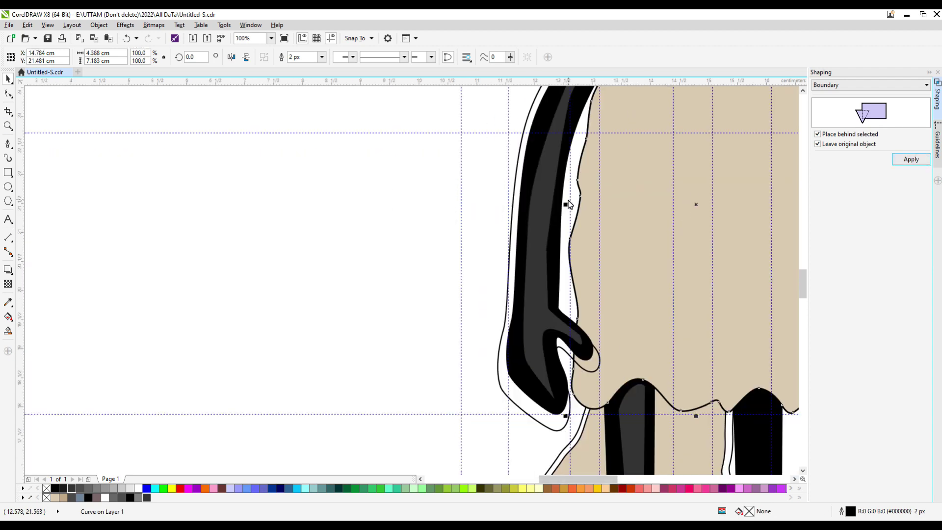
scroll(588, 313, up, 2)
scroll(604, 366, down, 4)
scroll(551, 442, up, 4)
Create boundary outlines behind both legs, widening the plain black leg's to about 118% and enlarging the other leg's
click(552, 441)
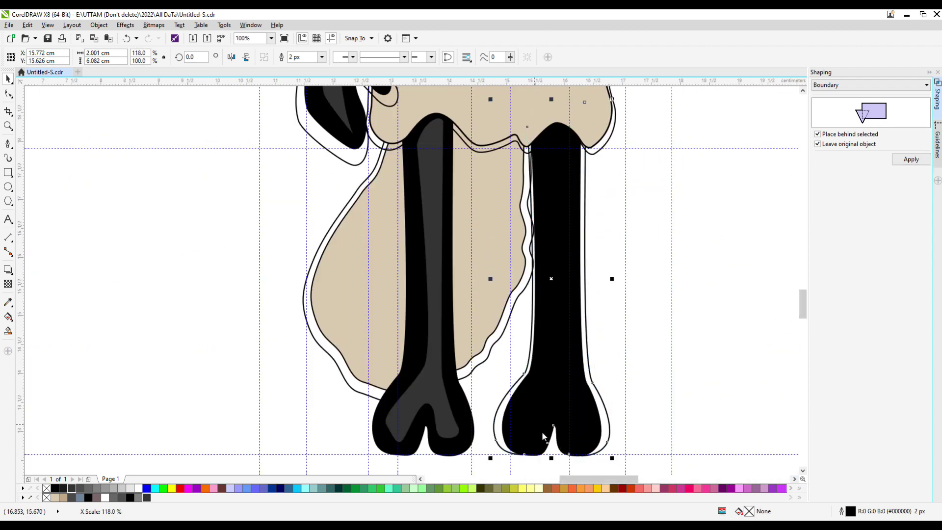
click(411, 443)
scroll(412, 443, down, 2)
scroll(496, 146, up, 2)
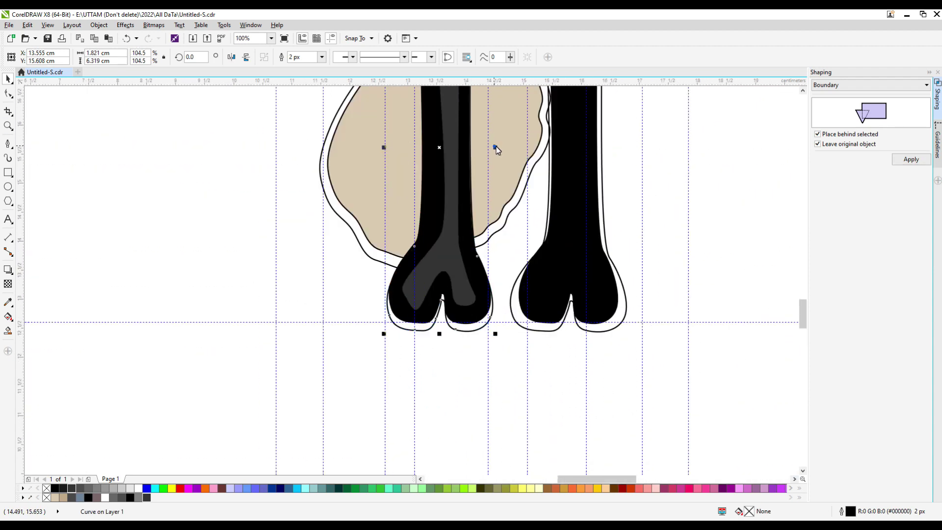
scroll(496, 146, down, 2)
Create a boundary outline behind the raised arm and move its nodes outward around the elbow, wrist and thumb
scroll(584, 132, up, 2)
scroll(496, 326, up, 4)
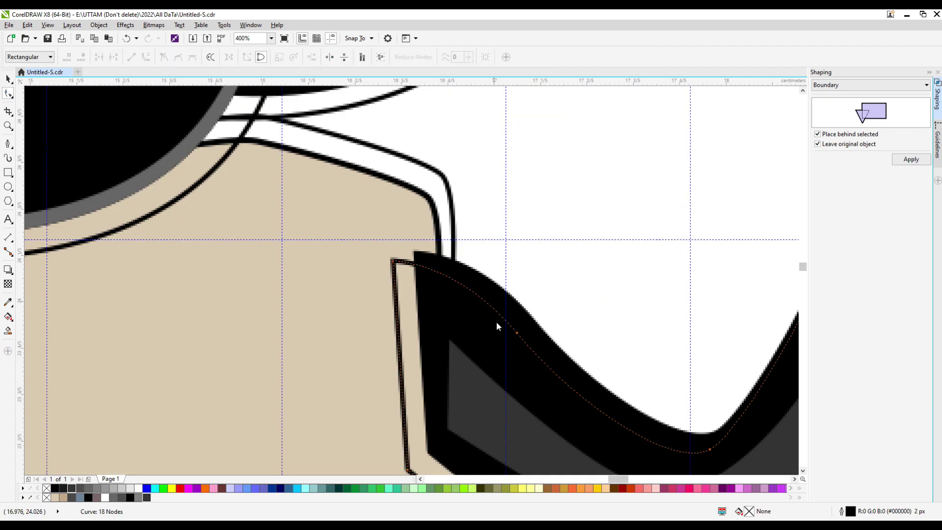
key(F10)
scroll(519, 339, down, 2)
drag(573, 372, 571, 343)
drag(641, 208, 641, 208)
scroll(594, 223, up, 3)
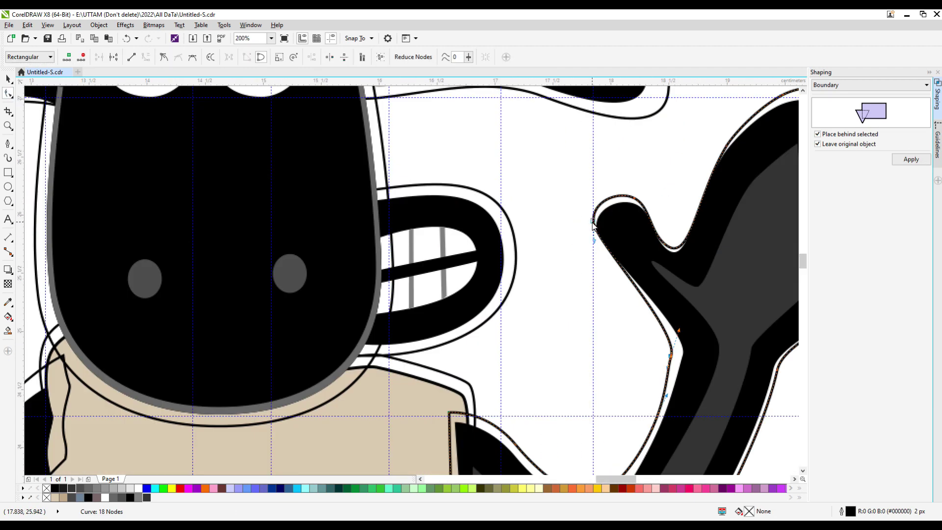
drag(671, 237, 671, 237)
Reshape the boundary outline around the waving hand and outer forearm, deleting a surplus node
scroll(687, 210, down, 2)
scroll(685, 211, up, 4)
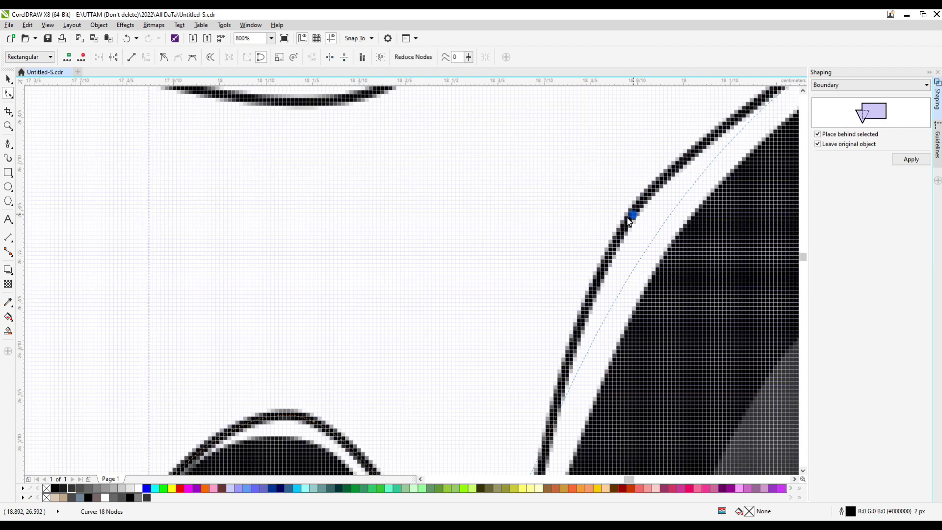
scroll(714, 212, down, 1)
drag(715, 208, 714, 207)
scroll(568, 122, down, 3)
scroll(595, 406, up, 2)
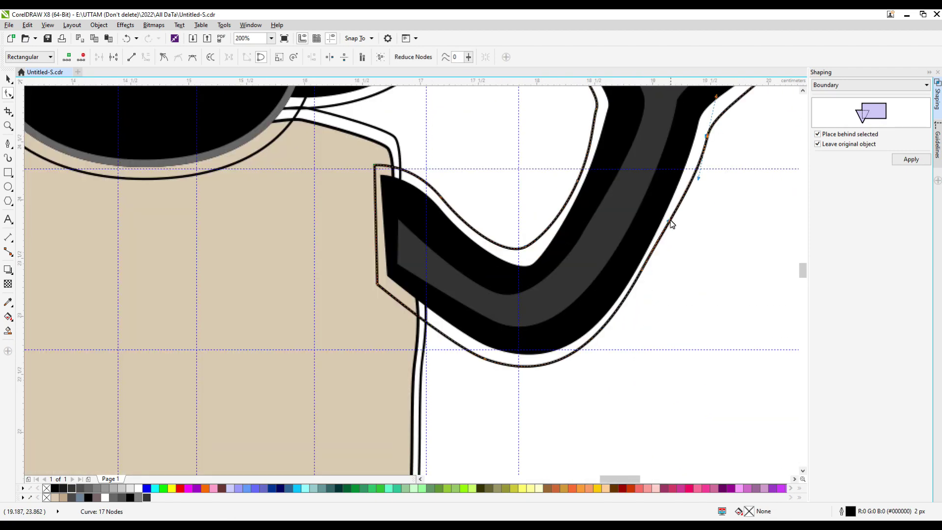
Reshape the hanging arm's boundary outline along the inner forearm, thumb and fingertips by adjusting its nodes
scroll(396, 324, down, 4)
scroll(396, 324, up, 2)
double_click(383, 431)
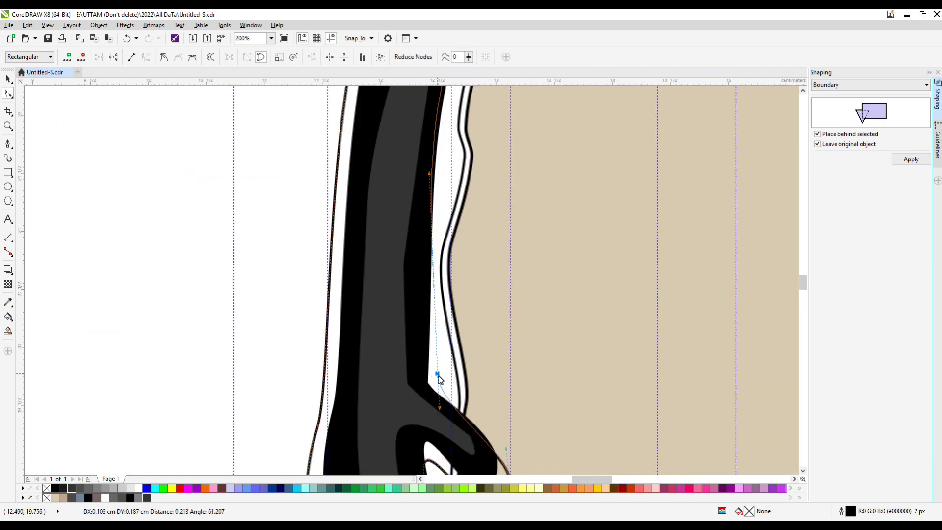
drag(441, 156, 441, 156)
scroll(441, 156, up, 1)
scroll(438, 347, down, 2)
scroll(473, 200, up, 1)
drag(470, 372, 470, 376)
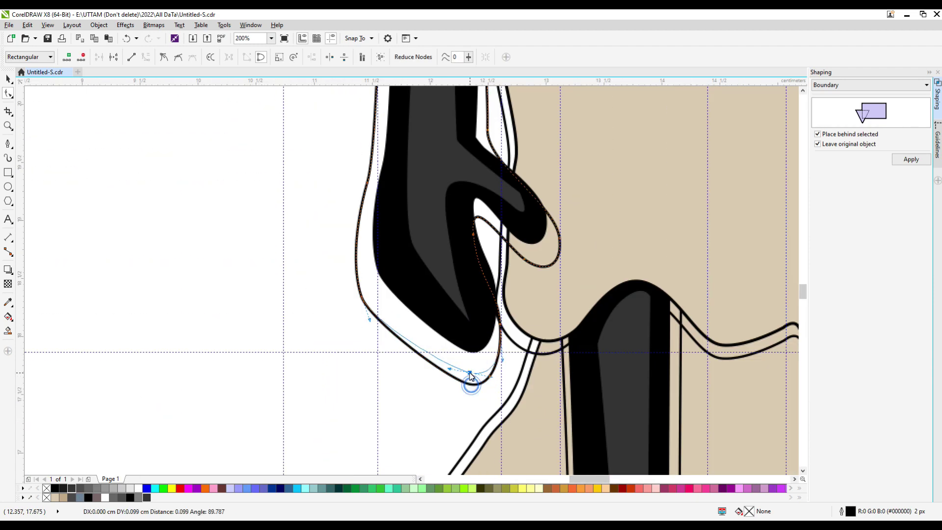
drag(485, 270, 486, 270)
Adjust the body's boundary outline near the hanging hand by moving its lower corner node
scroll(489, 271, up, 1)
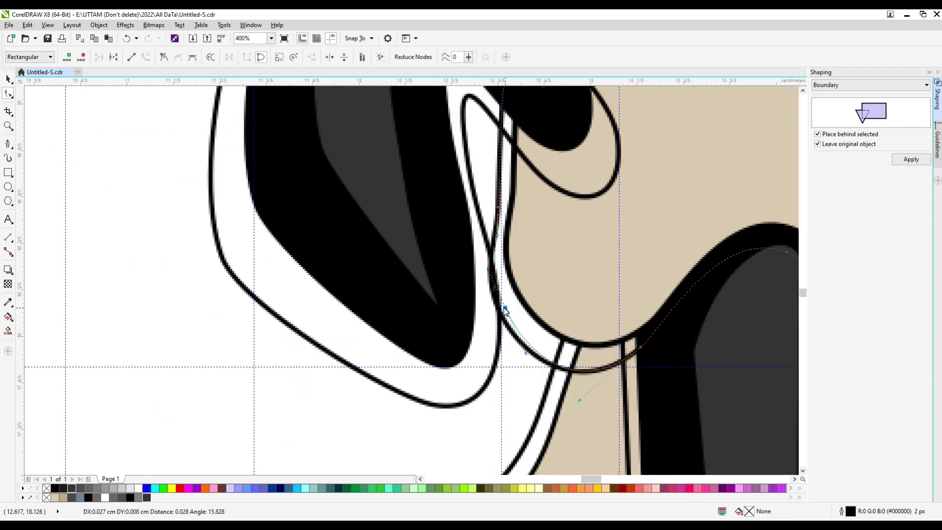
drag(506, 310, 474, 345)
scroll(474, 346, down, 3)
scroll(491, 338, up, 3)
Reshape the boundary outline of the highlighted leg around the notch and sides of its hoof
scroll(444, 380, up, 1)
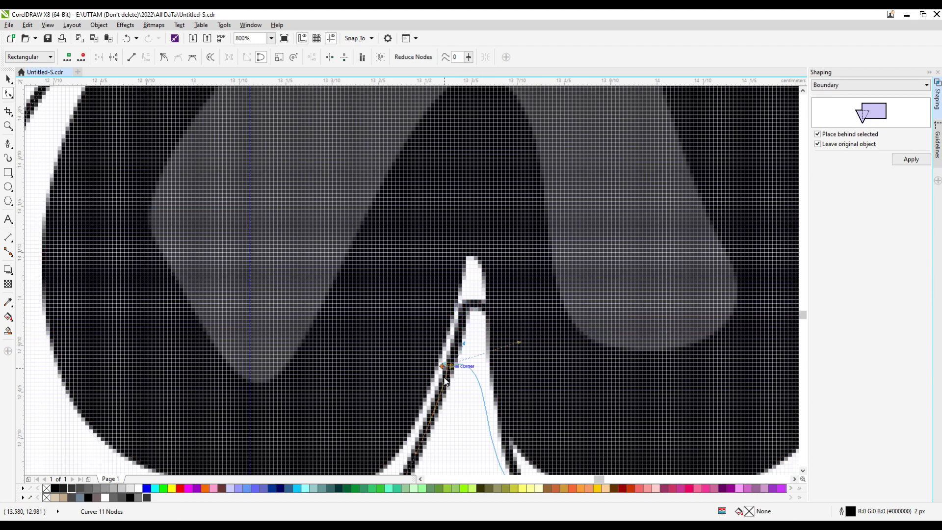
scroll(445, 381, down, 2)
drag(371, 325, 370, 325)
scroll(370, 326, down, 1)
Reshape the plain black leg's boundary outline around its hoof notch and ankle by adjusting the nodes
scroll(640, 376, up, 2)
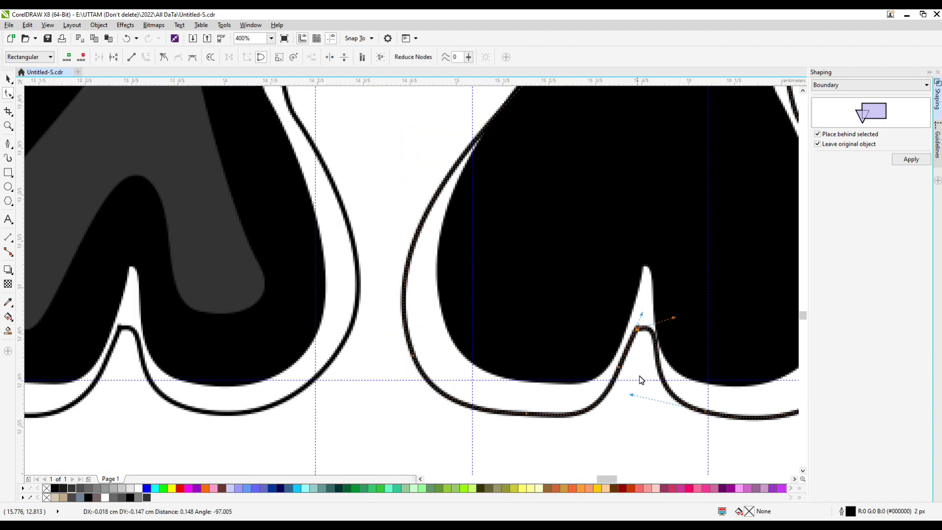
scroll(609, 336, up, 1)
scroll(494, 403, down, 1)
scroll(493, 402, up, 1)
scroll(532, 238, down, 2)
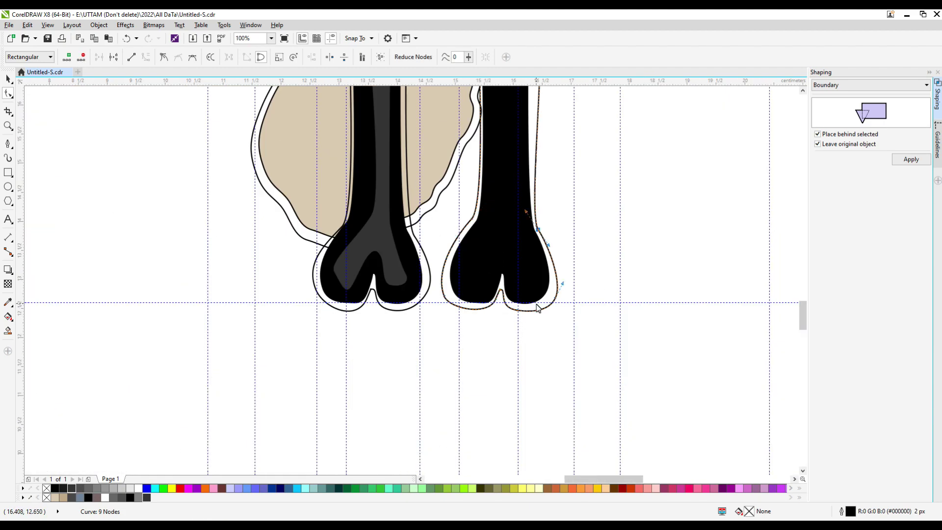
Adjust the plain black leg's boundary outline above the ankle and weld both legs' outlines with the tail's outline
scroll(555, 336, up, 1)
drag(554, 184, 552, 179)
scroll(496, 222, down, 2)
scroll(496, 221, up, 1)
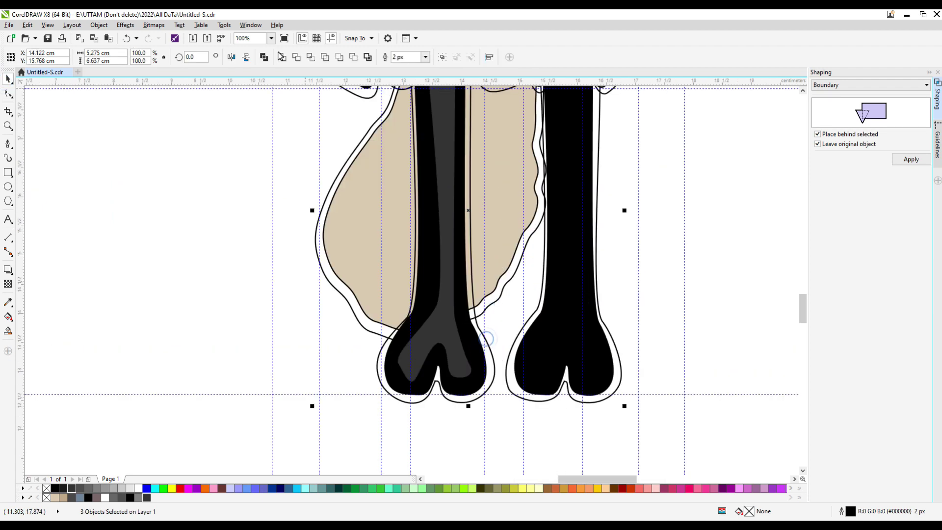
scroll(441, 277, down, 1)
scroll(594, 177, up, 1)
scroll(594, 177, up, 2)
scroll(525, 119, down, 2)
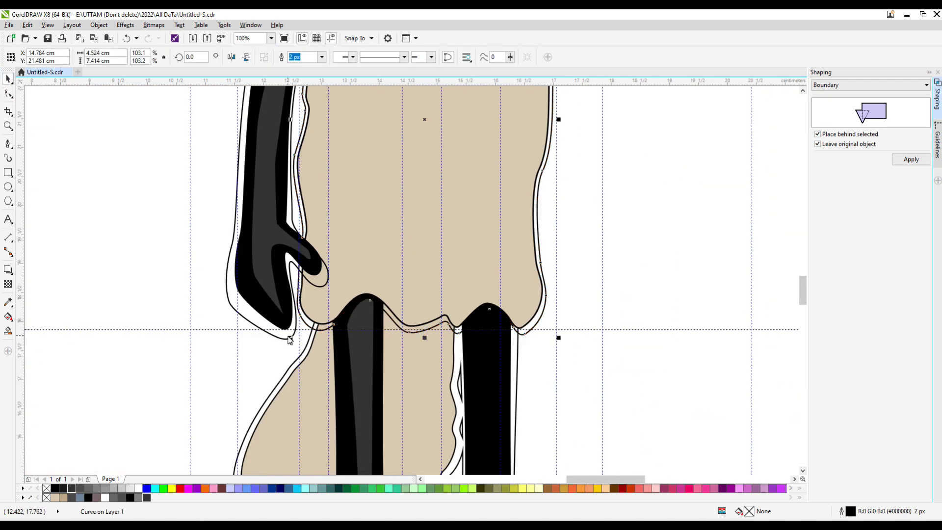
Weld the boundary outlines of the body, arms, head, ears and mouth into one curve
scroll(206, 334, up, 1)
click(206, 334)
scroll(282, 378, down, 2)
scroll(473, 185, up, 2)
key(space)
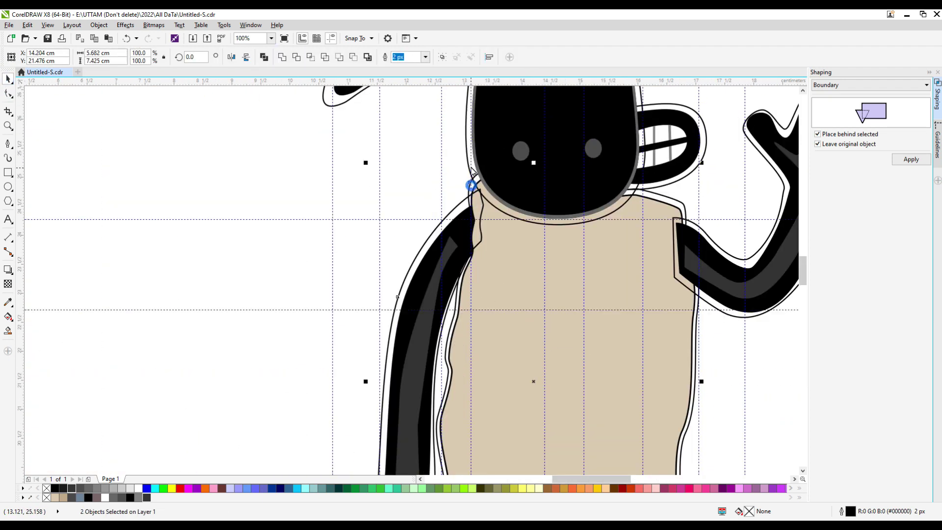
shift+click(703, 157)
click(282, 57)
scroll(441, 245, down, 2)
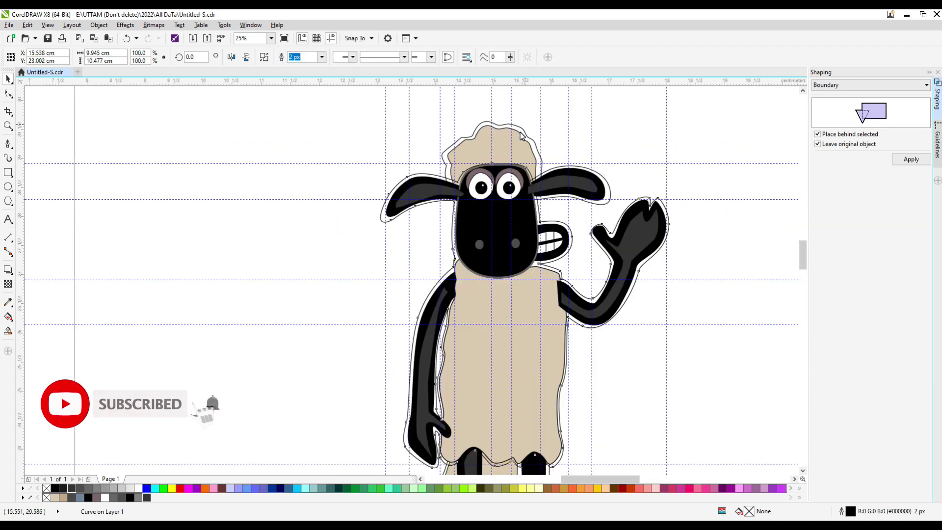
Weld the hair outline into the upper boundary and fill the upper and lower boundaries light gray without an outline
scroll(595, 153, up, 2)
scroll(560, 221, down, 2)
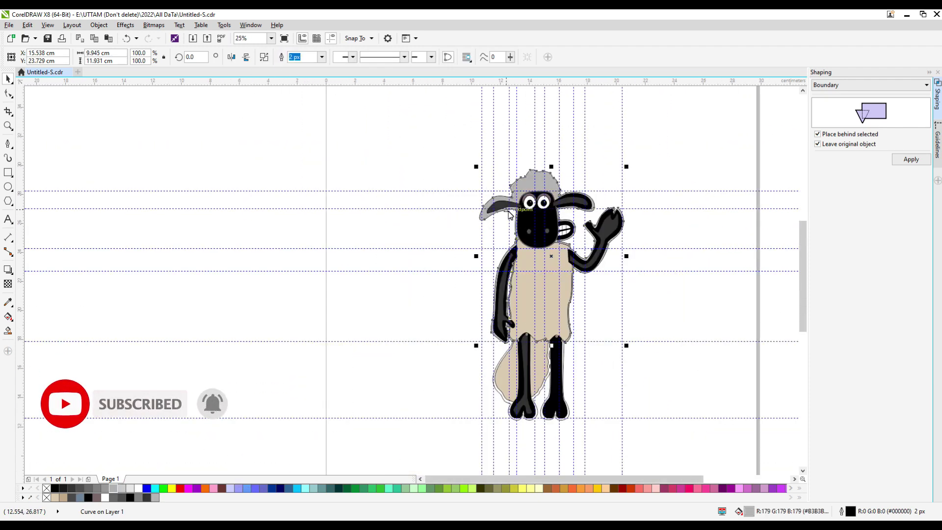
scroll(501, 396, up, 2)
shift+click(526, 140)
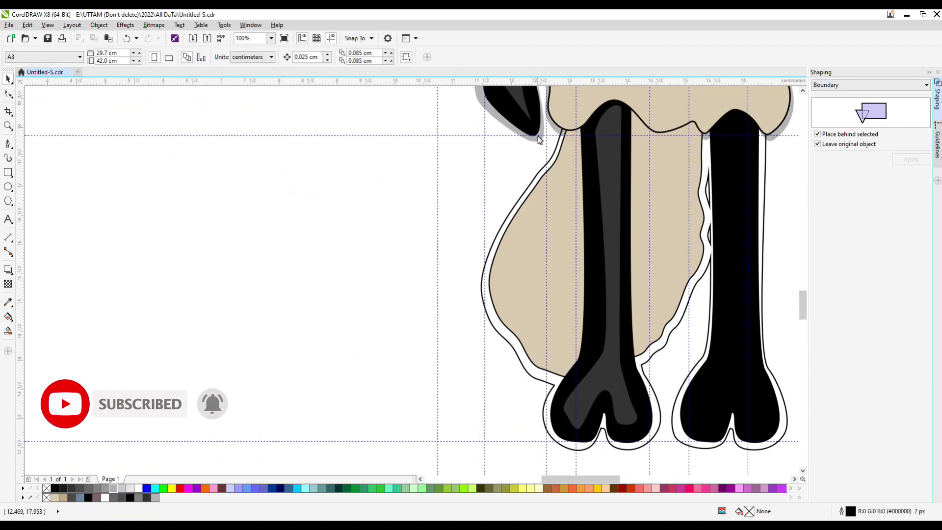
click(281, 57)
scroll(431, 221, down, 2)
click(431, 220)
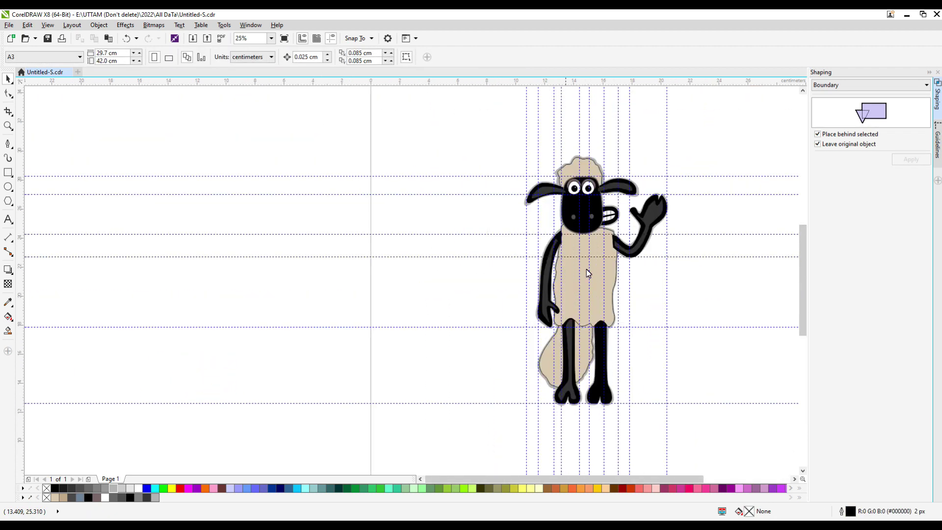
Fill a smaller inner copy of the face with dark gray and place it behind the eyes and nostrils
scroll(596, 263, up, 3)
click(537, 189)
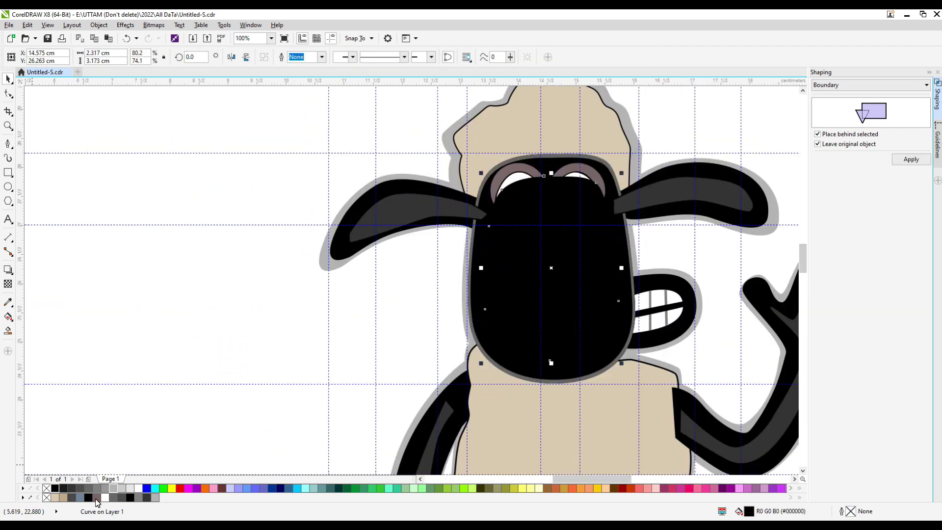
click(6, 297)
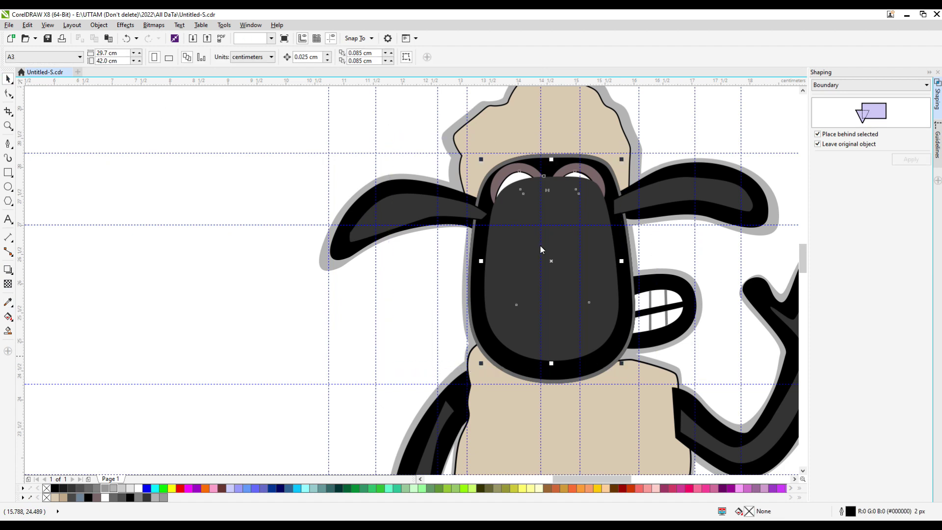
key(ctrl+Page_Down)
Fill both nostrils on the sheep's face solid black
click(425, 143)
drag(425, 143, 656, 426)
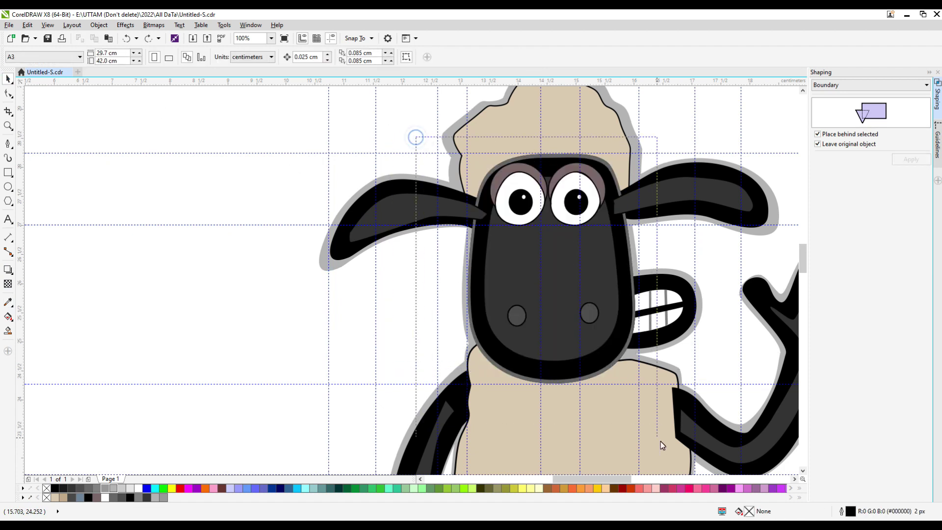
key(ctrl+z)
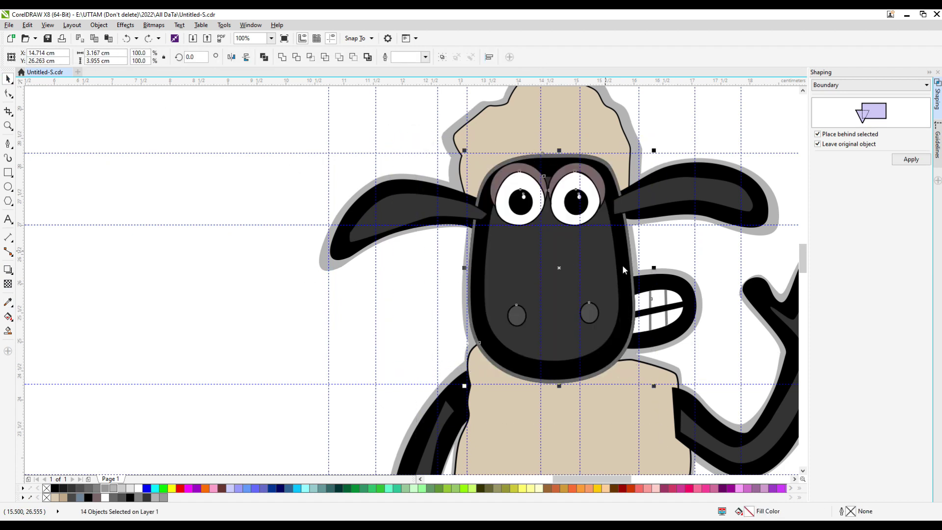
key(Escape)
scroll(542, 137, up, 2)
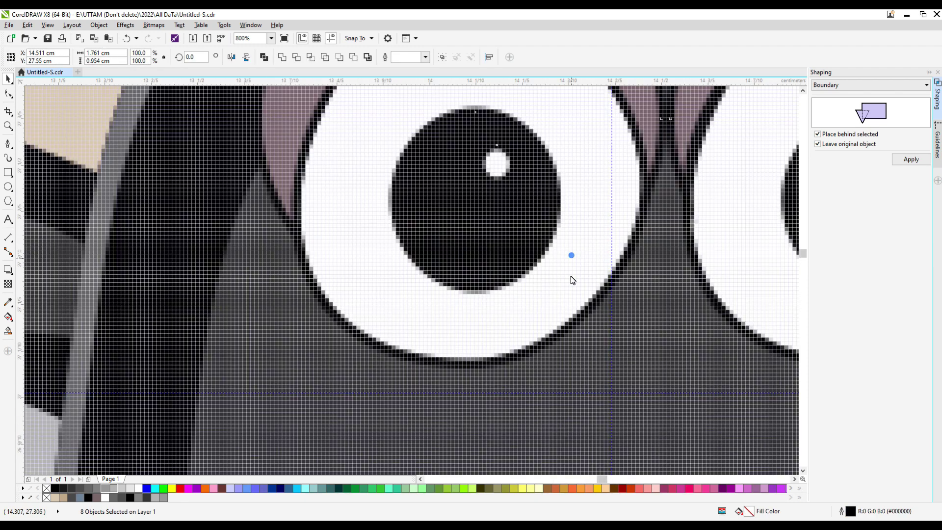
scroll(590, 254, up, 1)
scroll(509, 236, down, 4)
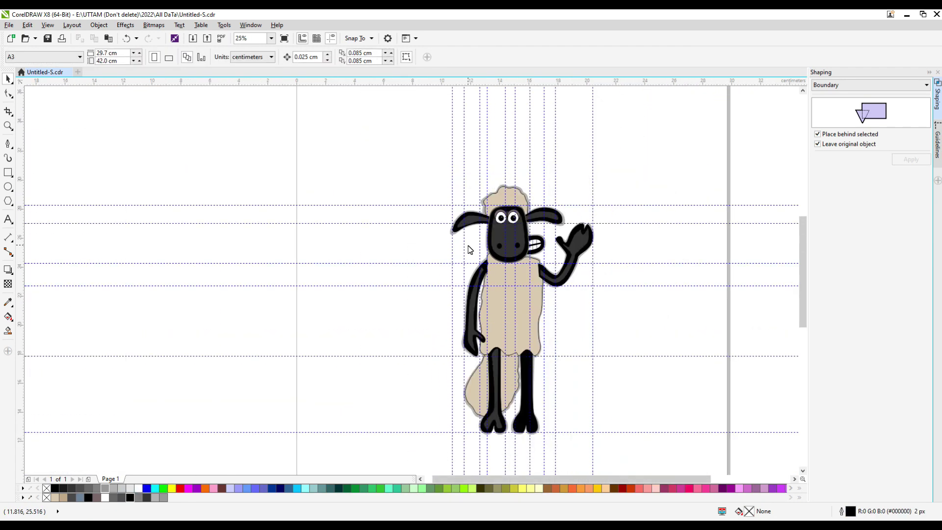
Place the raised arm behind the body so that the body's edge covers the shoulder
mouse_move(671, 196)
mouse_down()
mouse_move(564, 320)
mouse_move(506, 414)
mouse_up()
key(Escape)
scroll(408, 294, up, 3)
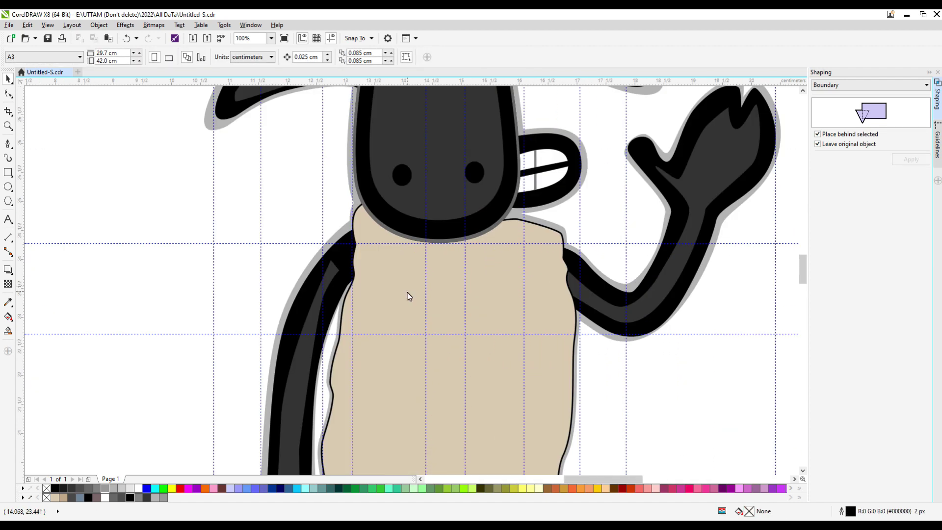
scroll(384, 284, down, 3)
scroll(385, 284, down, 1)
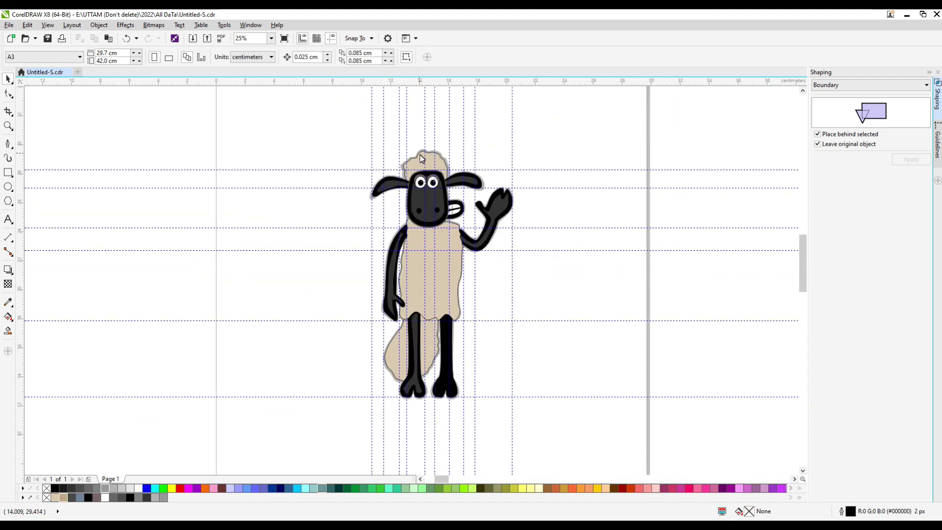
Overlay a smaller dark gray copy of the hair without an outline and Smart Fill the rim around it
scroll(421, 158, up, 1)
click(431, 151)
click(269, 353)
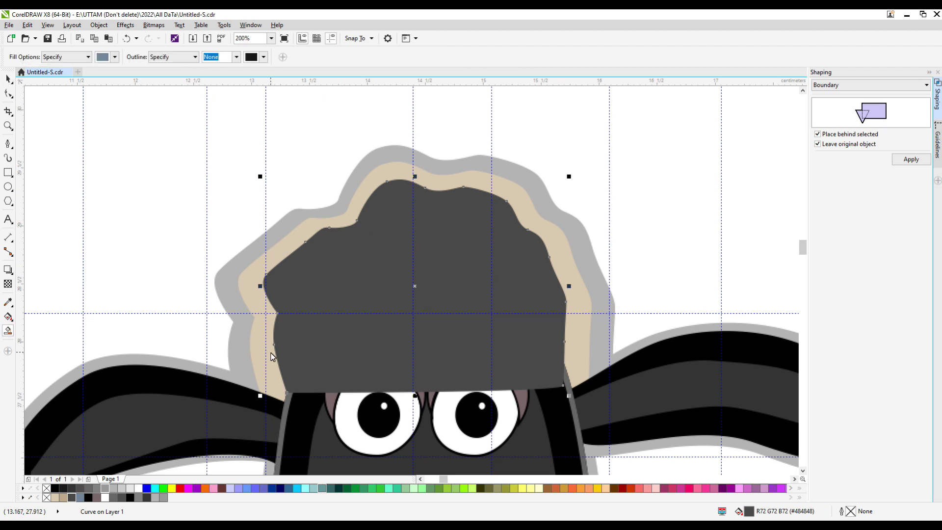
Try to move the hair shapes upward and reshape the dark copy's lower corner node, and undo these edits
shift+click(280, 245)
drag(366, 296, 366, 210)
key(F10)
drag(295, 307, 293, 336)
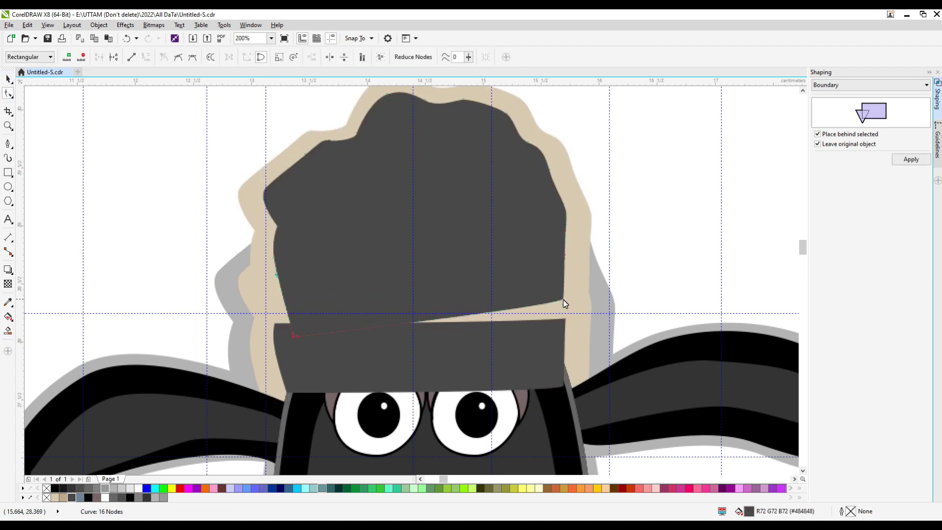
key(ctrl+z)
key(ctrl+z)
key(ctrl+z)
key(ctrl+z)
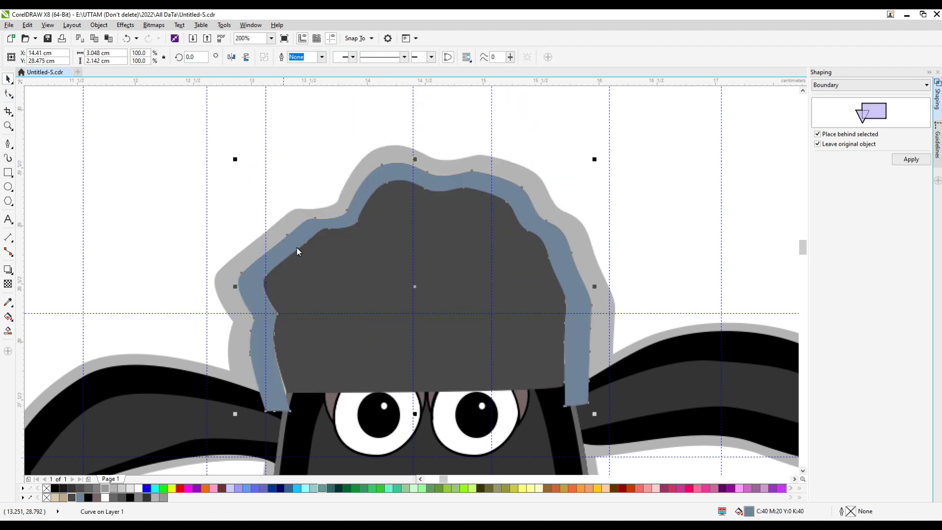
Remove the dark inner hair copy and fill the remaining hair rim with a darker beige
key(ctrl+z)
key(ctrl+z)
key(ctrl+z)
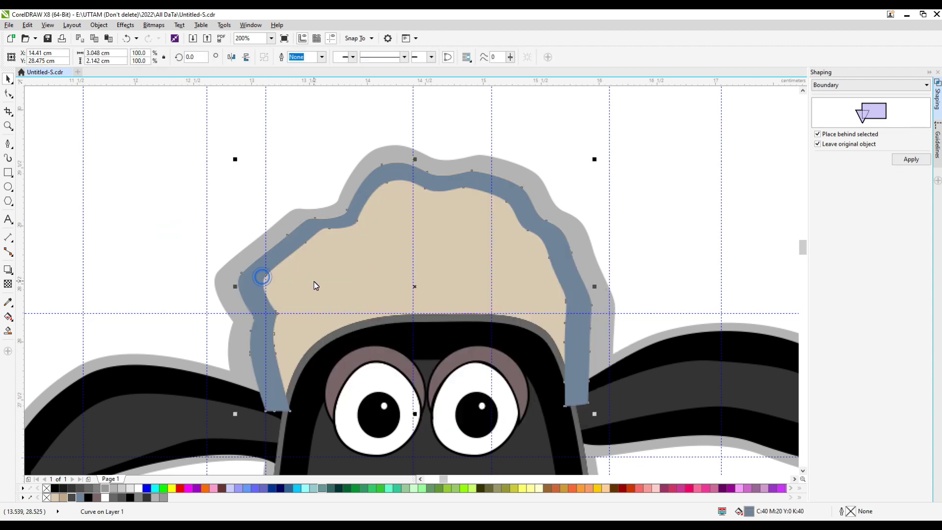
key(ctrl+shift+z)
scroll(364, 210, up, 2)
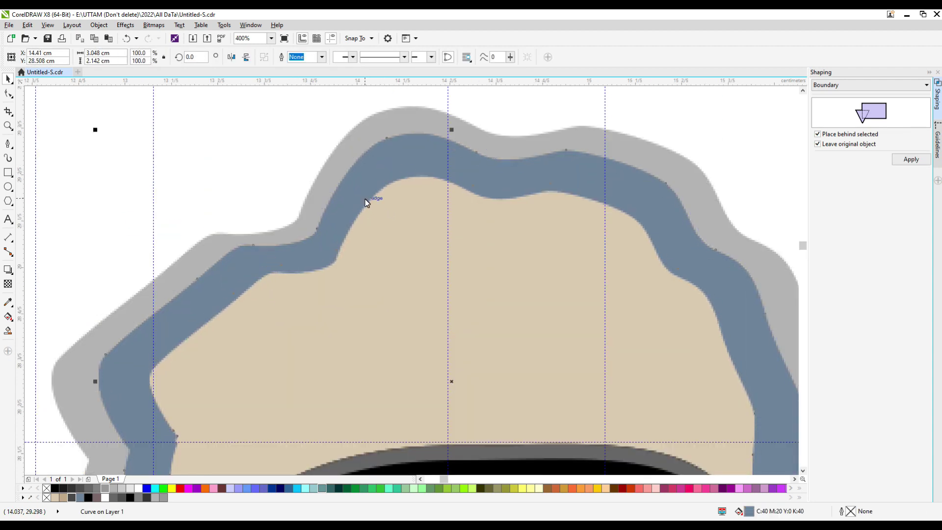
scroll(473, 193, down, 4)
click(166, 309)
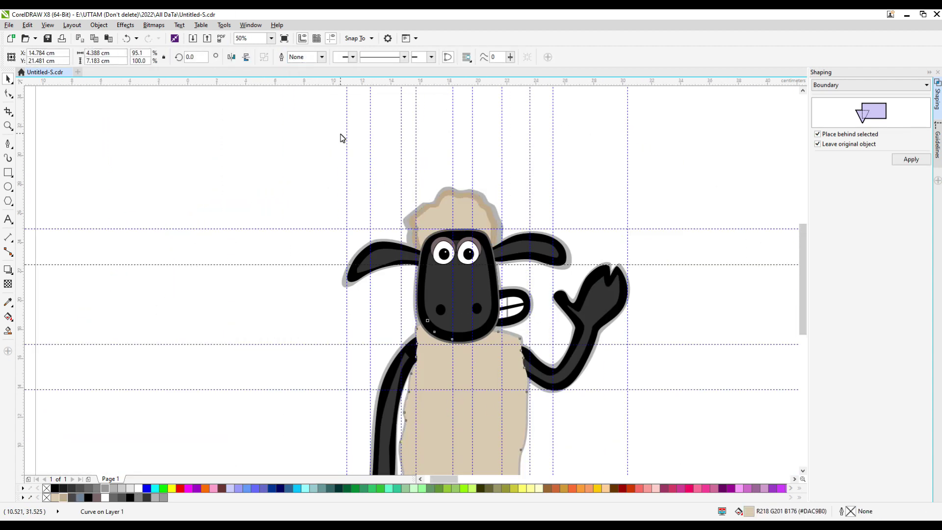
Place a duplicate of the body beside the sheep and overlay it with a narrower black copy
click(402, 280)
drag(402, 281, 558, 281)
scroll(519, 322, up, 1)
click(88, 497)
scroll(515, 309, up, 1)
scroll(553, 275, down, 4)
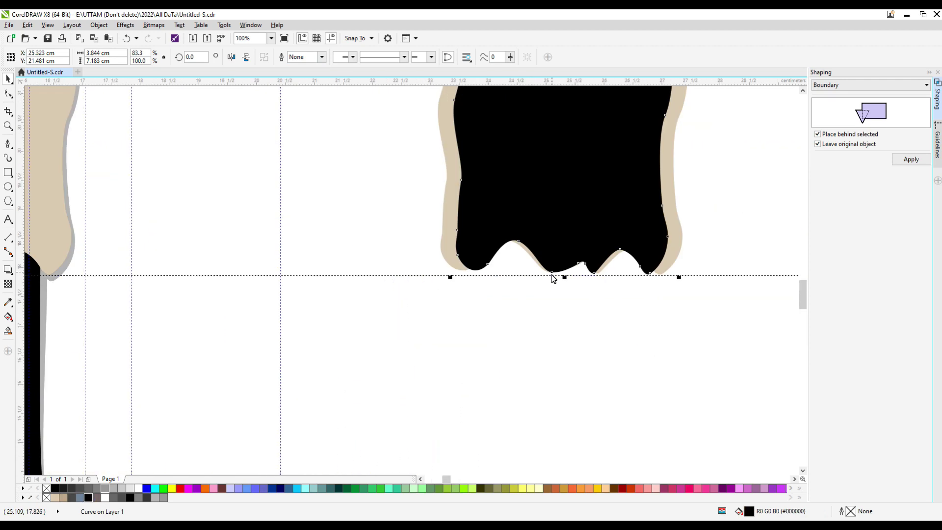
Resize the black body copy to about 4.12 by 6.95 cm inside the beige duplicate
drag(487, 250, 482, 241)
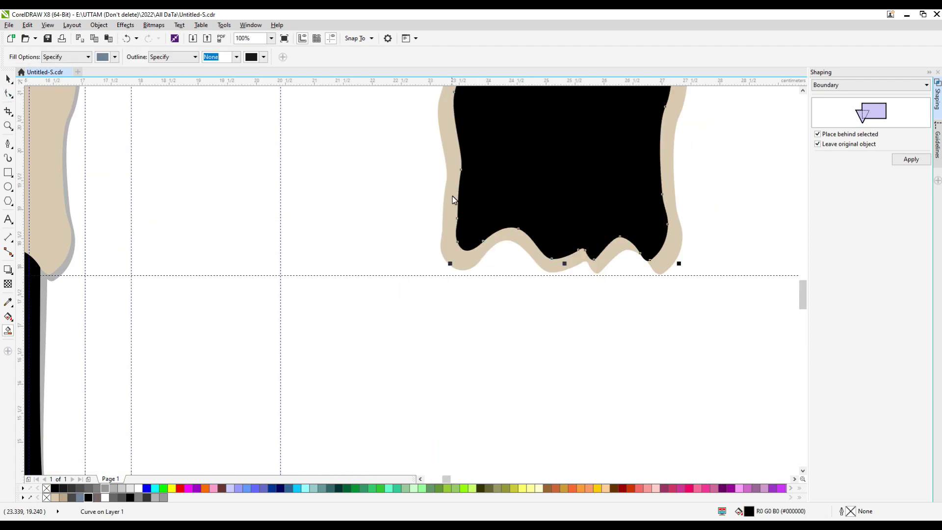
scroll(431, 178, up, 2)
scroll(398, 229, down, 3)
scroll(362, 324, up, 1)
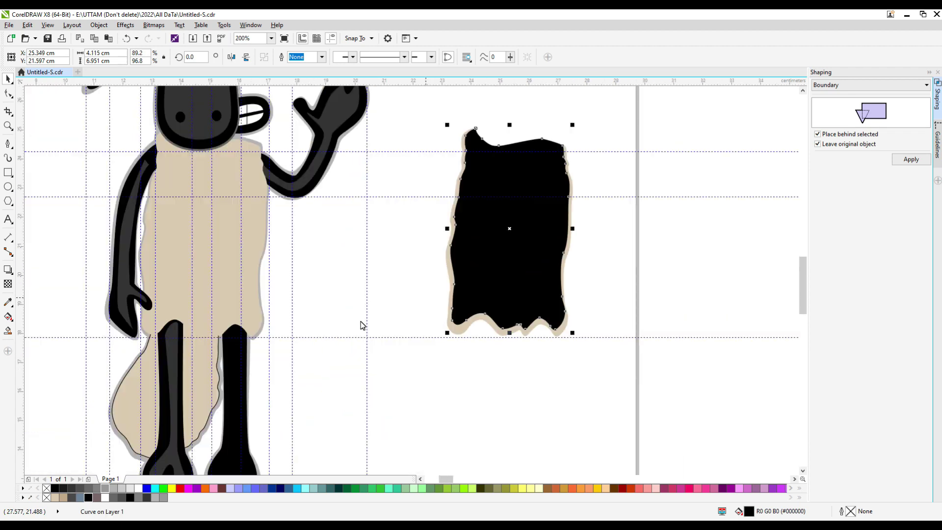
Smart Fill the rim between the black copy and the edge of the beige body duplicate
click(8, 330)
scroll(361, 324, up, 2)
click(467, 324)
scroll(601, 359, up, 2)
scroll(162, 330, down, 2)
Delete the black copy and the beige body duplicate, and fill the remaining rim with darker beige #BFA886
click(441, 279)
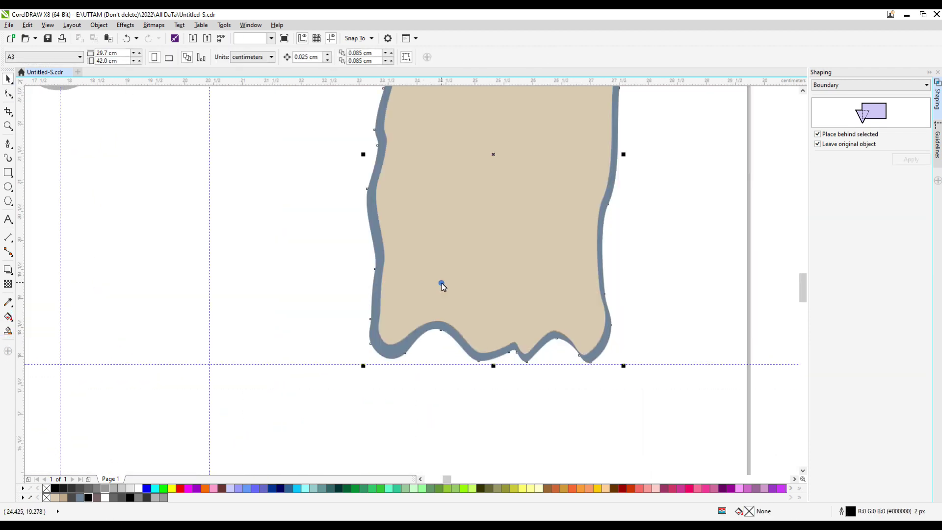
click(55, 498)
scroll(437, 349, up, 1)
scroll(427, 297, down, 2)
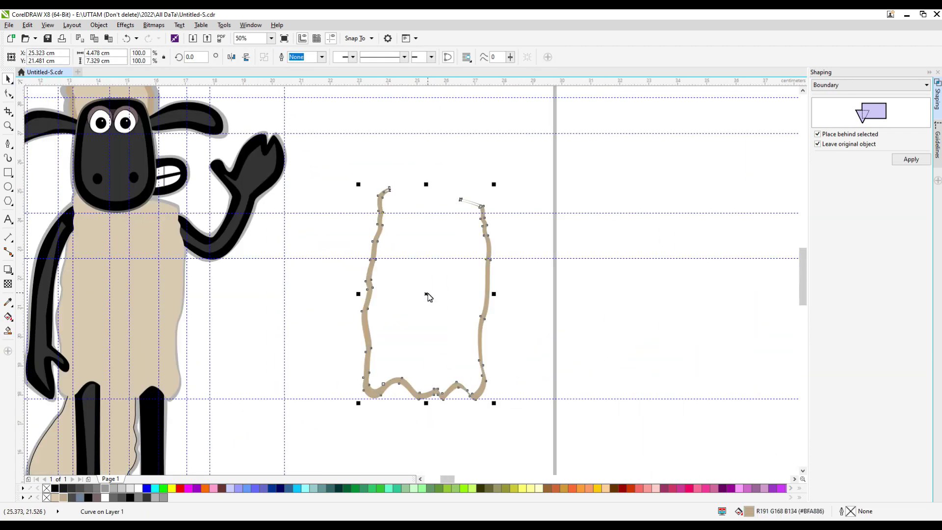
Move the darker beige rim onto the sheep's body and arrange it behind the face
drag(428, 297, 102, 321)
scroll(101, 322, up, 1)
scroll(95, 242, down, 1)
scroll(181, 418, up, 2)
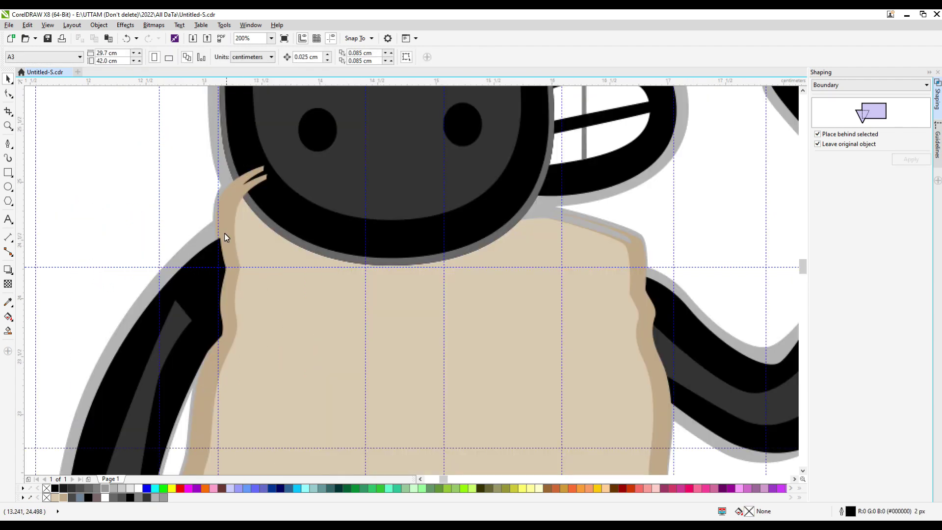
scroll(225, 238, down, 2)
drag(213, 120, 486, 283)
click(414, 293)
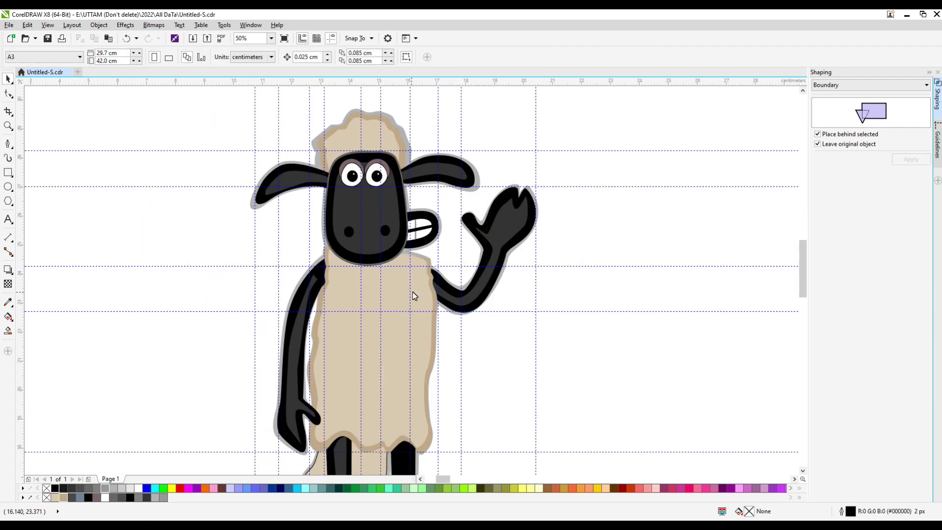
Create a slightly lowered dark gray copy of the body and Smart Fill the strip above its upper edge
scroll(414, 294, up, 1)
scroll(391, 245, up, 1)
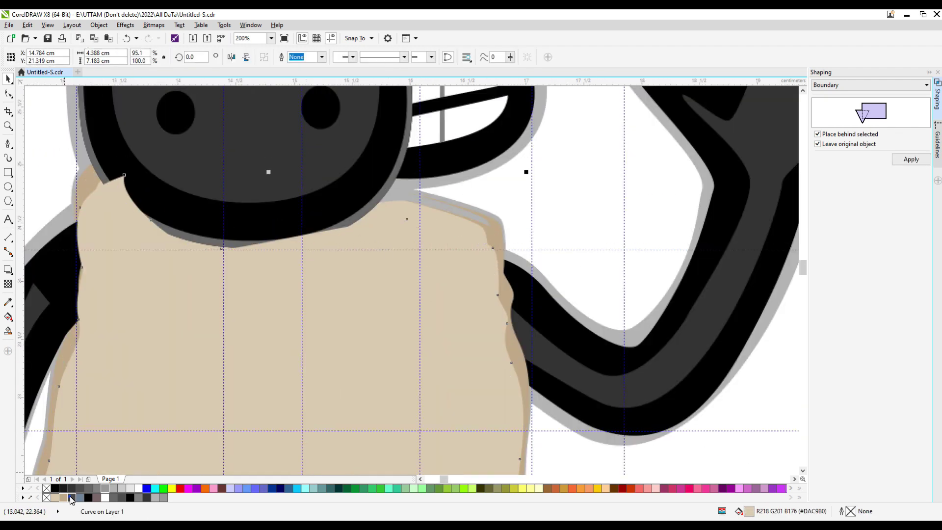
key(ctrl+v)
scroll(381, 245, down, 2)
key(ctrl+z)
scroll(716, 218, up, 2)
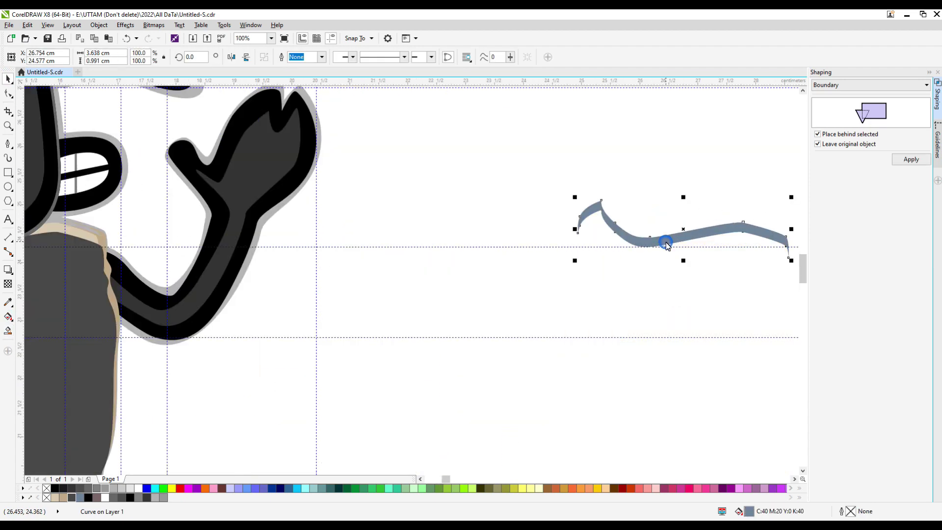
Move the slate blue strip back onto the upper edge of the sheep's body
scroll(484, 261, down, 2)
click(202, 260)
scroll(202, 260, up, 2)
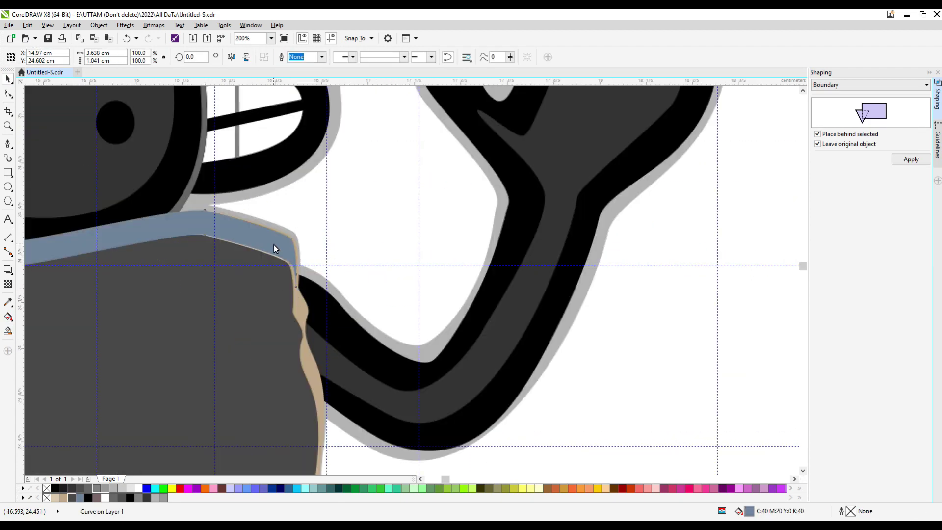
Delete the dark gray body copy and fill the upper strip with the rim's darker beige behind the head
scroll(123, 205, down, 1)
key(F10)
scroll(122, 205, up, 1)
key(Delete)
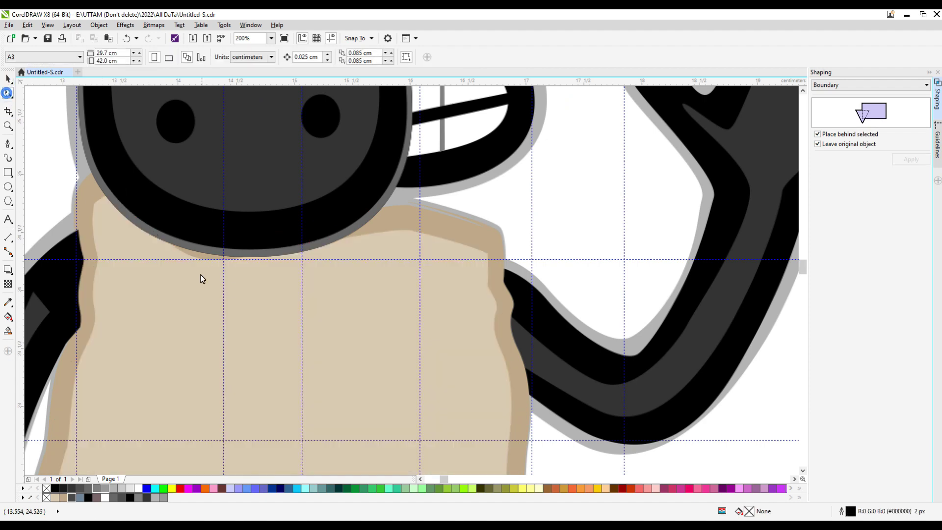
Weld the upper strip to the body rim and adjust the rim's nodes near the neck
click(229, 273)
scroll(178, 263, up, 1)
scroll(225, 259, down, 2)
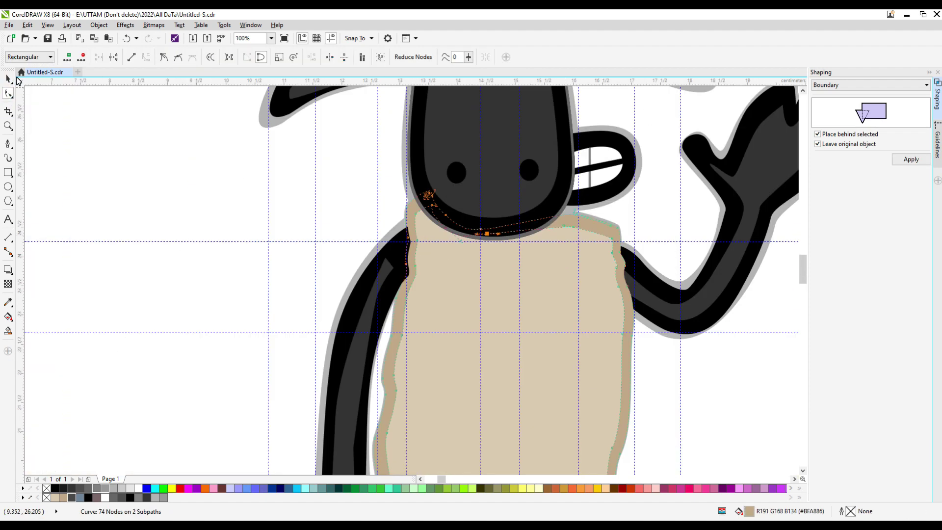
scroll(431, 191, up, 2)
drag(448, 169, 396, 218)
scroll(367, 182, down, 4)
key(space)
Place a duplicate of the tail beside the sheep, filled slate blue (C40 M20 Y0 K40) with no outline
click(409, 371)
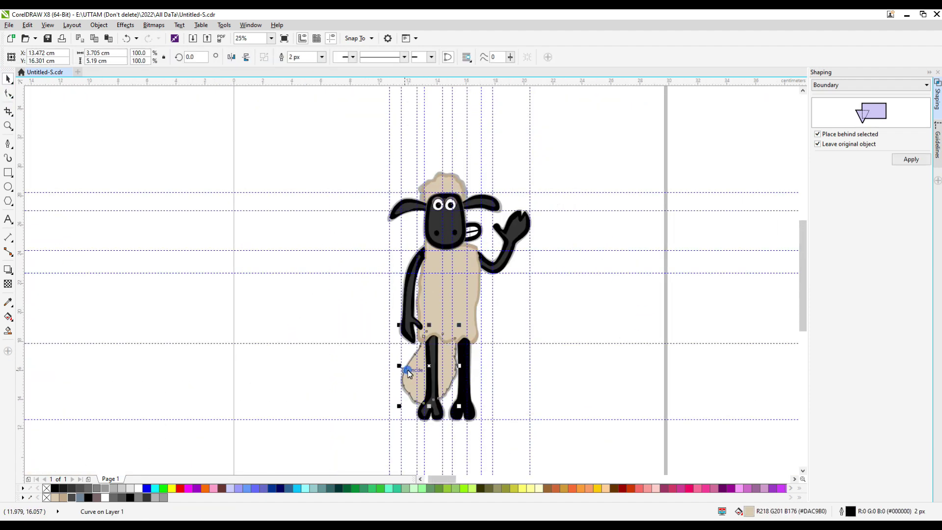
scroll(581, 357, up, 1)
click(322, 57)
click(299, 66)
click(79, 497)
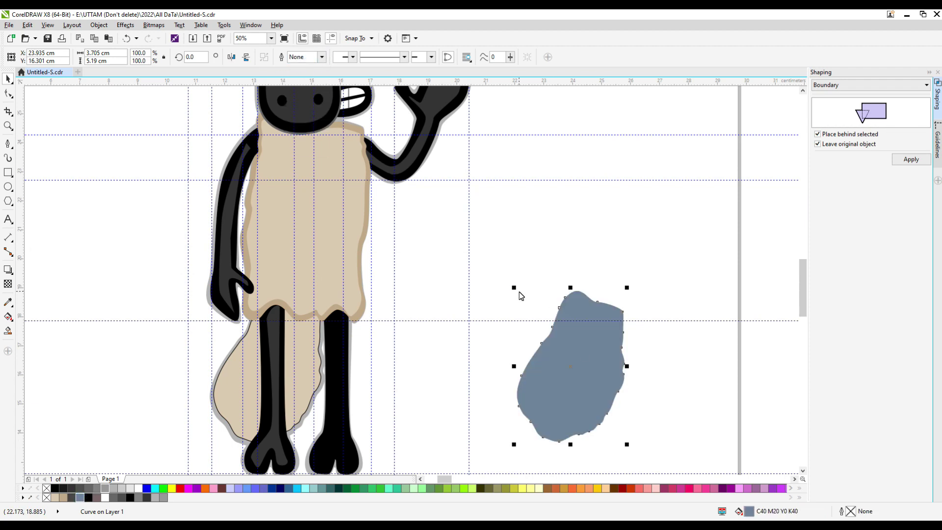
Undo the latest edits to the tail copy beside the sheep, including its slate blue fill
key(ctrl+z)
key(ctrl+z)
key(ctrl+z)
key(ctrl+z)
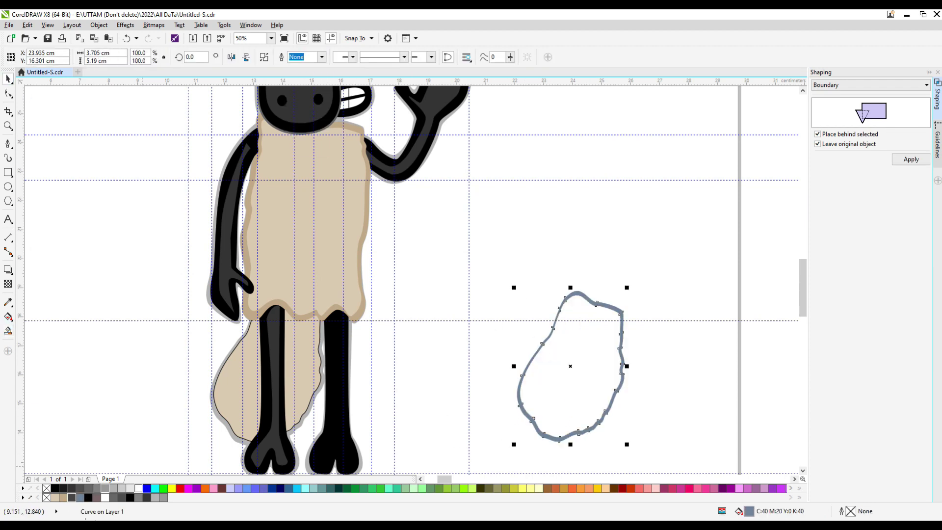
scroll(515, 291, up, 1)
key(ctrl+z)
scroll(410, 330, up, 1)
key(ctrl+z)
scroll(594, 336, down, 3)
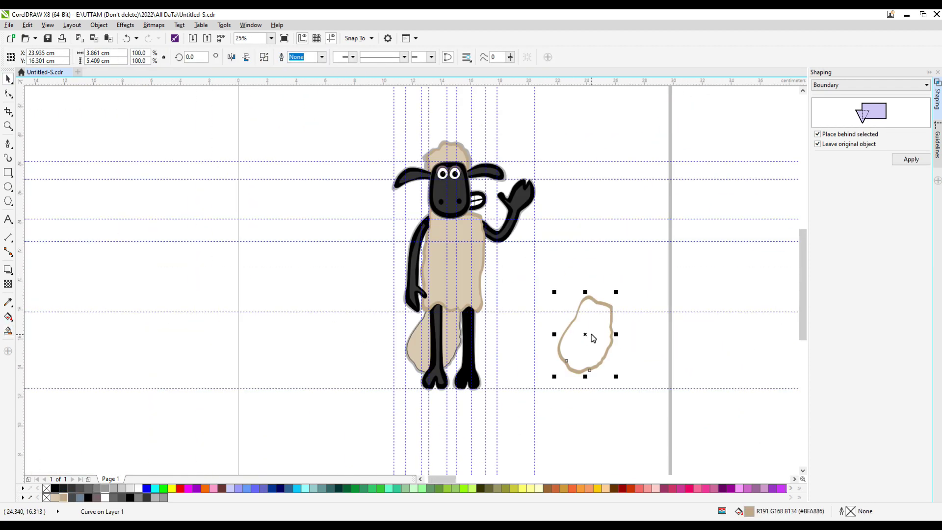
Undo the separation of the tail's rim, including its move to beside the sheep
key(ctrl+z)
scroll(399, 336, up, 2)
key(ctrl+z)
key(ctrl+z)
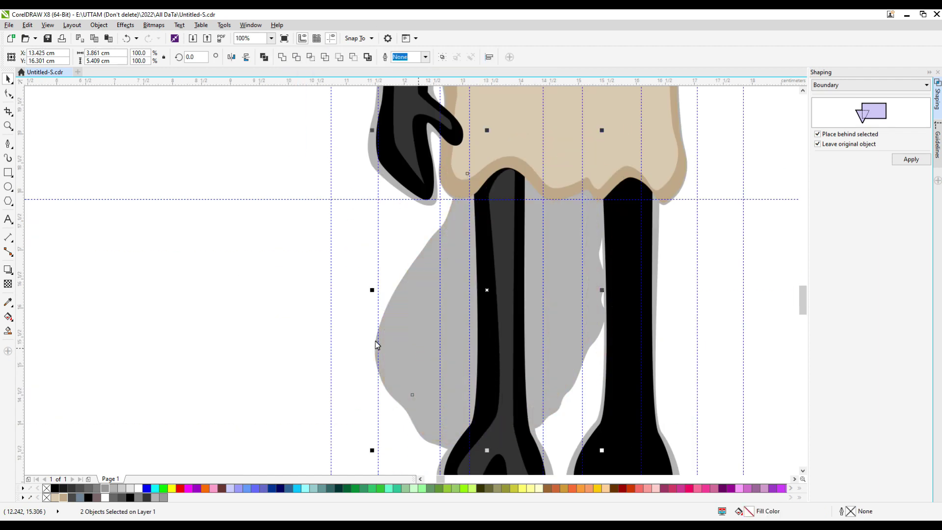
key(ctrl+z)
scroll(419, 329, down, 3)
scroll(361, 239, up, 1)
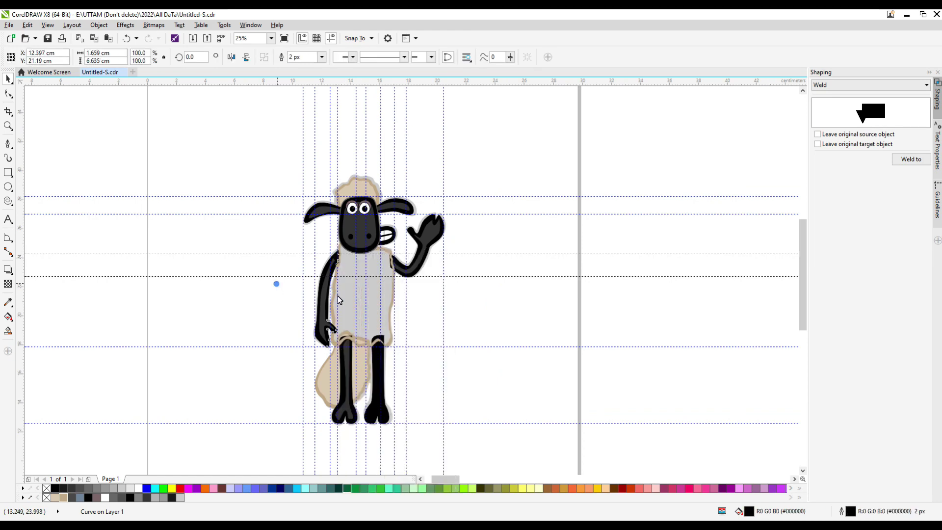
Draw a rectangle over the sheep's body, fill it light beige (#DAC9B0) and convert it to curves
right_click(335, 296)
key(Escape)
scroll(388, 153, up, 1)
key(F6)
drag(296, 172, 419, 389)
drag(55, 498, 360, 273)
key(ctrl+q)
Move the rectangle's corner nodes to fit the body between the neck, arms and legs
key(F10)
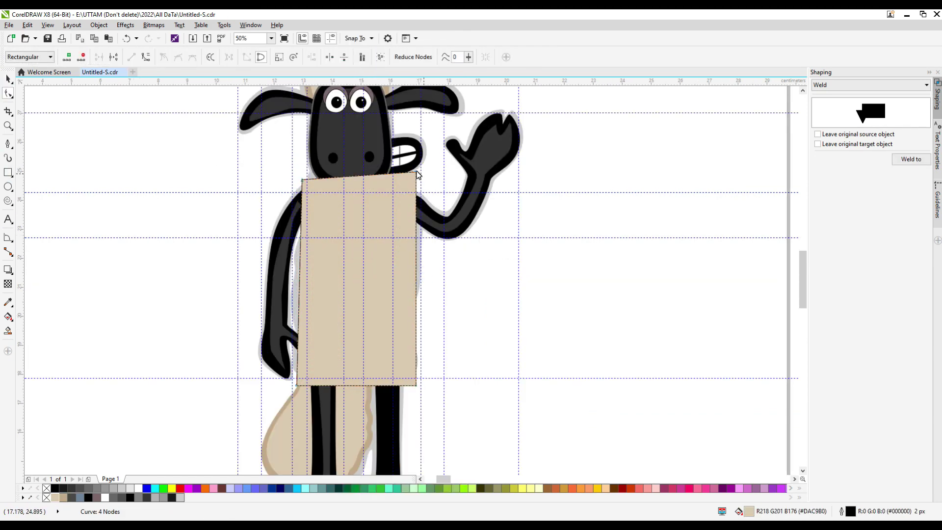
drag(309, 380, 294, 371)
drag(416, 385, 409, 373)
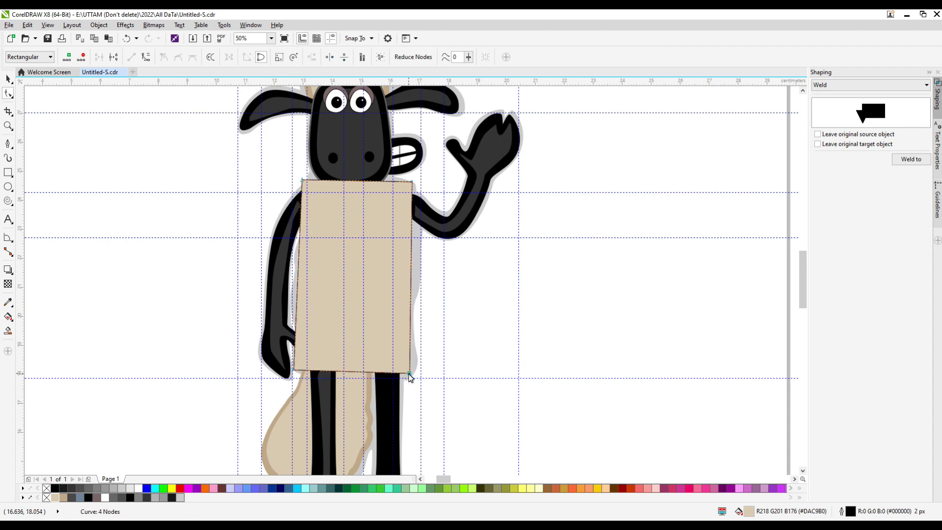
Add nodes down the body shape's left edge and curve the segments into small wool-like waves
scroll(340, 200, up, 2)
double_click(202, 206)
double_click(201, 247)
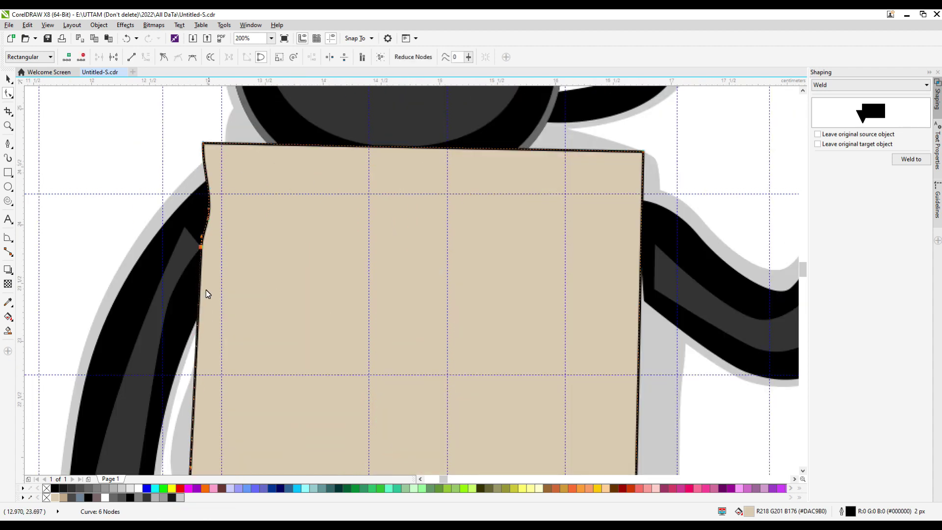
drag(204, 300, 255, 330)
scroll(238, 330, down, 3)
scroll(256, 283, up, 3)
scroll(245, 340, down, 1)
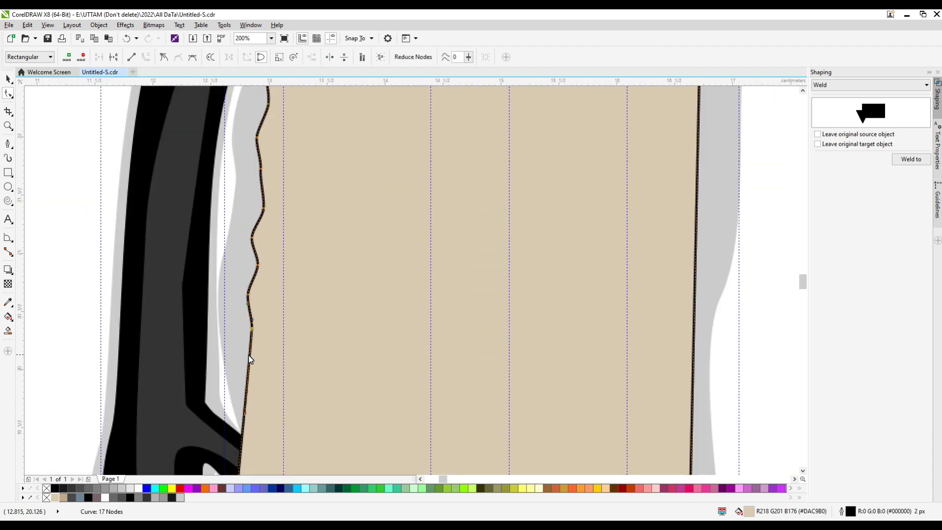
scroll(249, 384, up, 1)
scroll(232, 347, down, 1)
drag(231, 374, 230, 374)
Round the body's lower corners and curve its lower edge into soft waves above the legs
scroll(230, 374, down, 3)
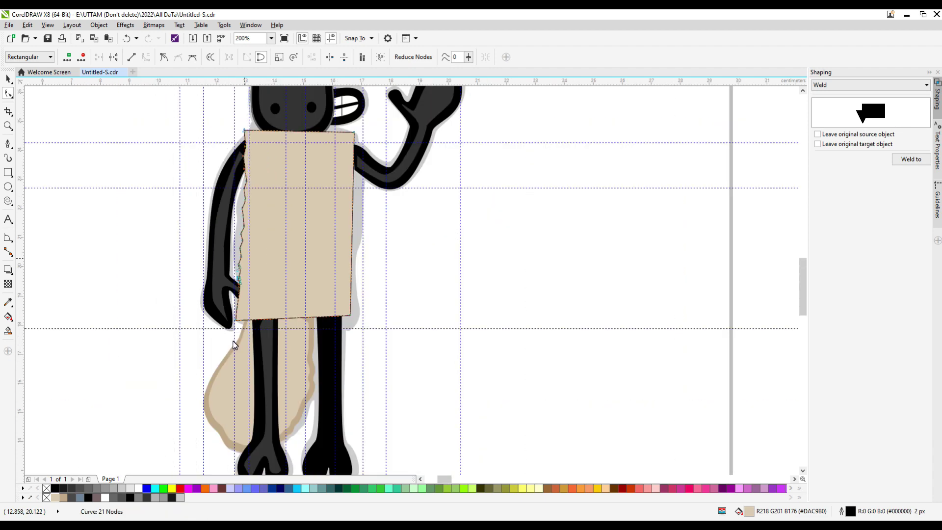
scroll(242, 253, up, 3)
drag(240, 313, 252, 384)
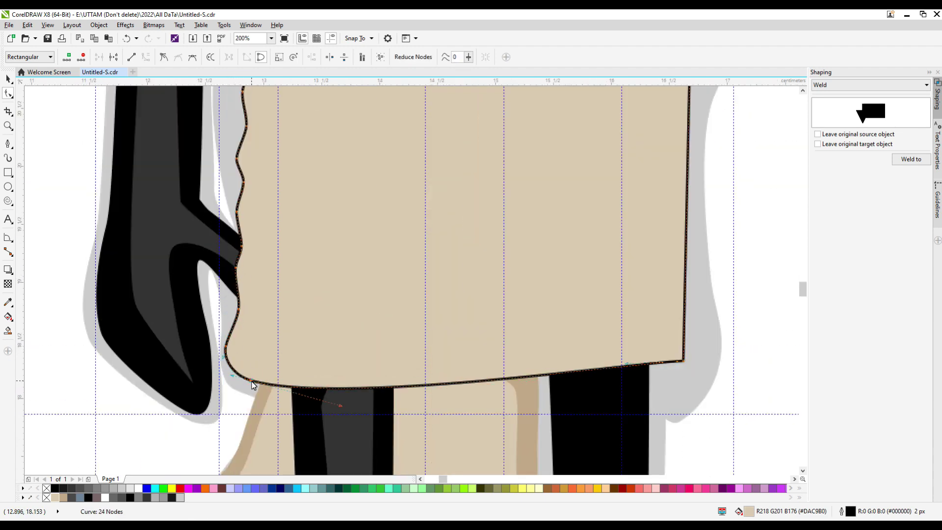
drag(316, 390, 421, 379)
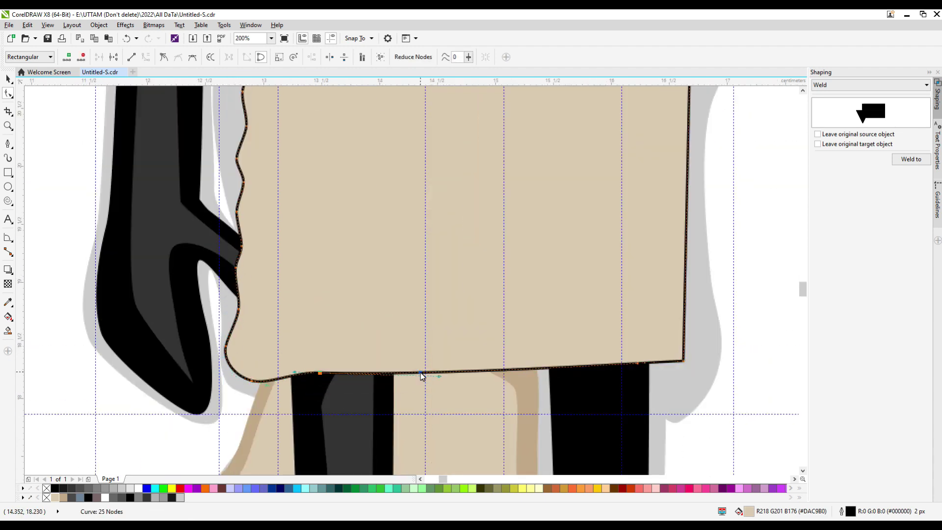
double_click(474, 387)
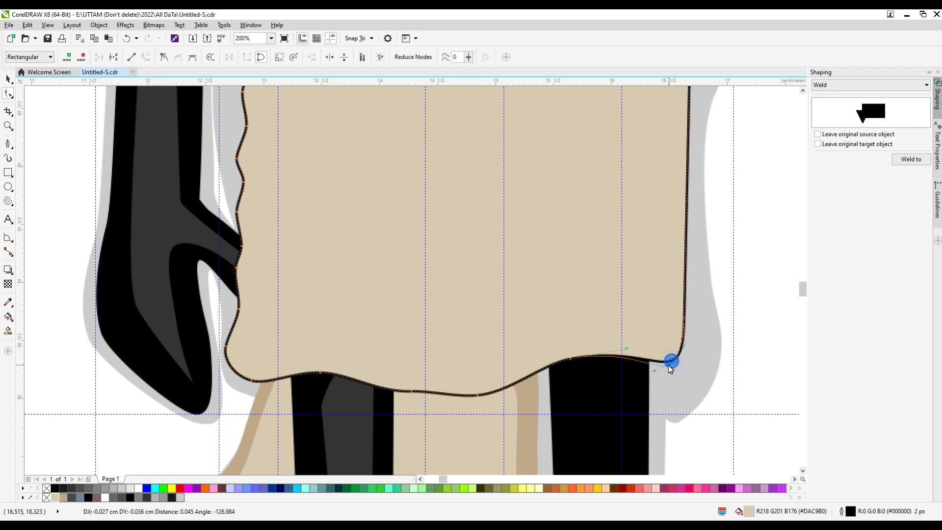
Round the body's upper left corner beneath the head and place an unfilled rectangle over its right half
scroll(461, 301, down, 3)
scroll(483, 189, up, 2)
click(448, 196)
scroll(369, 223, down, 1)
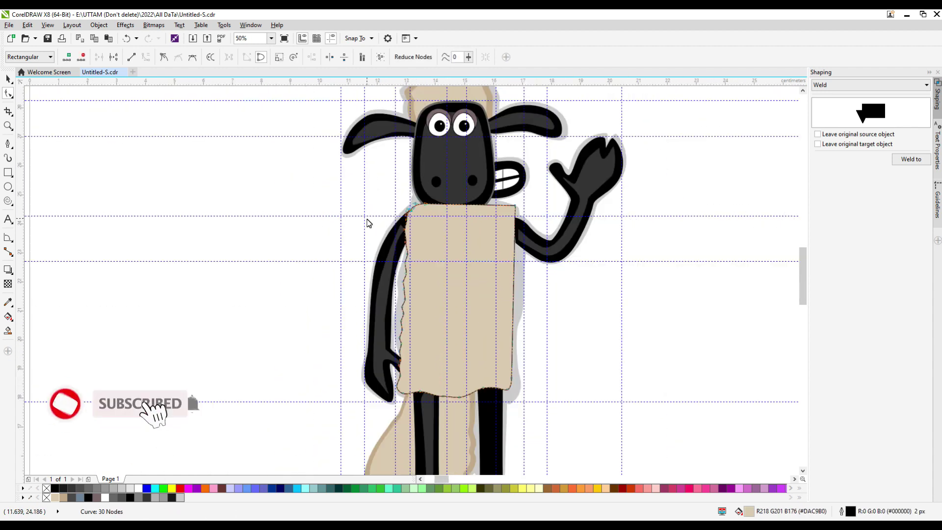
scroll(409, 299, up, 1)
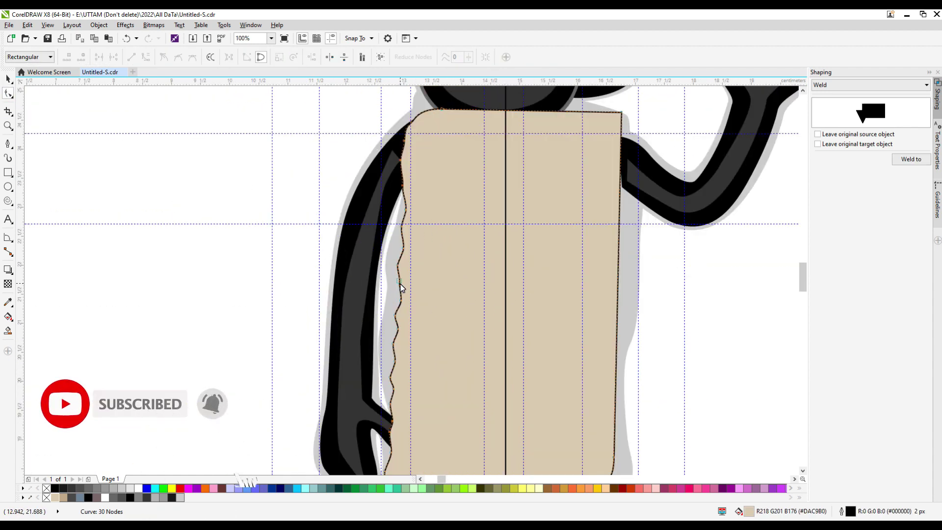
Reshape the waves at the middle of the body's left edge by adjusting their nodes
scroll(401, 287, up, 1)
click(395, 319)
scroll(397, 252, down, 1)
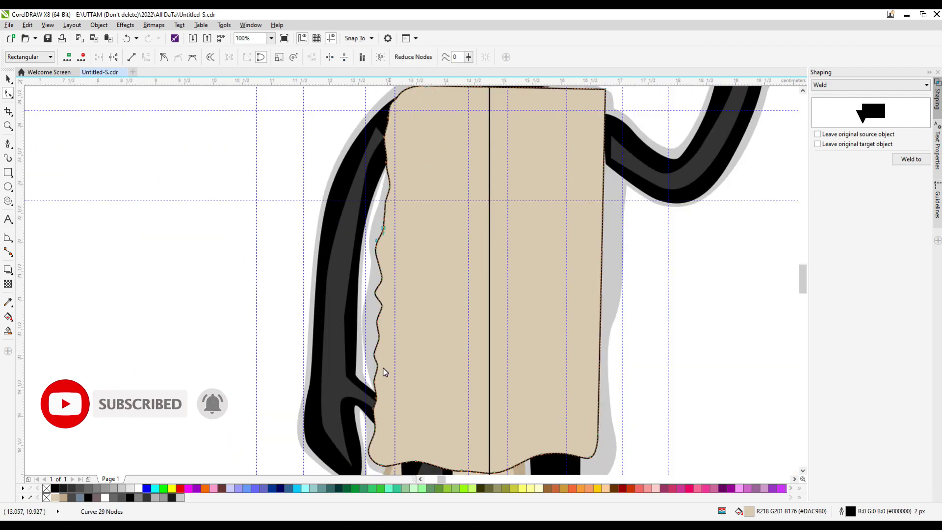
scroll(384, 368, up, 1)
click(374, 326)
scroll(376, 228, down, 1)
scroll(376, 229, up, 1)
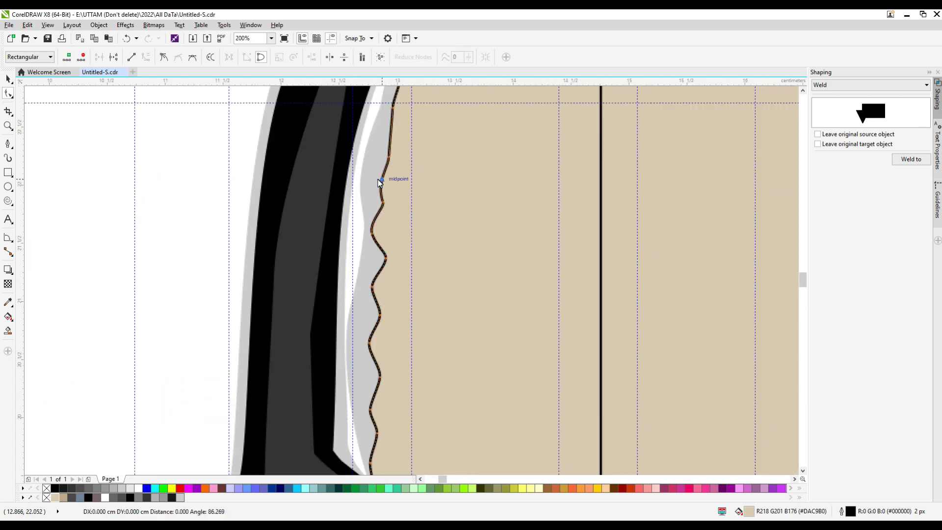
Reshape the upper part of the body's left edge beside the arm into deeper waves
scroll(379, 183, down, 1)
scroll(375, 238, up, 1)
scroll(368, 265, down, 1)
scroll(360, 297, up, 1)
click(361, 297)
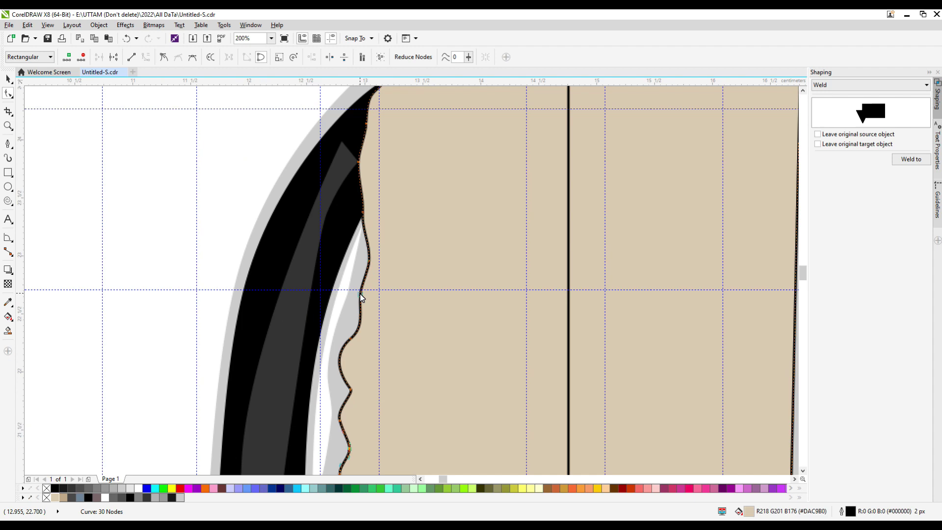
scroll(363, 191, down, 1)
scroll(358, 211, up, 1)
click(358, 211)
scroll(351, 235, down, 1)
scroll(343, 255, down, 1)
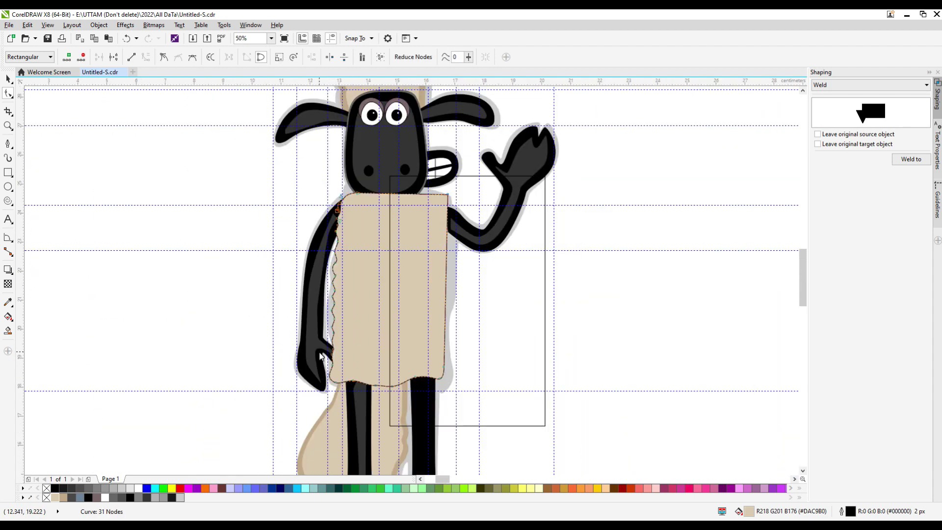
Bulge the waves below the left armpit outward toward the gray boundary
scroll(335, 277, up, 1)
click(335, 277)
scroll(334, 277, up, 2)
scroll(331, 255, down, 1)
scroll(332, 230, down, 1)
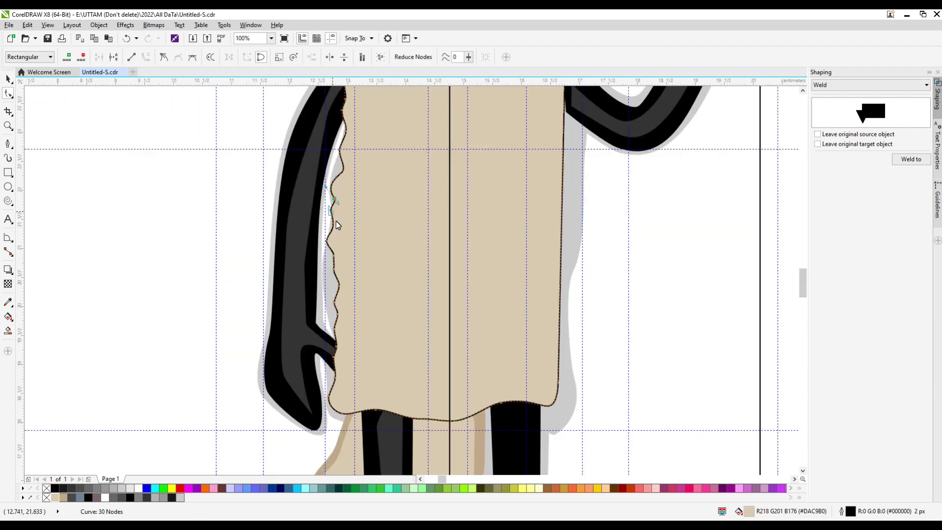
Refine the waves near the left hand and reshape the body's lower left corner
scroll(332, 297, up, 1)
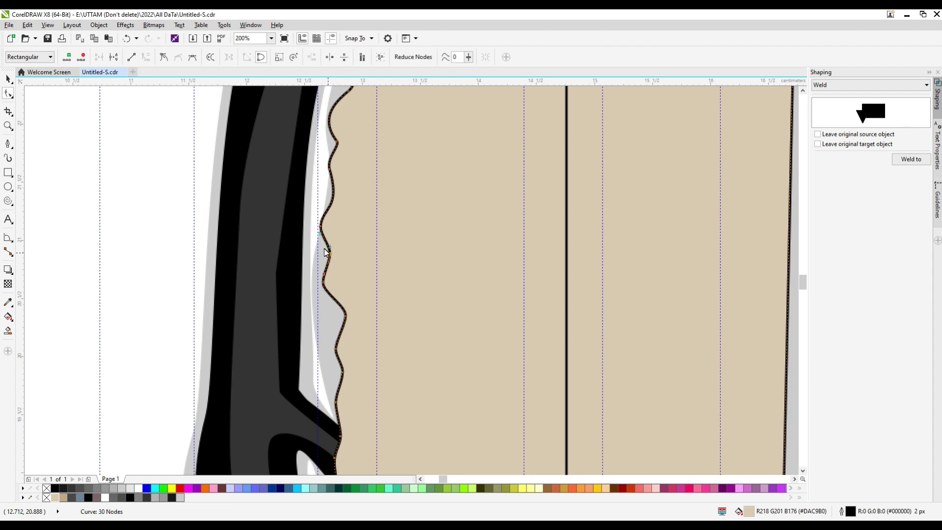
scroll(338, 245, down, 1)
scroll(335, 314, up, 1)
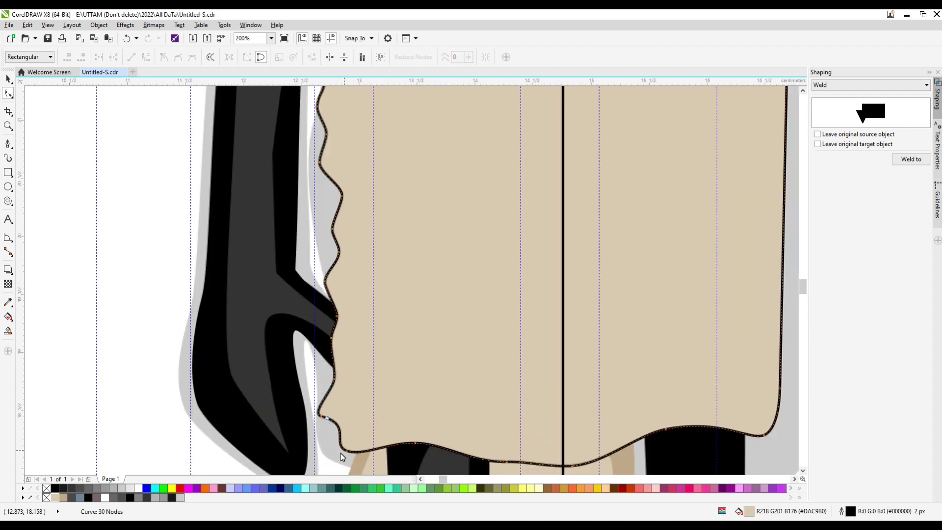
scroll(347, 452, down, 3)
Trim away the body's right half using the overlapping rectangle and remove the rectangle
key(space)
click(347, 353)
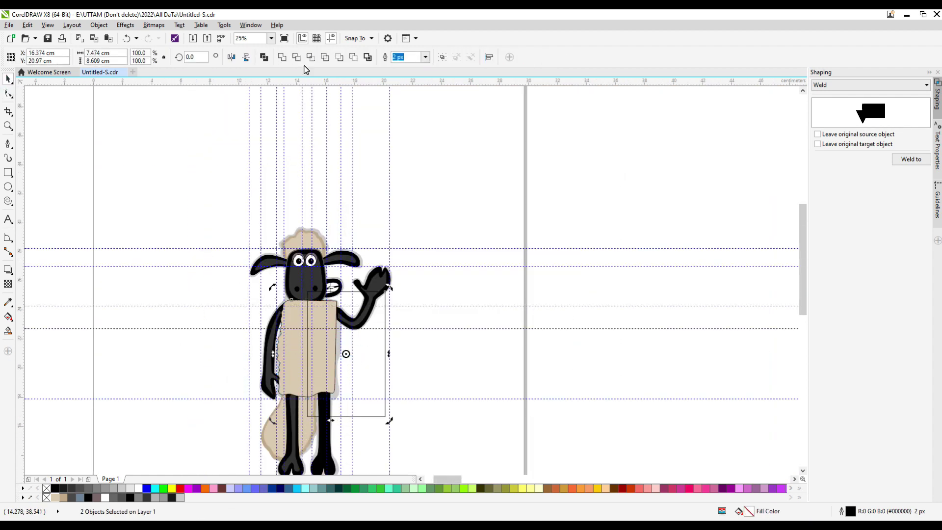
right_click(363, 402)
Place a mirrored duplicate of the left body half on the right side and weld both halves together
click(299, 346)
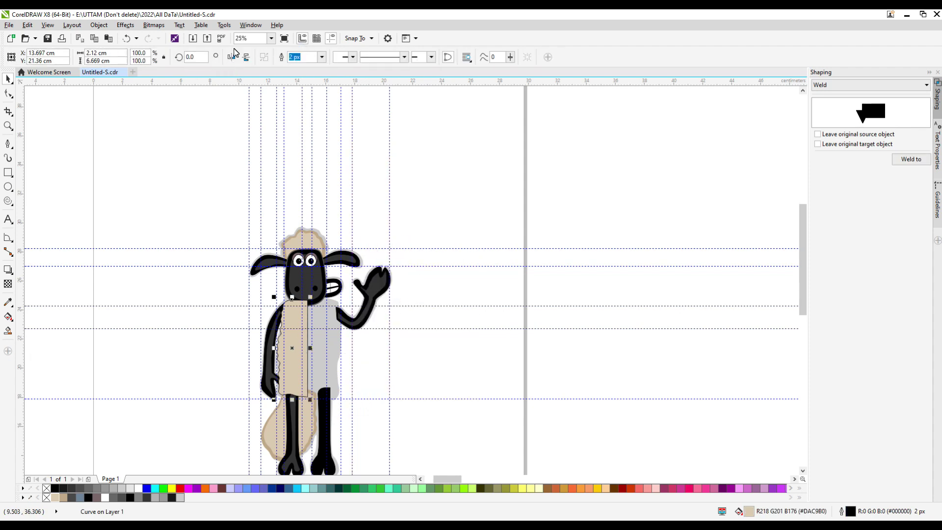
scroll(326, 350, up, 1)
click(272, 290)
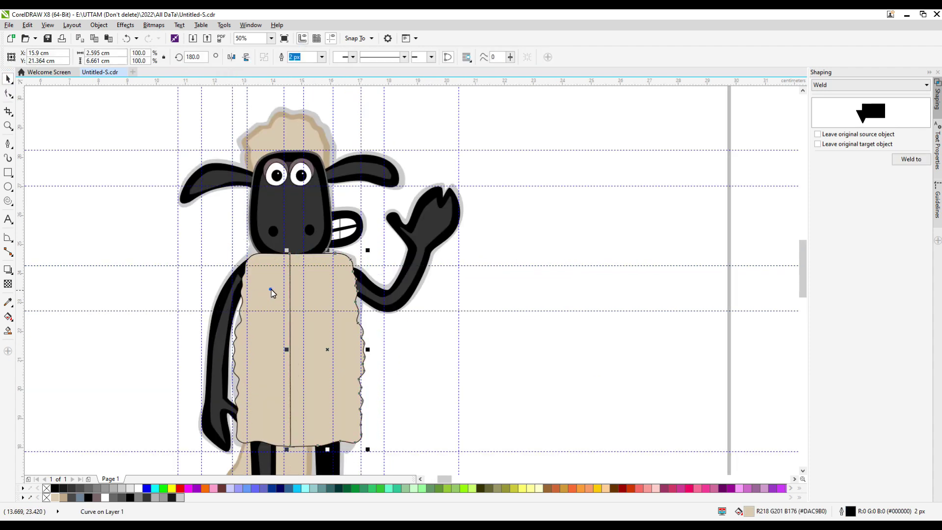
Adjust the nodes at the welded body's lower right corner to form a smoother curve
key(F10)
scroll(347, 421, up, 2)
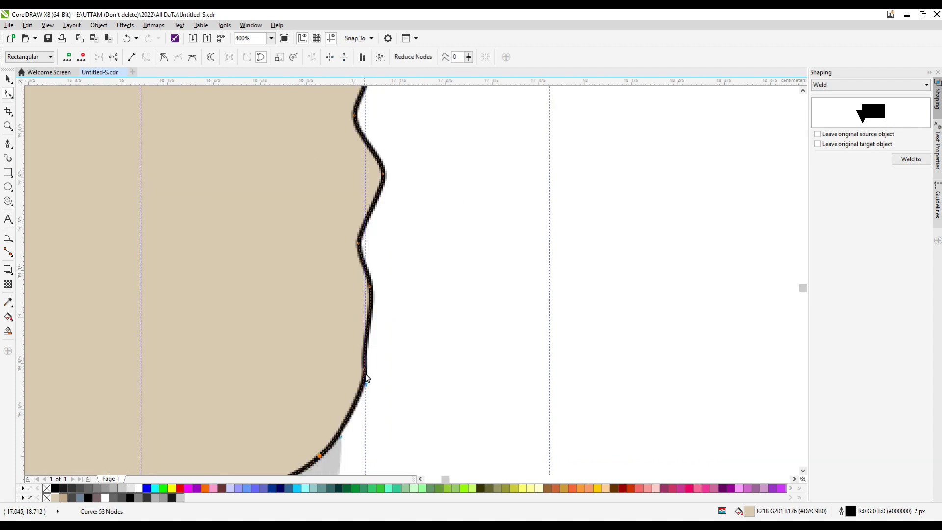
scroll(368, 375, down, 1)
scroll(107, 403, down, 1)
click(452, 297)
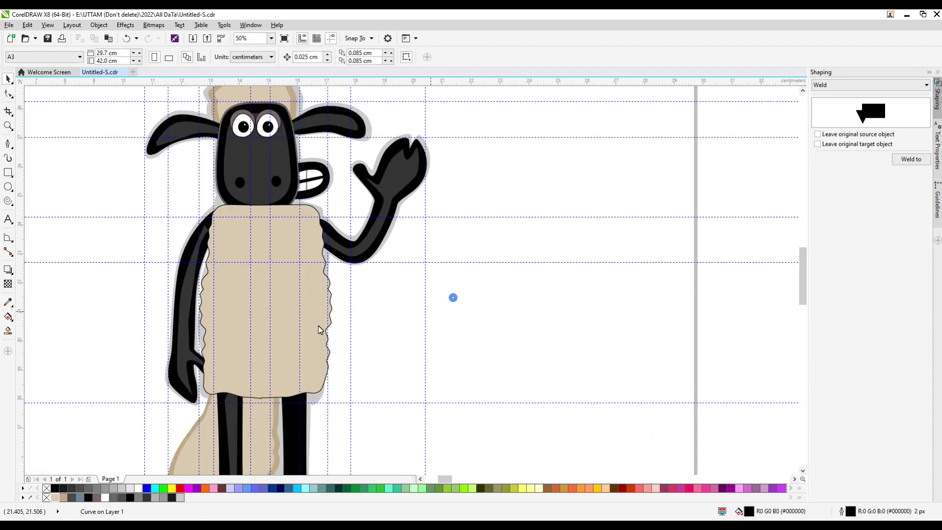
Clean up the surplus nodes along the body's upper edge behind the head
scroll(324, 280, down, 1)
click(416, 210)
click(284, 270)
key(F10)
scroll(275, 256, up, 3)
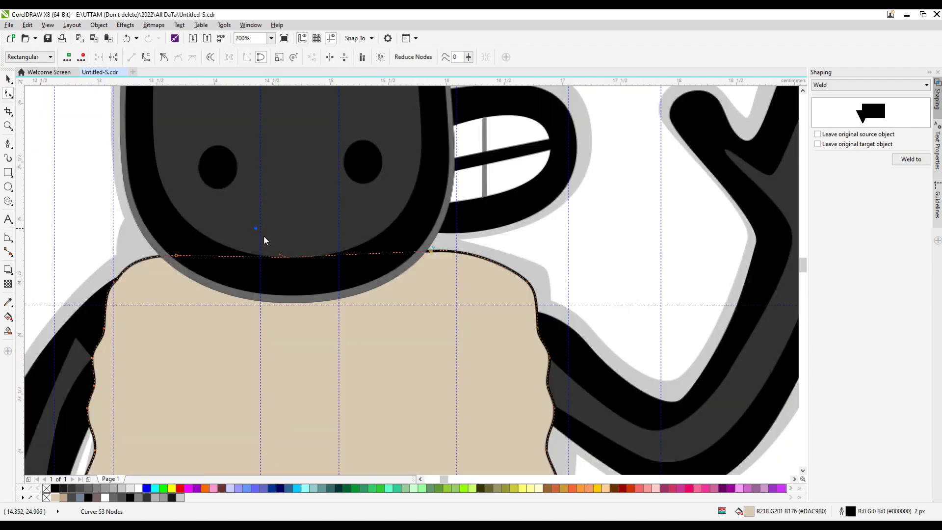
scroll(282, 254, down, 1)
Rework the waves on the lower part of the body's right edge so they differ from the left side
click(358, 426)
scroll(358, 426, up, 1)
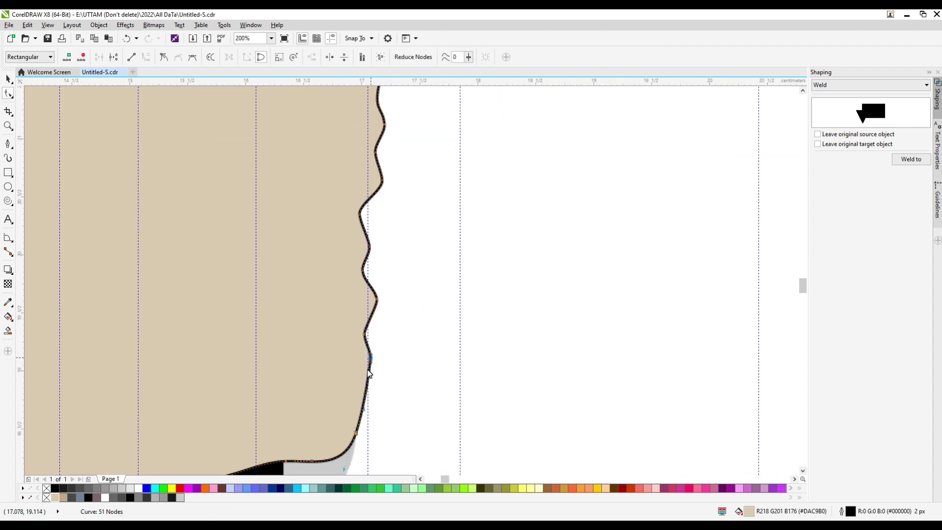
drag(376, 308, 343, 305)
scroll(347, 219, down, 3)
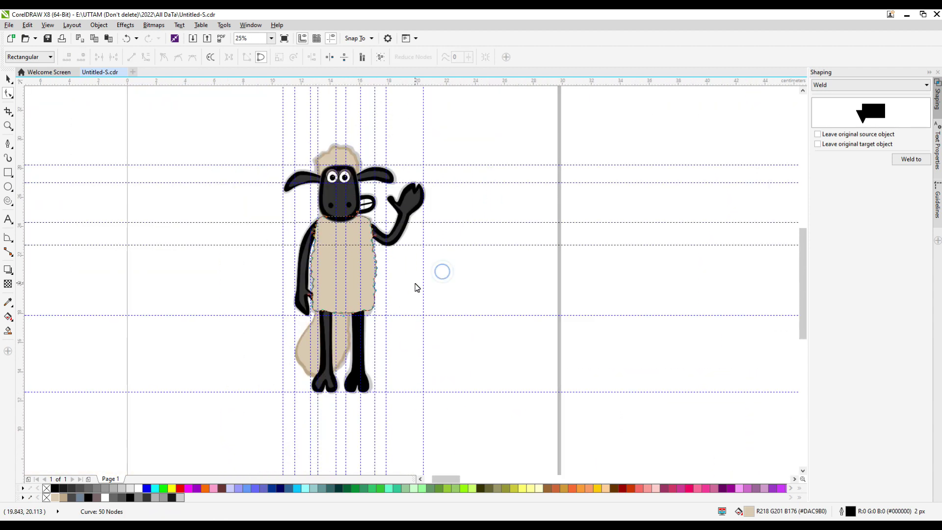
Add nodes along the tail's upper left edge and curve them into small wool-like waves
scroll(414, 286, up, 1)
click(9, 93)
scroll(286, 263, up, 3)
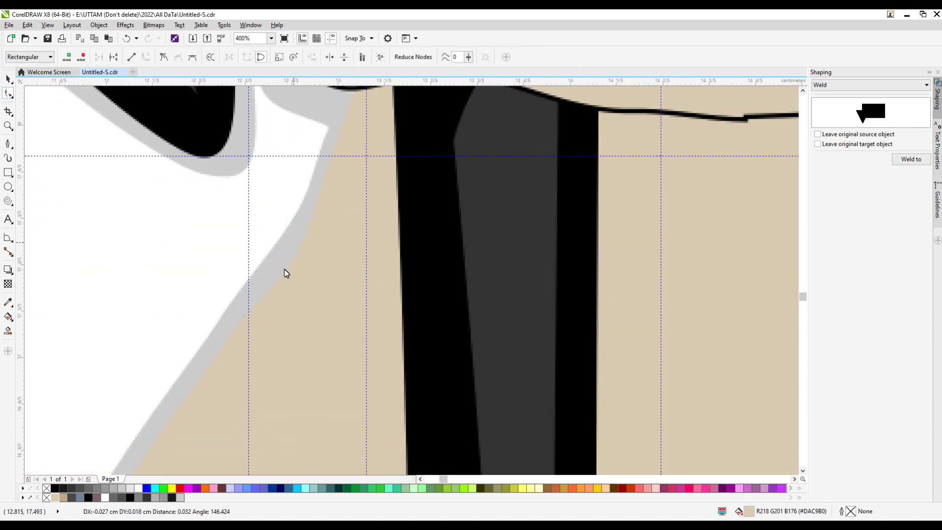
scroll(200, 374, down, 2)
scroll(213, 372, up, 2)
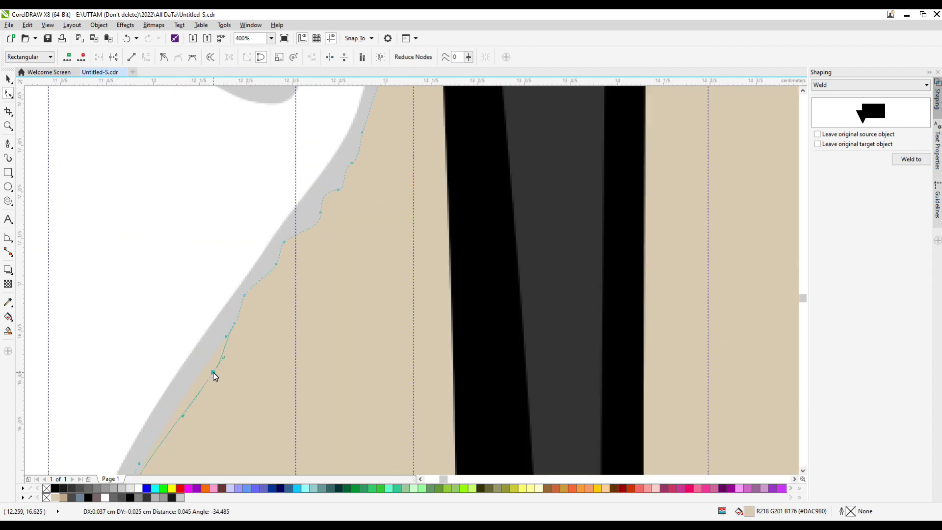
Continue the small waves farther down the tail's left side
scroll(213, 372, down, 2)
scroll(214, 378, up, 1)
drag(235, 323, 246, 327)
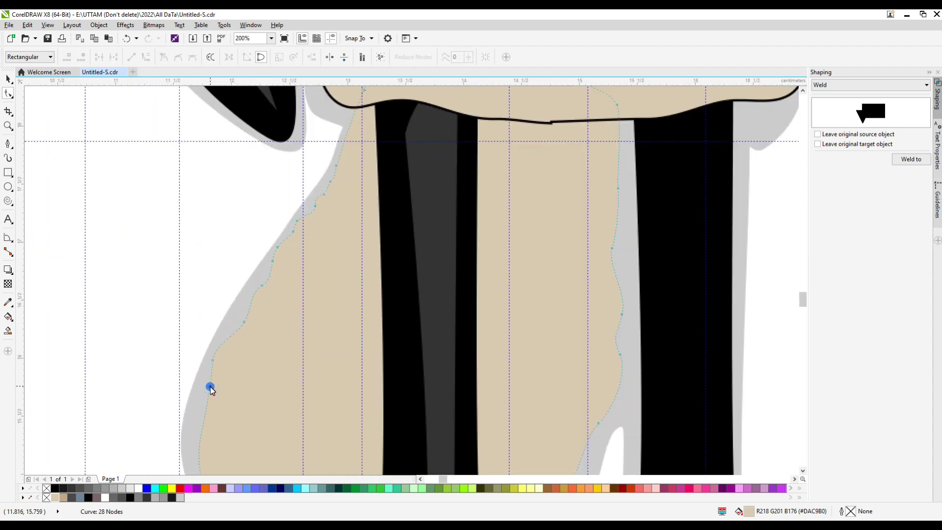
scroll(198, 332, down, 2)
scroll(192, 390, down, 1)
Reshape the body's lower edge to arch over both legs and dip between them
click(338, 331)
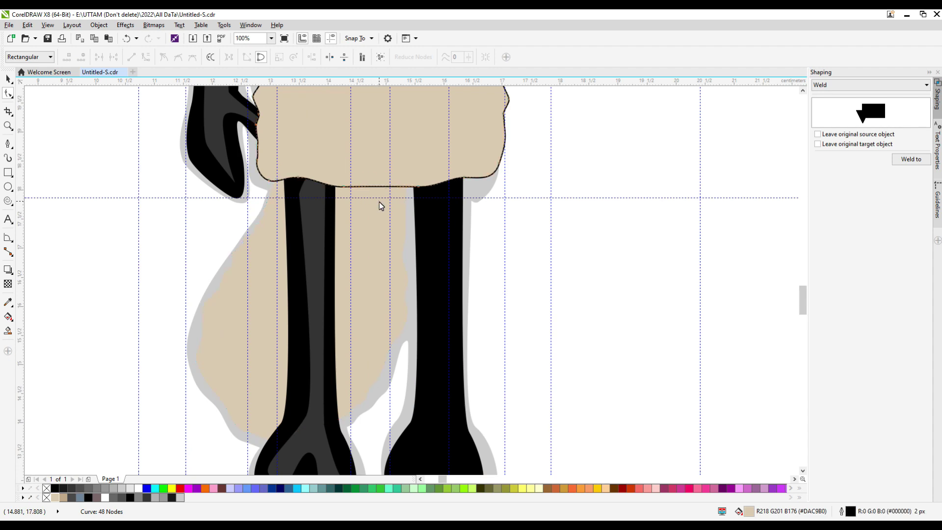
scroll(414, 190, up, 1)
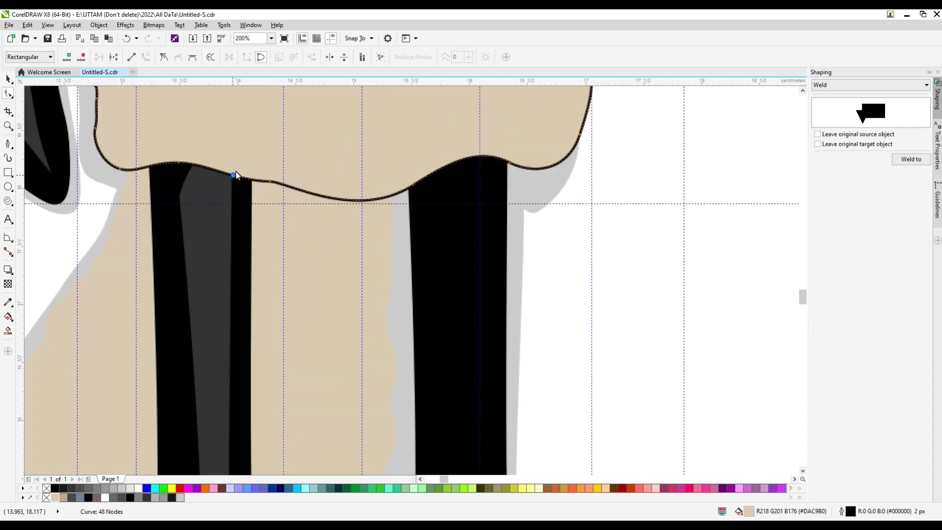
scroll(379, 256, down, 3)
Draw a connected row of eight downward scallops across the upper chest with the Pen tool
click(8, 144)
scroll(267, 178, up, 3)
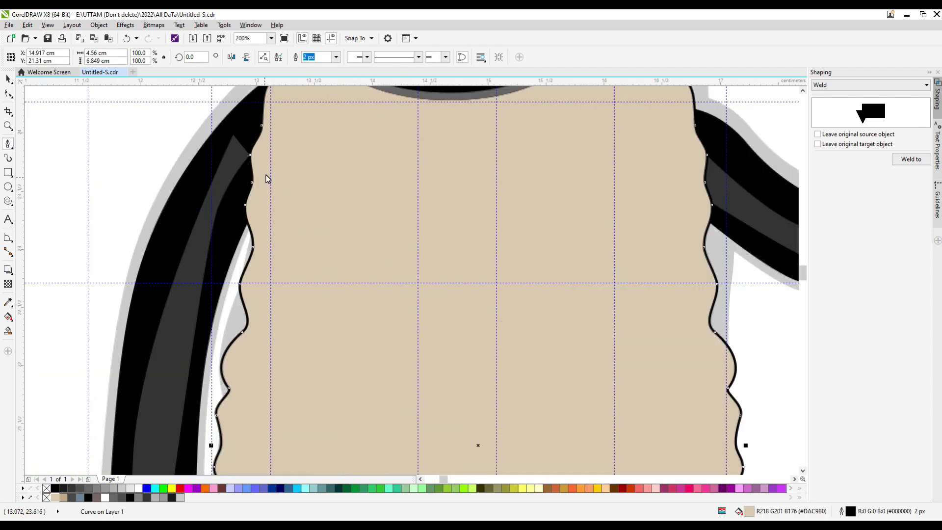
click(271, 152)
drag(289, 174, 314, 156)
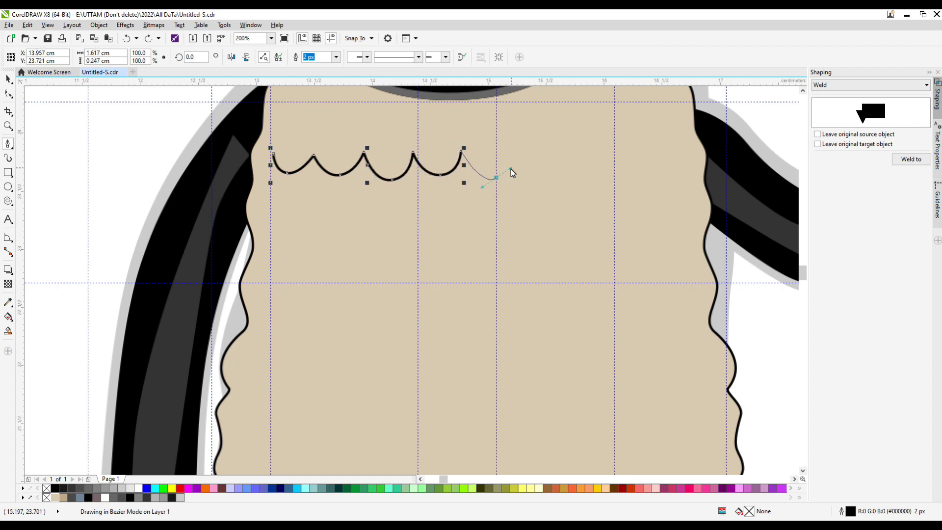
scroll(629, 186, down, 1)
scroll(629, 186, up, 1)
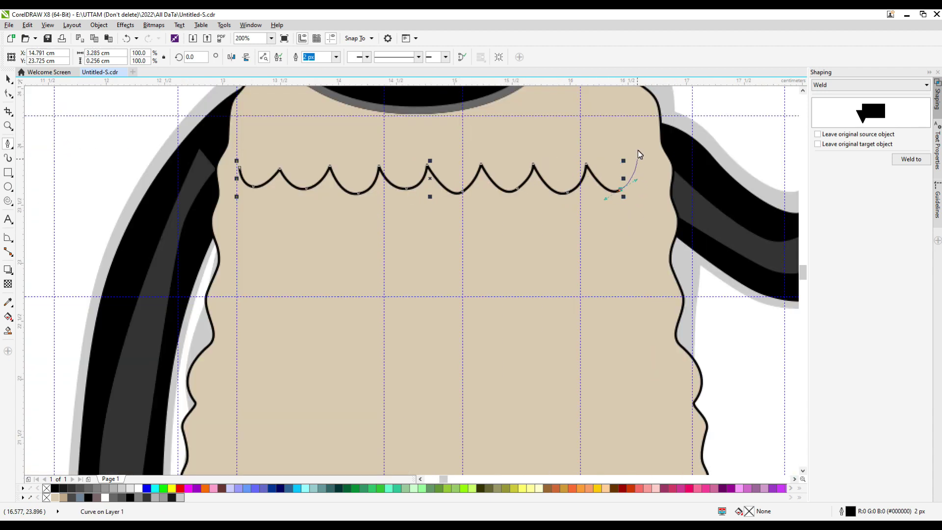
click(637, 146)
Duplicate the scalloped line slightly higher, adjust its ends to meet the original, and fill the band between both lines with Smart Fill
key(space)
drag(366, 196, 366, 179)
click(8, 93)
drag(639, 134, 638, 133)
key(space)
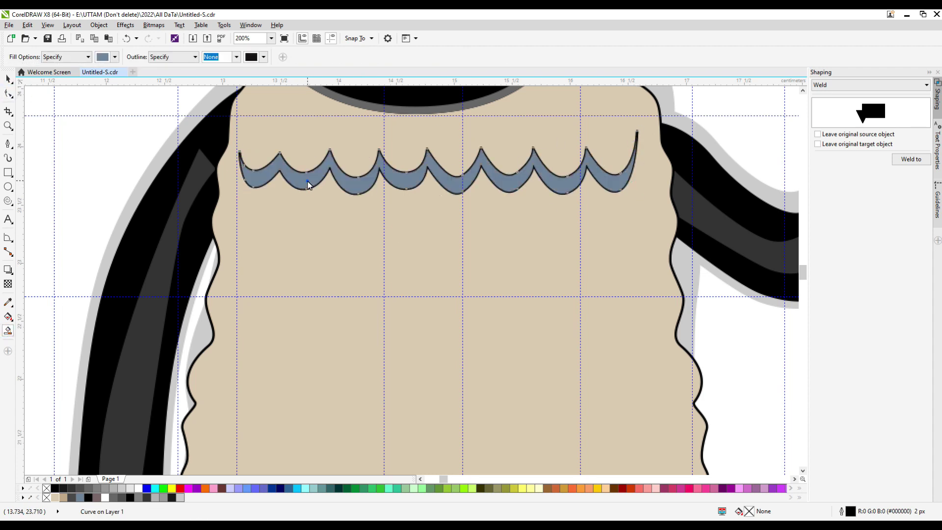
drag(258, 188, 259, 242)
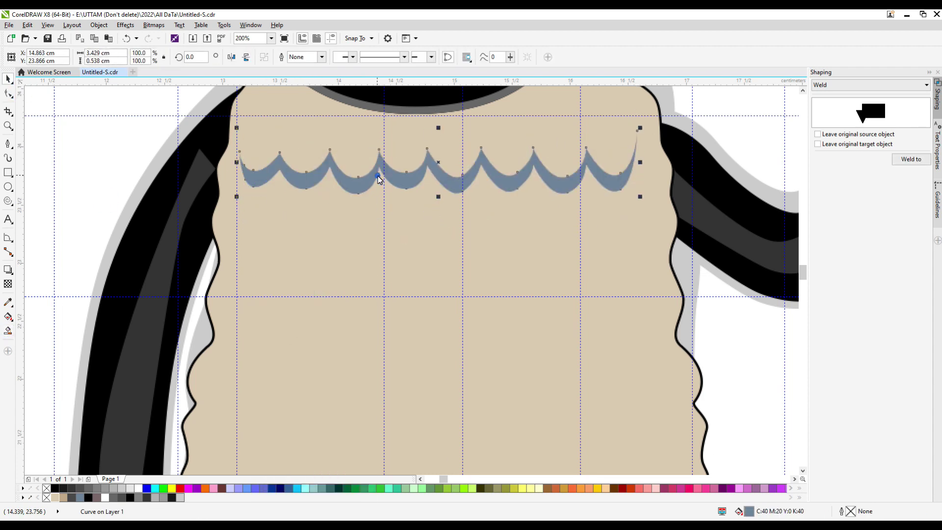
Color the scalloped band dark beige without an outline and stretch it to about 3.78 by 0.4 cm to span the chest
click(63, 497)
right_click(46, 497)
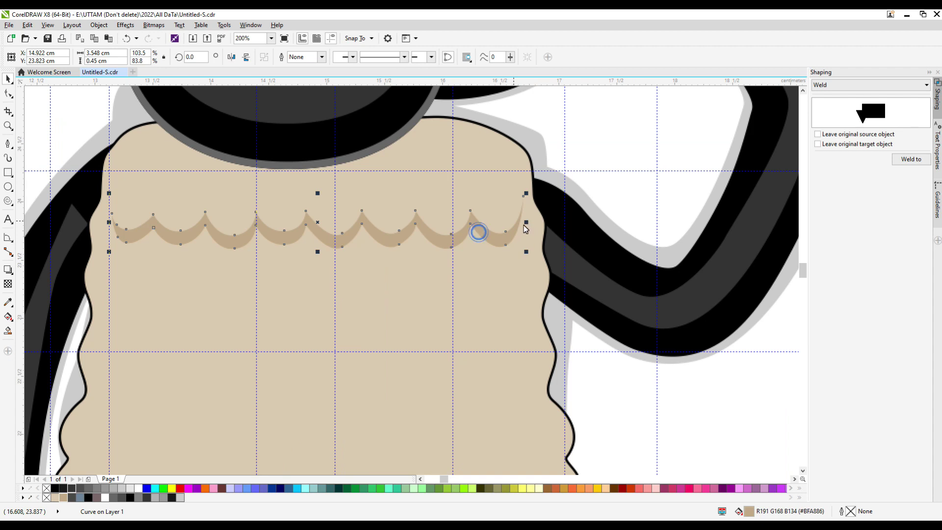
drag(515, 231, 320, 194)
scroll(355, 239, down, 2)
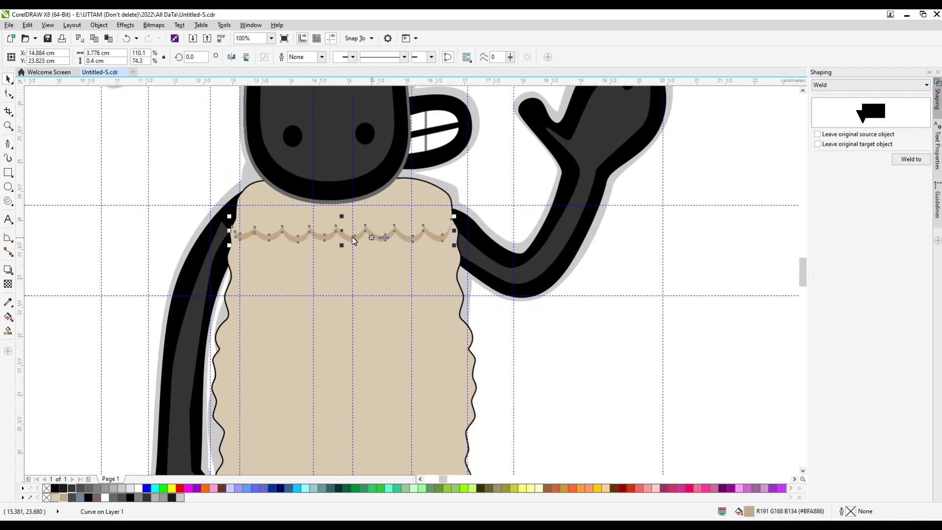
Duplicate the scalloped band at regular intervals down the body until there are eight rows
drag(351, 244, 337, 265)
right_click(336, 265)
shift+click(337, 246)
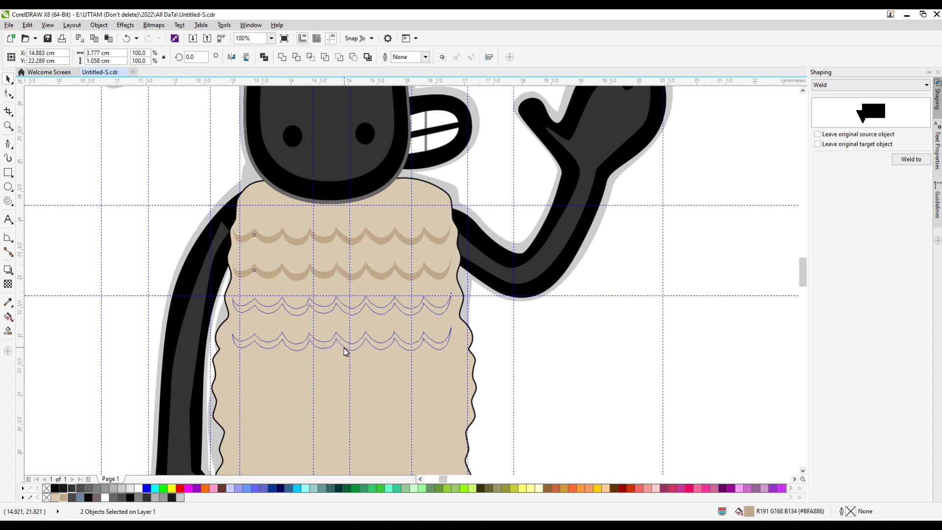
right_click(345, 352)
scroll(345, 351, down, 1)
drag(324, 281, 323, 380)
right_click(323, 380)
scroll(326, 382, down, 1)
scroll(314, 426, up, 1)
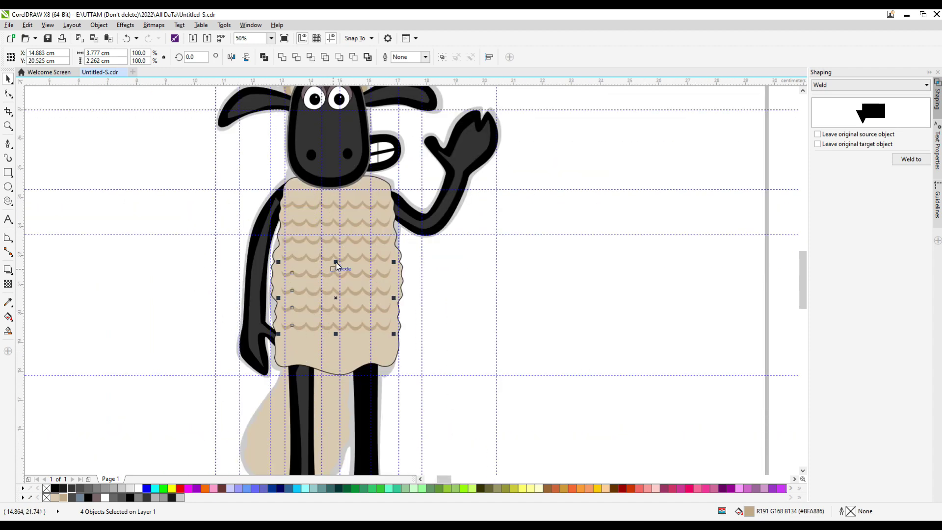
Add more scalloped rows down to the body's hem and adjust the lowest row's position
drag(337, 265, 346, 403)
scroll(375, 383, up, 2)
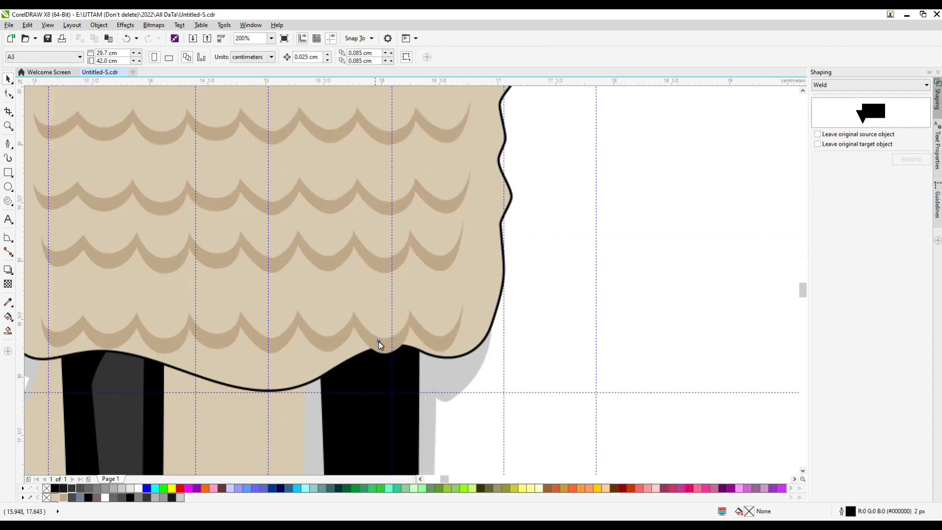
click(241, 296)
drag(322, 337, 326, 331)
Place a vertically flipped band above the head and trim it with rectangles on both sides down to a single scallop
scroll(327, 332, down, 3)
scroll(368, 309, up, 1)
click(351, 403)
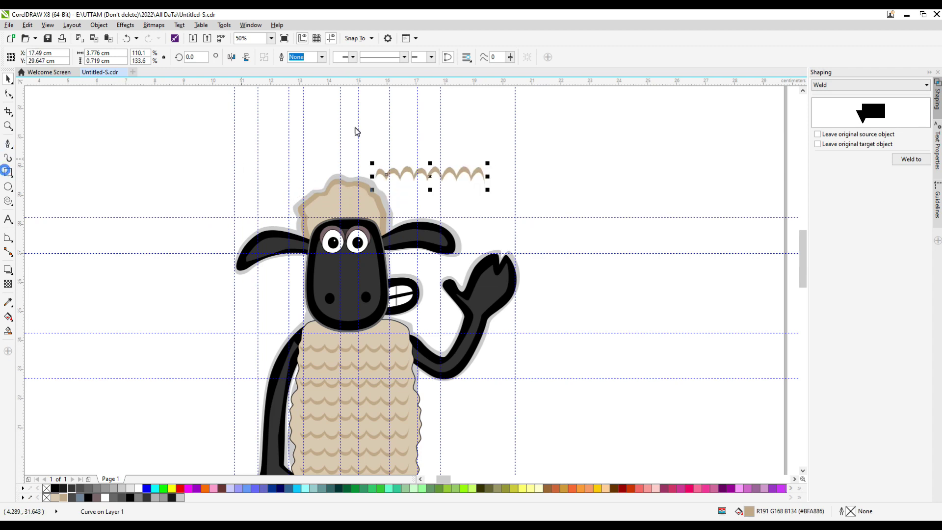
drag(313, 131, 415, 218)
drag(507, 146, 439, 214)
shift+click(410, 170)
scroll(446, 189, up, 1)
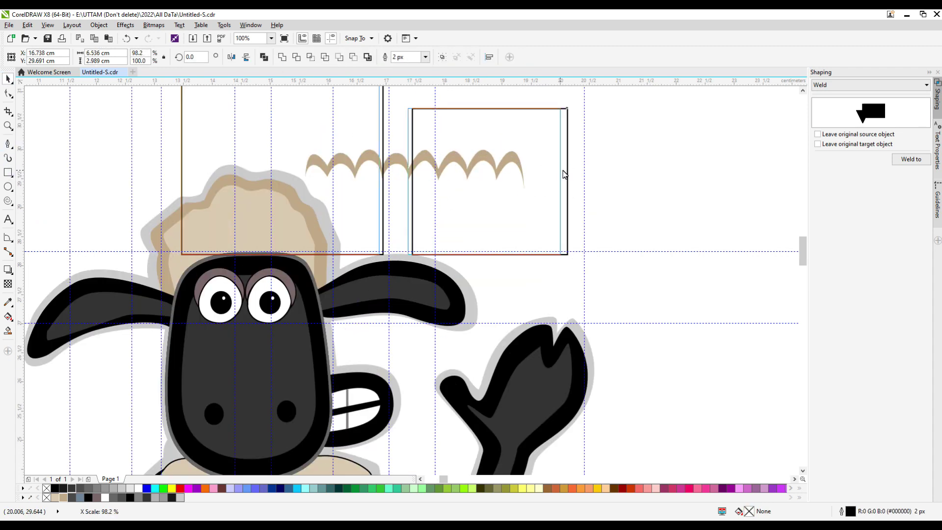
click(425, 206)
drag(407, 87, 602, 260)
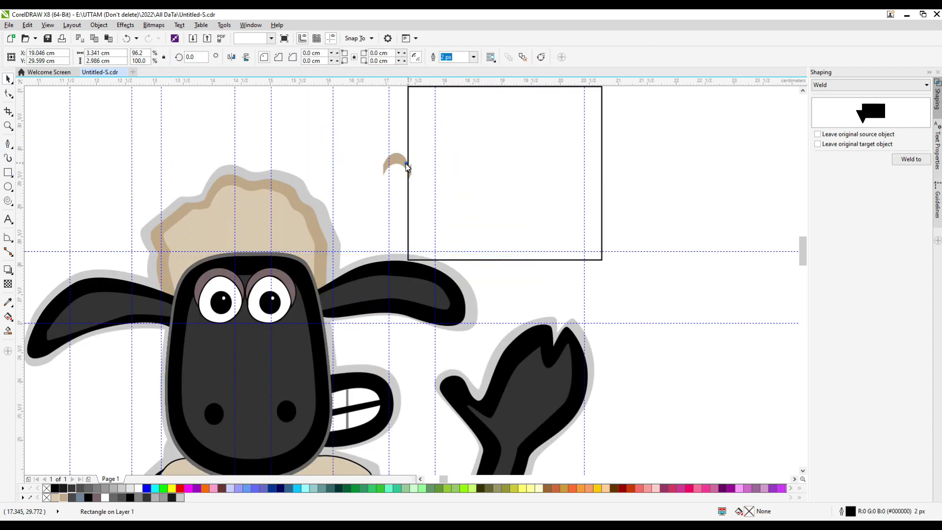
shift+click(407, 166)
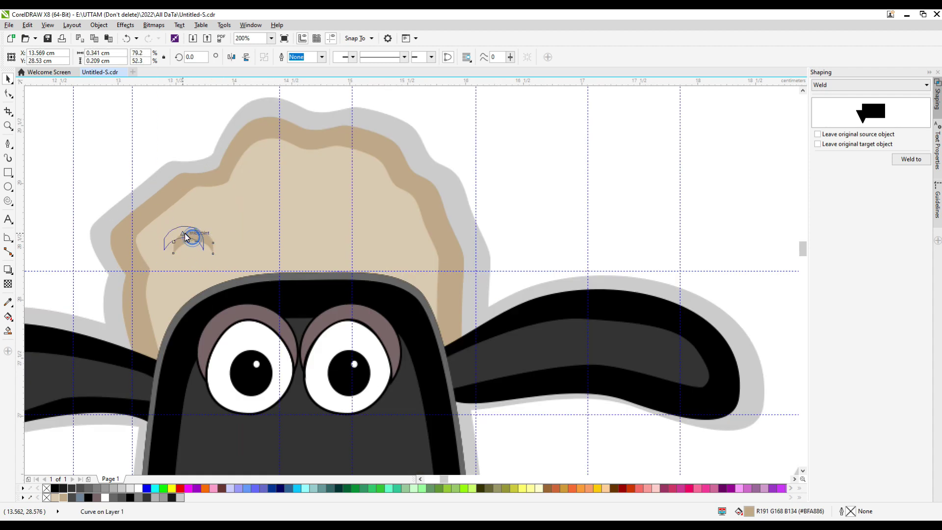
Shrink the single scallop onto the head wool and arrange rotated copies into an arched row across it
shift+click(185, 237)
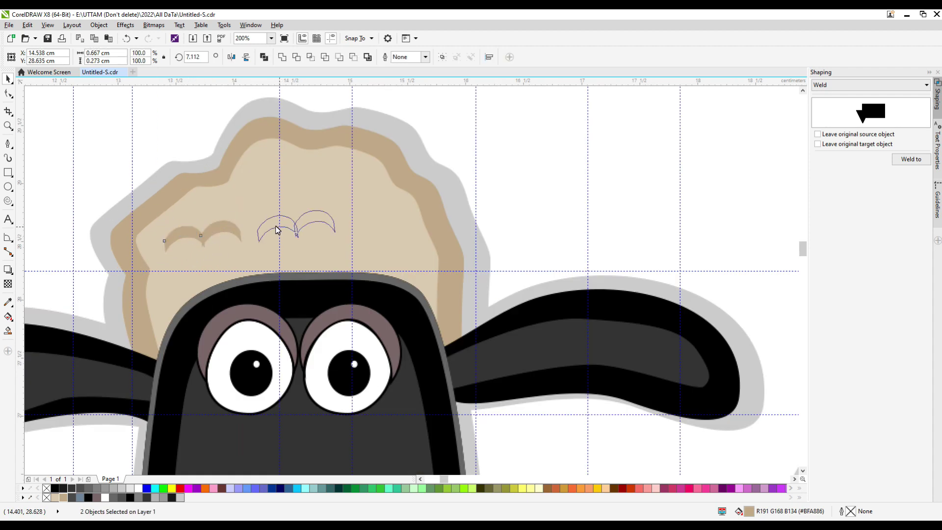
key(ctrl+l)
scroll(257, 216, up, 4)
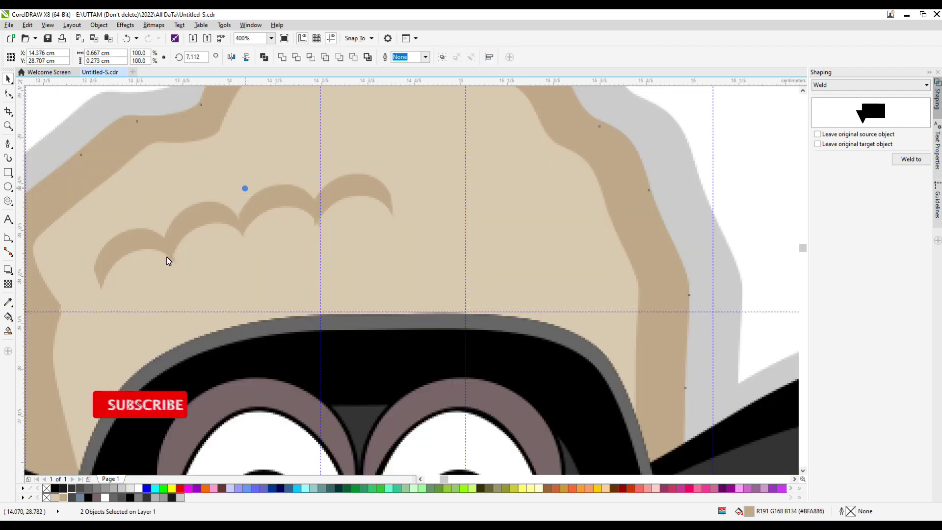
scroll(169, 258, down, 2)
key(ctrl+z)
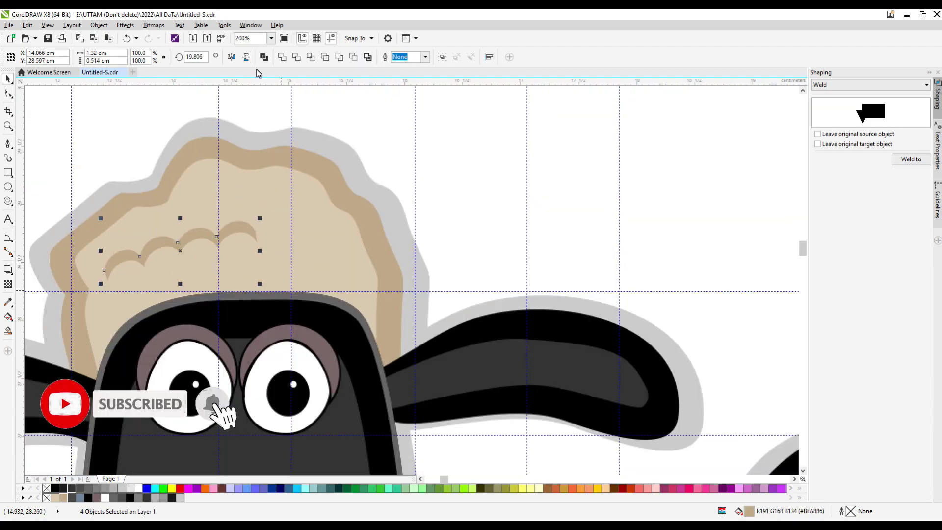
key(ctrl+z)
scroll(217, 218, up, 4)
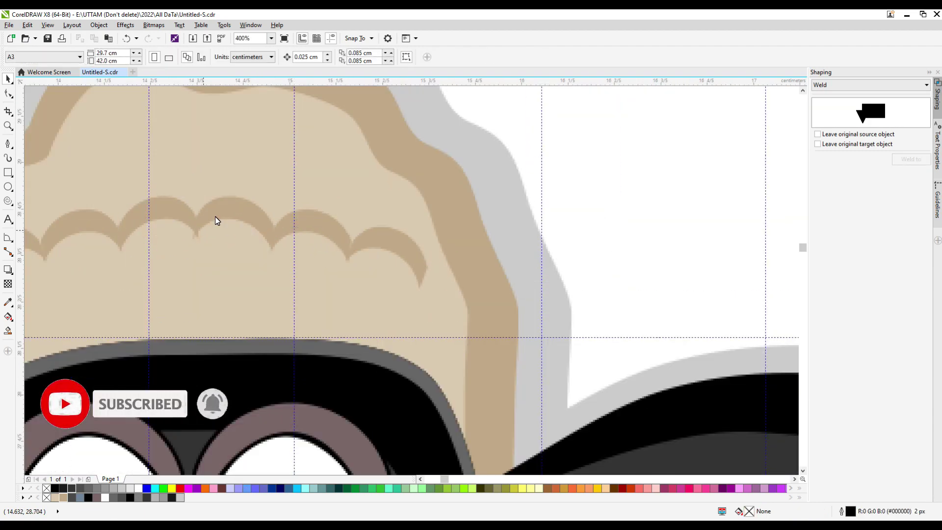
key(ctrl+l)
scroll(211, 236, down, 4)
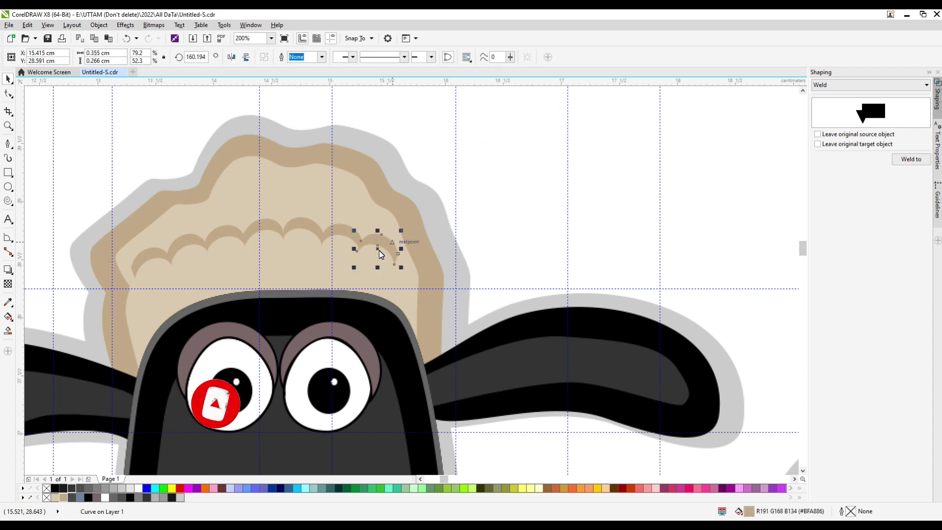
Weld the head scallops into one curve and delete the stray nodes at the joints on its right side
key(F10)
scroll(253, 246, up, 4)
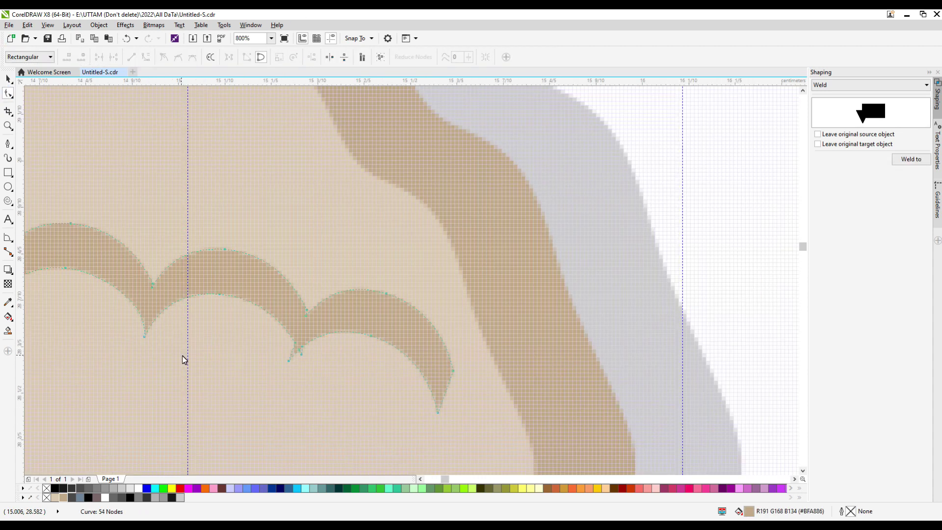
double_click(382, 327)
scroll(343, 346, up, 2)
scroll(373, 346, down, 3)
drag(192, 326, 209, 285)
key(Delete)
Delete the remaining stray nodes at the scallop joints toward the left end of the head row
scroll(146, 303, up, 1)
click(177, 298)
key(Delete)
scroll(187, 285, up, 1)
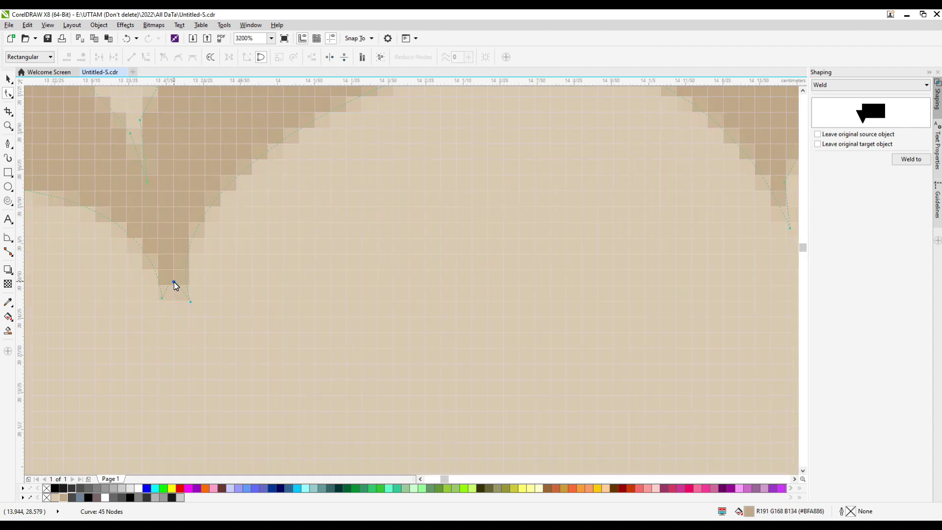
key(Delete)
scroll(299, 244, down, 2)
scroll(292, 248, up, 1)
scroll(277, 219, up, 1)
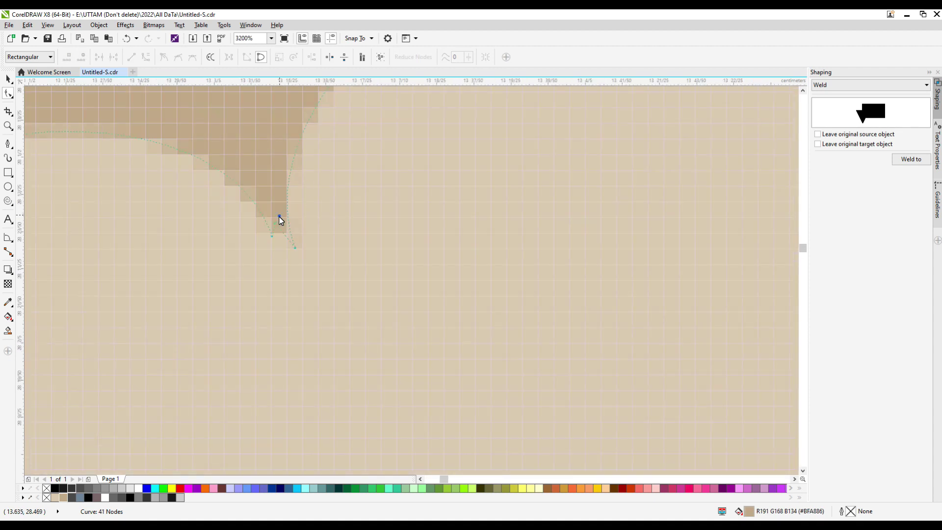
scroll(77, 291, down, 4)
scroll(242, 278, up, 2)
scroll(260, 235, down, 2)
Stack narrower copies of the arched row higher in the head wool, making the top one about 1.89 cm wide
key(space)
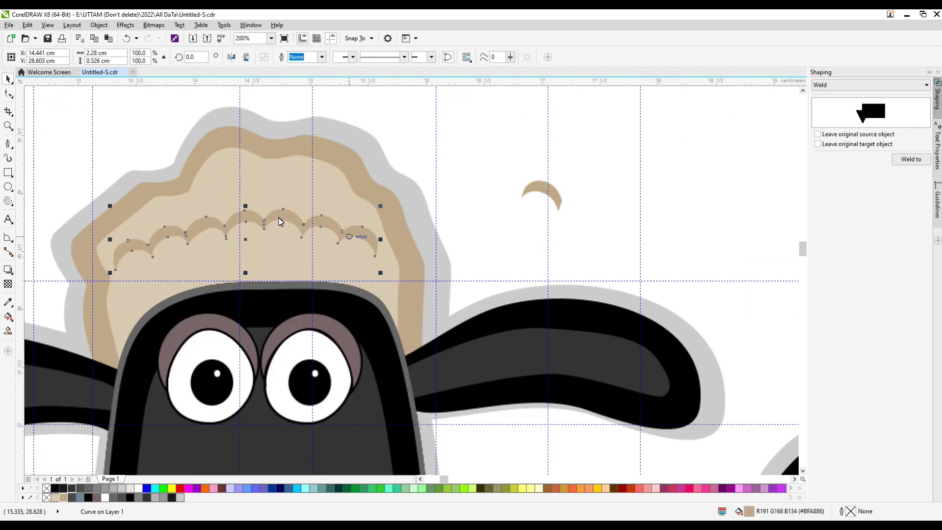
drag(382, 278, 357, 278)
drag(235, 261, 248, 181)
drag(378, 198, 358, 198)
scroll(295, 186, down, 2)
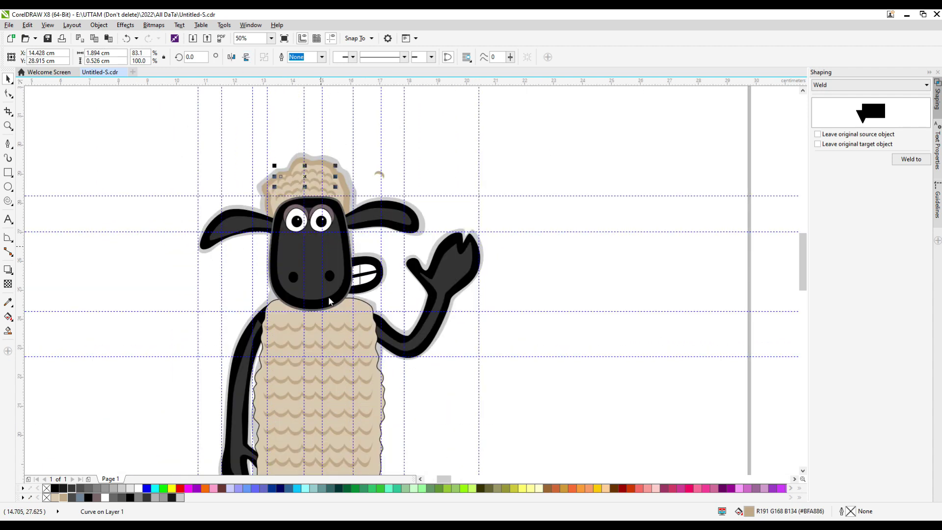
Flip a copy of the head row vertically, place it on the upper chest, and widen it to about 3.63 cm with a slight tilt
click(246, 57)
drag(204, 289, 291, 344)
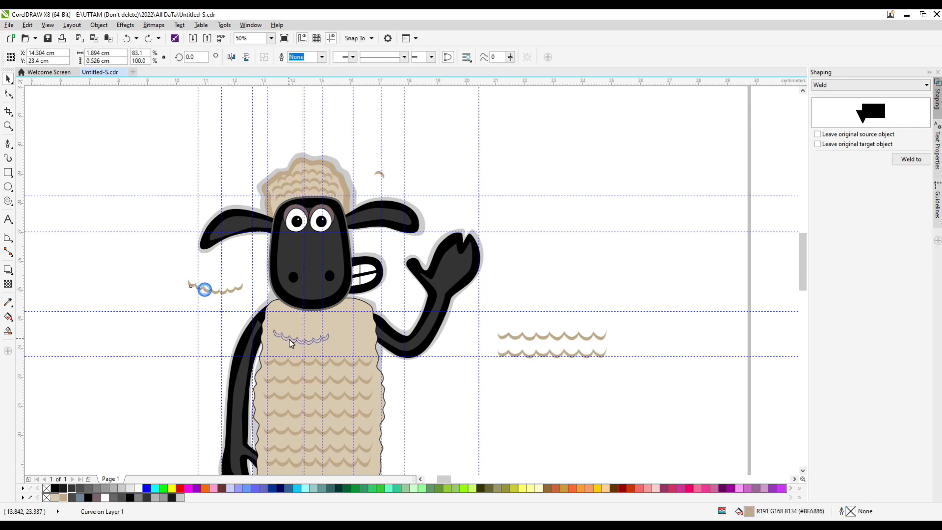
drag(366, 335, 369, 332)
scroll(369, 332, up, 1)
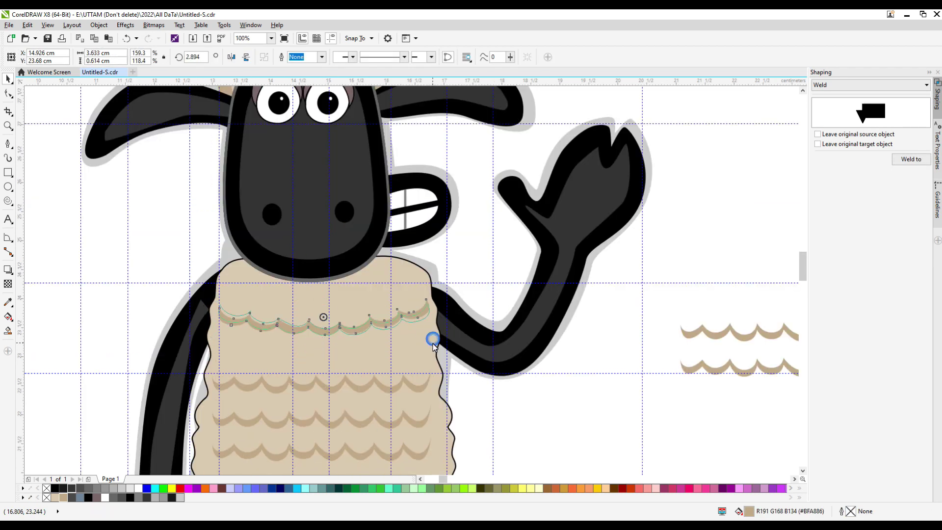
Remove the straight bands from the body and stack copies of the curved row into four rows on the upper chest
shift+click(351, 318)
scroll(204, 298, down, 2)
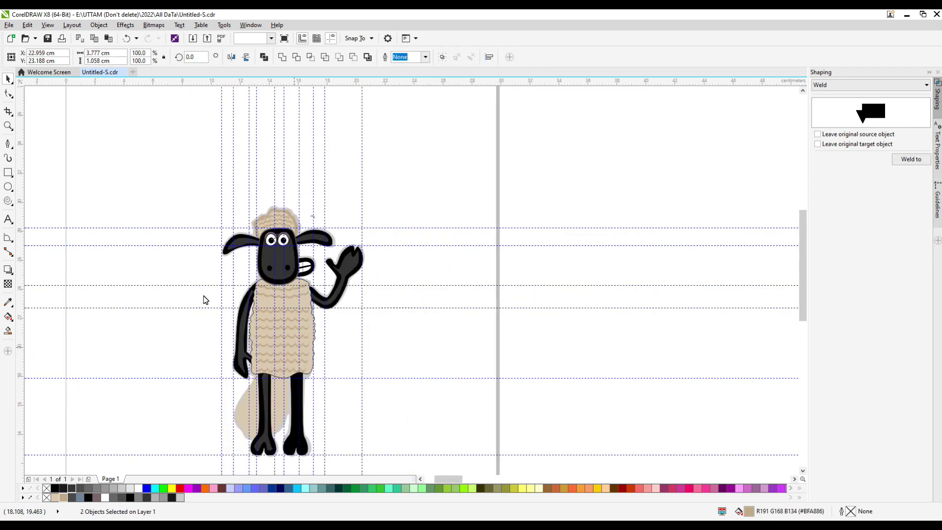
scroll(219, 273, up, 1)
click(304, 330)
scroll(325, 324, up, 1)
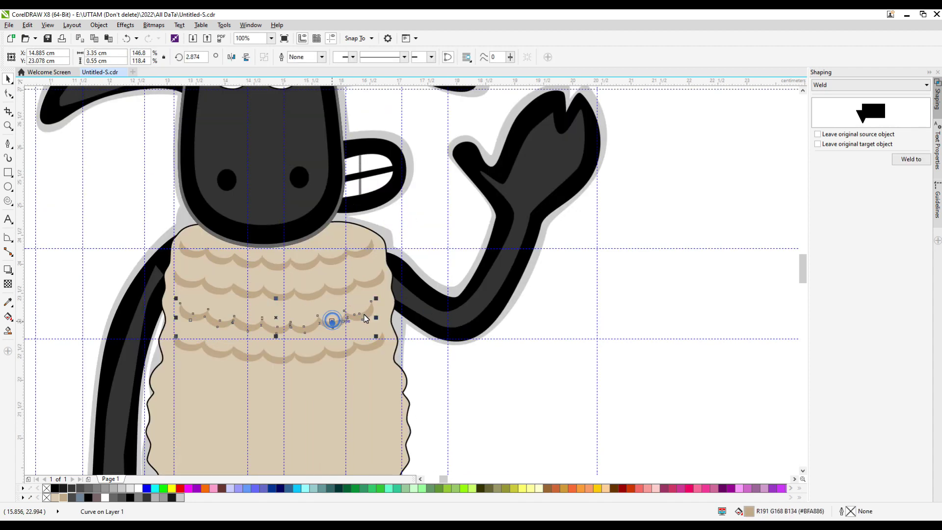
Copy the curved rows down to the body's hem and widen the lowest three to about 4.05 cm
scroll(321, 270, down, 1)
shift+click(275, 339)
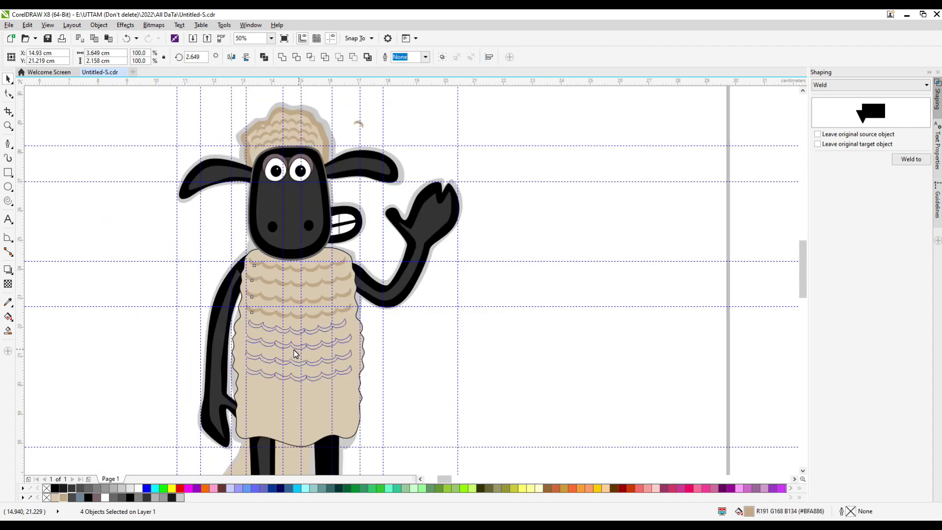
drag(296, 354, 304, 348)
scroll(301, 357, down, 1)
scroll(357, 376, up, 1)
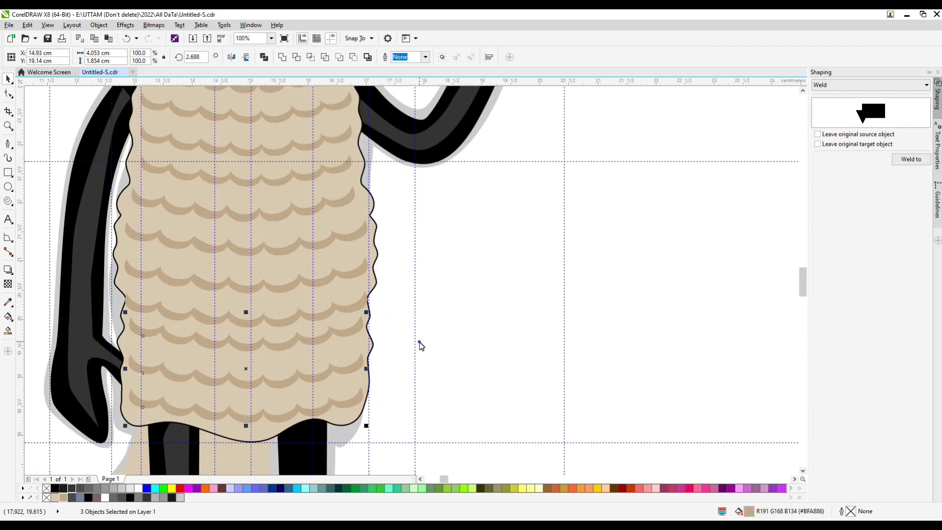
Examine the wave tips of a middle row on the body for untidy nodes
scroll(418, 343, up, 1)
key(Escape)
scroll(238, 384, down, 2)
scroll(309, 308, up, 1)
click(341, 288)
scroll(320, 294, up, 3)
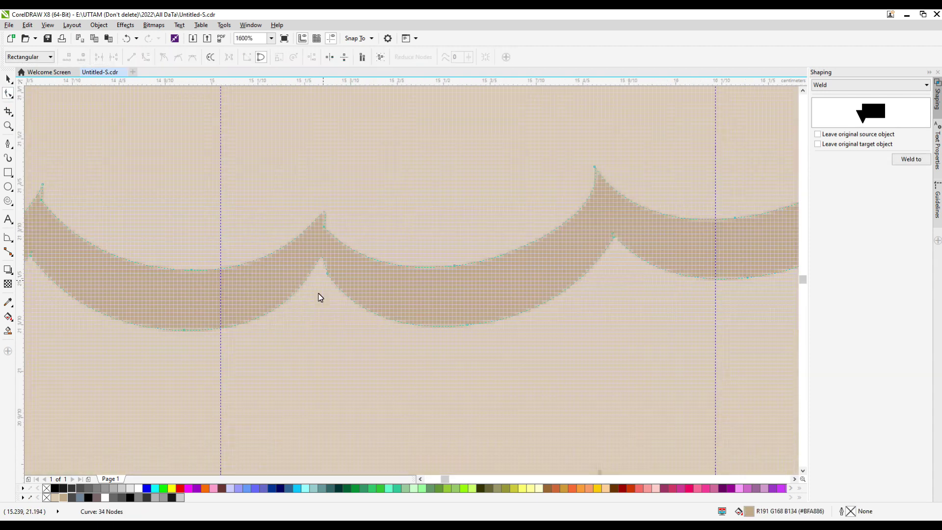
scroll(322, 278, down, 1)
scroll(306, 233, up, 1)
scroll(307, 242, down, 1)
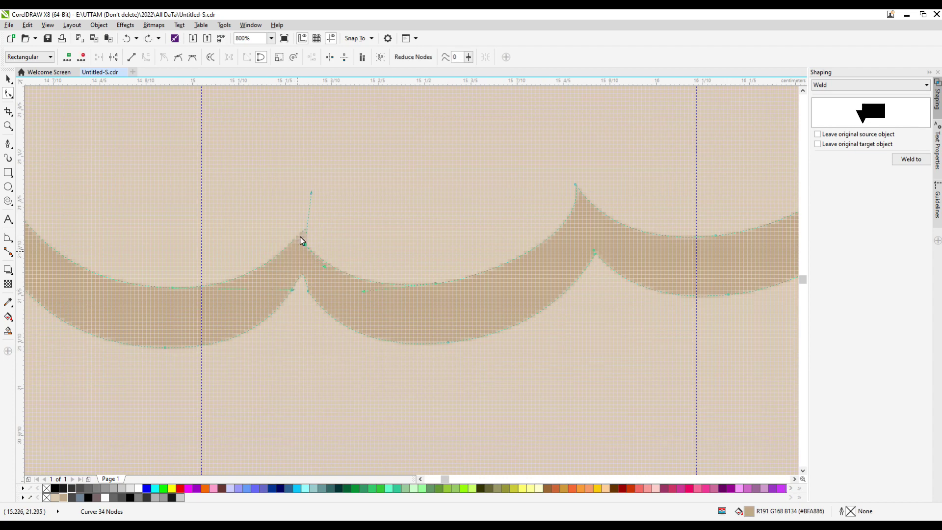
scroll(362, 269, down, 5)
key(Escape)
key(space)
Copy the tail to the blank area beside the figure and place the spare scallop on the copy, rotated to about 145 degrees
scroll(322, 311, up, 1)
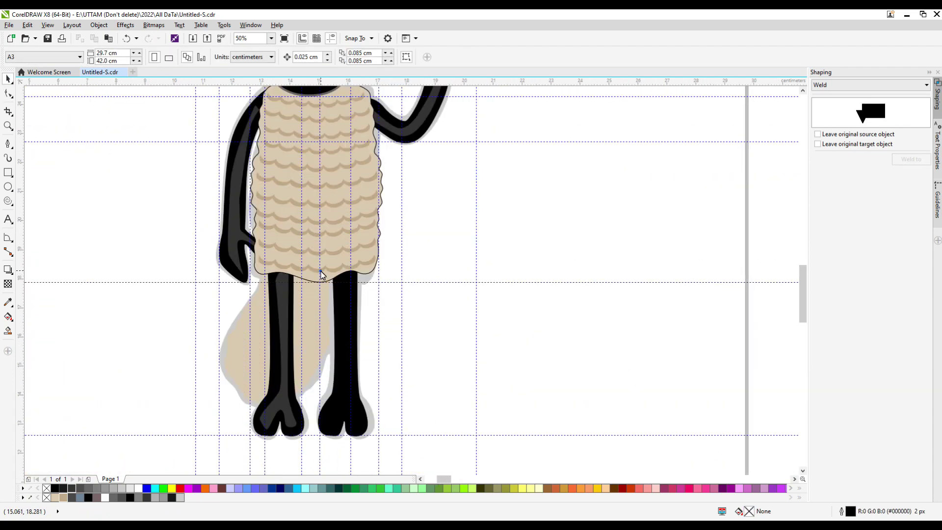
click(322, 275)
click(254, 344)
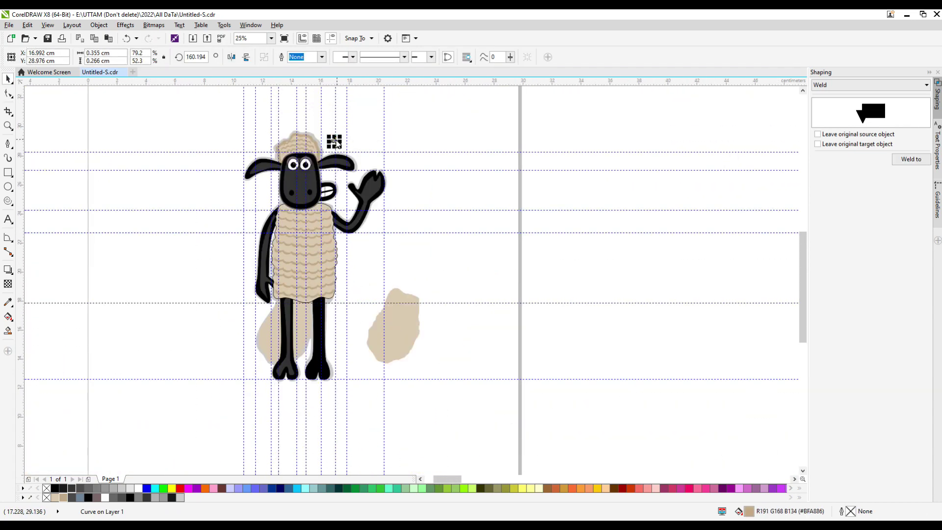
click(385, 329)
scroll(390, 326, up, 2)
scroll(395, 365, up, 1)
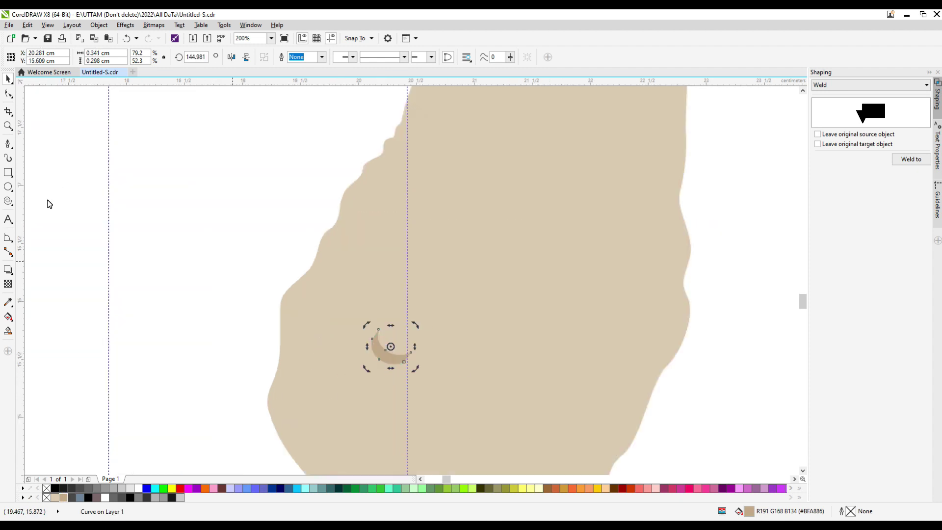
Duplicate the scallop on the tail copy, rotating copies to about 85 and 105 degrees and joining them end to end near the lower-left edge
click(8, 172)
drag(405, 337, 429, 382)
click(295, 60)
scroll(253, 365, down, 3)
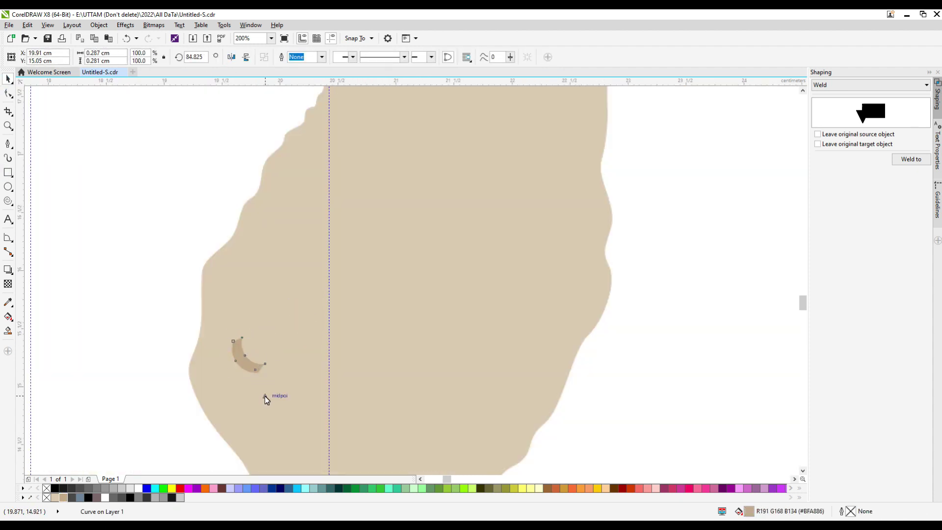
key(ctrl+d)
scroll(288, 389, up, 2)
scroll(288, 383, up, 2)
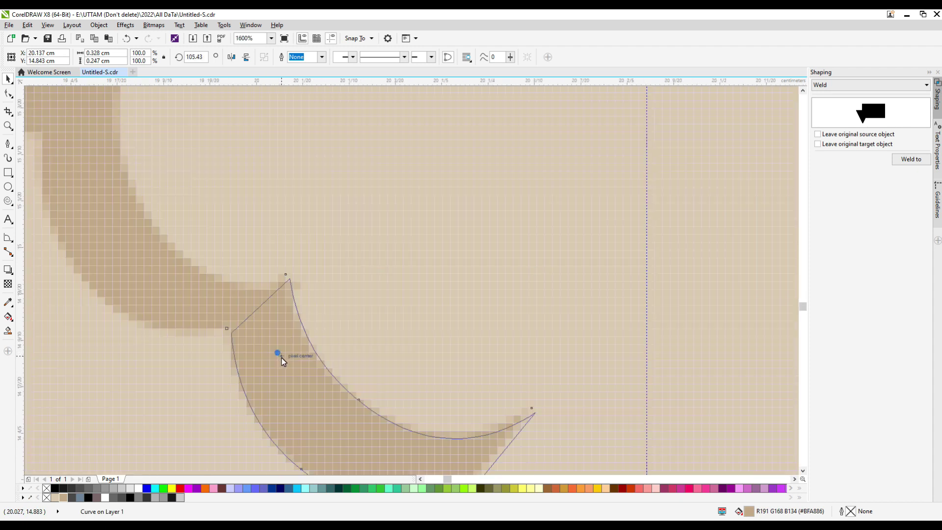
drag(280, 358, 227, 330)
scroll(227, 330, down, 2)
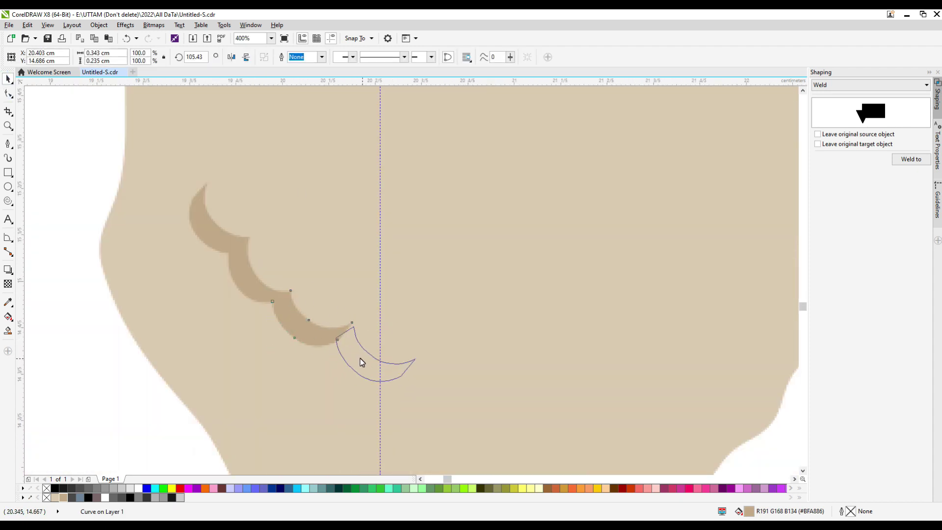
Extend the scallop chain across the lower part of the tail copy to seven scallops
scroll(362, 362, down, 2)
scroll(329, 345, up, 2)
drag(330, 345, 454, 407)
drag(599, 316, 353, 437)
scroll(445, 392, down, 2)
drag(302, 370, 303, 369)
scroll(321, 344, up, 1)
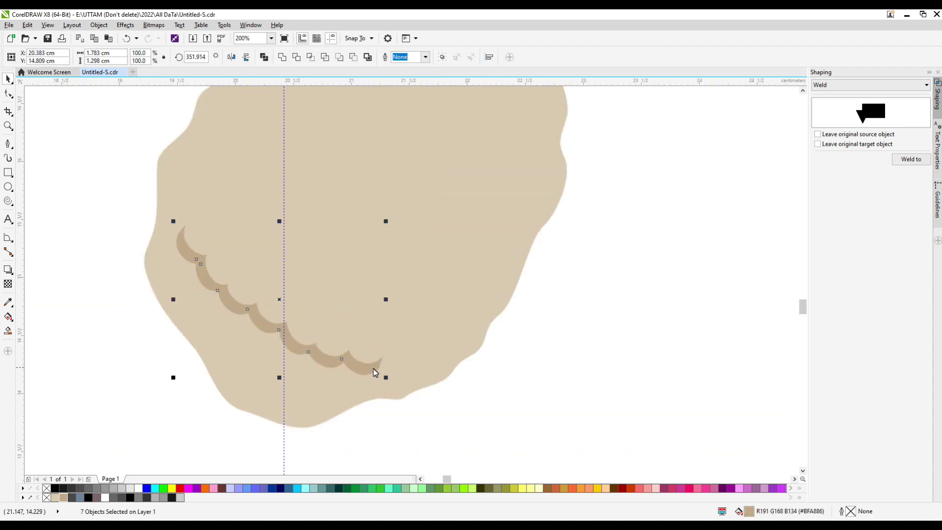
Tighten the joints between the tail's scallops and add an eighth scallop at the row's right end
scroll(206, 286, up, 1)
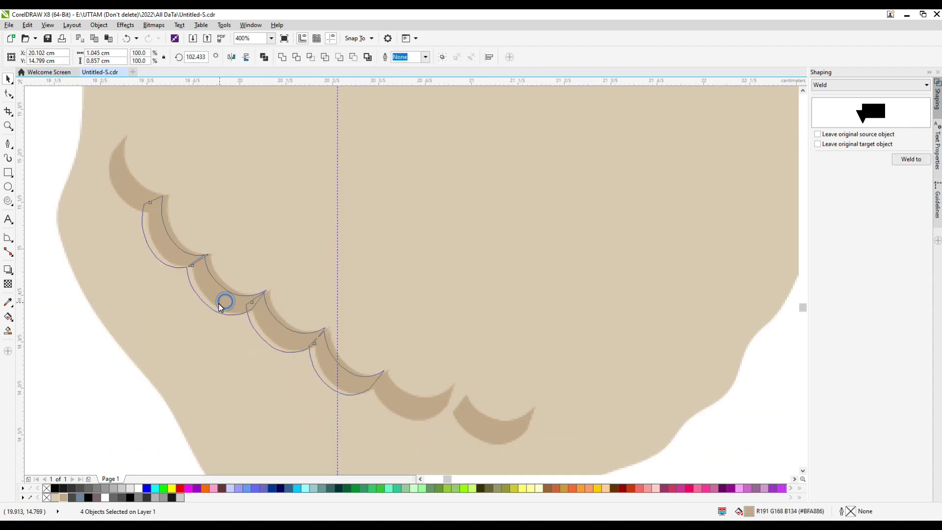
scroll(225, 301, down, 2)
scroll(301, 341, up, 3)
click(301, 341)
scroll(492, 406, down, 2)
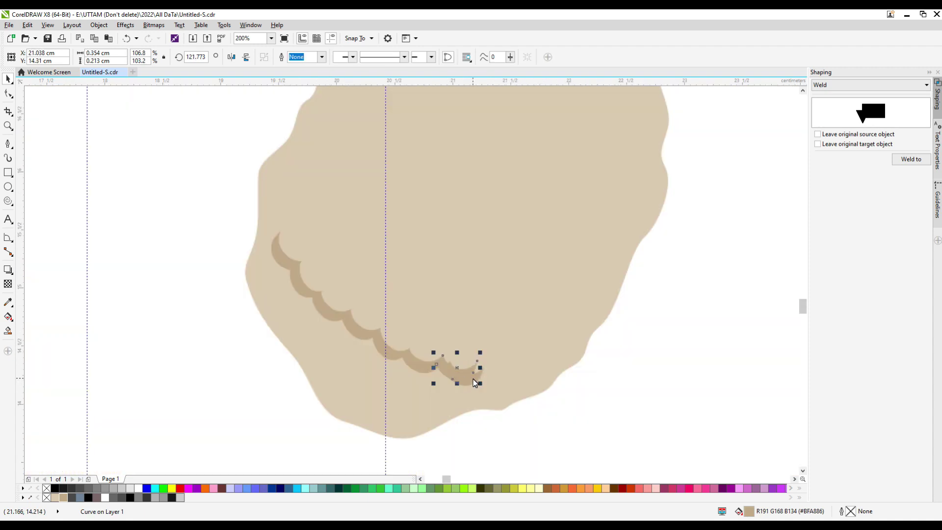
scroll(480, 383, up, 1)
drag(480, 383, 531, 381)
scroll(531, 381, down, 1)
Combine the eight scallops into one row and stack copies upward into six rows on the tail copy
drag(176, 200, 353, 419)
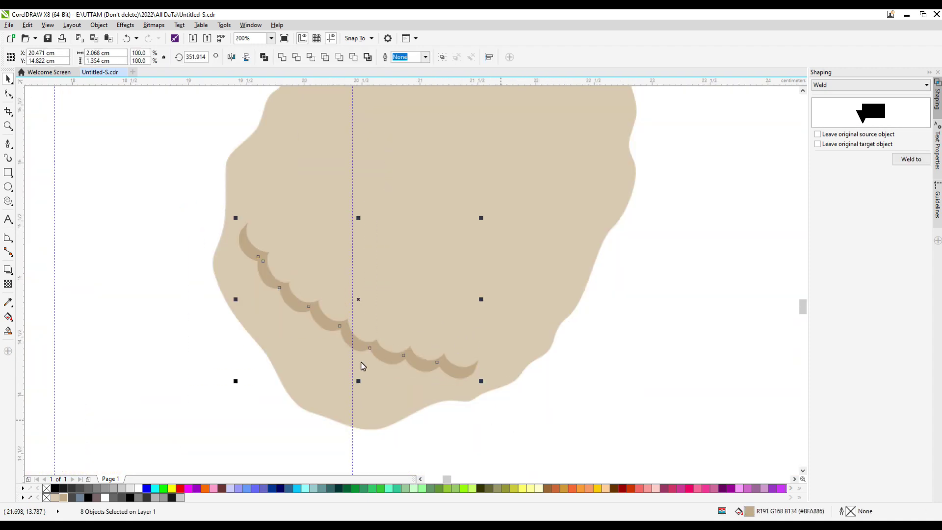
key(ctrl+l)
scroll(363, 366, down, 1)
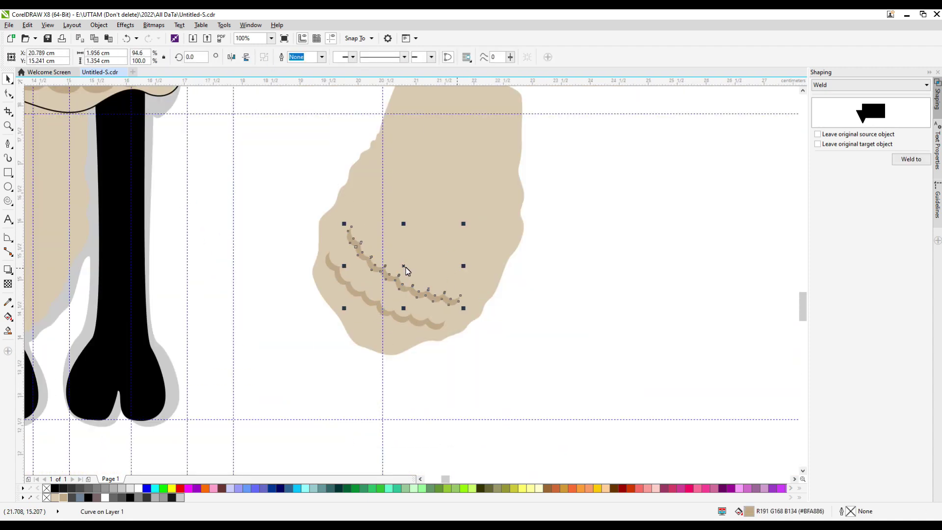
scroll(368, 304, down, 1)
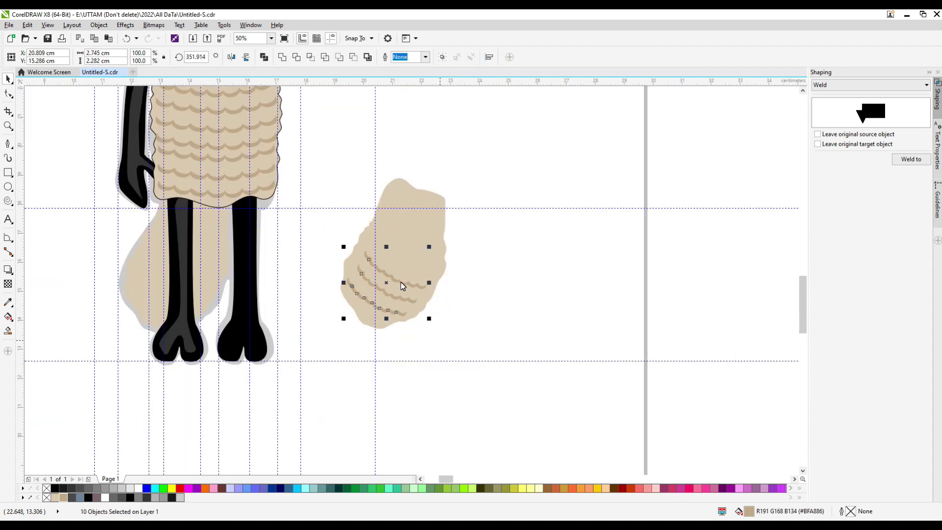
scroll(409, 245, up, 1)
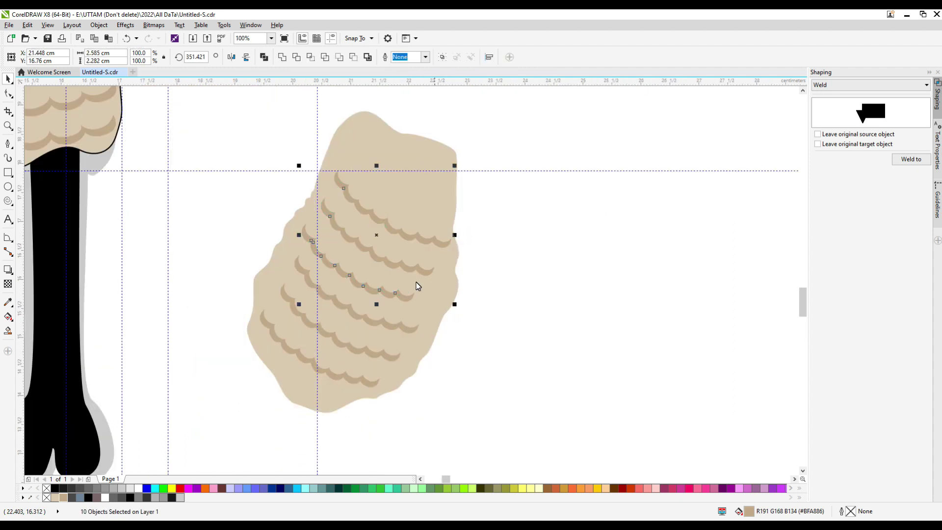
Refit the middle scallop rows to the tail's width and copy the top row into two more rows up to the tail's upper end
drag(273, 221, 418, 314)
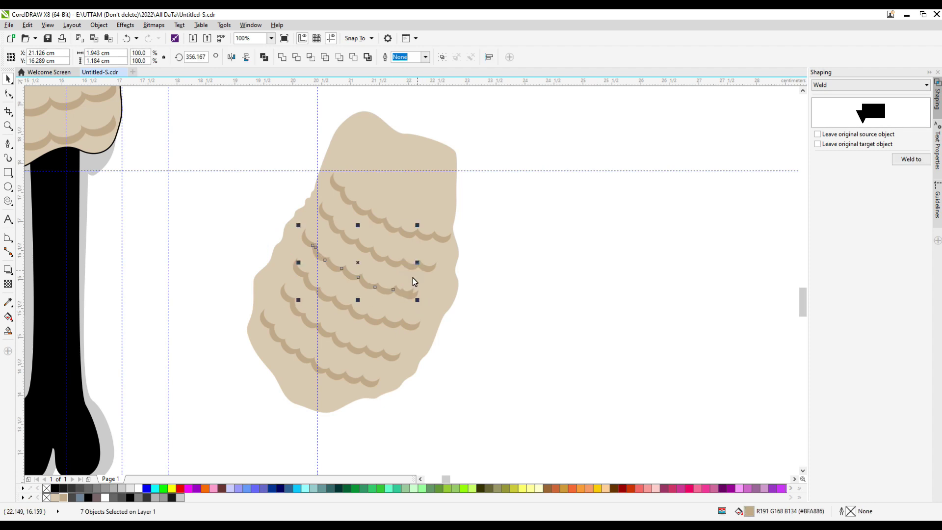
scroll(397, 300, up, 1)
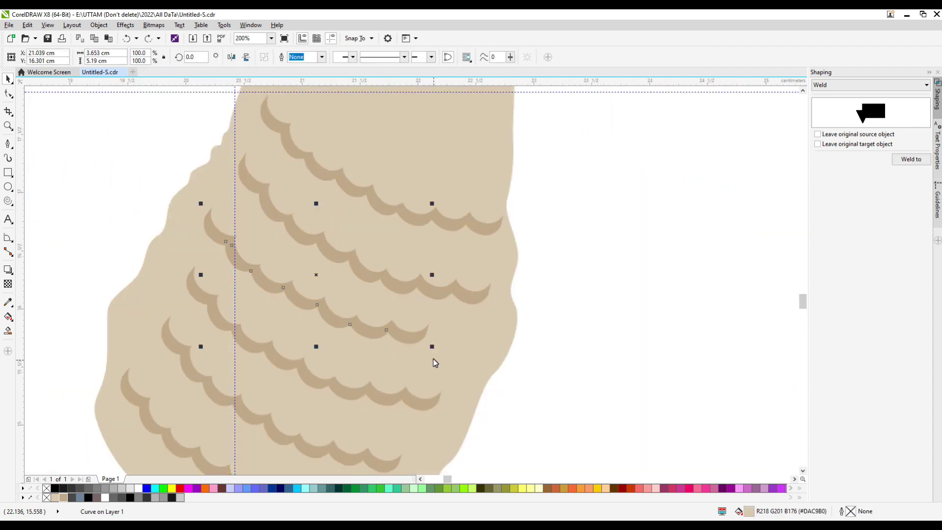
scroll(184, 263, down, 1)
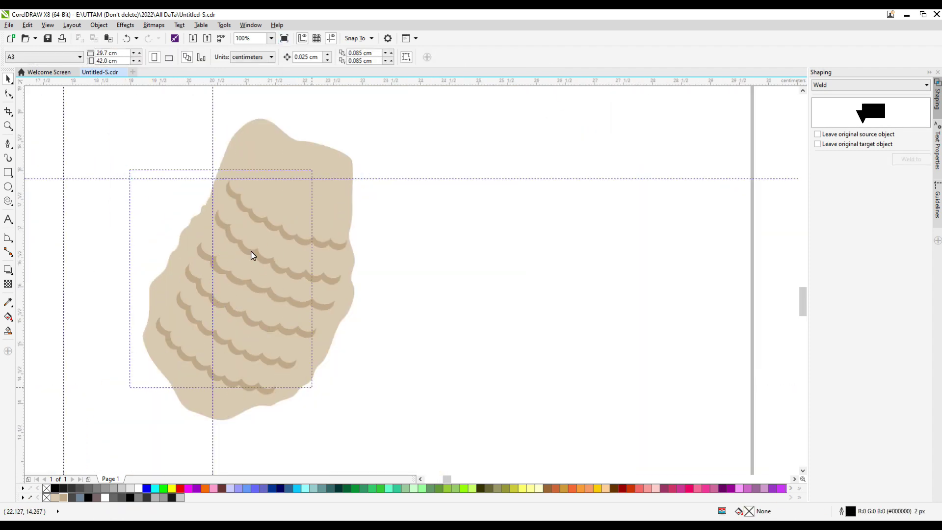
click(253, 218)
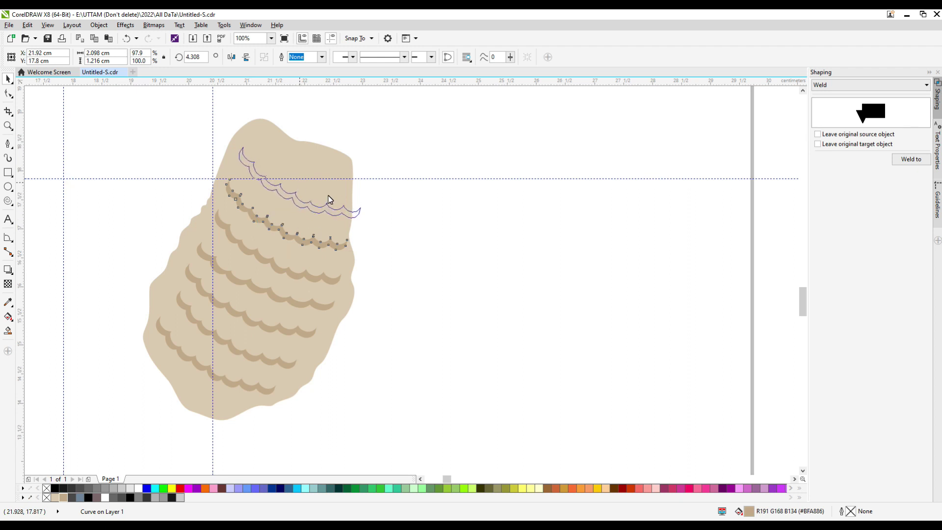
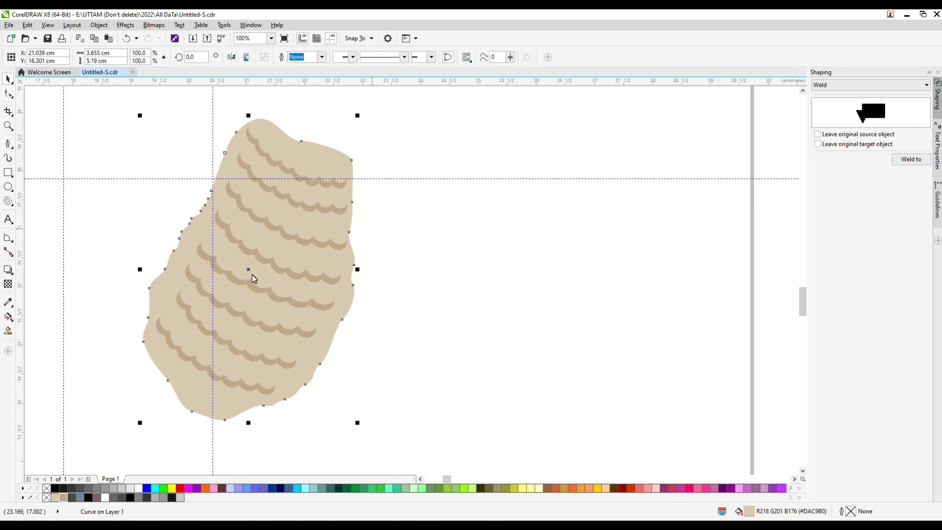
Copy the plain tail shape aside, trim it with a slightly smaller duplicate, and fill the remaining rim dark beige
drag(254, 279, 490, 292)
click(73, 497)
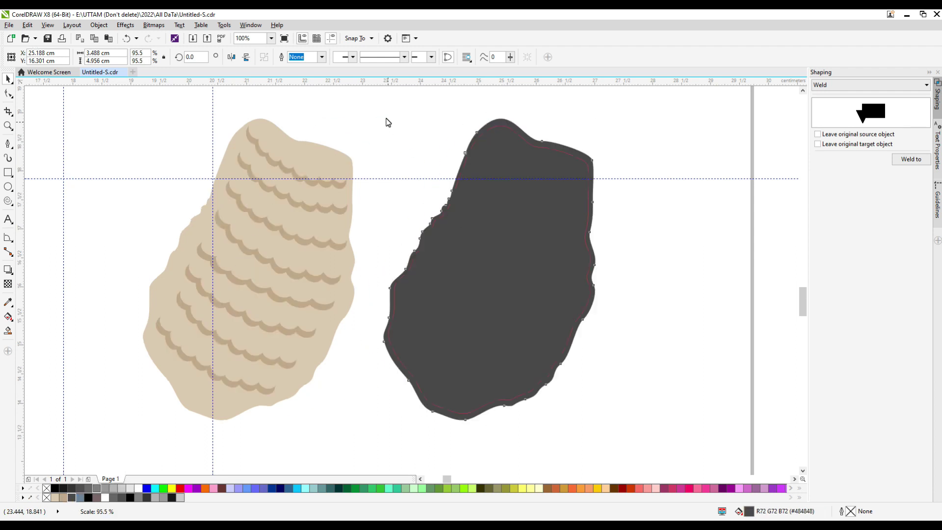
scroll(592, 422, up, 1)
click(7, 330)
scroll(407, 336, down, 1)
key(ctrl+z)
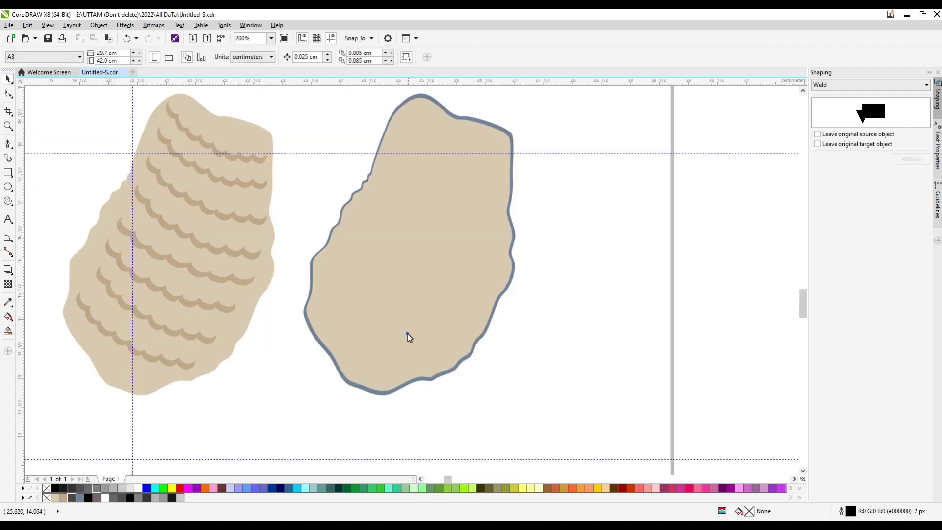
key(ctrl+z)
key(space)
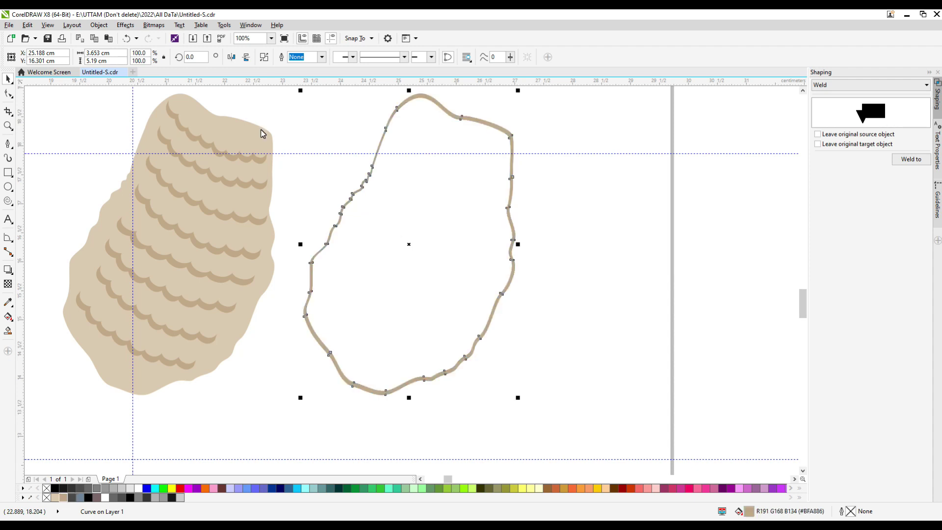
Fit the dark beige rim around the textured tail at about 3.71 by 5.27 cm and move the grouped tail onto the figure
scroll(315, 198, up, 3)
scroll(290, 126, down, 5)
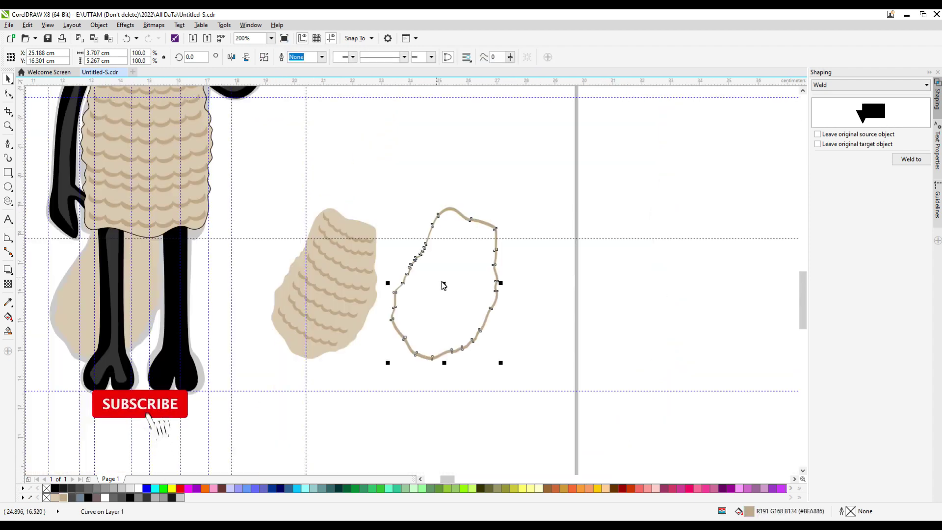
key(ctrl+z)
drag(331, 293, 117, 293)
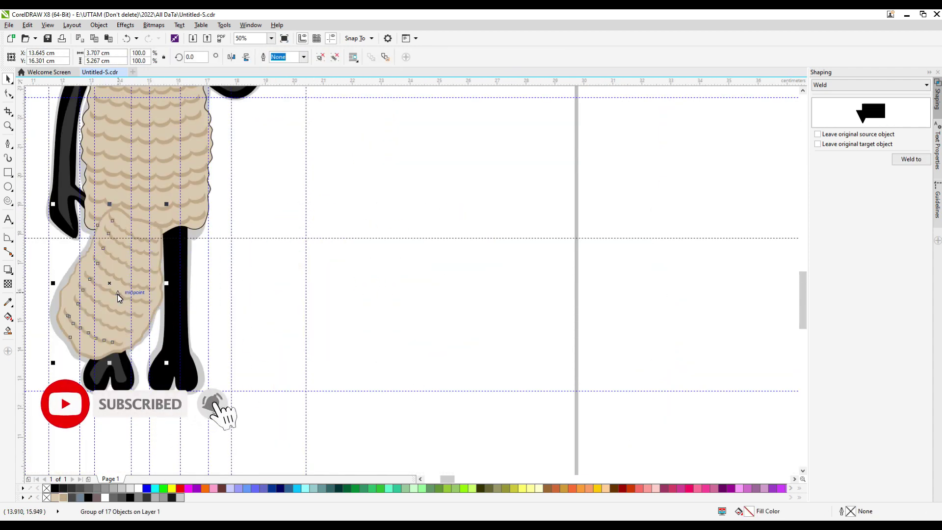
Place the textured tail behind the legs and reshape the left foot's gray highlight into two broad rounded lobes
click(152, 277)
key(F10)
click(152, 277)
scroll(152, 277, up, 2)
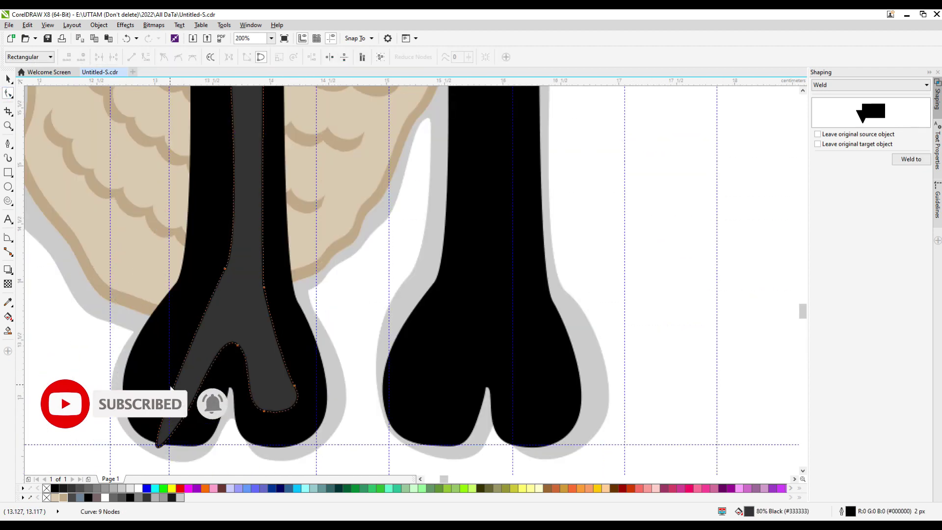
key(ctrl+z)
click(296, 387)
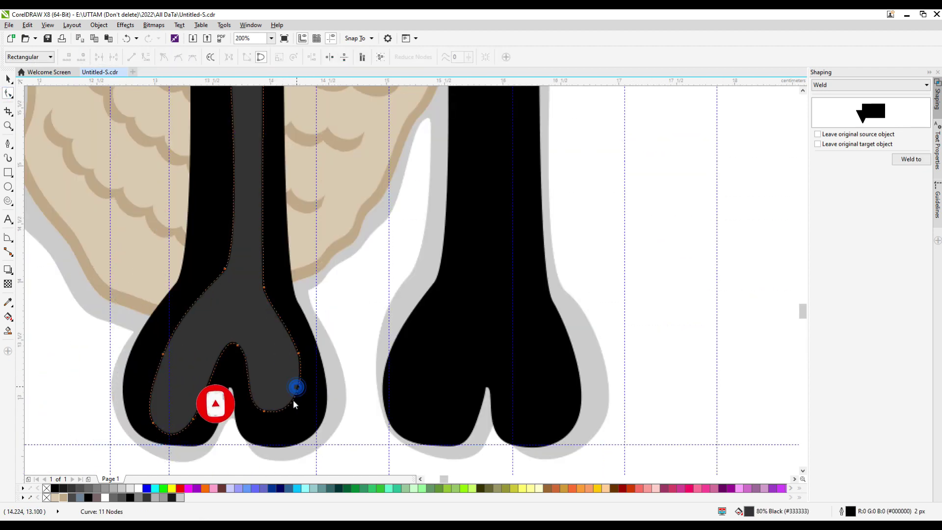
scroll(229, 392, down, 3)
scroll(254, 276, up, 3)
Adjust the nodes of the lowered arm's gray highlight to widen it along the hand and upper arm
click(279, 353)
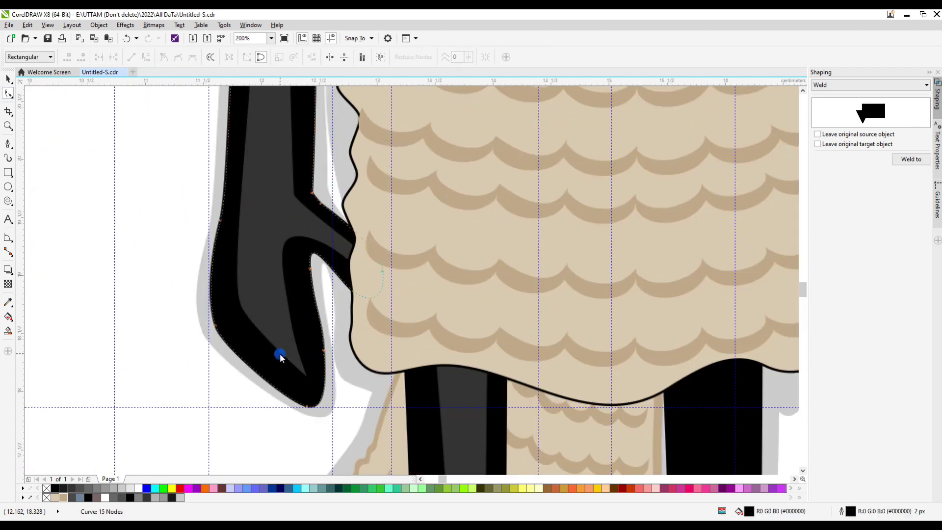
scroll(305, 383, down, 3)
scroll(287, 162, up, 3)
click(287, 162)
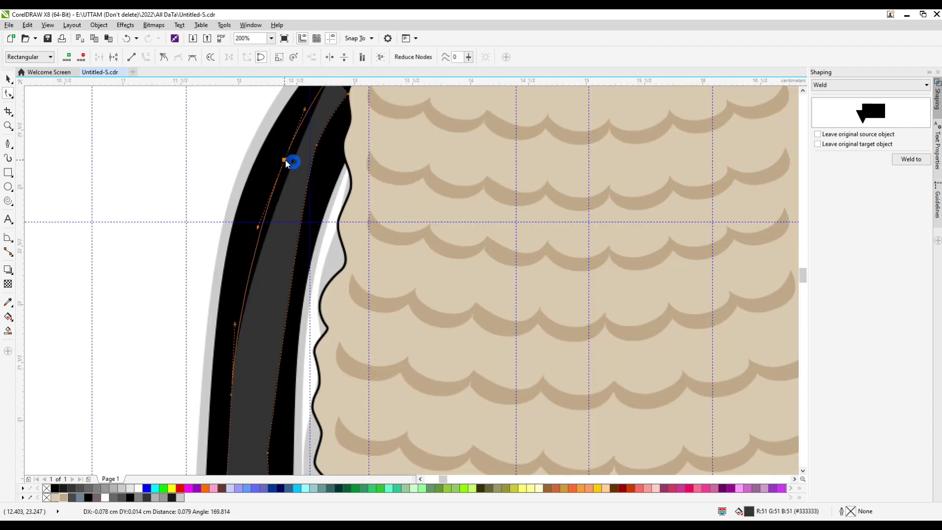
scroll(291, 308, down, 3)
Reshape the waving hand's gray highlight with a broad rounded thumb and a wider wrist
scroll(352, 183, up, 4)
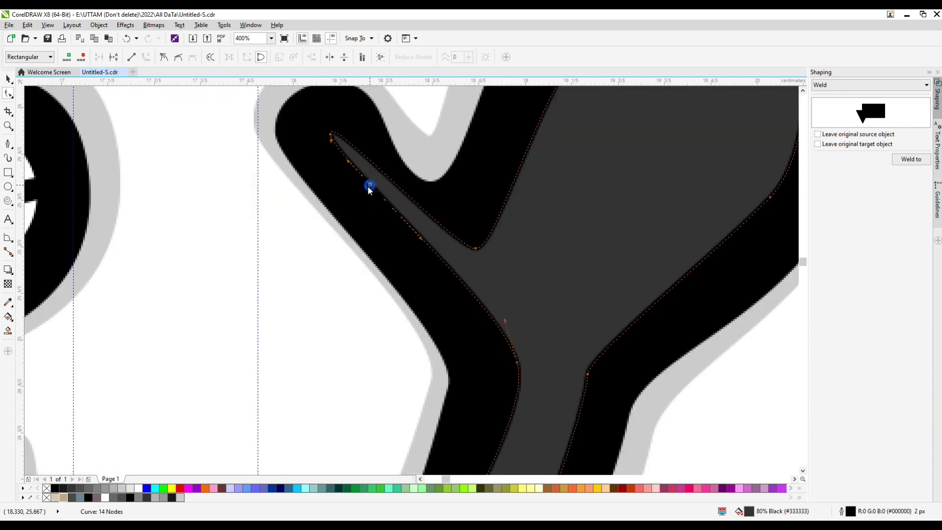
click(367, 157)
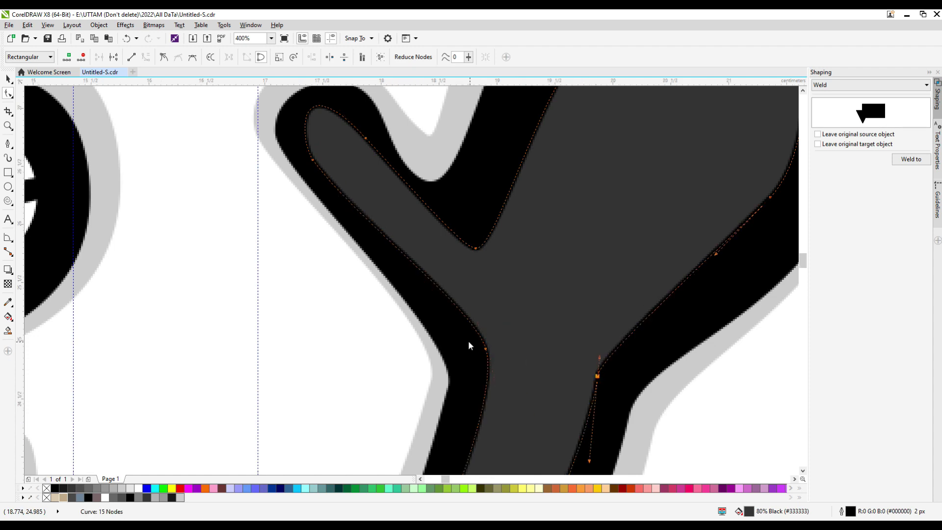
scroll(468, 340, down, 1)
drag(546, 330, 553, 332)
scroll(554, 332, down, 2)
scroll(267, 294, up, 2)
right_click(244, 248)
click(405, 105)
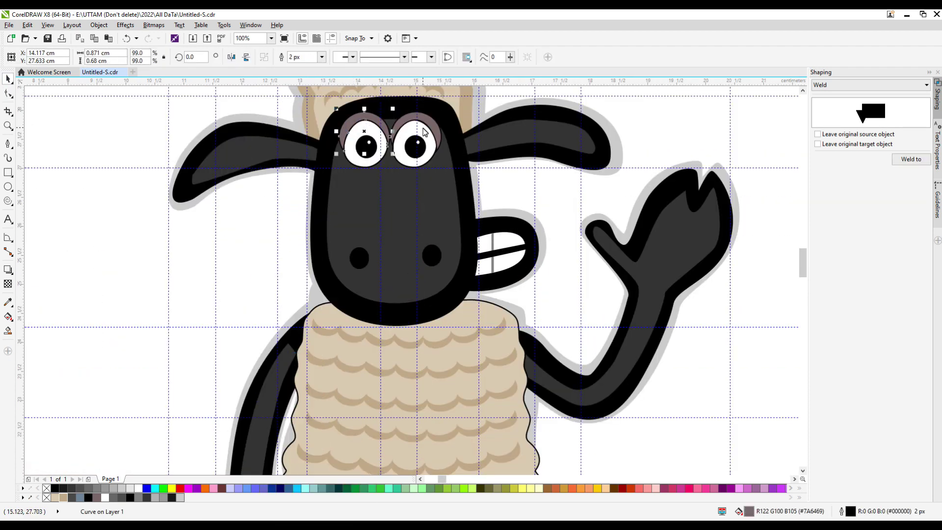
click(257, 98)
Set the body's outline width to 4 px and its color to the dark beige of the wool rows
scroll(363, 258, down, 2)
scroll(363, 257, down, 3)
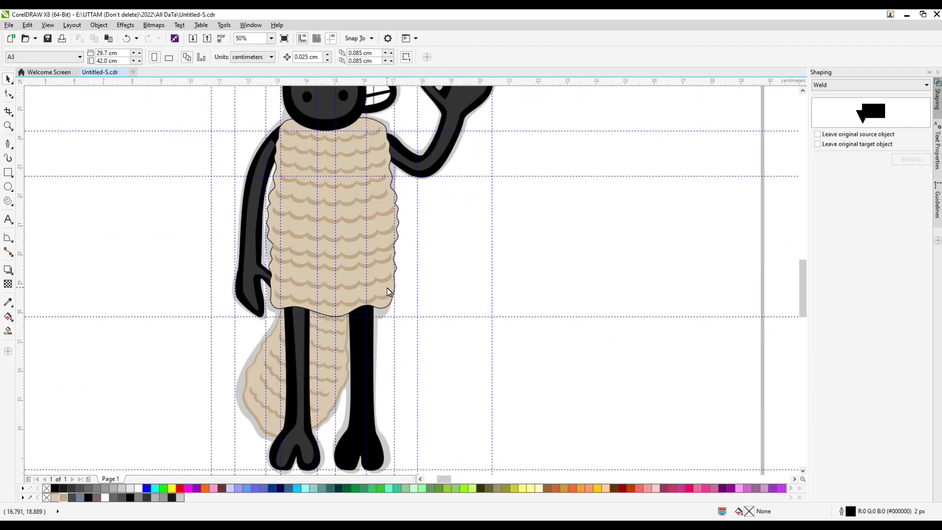
click(295, 301)
key(Tab)
text(4)
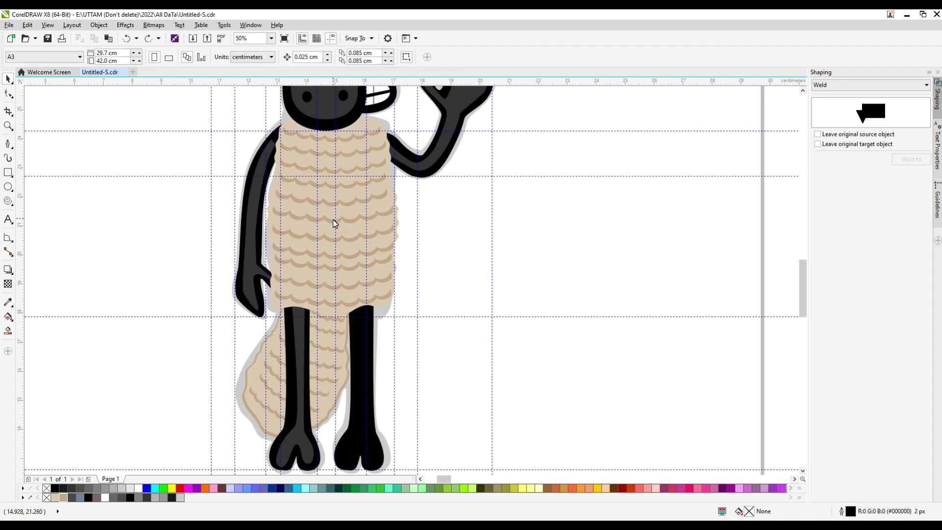
key(Return)
key(F12)
click(423, 179)
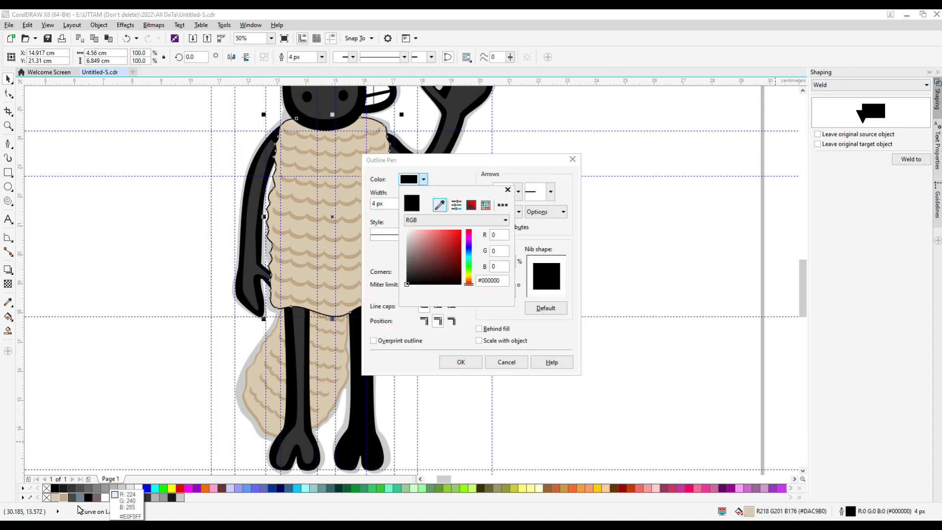
key(Escape)
scroll(199, 299, up, 2)
click(273, 206)
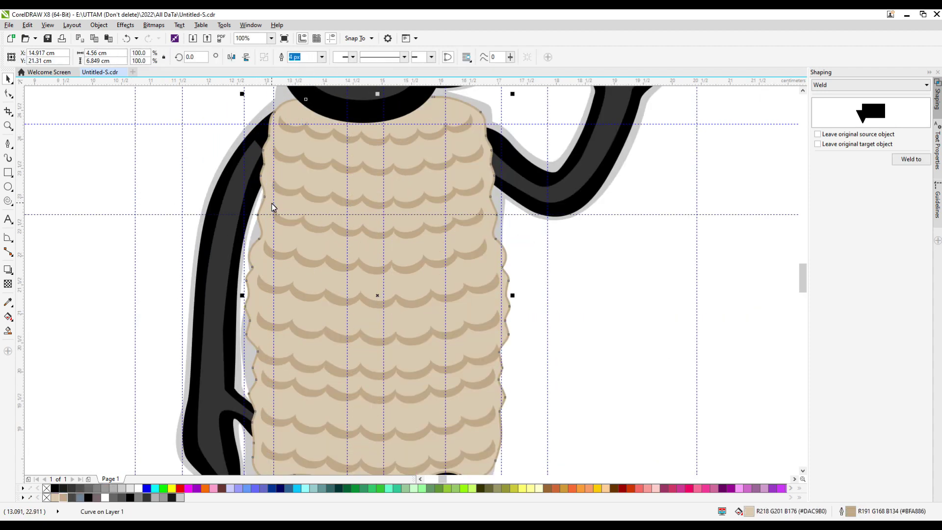
Bring the lowered arm and its gray highlight in front of the body
scroll(283, 239, down, 2)
click(344, 353)
shift+click(312, 286)
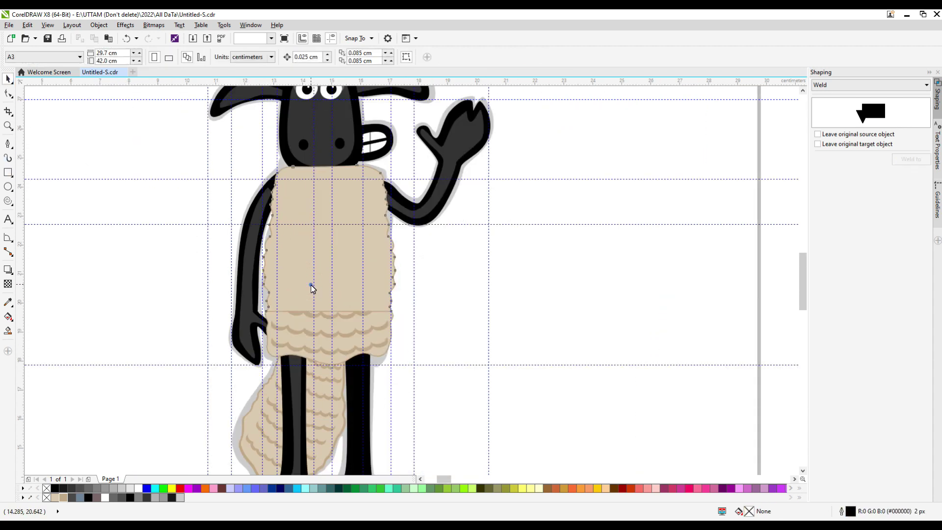
scroll(262, 171, up, 2)
scroll(261, 172, down, 2)
scroll(263, 294, up, 1)
click(263, 294)
scroll(294, 265, down, 1)
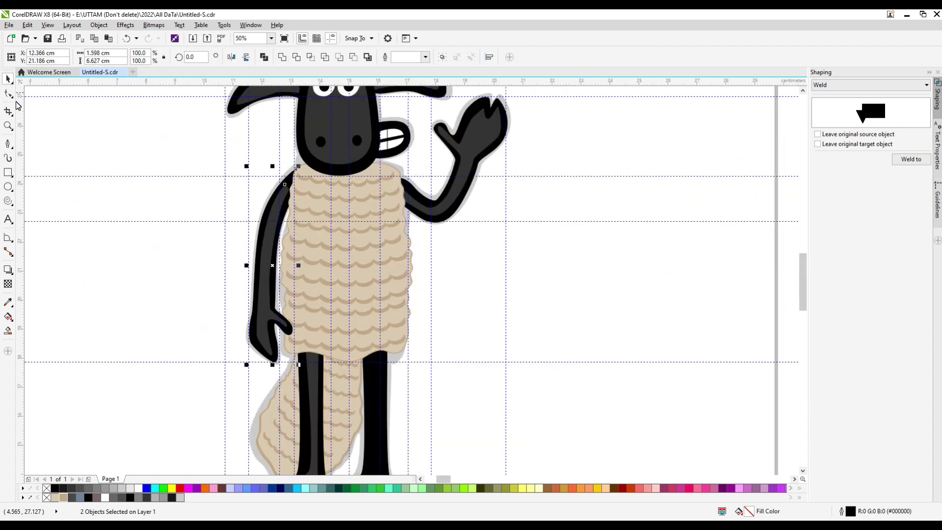
key(F10)
scroll(299, 331, up, 3)
click(294, 330)
scroll(295, 361, down, 5)
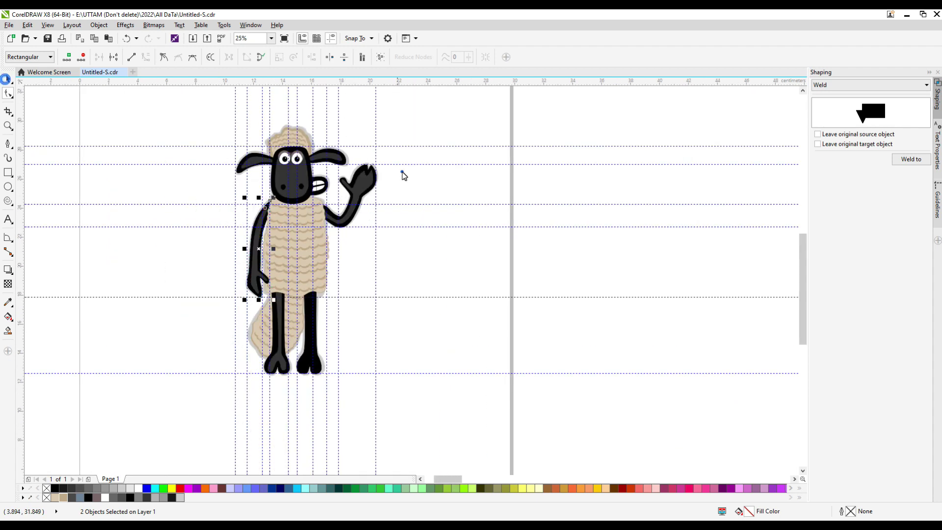
click(404, 175)
Try to shift the body shape slightly to the right of its wool rows
scroll(404, 174, up, 1)
click(9, 95)
scroll(290, 309, up, 2)
click(290, 309)
scroll(230, 236, down, 1)
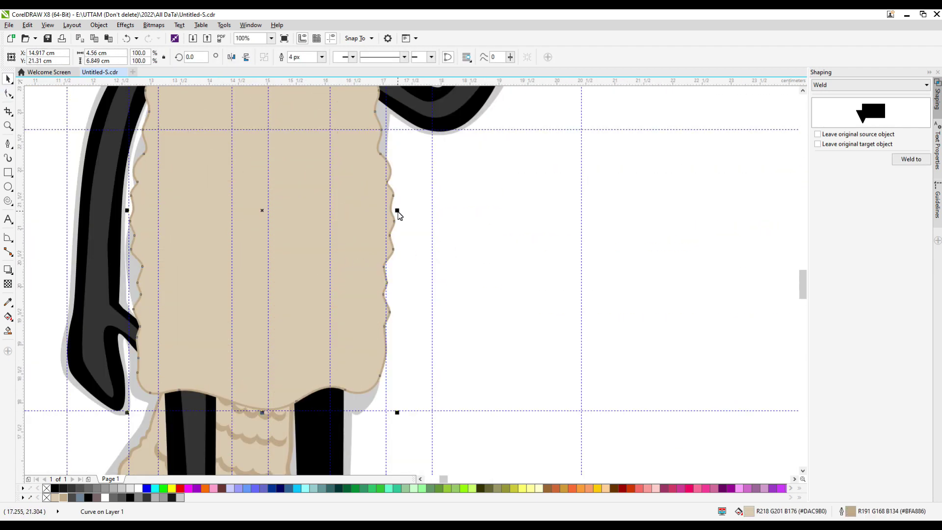
click(403, 370)
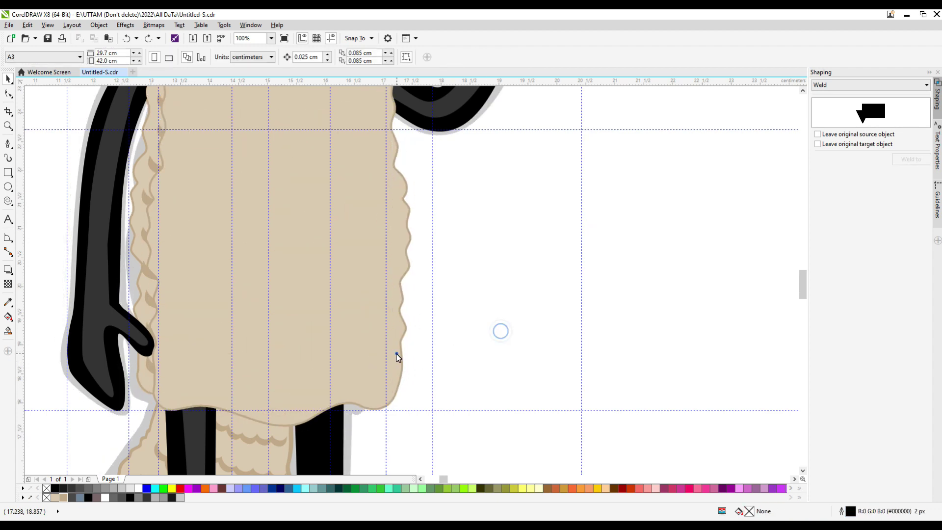
drag(592, 222, 622, 160)
Remove the small bump in the gray boundary where the body's lower corner meets the plain black leg
key(F10)
scroll(401, 372, up, 2)
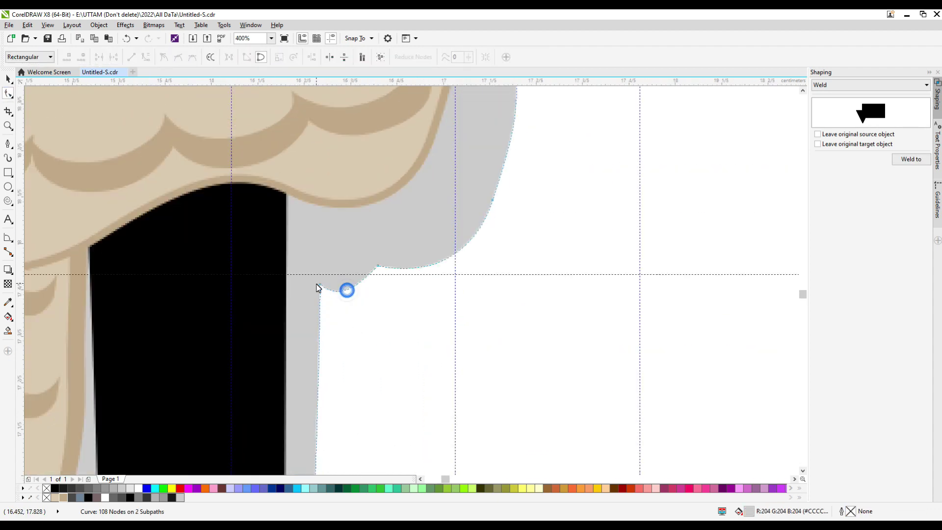
drag(387, 351, 398, 336)
scroll(425, 281, down, 1)
scroll(282, 252, down, 2)
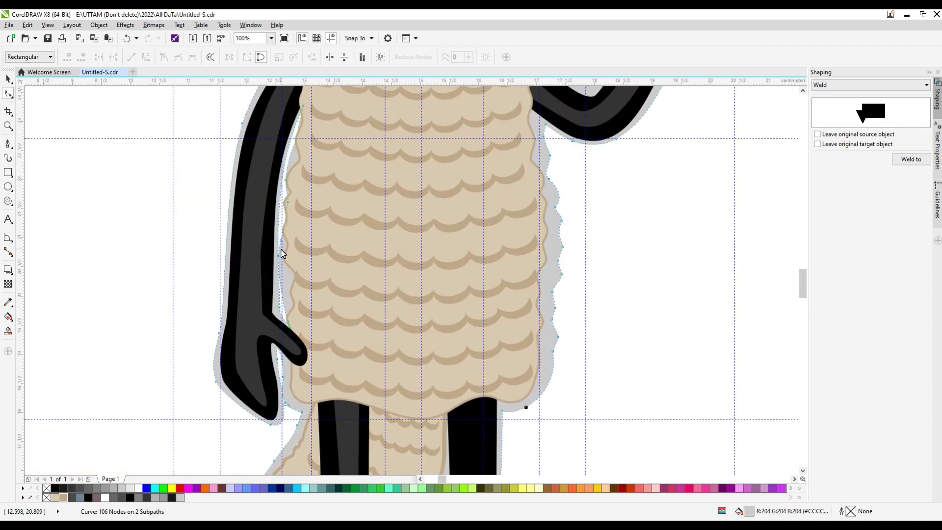
Adjust the gray boundary's nodes along the gap between the lowered arm and the body so it follows the wavy wool edge
double_click(274, 264)
scroll(286, 147, up, 3)
click(279, 179)
scroll(294, 135, down, 3)
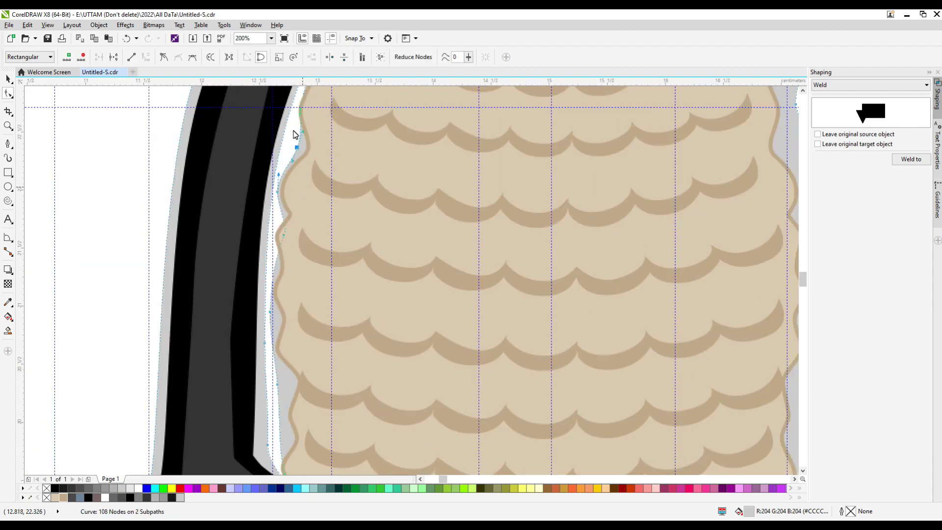
scroll(315, 295, up, 3)
double_click(296, 268)
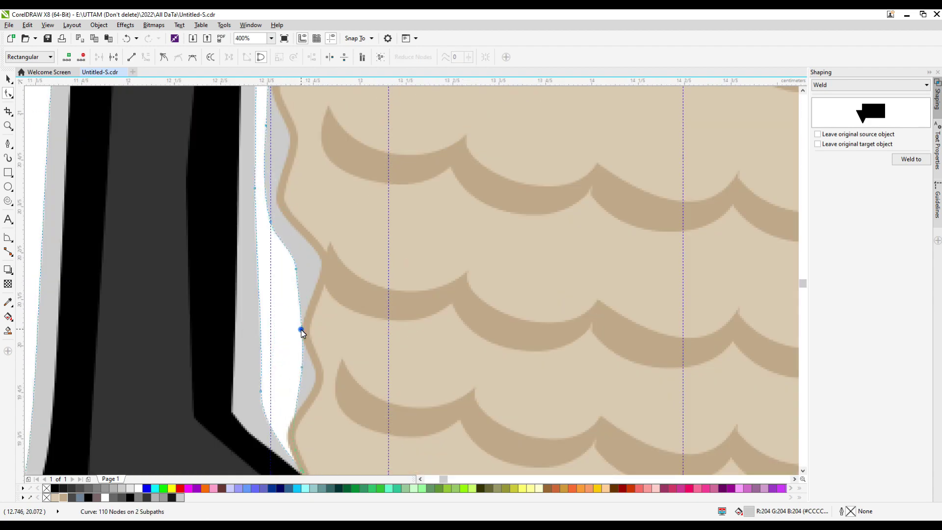
scroll(302, 332, down, 2)
double_click(274, 376)
scroll(281, 441, down, 4)
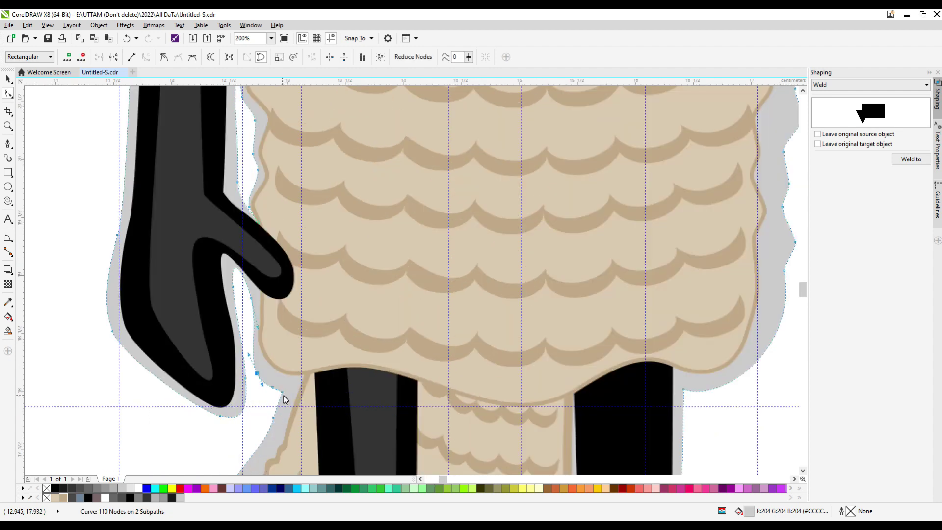
key(space)
key(Escape)
Move the head with its ears, eyes, mouth and wool slightly to the right
scroll(427, 275, up, 1)
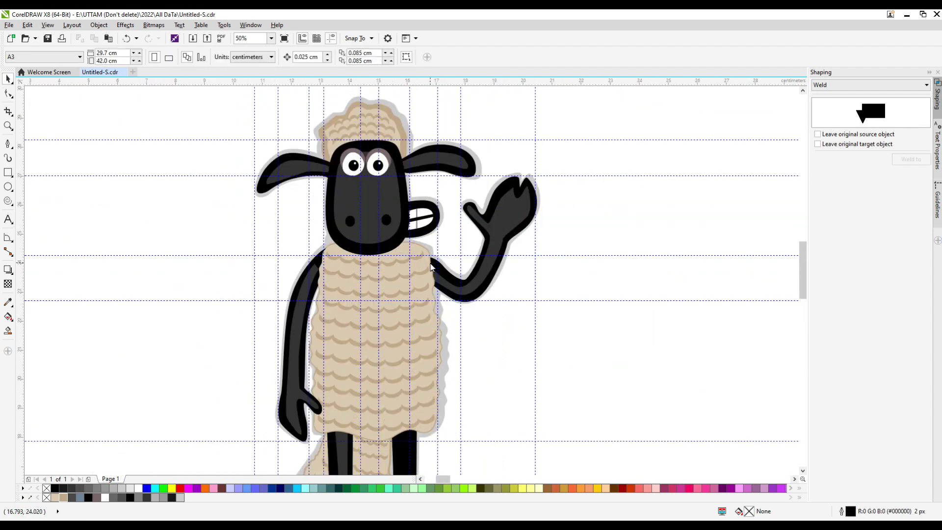
click(280, 133)
drag(280, 132, 286, 132)
Split the gray boundary at the neck with the Knife tool and shift its head part to match the head
key(Tab)
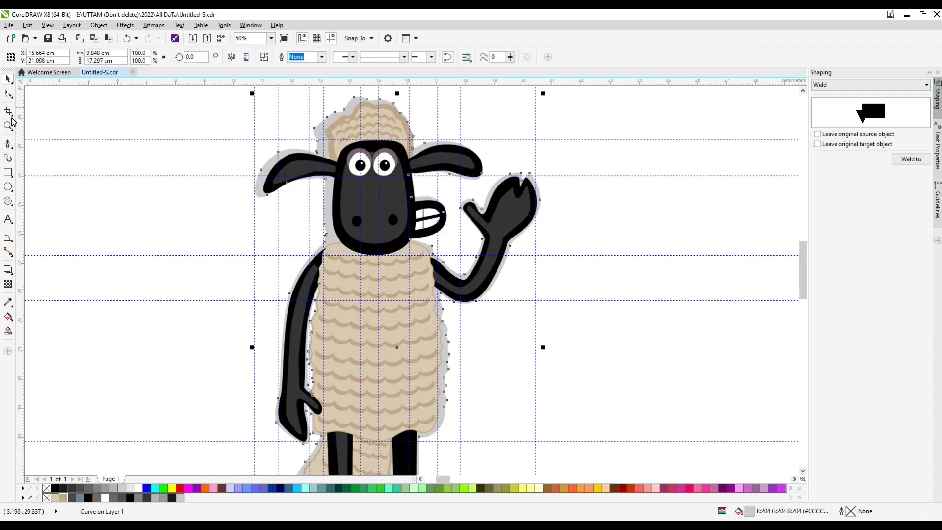
click(13, 116)
click(39, 124)
key(space)
drag(333, 222, 337, 222)
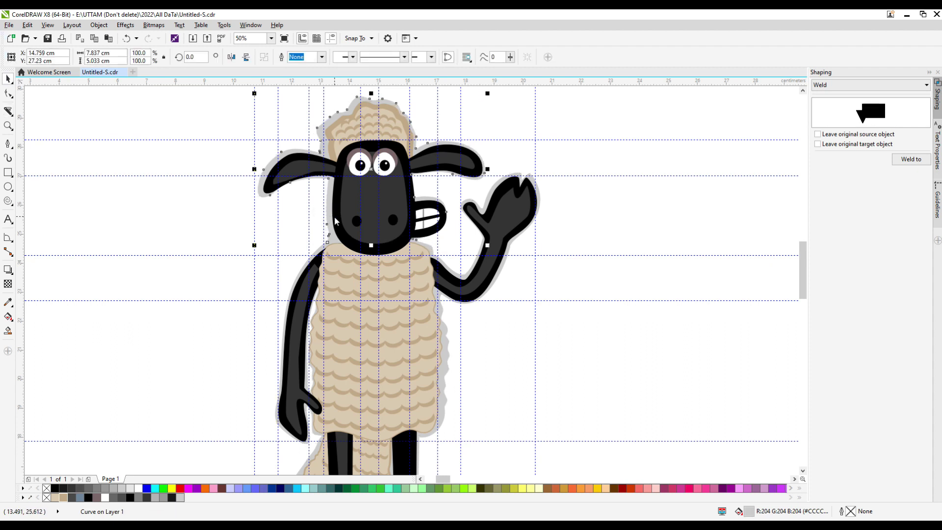
Nudge the whole head together with its gray boundary part slightly further right
drag(246, 221, 497, 277)
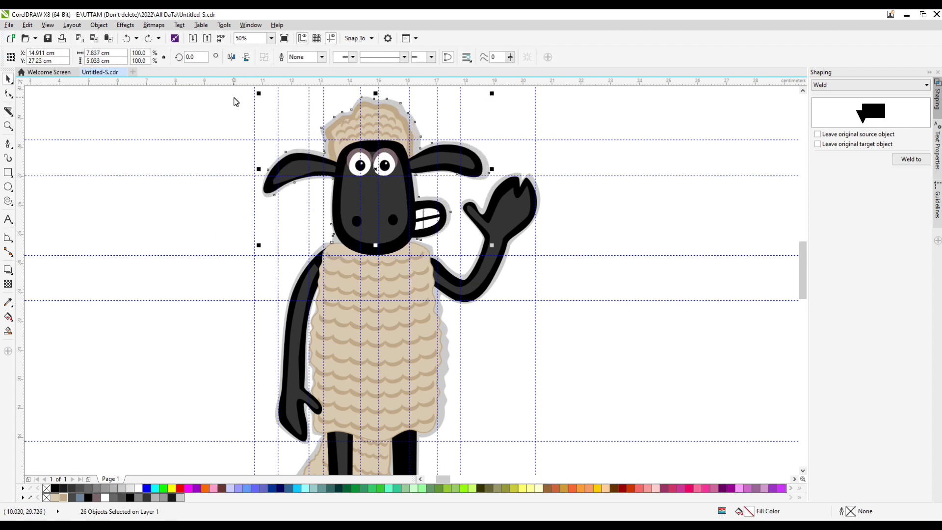
drag(235, 99, 487, 269)
click(635, 175)
Weld the head part of the gray boundary back to the body part and clean up its nodes at the neck
click(297, 263)
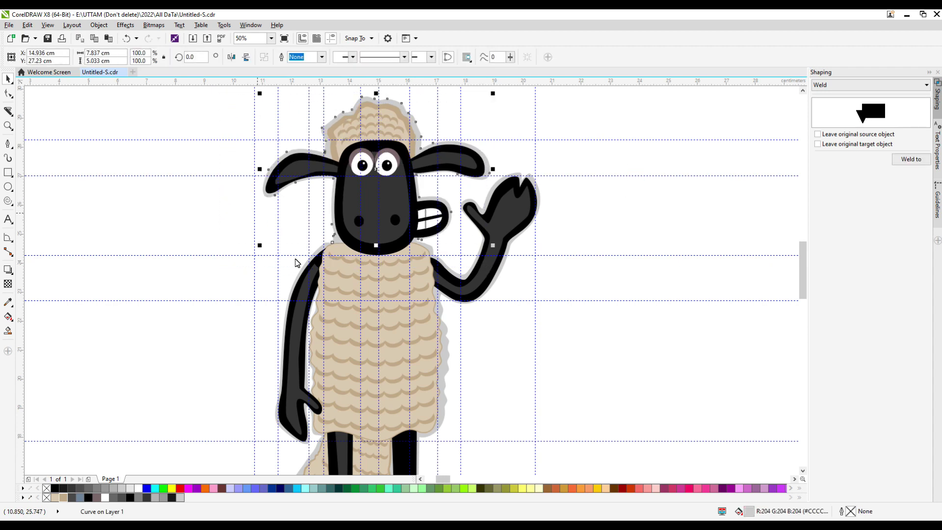
key(F10)
scroll(319, 224, up, 5)
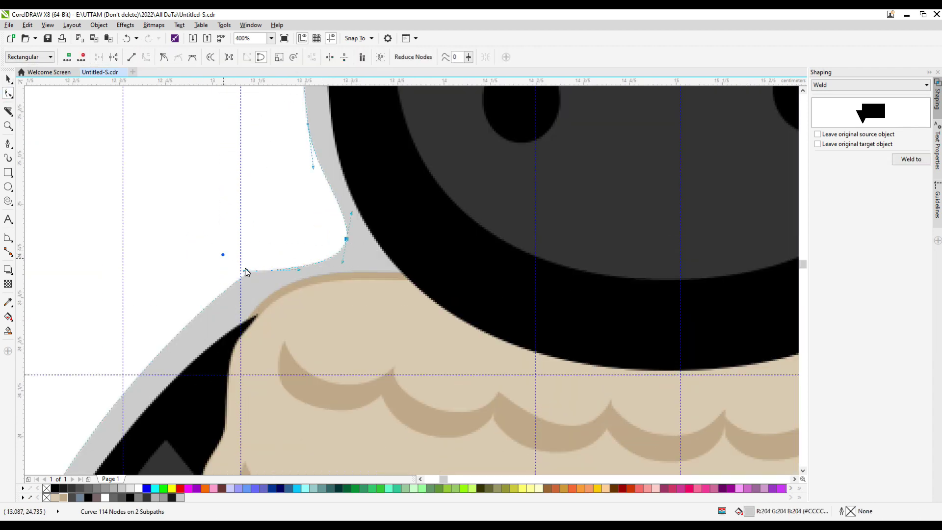
scroll(252, 282, down, 2)
click(258, 289)
scroll(275, 289, up, 3)
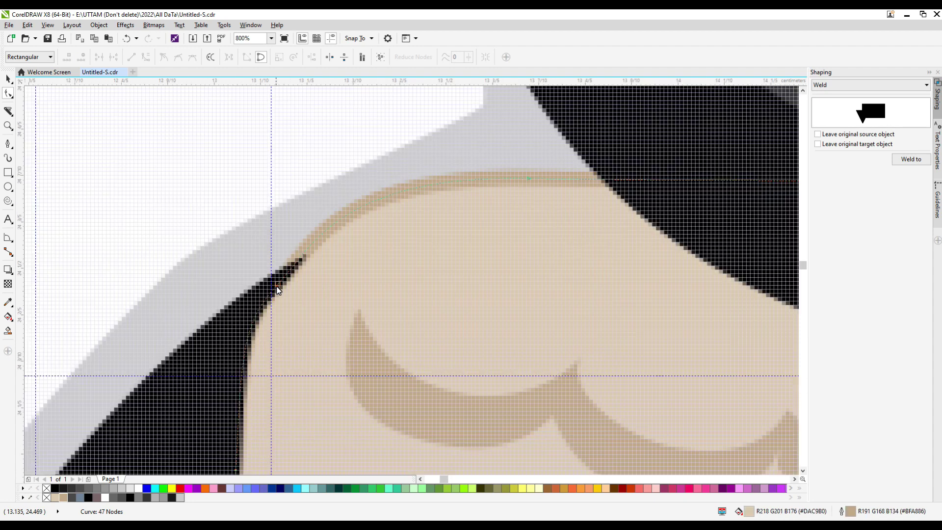
scroll(146, 142, down, 5)
key(space)
key(Escape)
Place a copy of the body shape beside the sheep and choose the Boundary shaping operation for it
scroll(347, 295, down, 2)
scroll(357, 301, up, 2)
scroll(426, 301, down, 2)
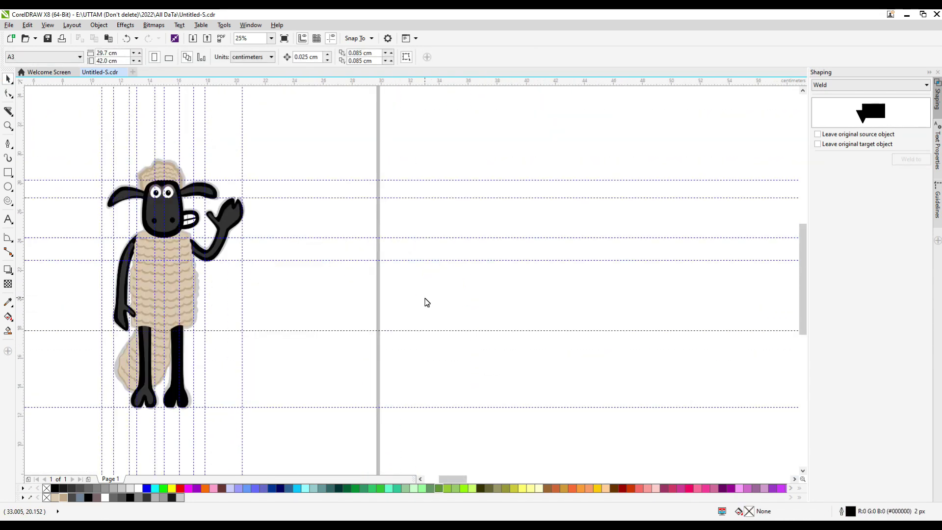
click(141, 236)
drag(163, 286, 337, 286)
click(926, 85)
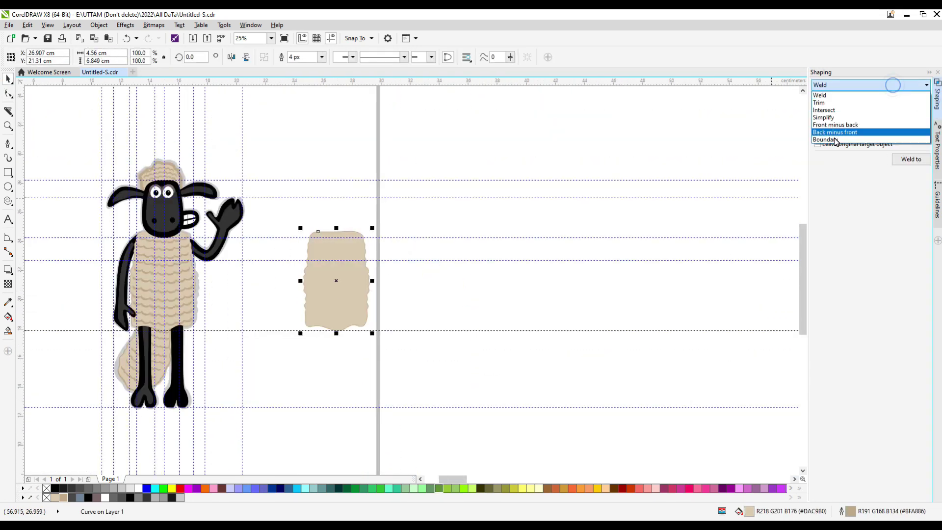
click(862, 130)
Shrink the boundary curve to about 93% width and 99% height, then combine it with the body copy into a dark beige border
scroll(329, 291, up, 1)
scroll(381, 279, up, 1)
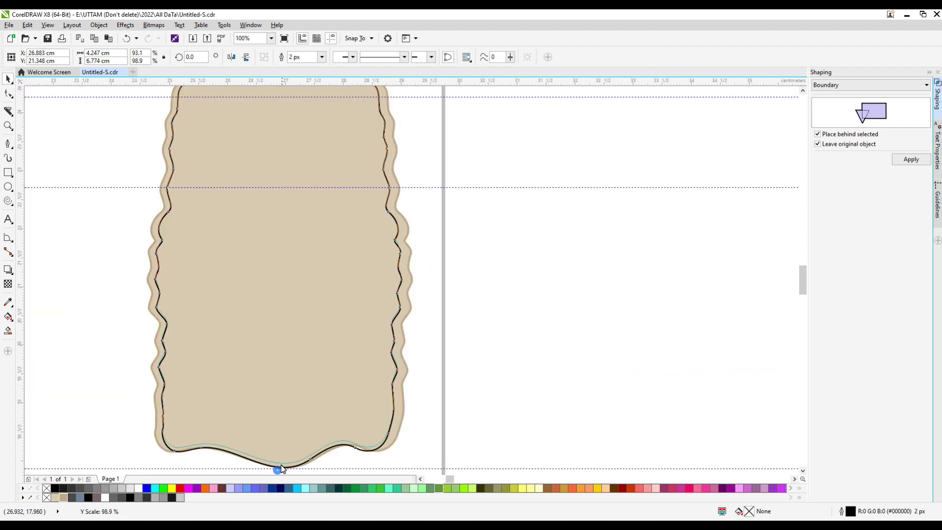
click(306, 229)
shift+click(306, 229)
key(ctrl+l)
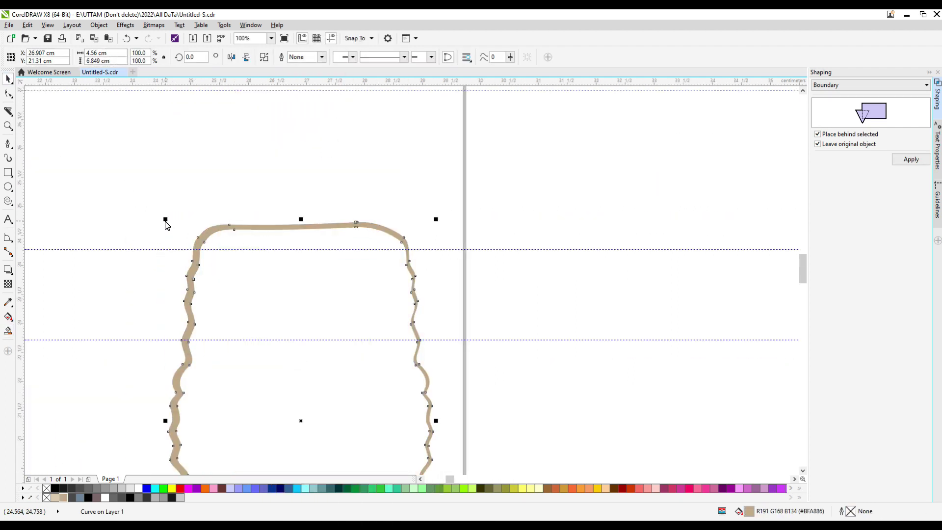
Place the dark beige border around the sheep's body and bring the lowered arm with its gray highlight in front of it
scroll(164, 220, down, 2)
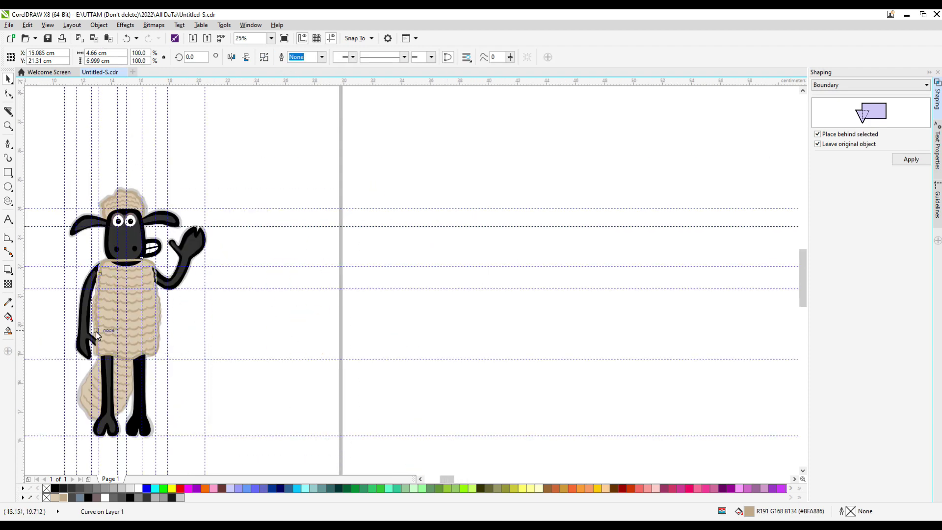
scroll(95, 331, up, 1)
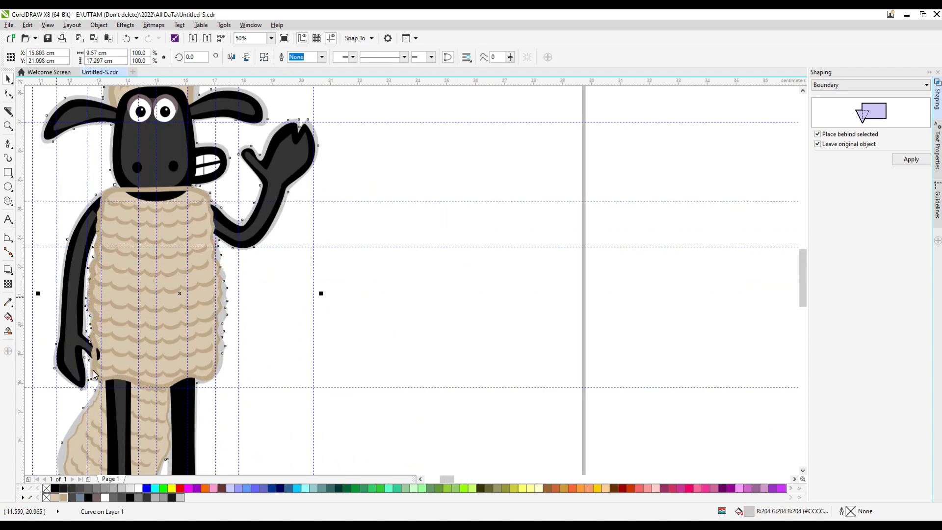
scroll(96, 361, up, 1)
click(80, 353)
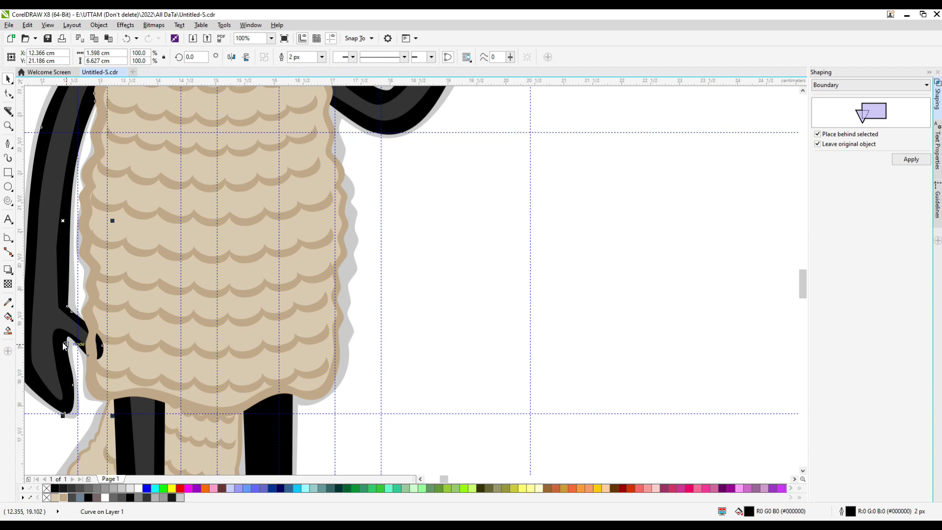
click(77, 343)
scroll(84, 332, up, 1)
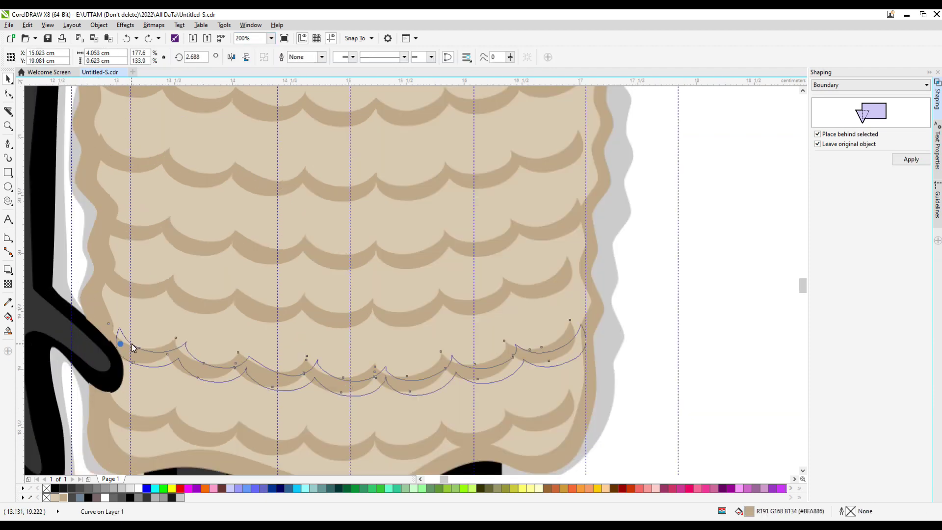
Shift the scalloped wool row beside the lowered hand's thumb slightly right along the body's border
click(92, 316)
drag(127, 358, 118, 362)
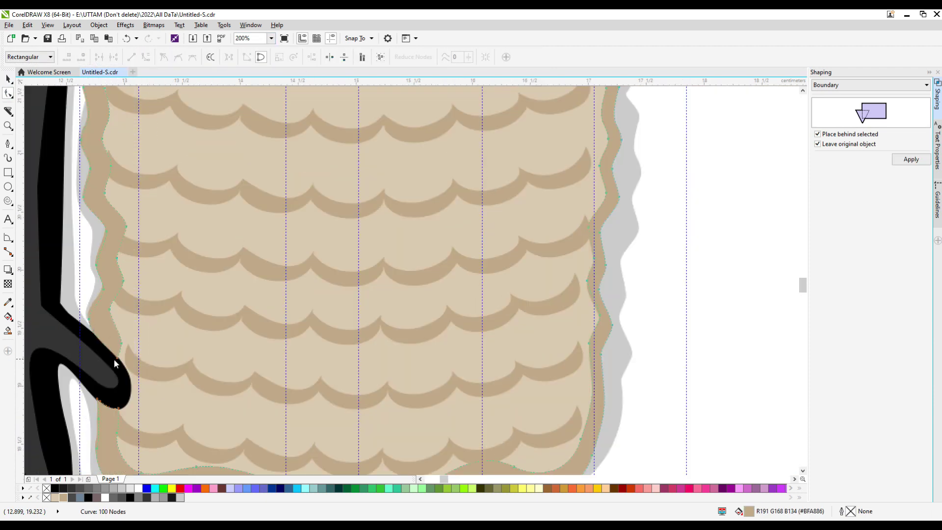
scroll(115, 364, down, 3)
click(374, 298)
Inspect the tail's dark beige edge, the legs and the whole figure
click(274, 425)
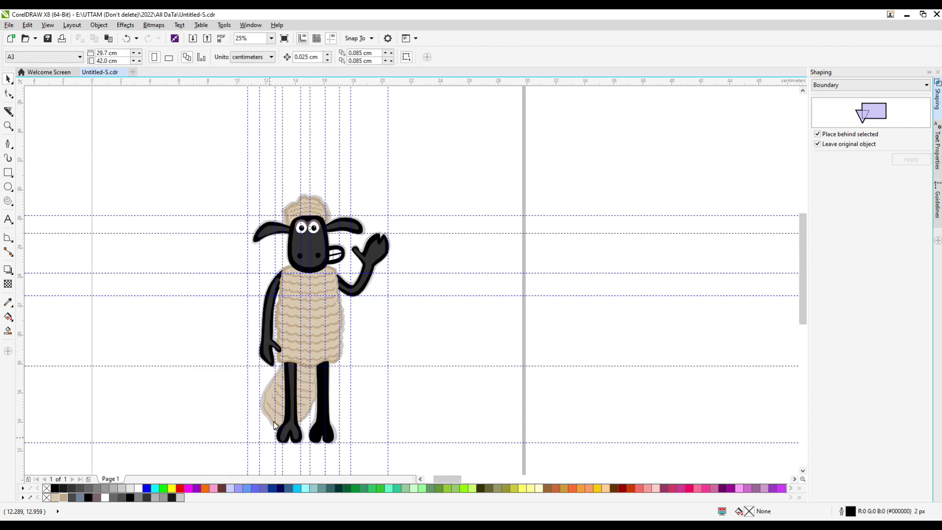
click(274, 425)
scroll(274, 425, up, 2)
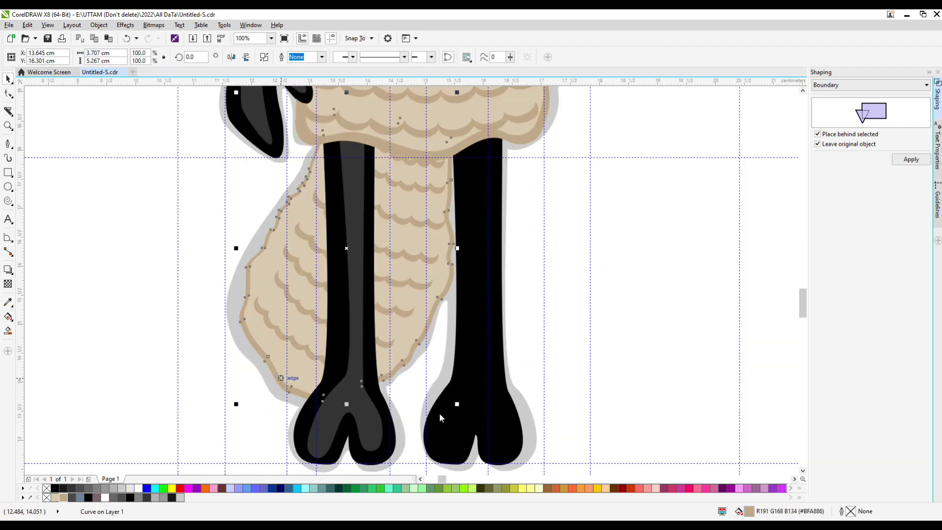
scroll(447, 417, up, 2)
scroll(501, 210, down, 4)
click(455, 260)
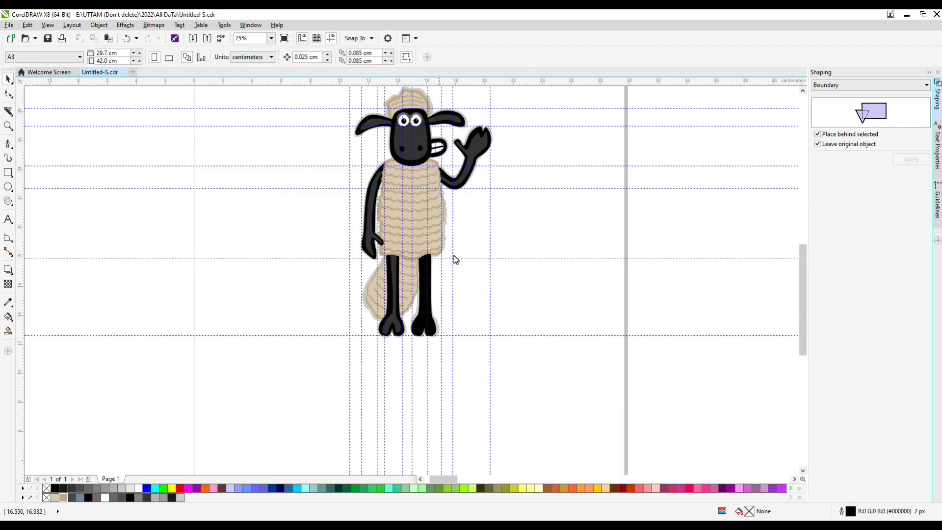
scroll(455, 260, up, 1)
scroll(471, 270, down, 1)
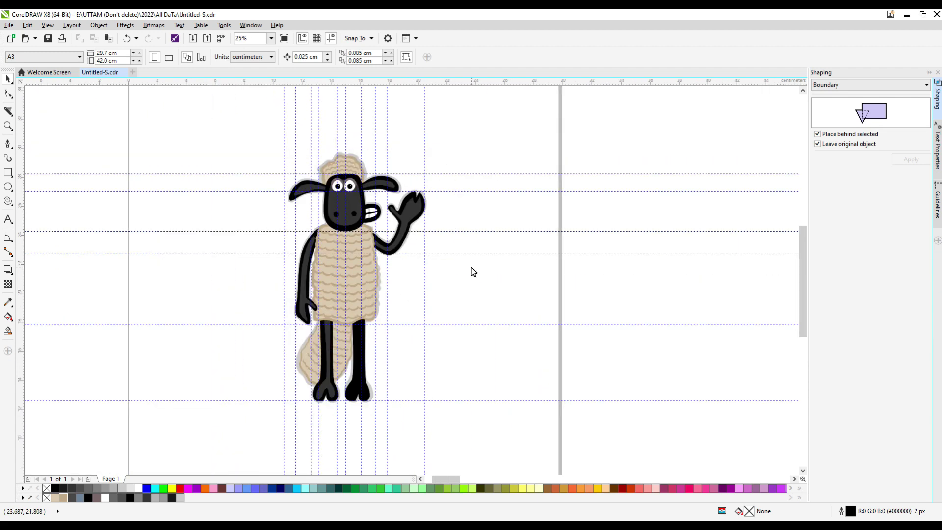
Convert the light beige fill of the head wool to an RGB bitmap with transparent background and apply Gaussian Blur
click(294, 179)
scroll(309, 152, up, 2)
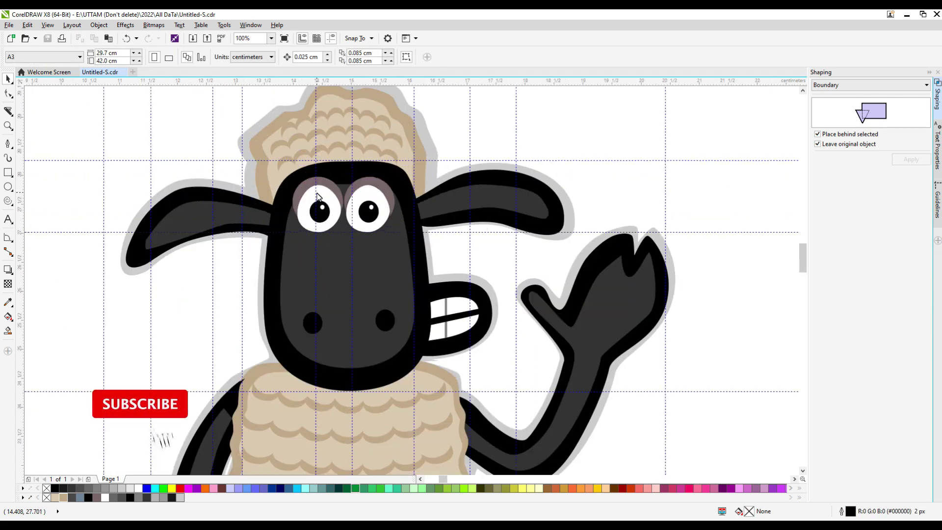
click(287, 131)
click(154, 25)
click(169, 36)
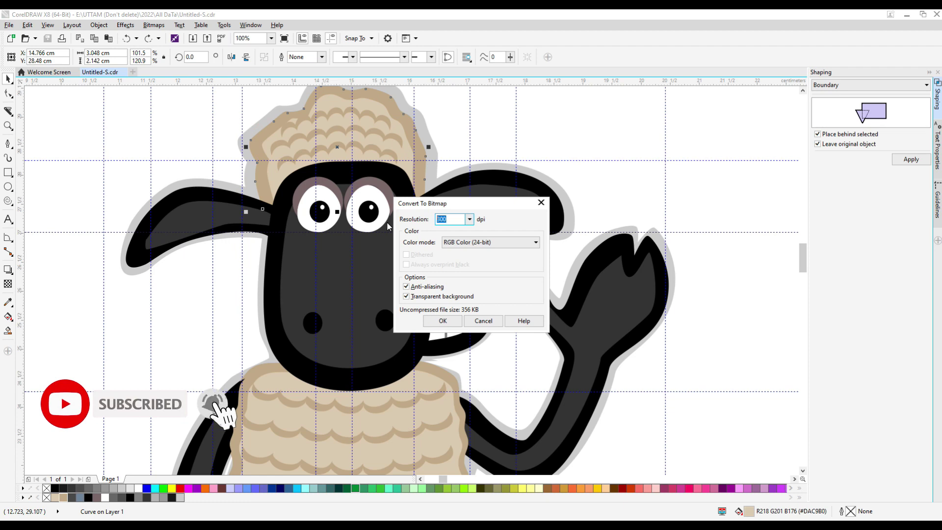
key(Return)
click(505, 294)
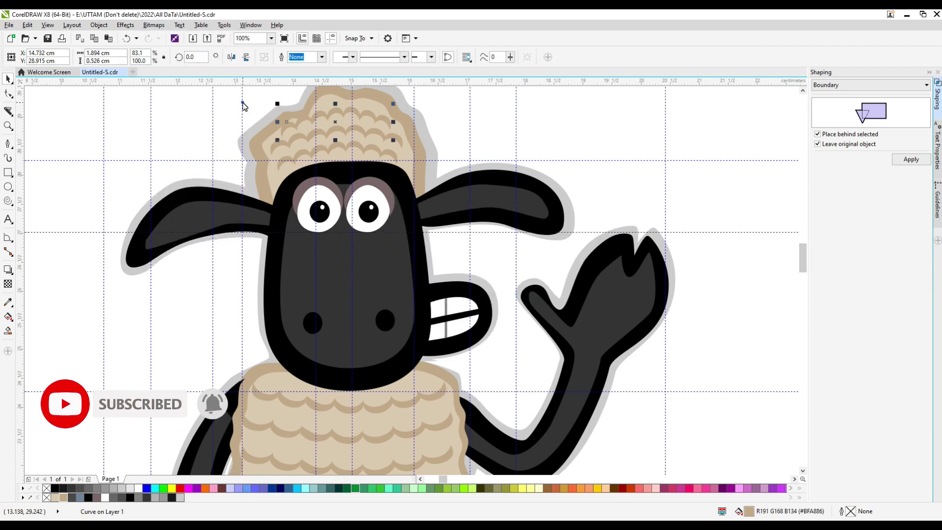
Convert the head wool's scalloped rows to a bitmap and apply Gaussian Blur with a 5.2 pixel radius
click(154, 25)
click(294, 252)
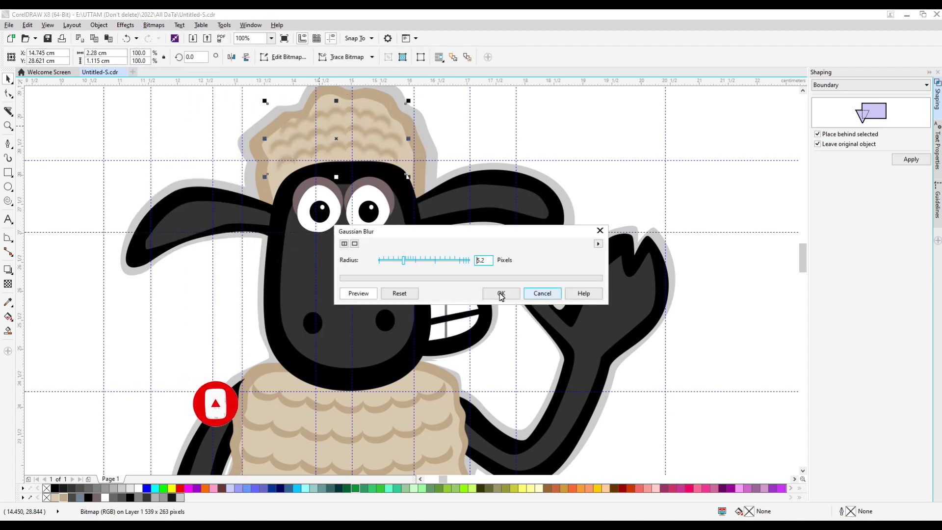
click(500, 294)
Convert the head wool's dark beige edge to a bitmap and soften it with a Gaussian Blur radius of about 6.6 pixels
click(153, 25)
click(169, 35)
key(Return)
click(153, 25)
click(284, 248)
drag(404, 260, 410, 263)
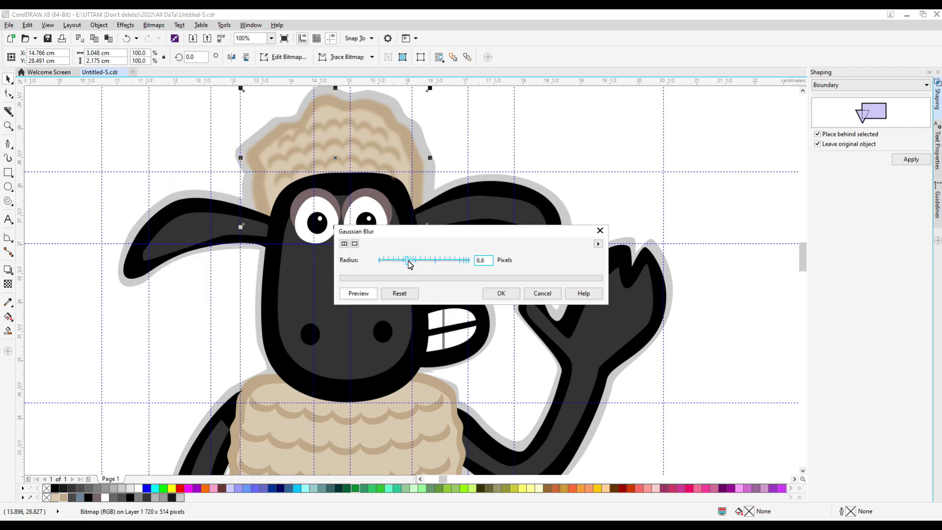
click(501, 293)
scroll(435, 158, down, 3)
scroll(435, 158, up, 3)
Convert the black head shape to a bitmap and soften its edge with Gaussian Blur
click(344, 275)
click(154, 25)
click(169, 37)
key(Return)
click(153, 25)
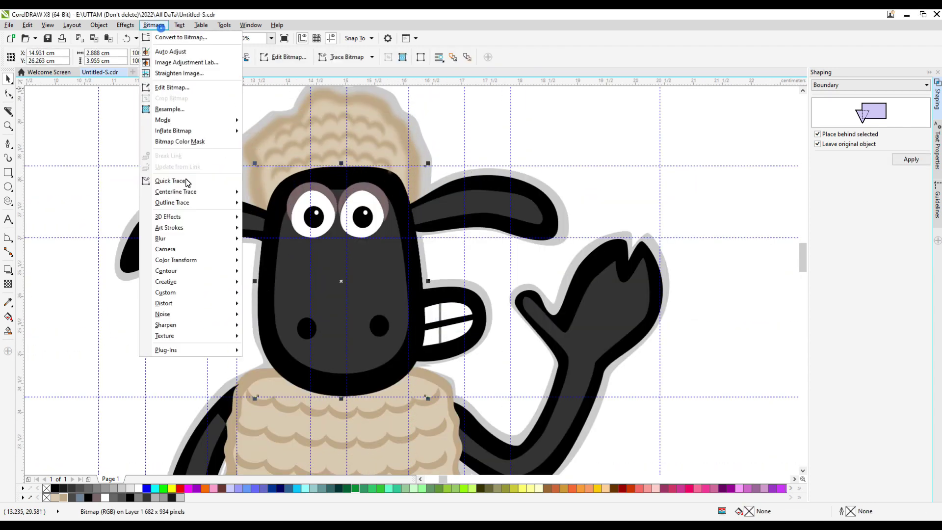
click(285, 249)
click(501, 293)
Duplicate the vertical gray tooth divider further right inside the mouth
click(459, 295)
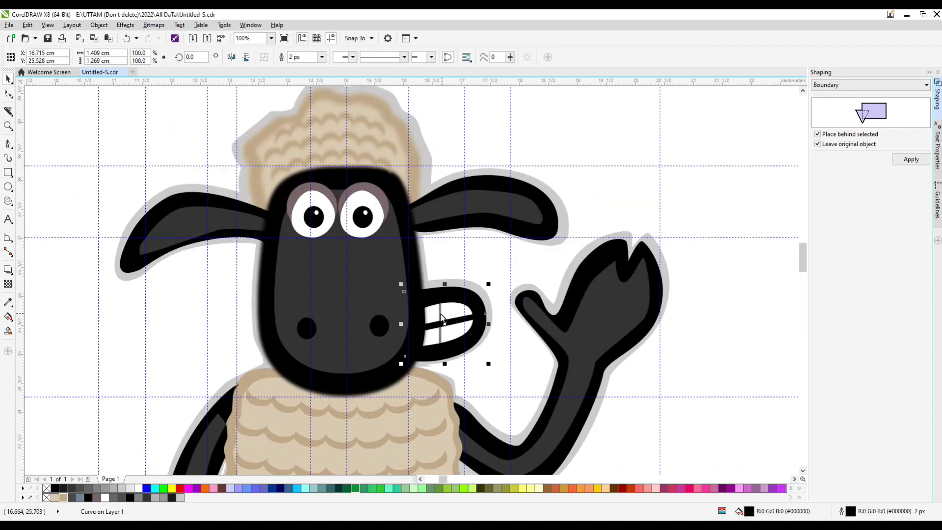
drag(447, 328, 464, 330)
scroll(461, 330, up, 2)
click(456, 297)
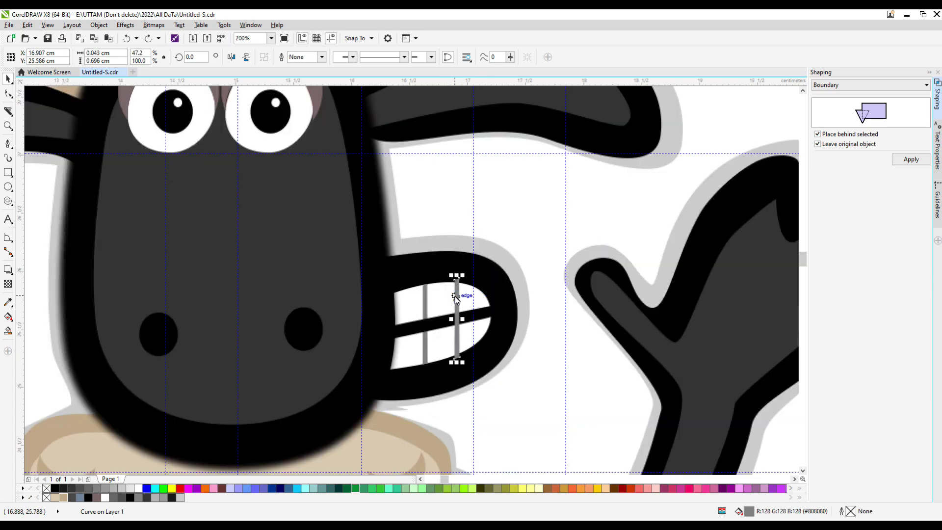
Try to replace the right-hand tooth divider's gray fill with a 1 px outline
key(space)
click(348, 312)
key(Delete)
click(448, 304)
click(322, 57)
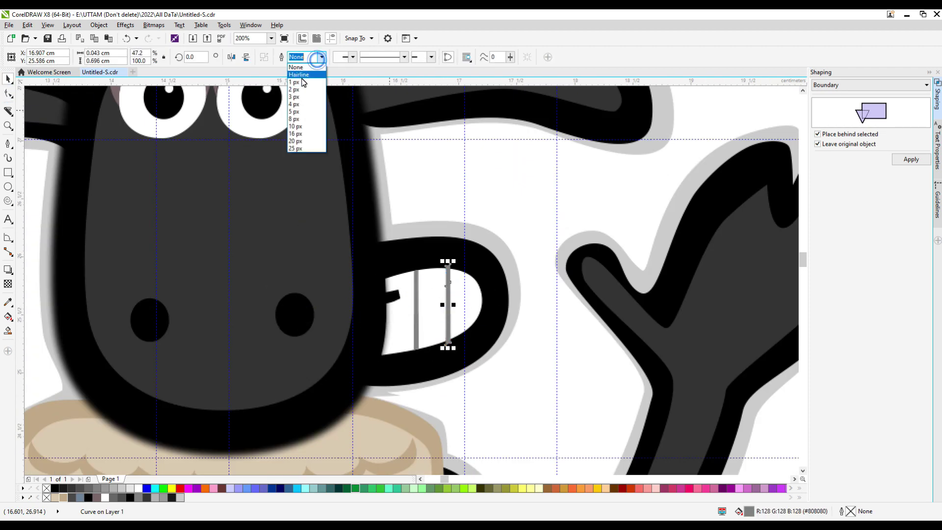
click(305, 84)
click(46, 489)
scroll(439, 273, up, 3)
scroll(543, 187, down, 3)
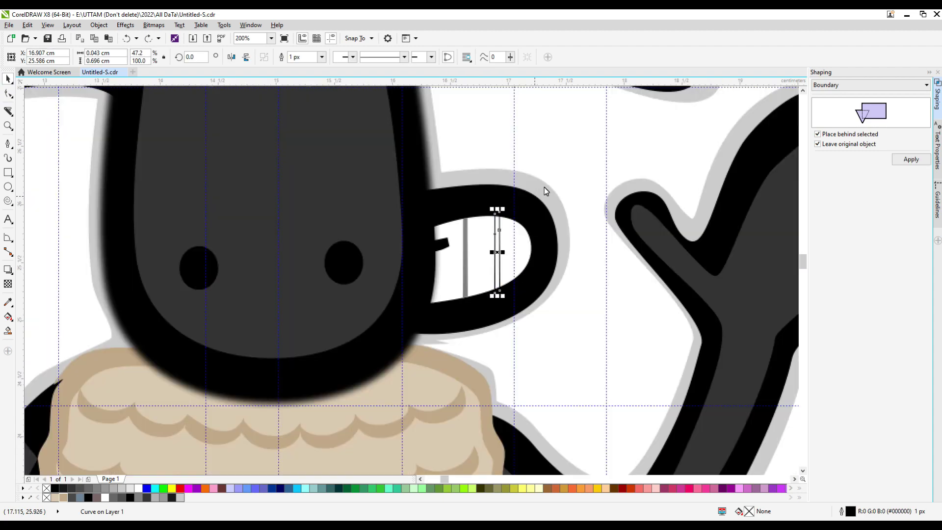
Undo the divider and mouth changes to bring back the mouth's black centre line and both gray dividers
scroll(489, 202, up, 2)
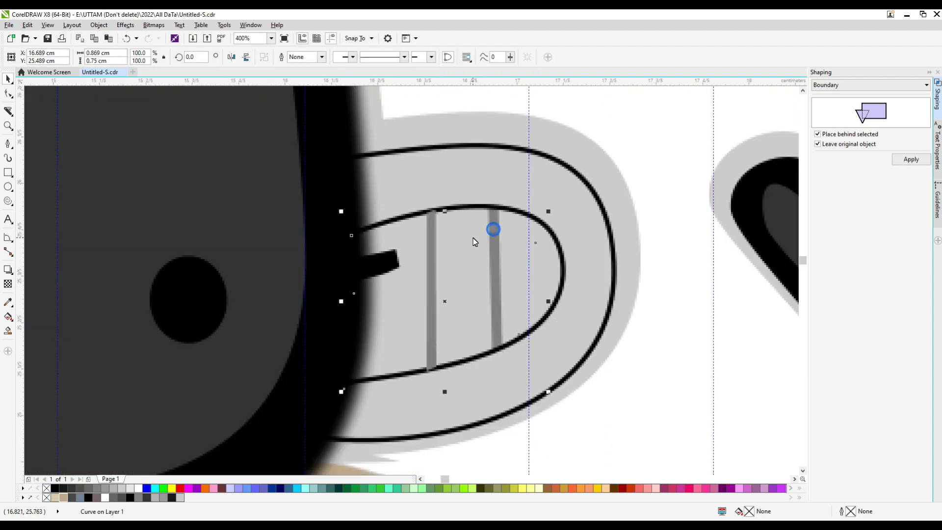
scroll(473, 238, down, 2)
key(ctrl+shift+z)
key(ctrl+shift+z)
key(ctrl+shift+z)
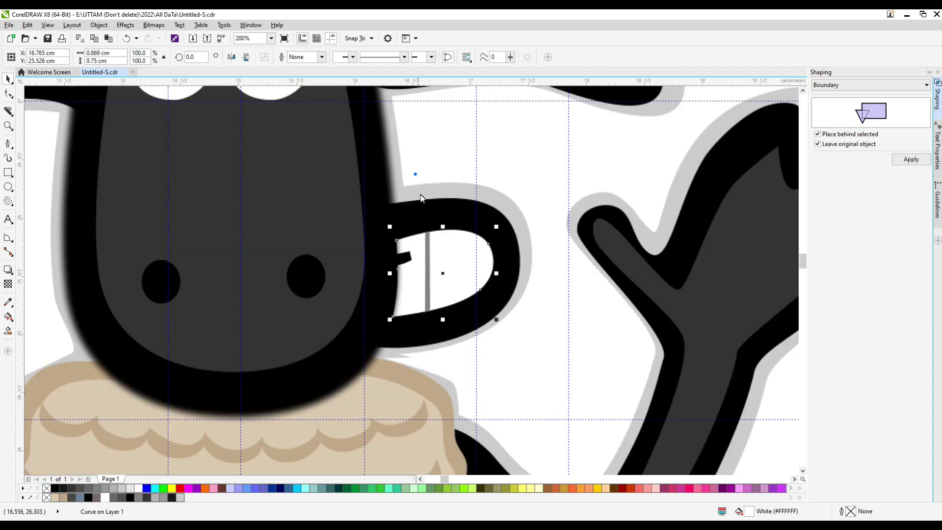
click(398, 262)
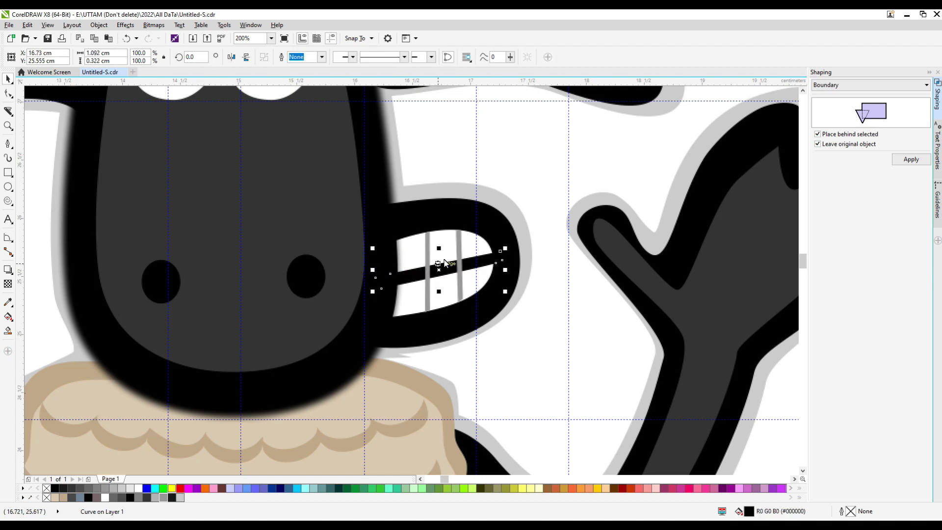
Set both tooth dividers to 40% black and lengthen them slightly past the white teeth
scroll(444, 263, down, 2)
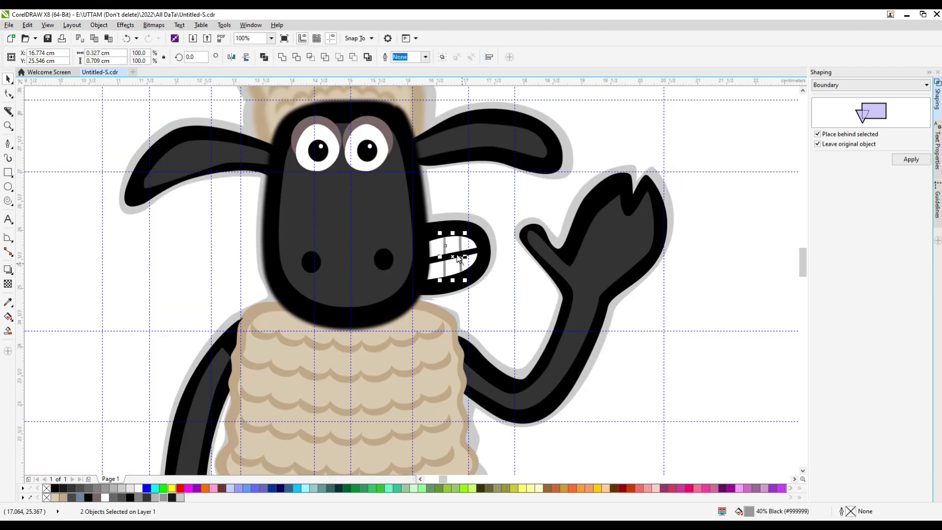
scroll(458, 259, up, 2)
drag(464, 219, 463, 215)
click(428, 236)
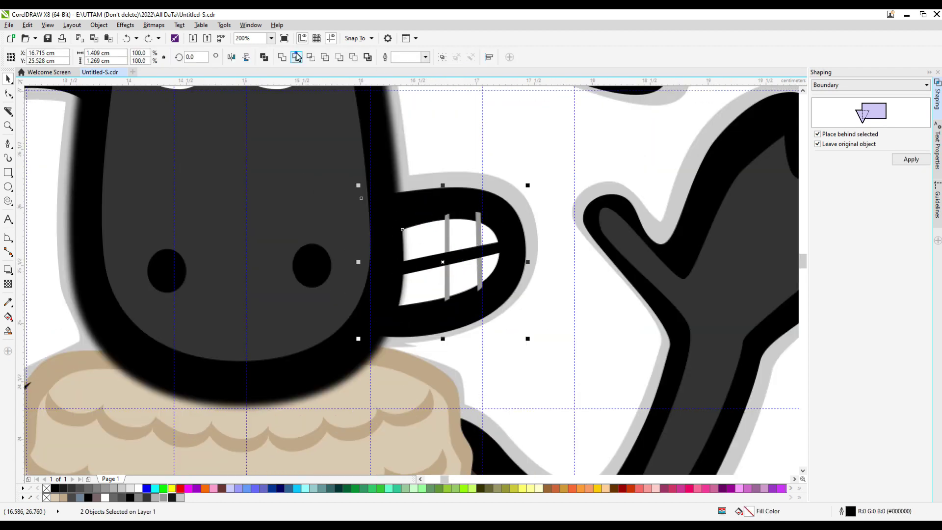
Cut the opening out of the black mouth shape and place the white teeth, enlarged to 113.9%, and both dividers behind it
click(428, 261)
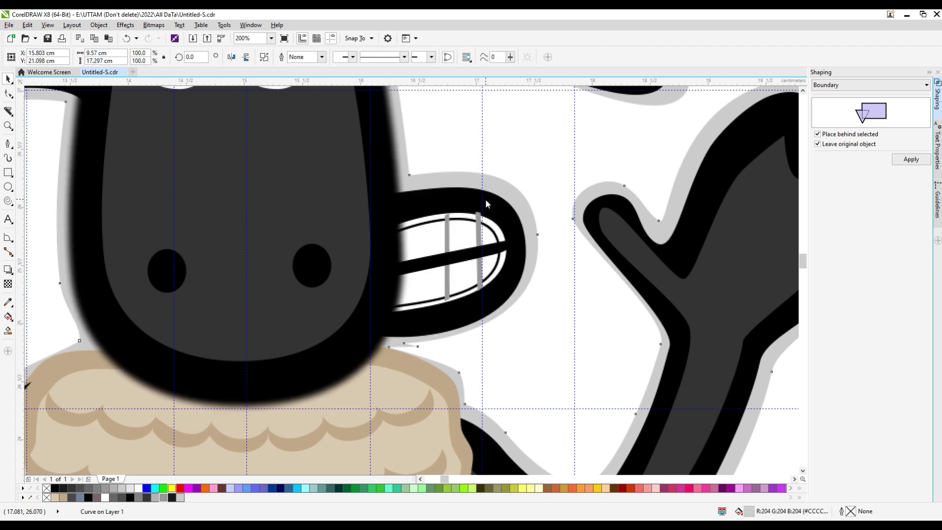
drag(429, 158, 502, 323)
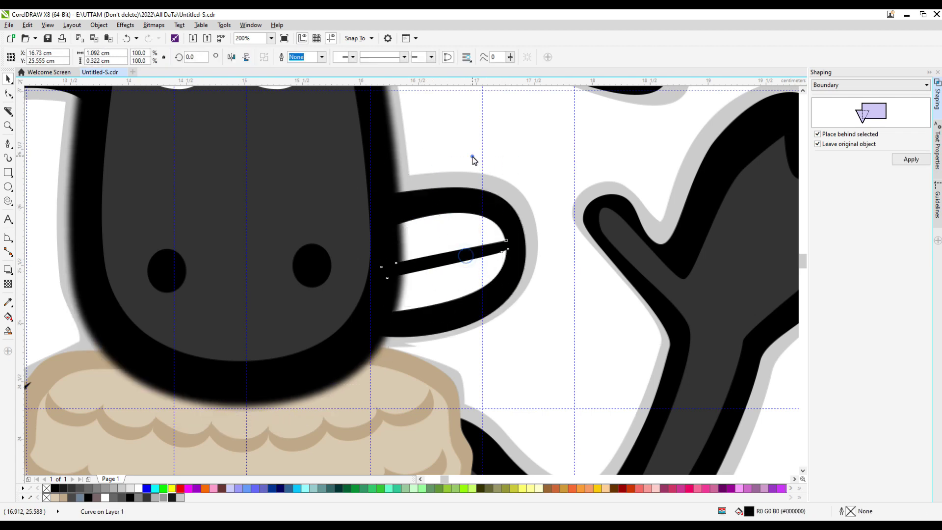
click(443, 233)
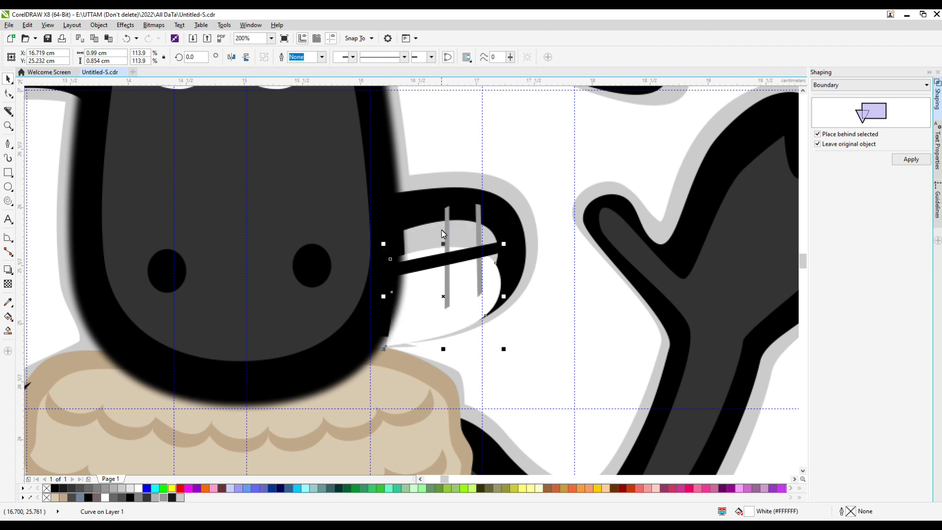
click(406, 242)
right_click(451, 246)
click(595, 481)
click(447, 221)
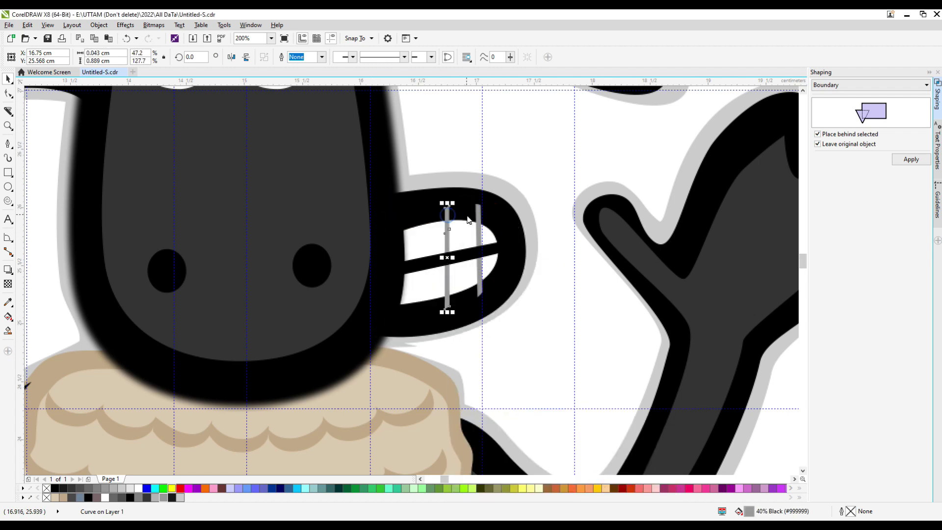
click(432, 208)
drag(553, 147, 340, 369)
key(Delete)
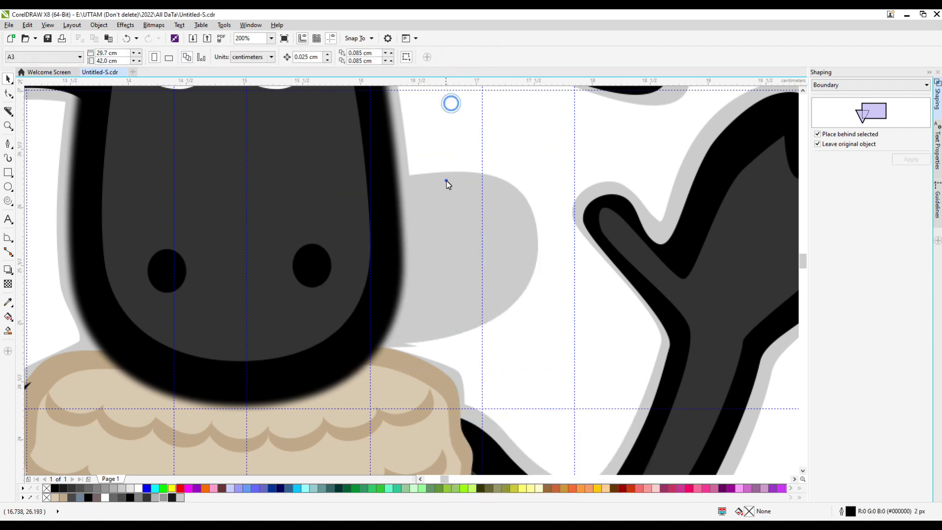
key(ctrl+z)
Convert the black mouth shape to a bitmap and soften it with Gaussian Blur
click(154, 25)
click(211, 38)
click(441, 319)
click(153, 25)
mouse_move(196, 237)
click(284, 260)
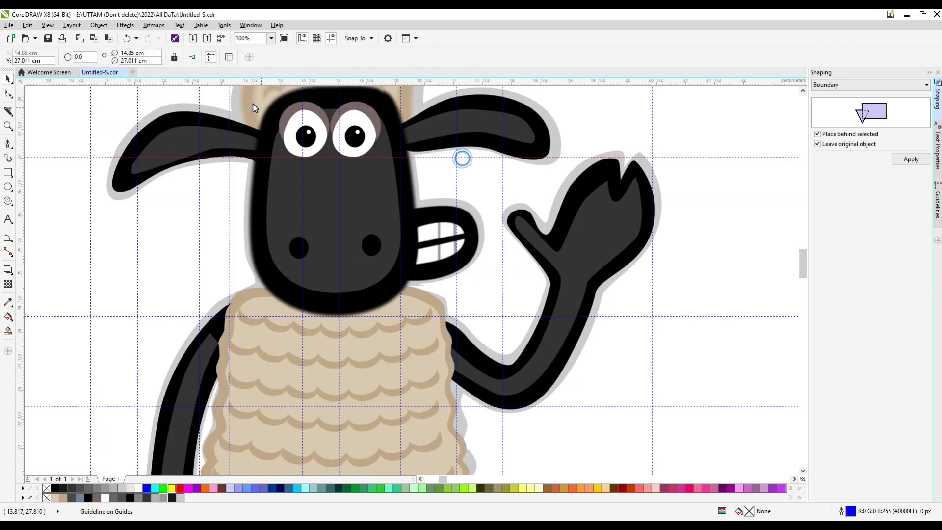
Apply a 2.0 pixel Gaussian Blur to the eyes and soften the nostrils with Gaussian Blur as well
click(330, 129)
click(153, 25)
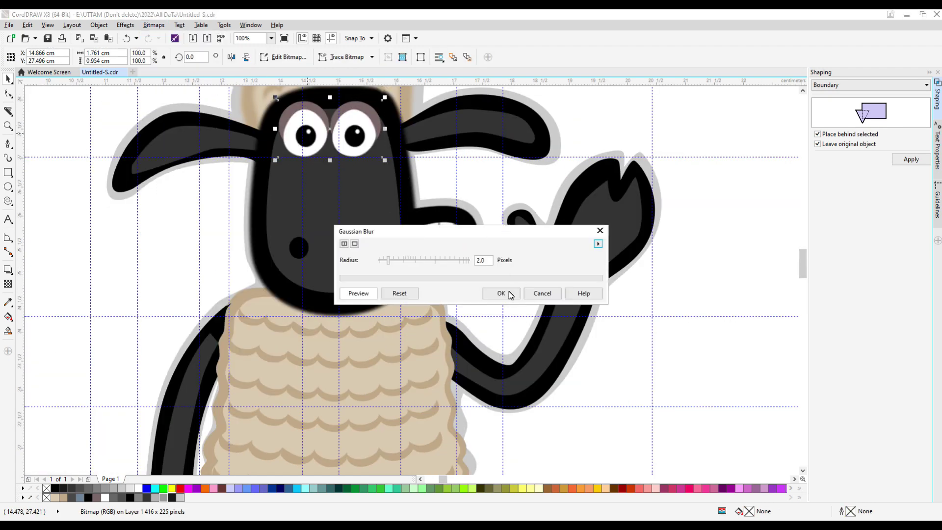
click(501, 293)
click(154, 25)
mouse_move(196, 237)
click(284, 260)
click(501, 293)
key(Escape)
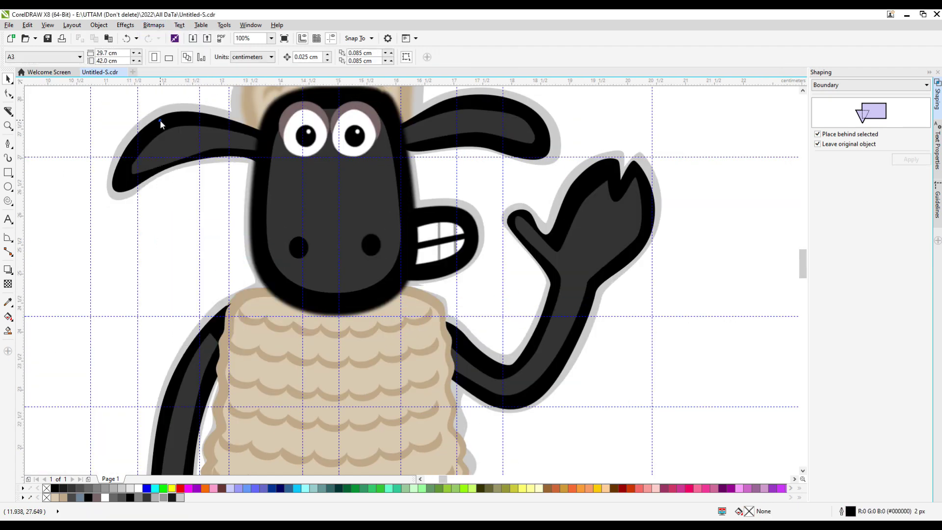
Convert the left-hand ear's black shape and dark gray highlight to bitmaps and soften both with Gaussian Blur
click(160, 120)
click(153, 25)
click(285, 261)
click(543, 293)
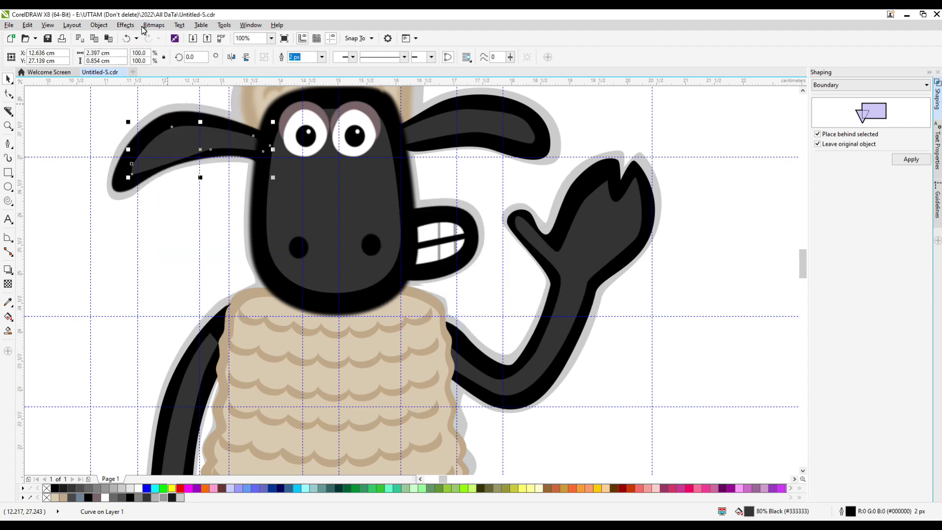
click(153, 25)
click(285, 260)
click(543, 293)
Convert the right-hand ear's black shape to a 600 dpi transparent RGB bitmap and soften it with Gaussian Blur
click(480, 116)
click(174, 38)
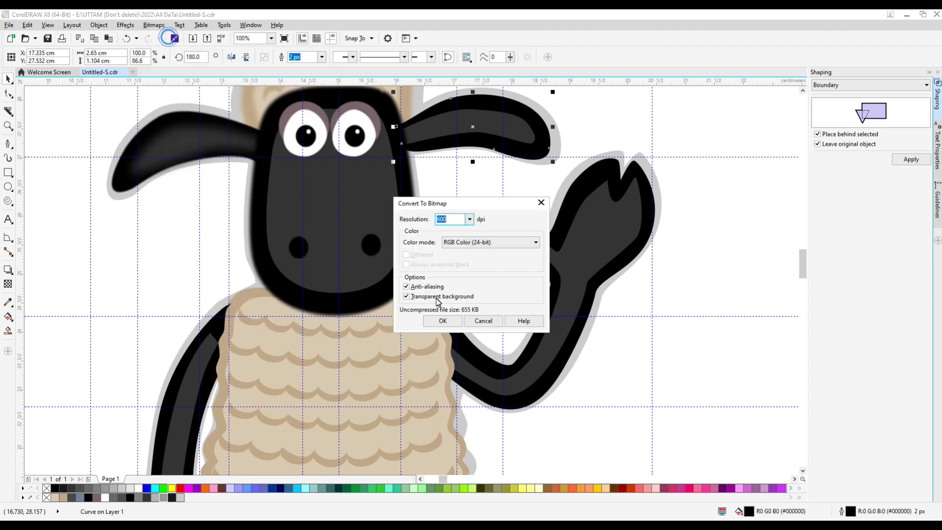
click(442, 321)
click(154, 25)
mouse_move(196, 237)
click(285, 260)
Convert the right-hand ear's dark gray highlight to a bitmap and blend it into the ear with Gaussian Blur
click(154, 25)
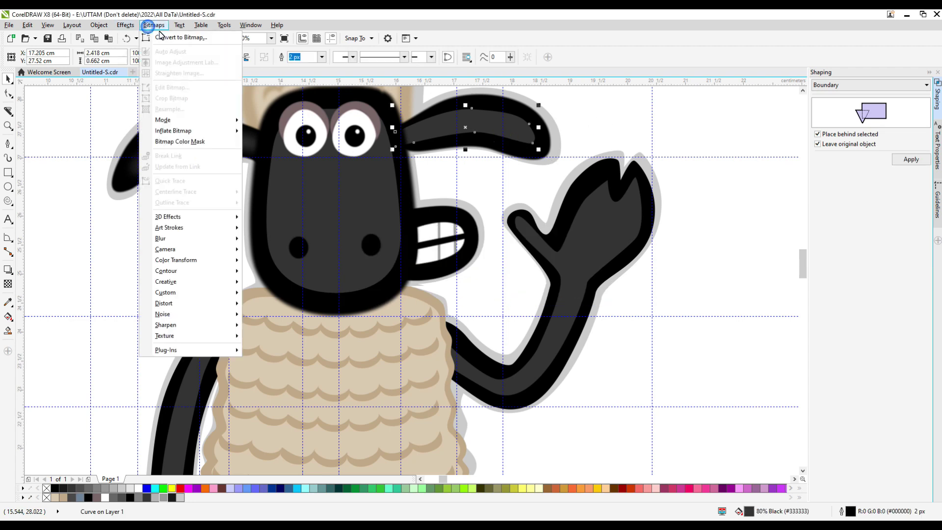
click(284, 260)
drag(395, 260, 409, 264)
key(Return)
Convert the face's dark gray highlight to a bitmap and soften its edges with Gaussian Blur
click(298, 222)
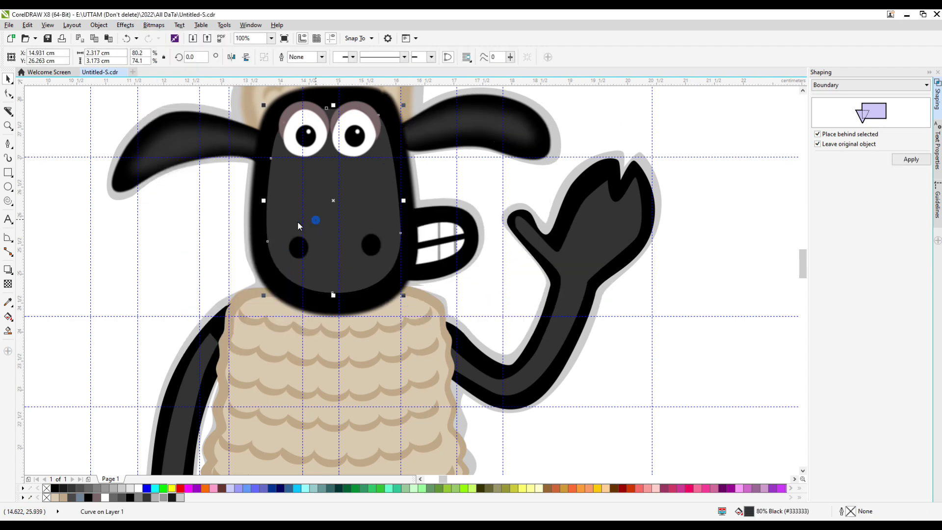
click(154, 25)
click(285, 260)
key(Return)
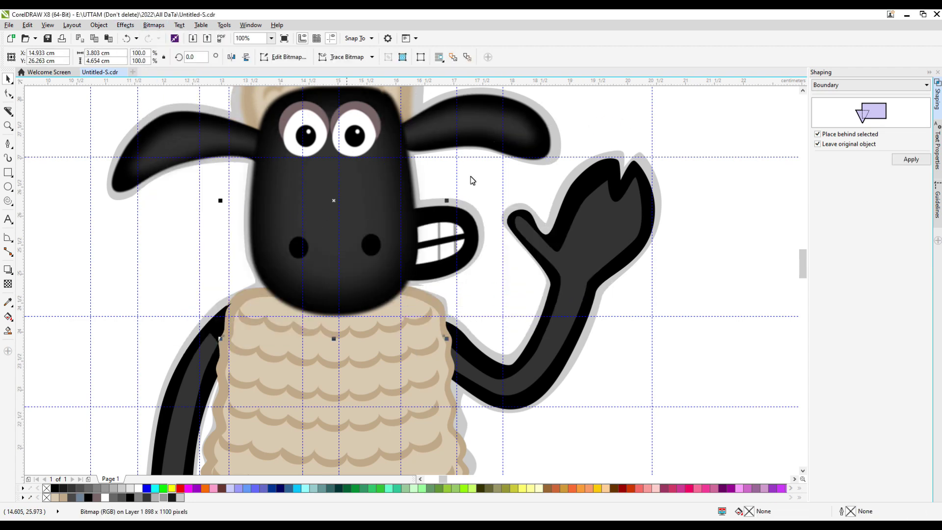
Convert the lowered arm's black shape to a bitmap and soften its edge with Gaussian Blur
scroll(343, 318, down, 2)
click(261, 310)
click(153, 25)
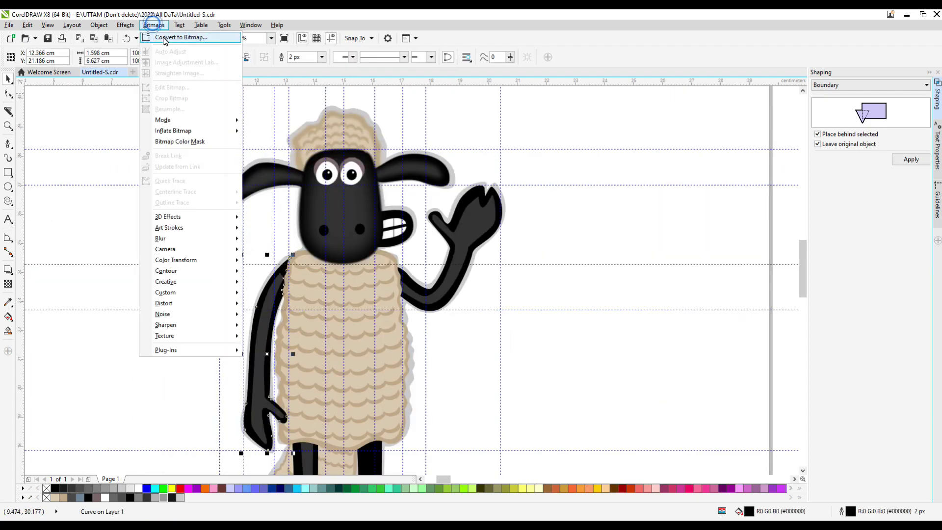
mouse_move(196, 237)
click(284, 260)
key(Return)
Convert the lowered arm's dark gray highlight to a 600 dpi transparent bitmap and soften it with Gaussian Blur
scroll(347, 323, up, 4)
click(154, 25)
click(181, 37)
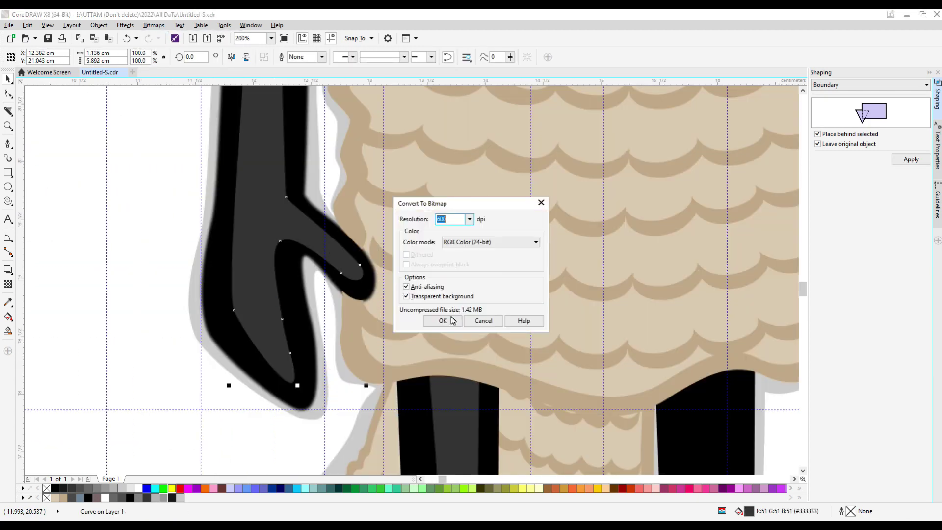
key(Return)
click(284, 260)
scroll(210, 400, down, 2)
key(Return)
Convert the waving arm's black shape to a 600 dpi transparent bitmap and soften its edge with Gaussian Blur
scroll(505, 163, up, 3)
click(153, 25)
click(181, 37)
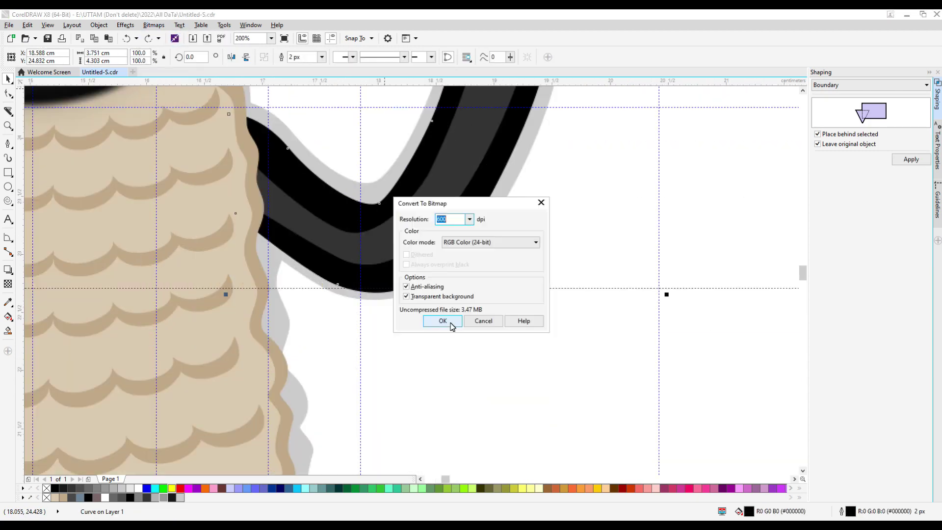
click(439, 320)
click(153, 25)
mouse_move(160, 239)
click(276, 251)
scroll(671, 296, down, 2)
key(Return)
Convert the waving arm's dark gray highlight to a 600 dpi transparent bitmap and soften it with Gaussian Blur
click(153, 25)
click(181, 37)
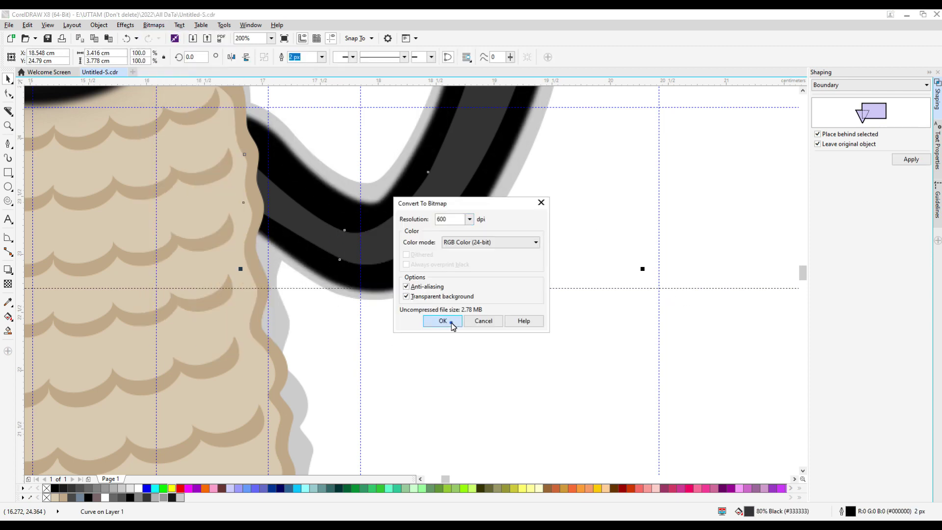
click(444, 322)
scroll(444, 322, up, 1)
click(153, 25)
click(277, 251)
drag(406, 259, 425, 259)
key(Return)
scroll(436, 368, down, 2)
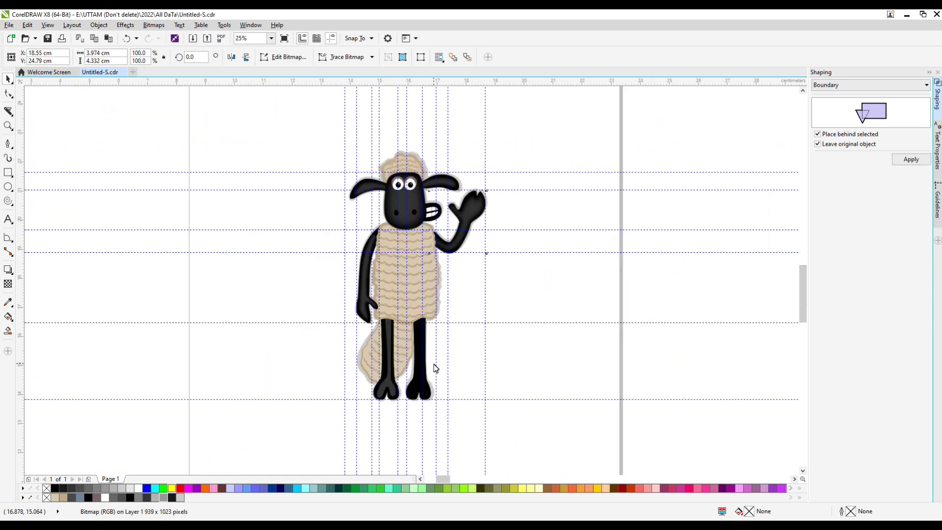
Convert the tail's scalloped wool rows and dark beige edge to bitmaps and soften them with Gaussian Blur
scroll(435, 368, up, 2)
click(288, 331)
click(439, 324)
click(277, 251)
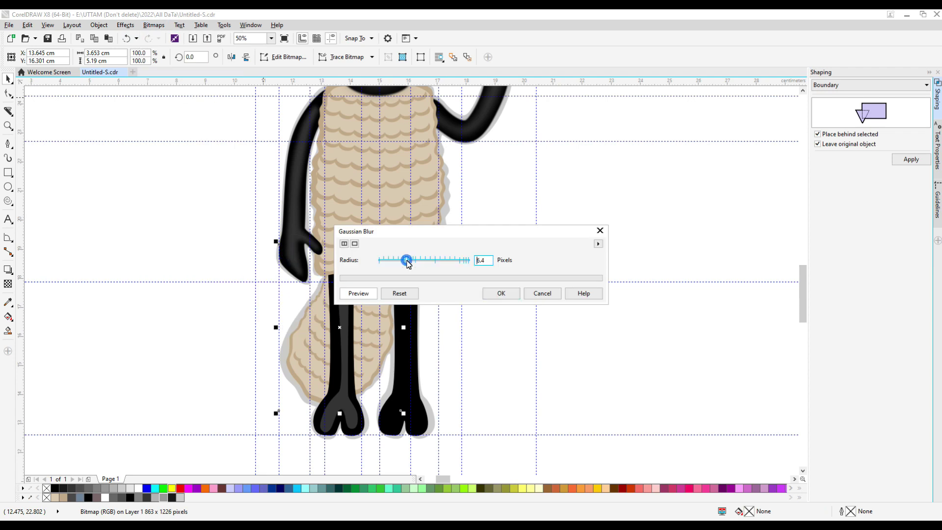
click(500, 293)
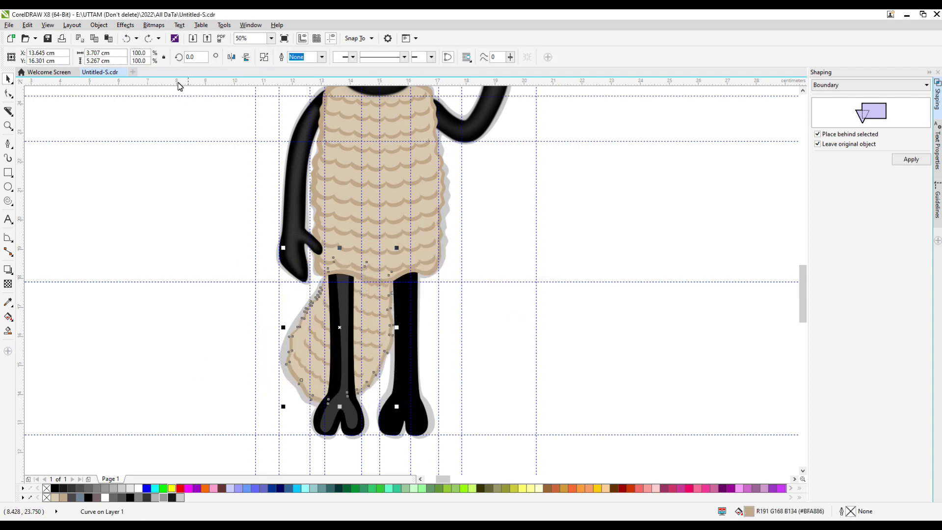
click(501, 293)
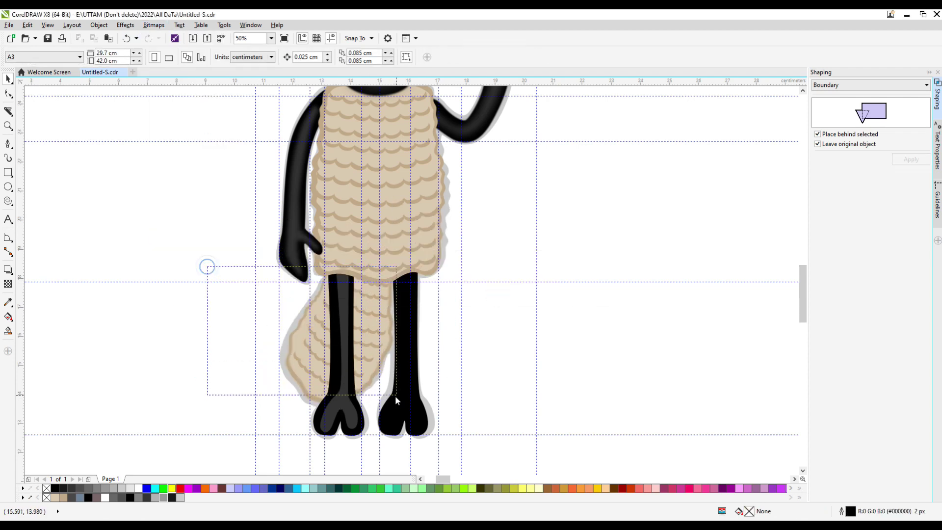
mouse_move(385, 287)
mouse_down()
mouse_move(358, 299)
mouse_move(378, 308)
mouse_up()
mouse_move(216, 255)
mouse_down()
mouse_move(284, 399)
mouse_move(287, 292)
mouse_up()
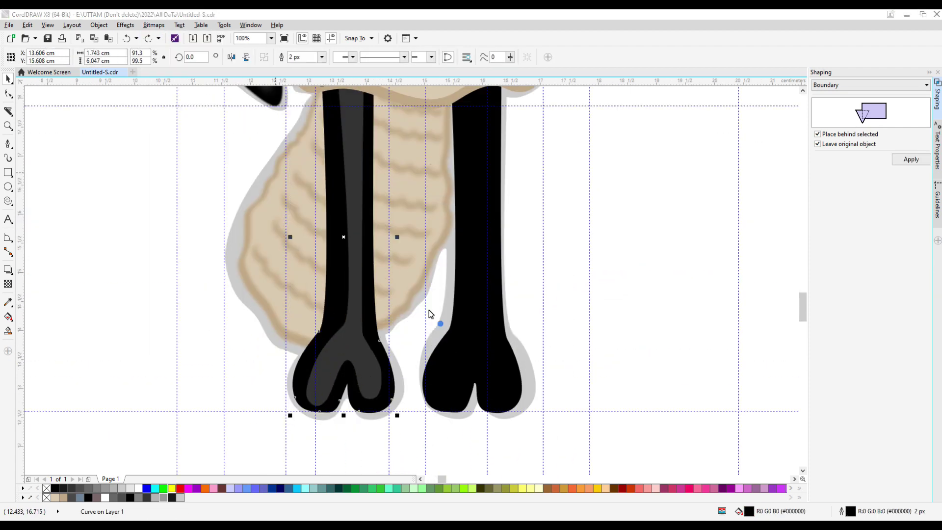
Convert the left-hand leg's black shape and dark gray highlight to bitmaps and soften both with Gaussian Blur
click(154, 25)
mouse_move(191, 238)
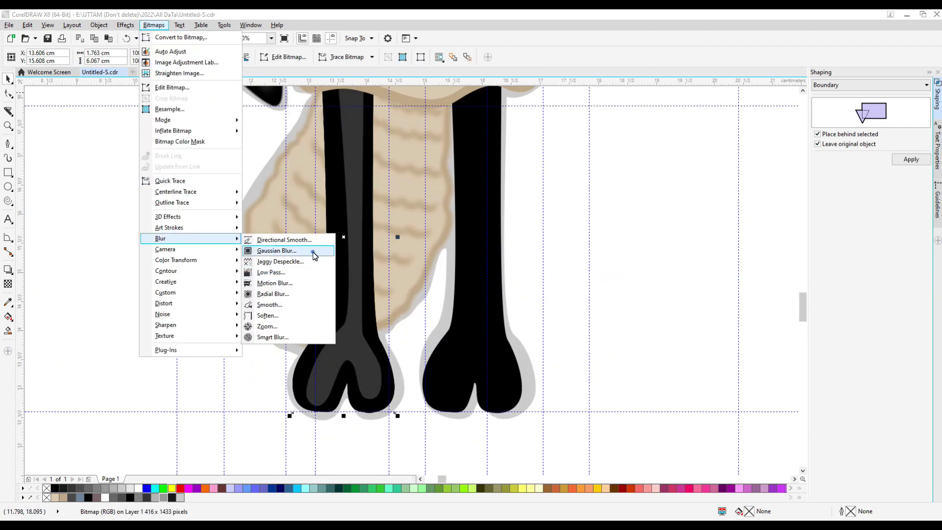
click(277, 251)
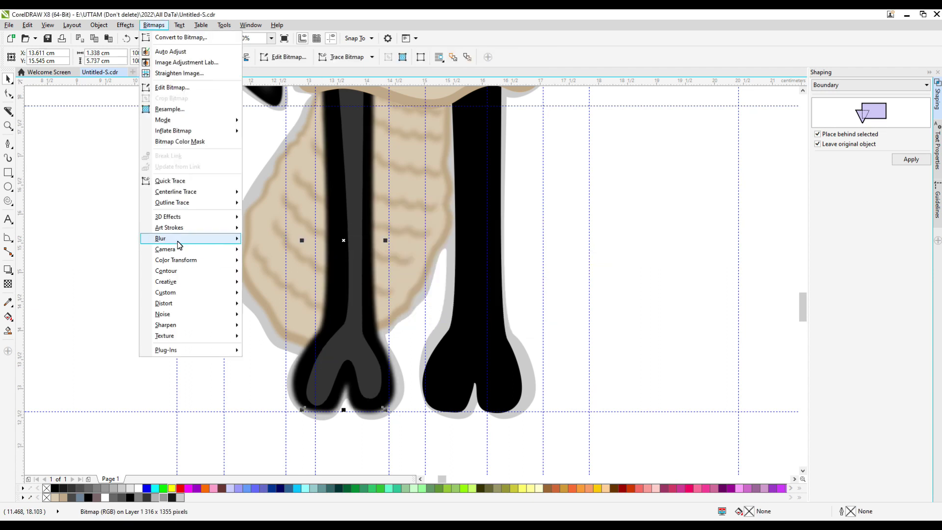
click(277, 250)
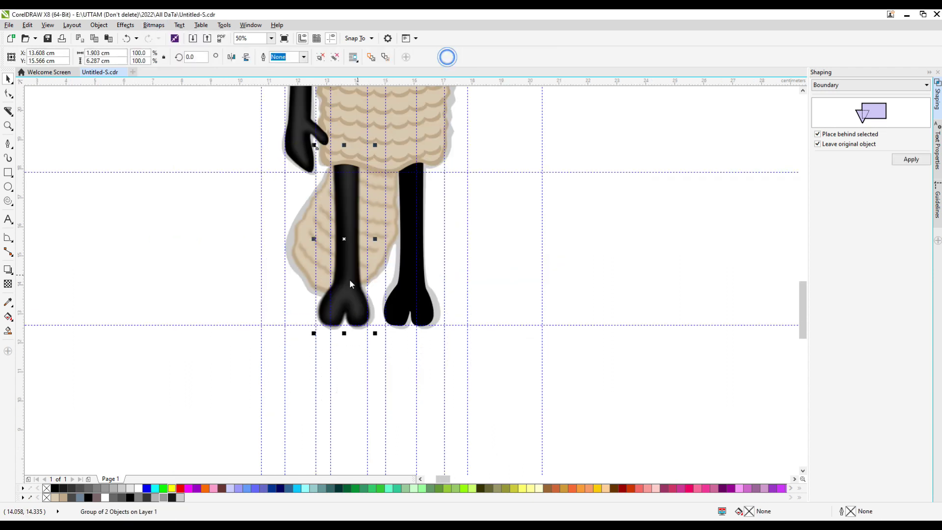
Replace the plain black right-hand leg with a duplicate of the grouped, blurred left-hand leg
right_click(412, 265)
click(444, 383)
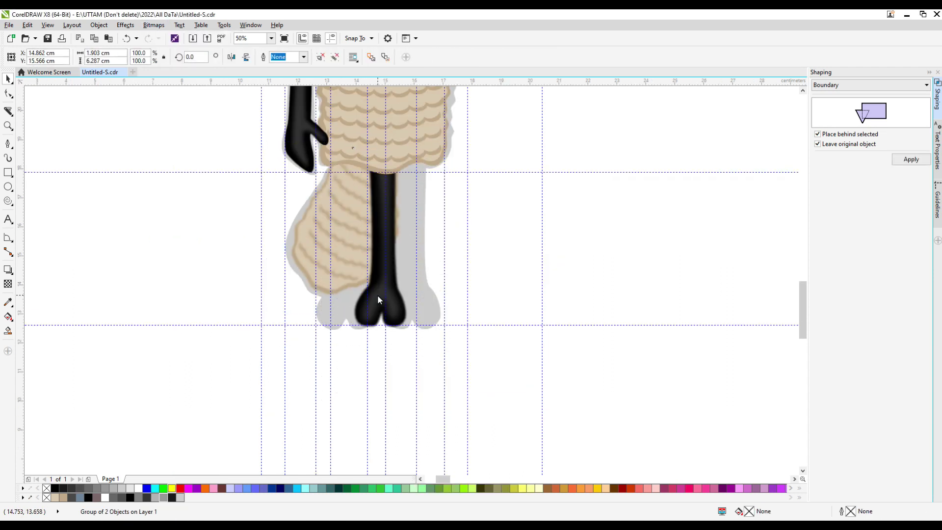
drag(342, 268, 408, 266)
Open the light gray boundary for node editing around the right-hand foot
click(437, 311)
key(F10)
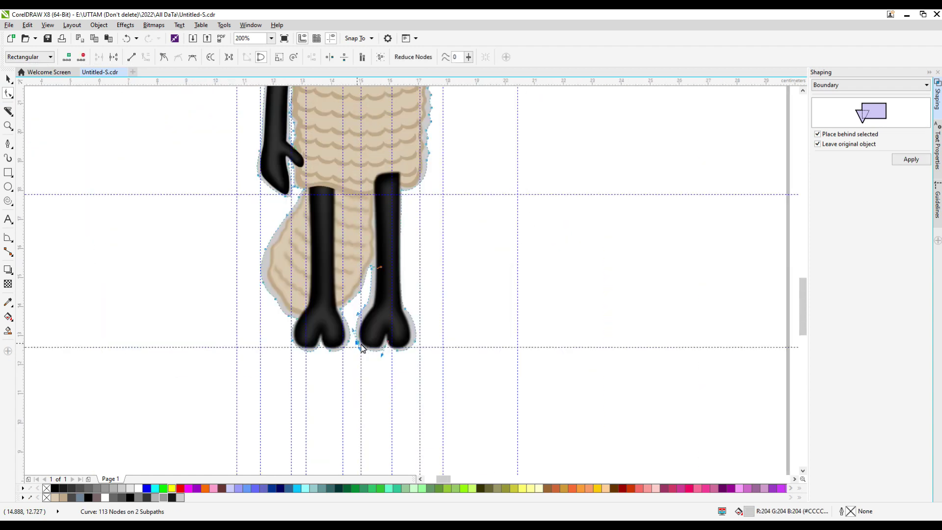
scroll(342, 359, up, 2)
scroll(359, 177, down, 1)
scroll(371, 412, down, 1)
key(space)
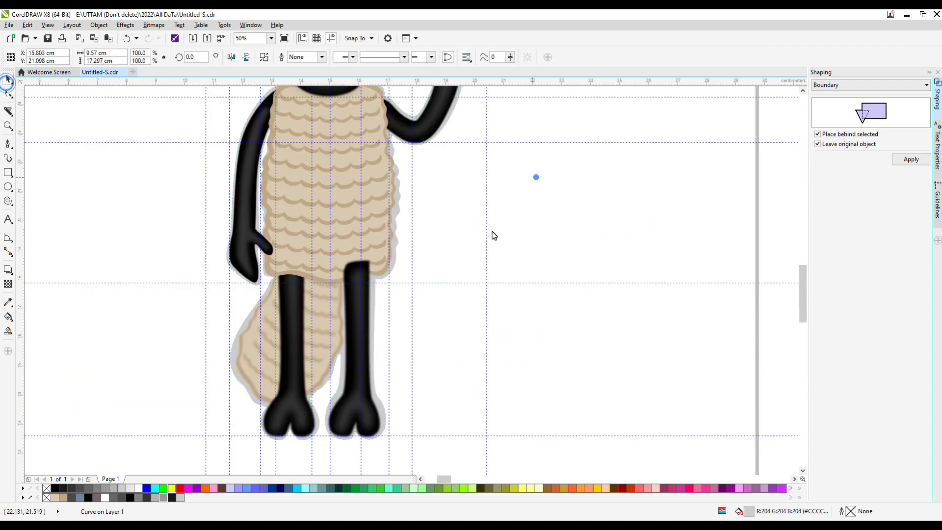
Apply a 29-pixel Gaussian Blur to the body's wool shape, and convert its scalloped rows to a bitmap blurred by 10 pixels
click(299, 257)
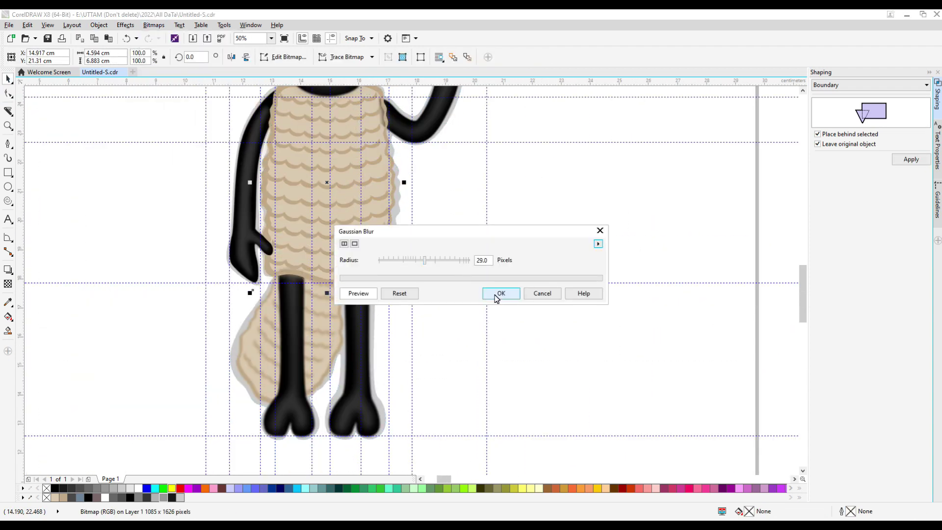
key(Return)
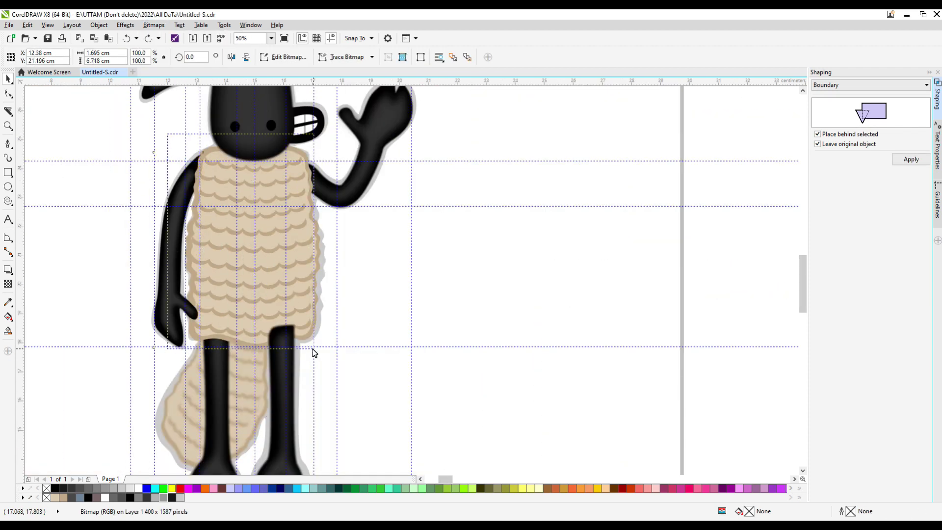
drag(313, 352, 398, 229)
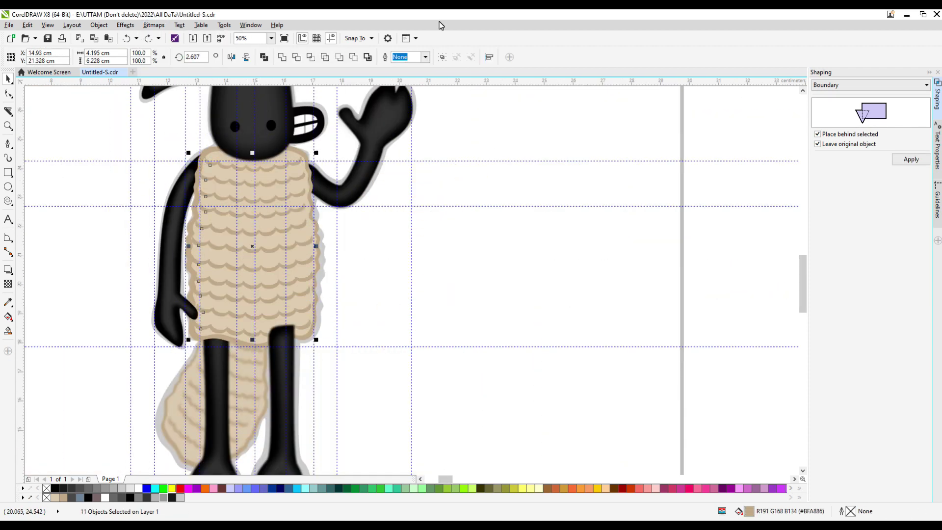
click(154, 25)
click(185, 36)
click(443, 319)
click(153, 25)
click(275, 274)
drag(410, 261, 416, 263)
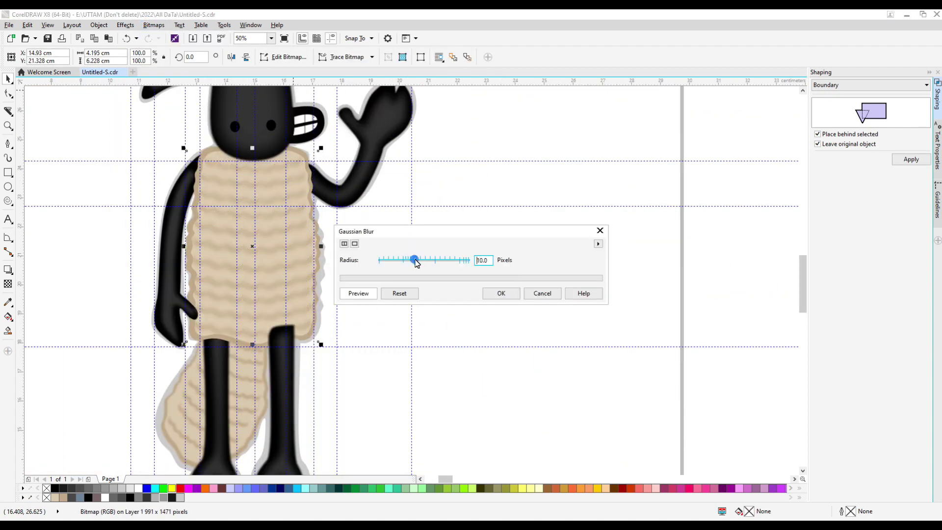
click(501, 293)
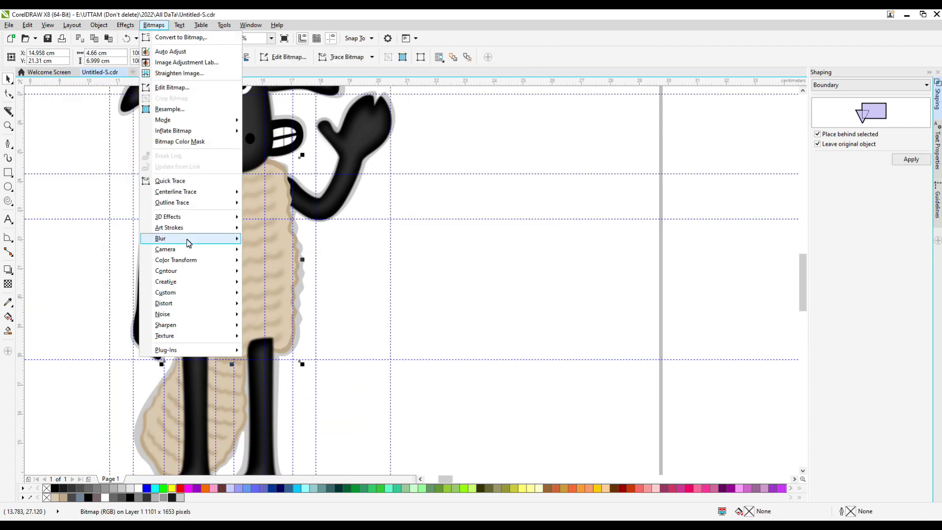
Soften the body's dark beige edge bitmap with Gaussian Blur
click(274, 274)
drag(416, 260, 396, 263)
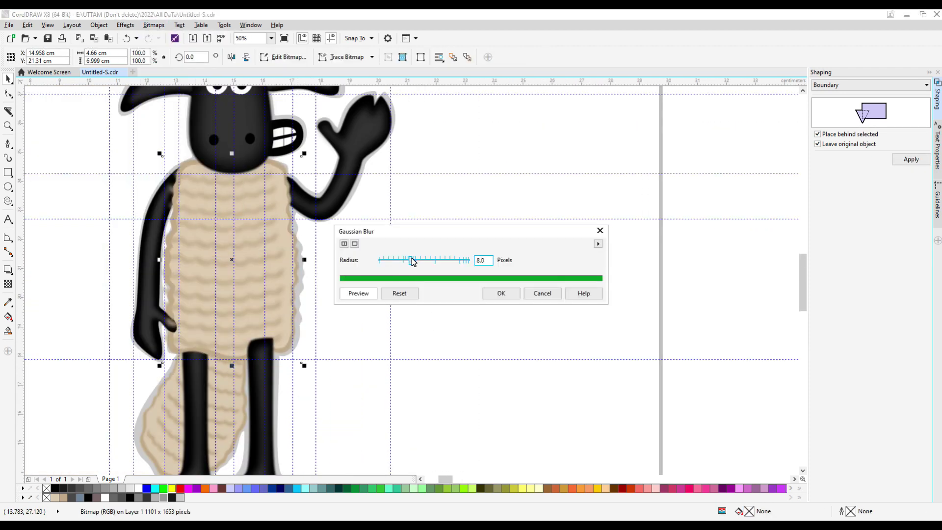
key(Return)
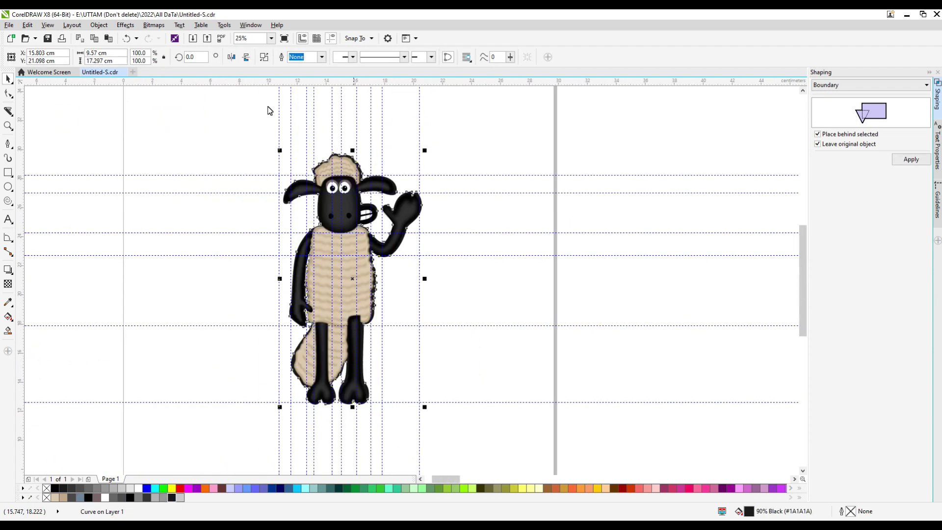
Convert the 90% black boundary around the whole sheep to a bitmap and soften it with Gaussian Blur
key(Return)
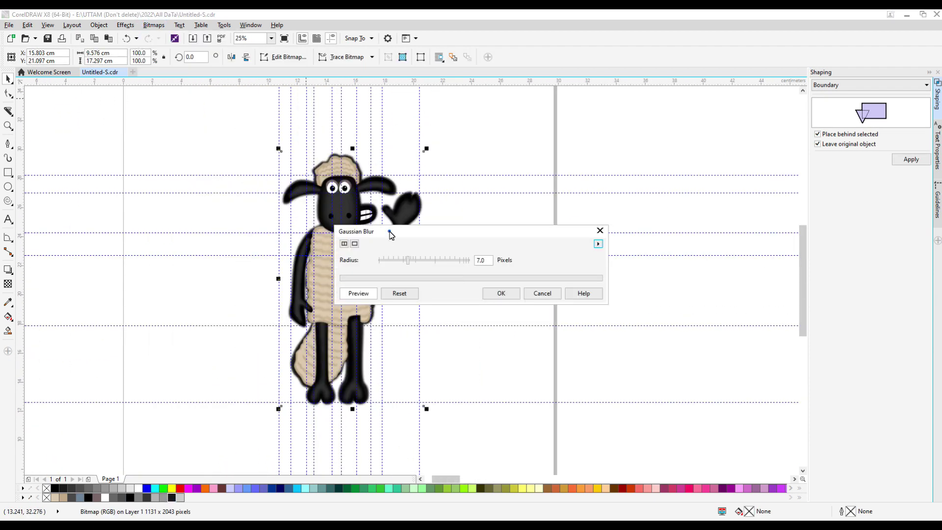
click(354, 338)
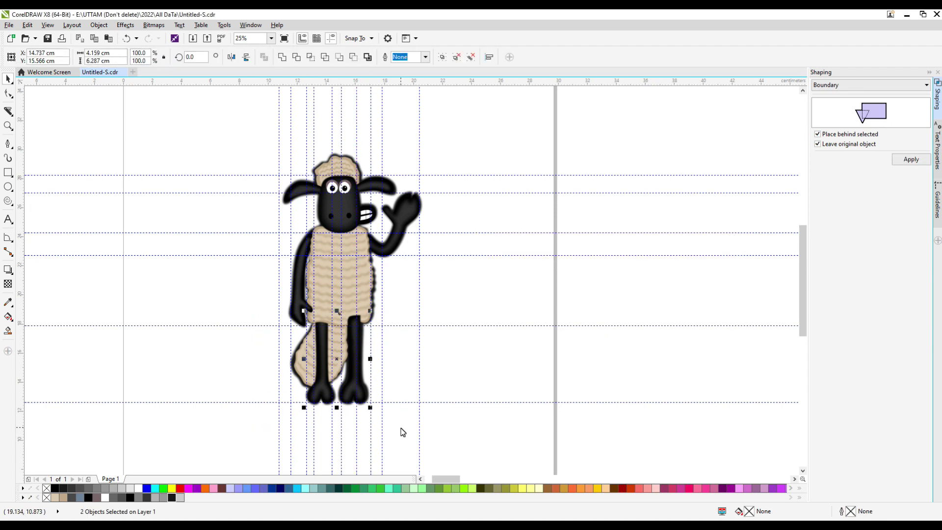
Place the legs and tail behind the woolly body and group all of the sheep's parts
drag(294, 421, 441, 301)
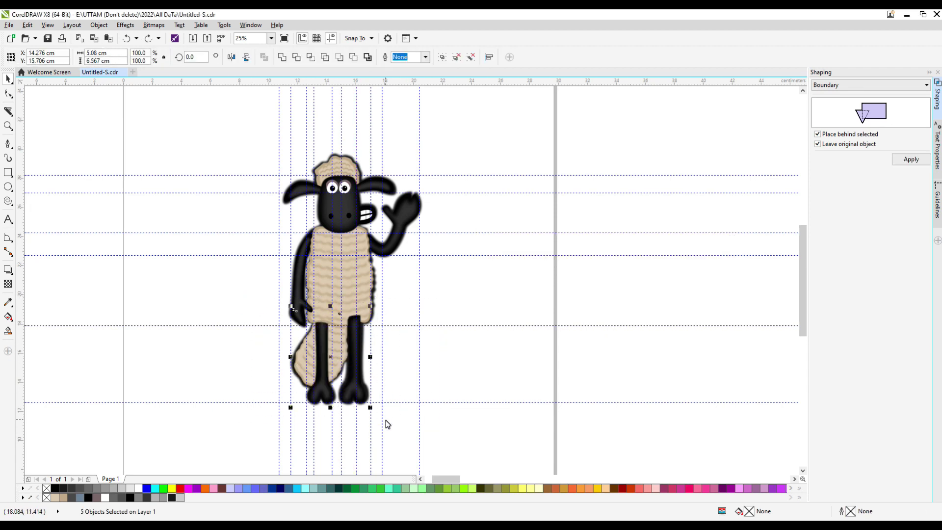
click(334, 354)
key(Escape)
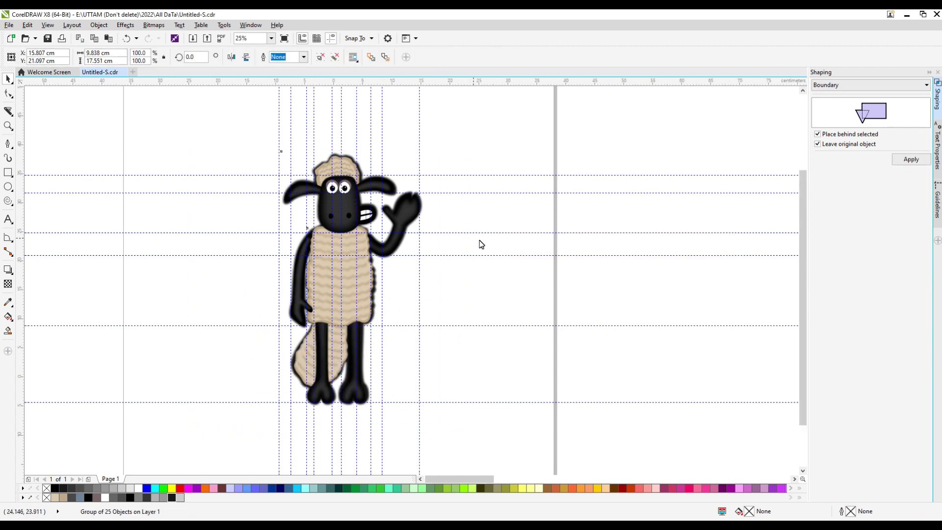
Cast a perspective drop shadow from the feet of the grouped sheep and switch the A3 page to landscape
scroll(480, 244, down, 5)
scroll(398, 294, up, 5)
click(8, 270)
click(424, 448)
drag(443, 425, 460, 385)
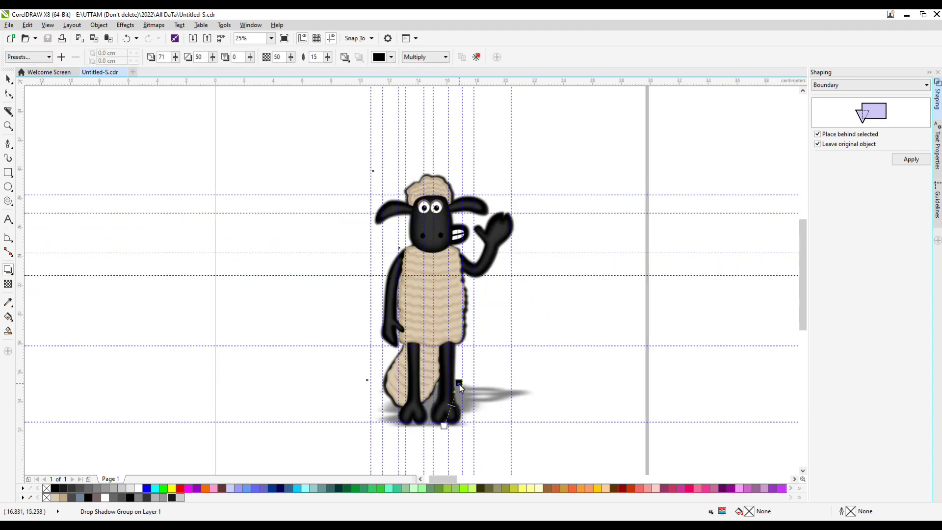
key(space)
click(476, 291)
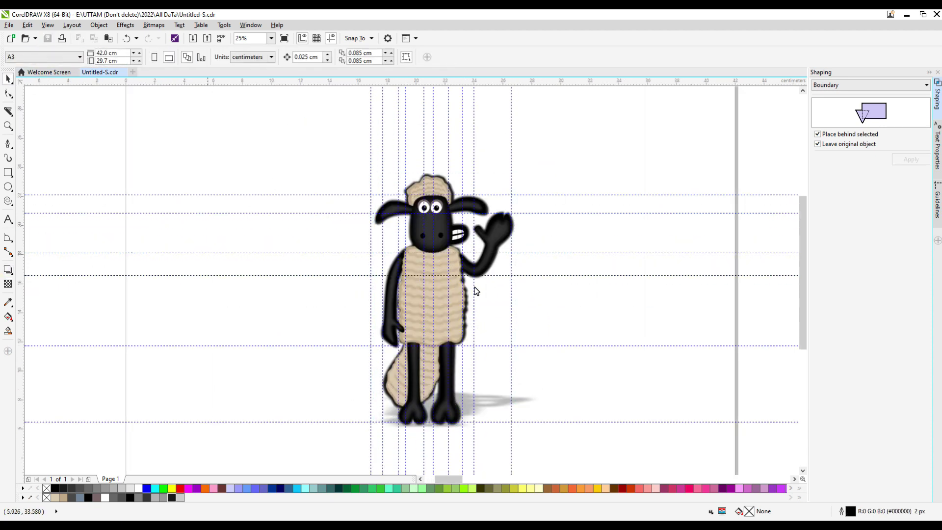
Delete all horizontal and vertical guidelines around the sheep
click(631, 345)
key(Delete)
click(586, 252)
key(Delete)
click(540, 194)
key(Delete)
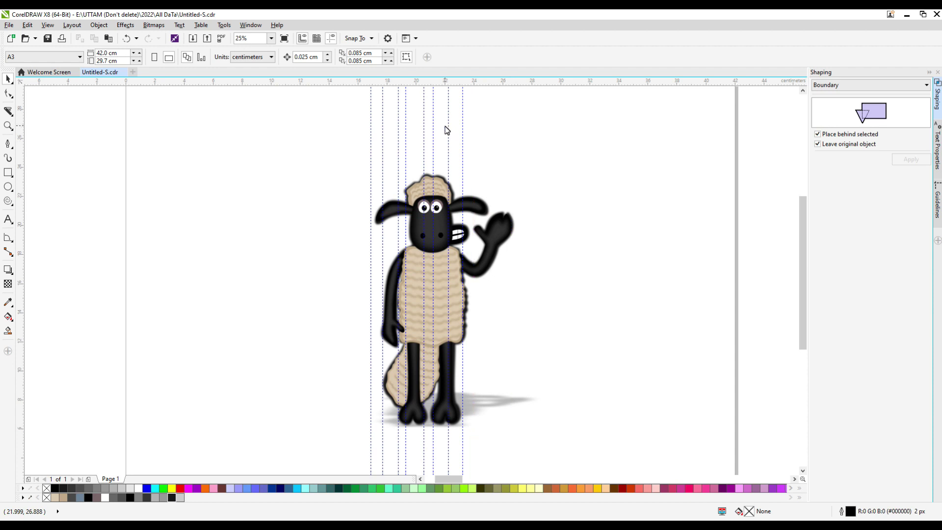
click(371, 150)
key(Delete)
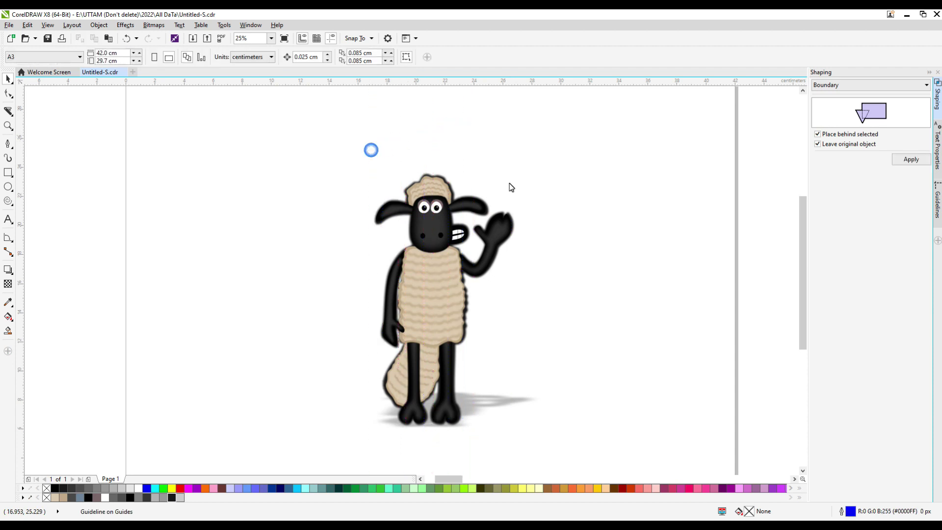
scroll(805, 269, down, 1)
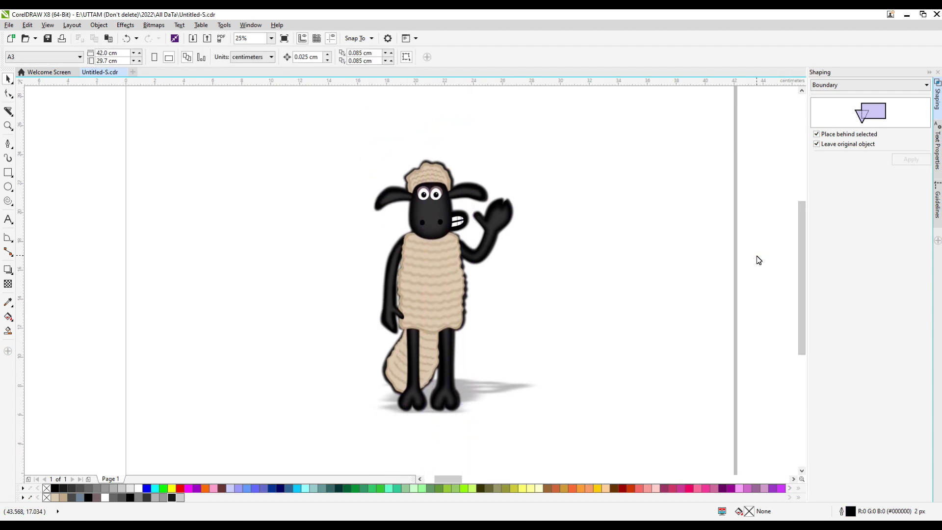